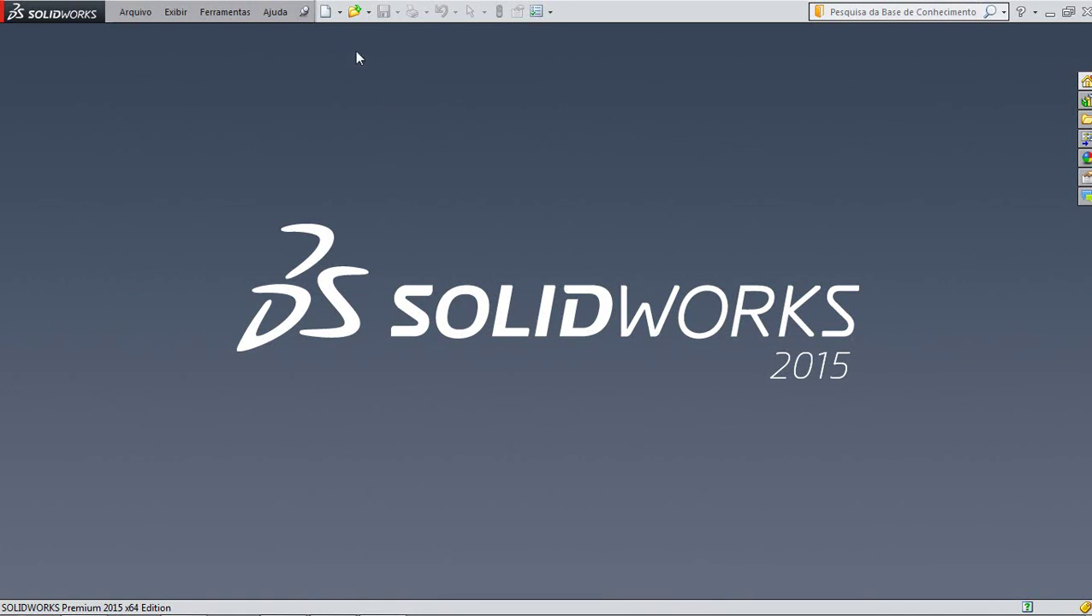
Create a new part document and select Plano superior
click(325, 12)
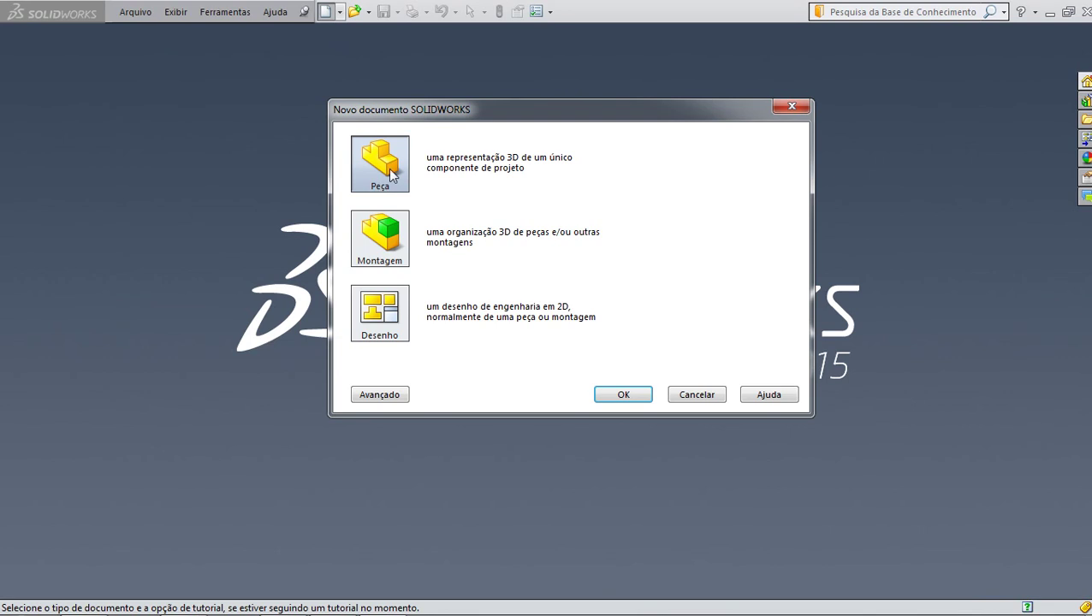
click(622, 393)
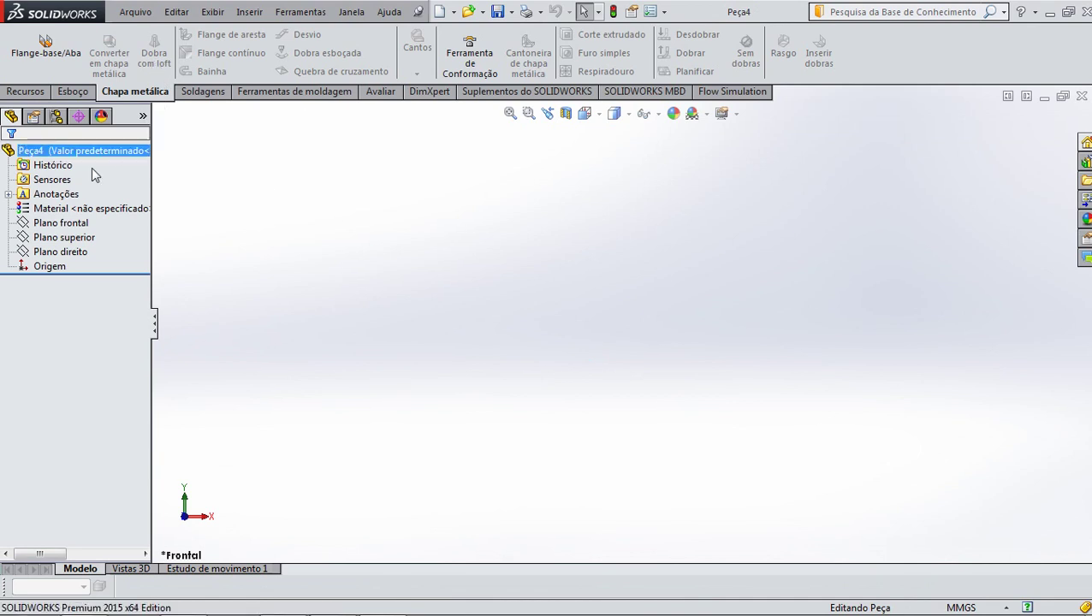
click(65, 222)
click(68, 237)
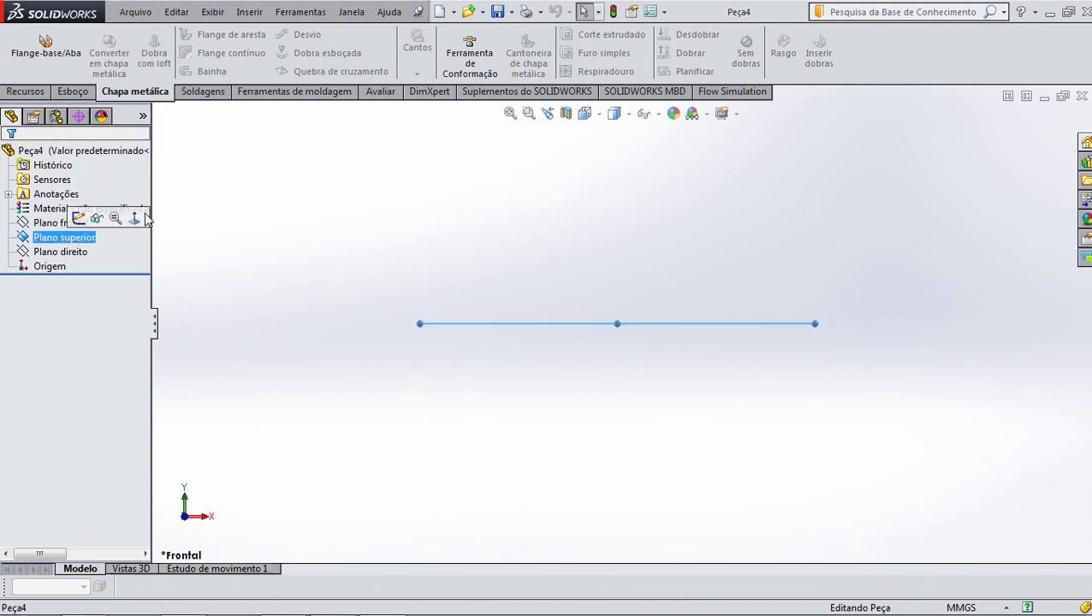
Orient the view to Superior and bring up the Esboço sketch tools
click(601, 114)
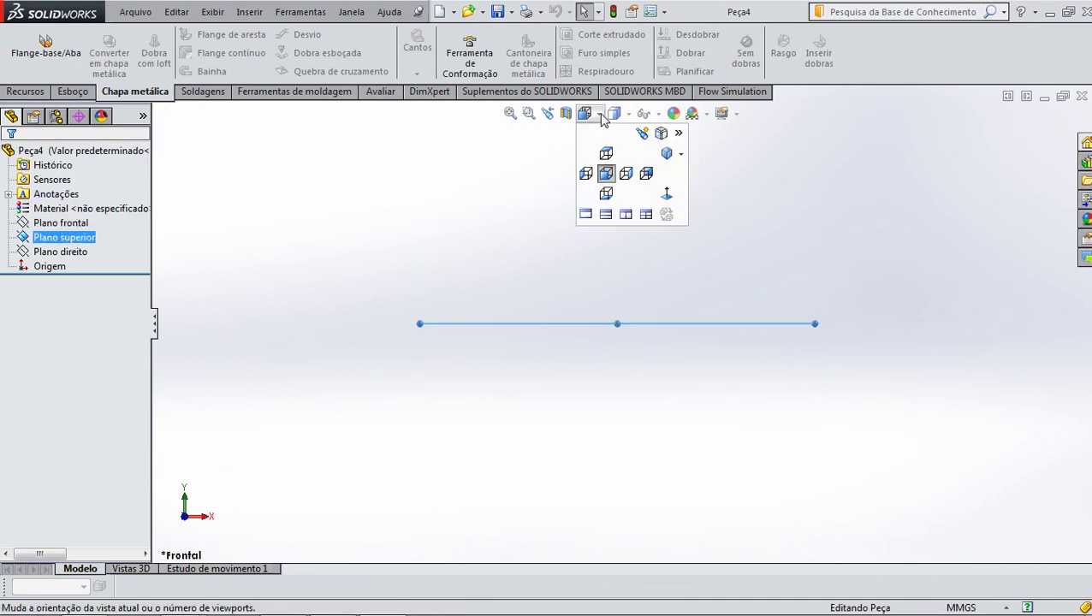
click(605, 154)
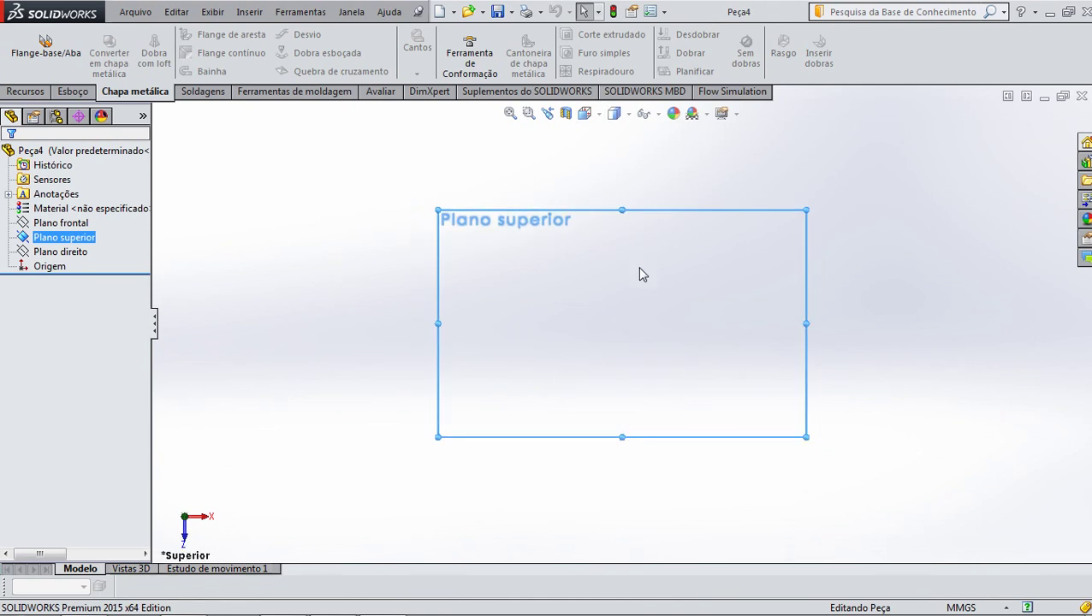
scroll(640, 272, down, 2)
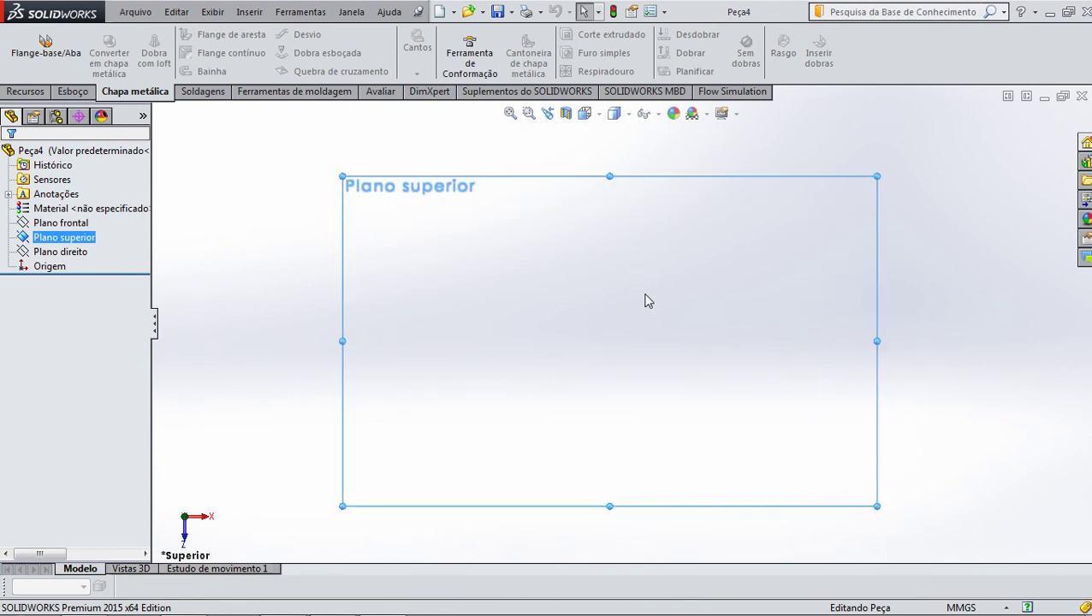
click(79, 96)
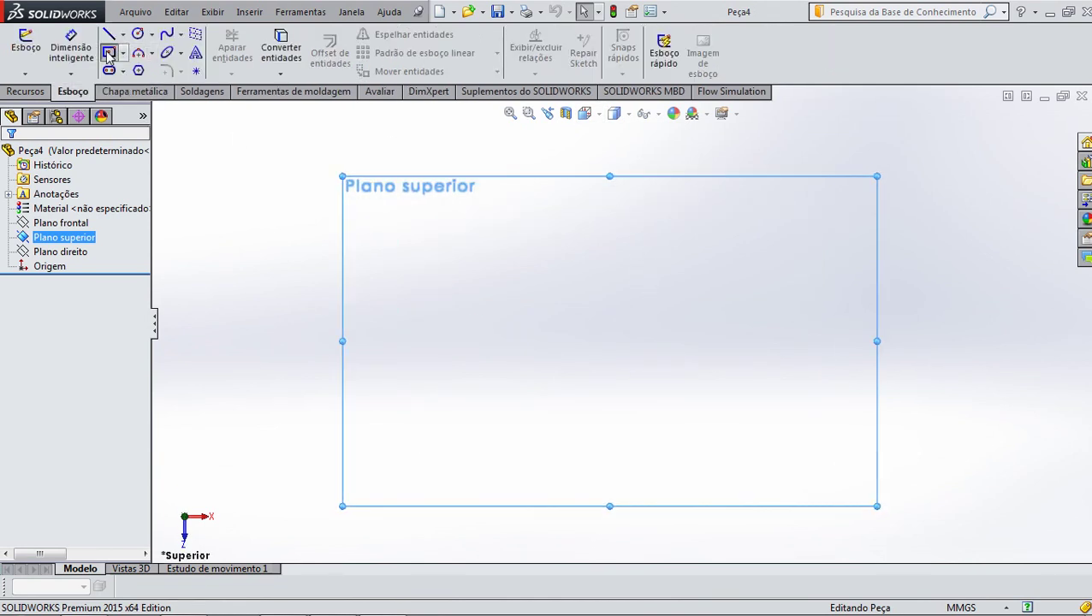
Draw a center rectangle anchored at the origin on Plano superior
click(109, 53)
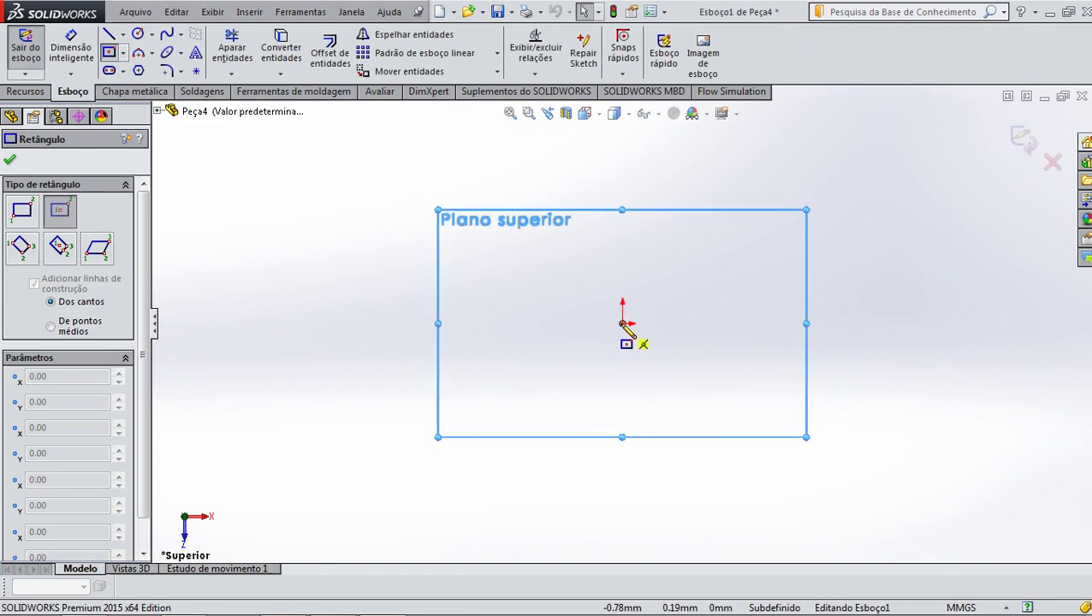
click(622, 323)
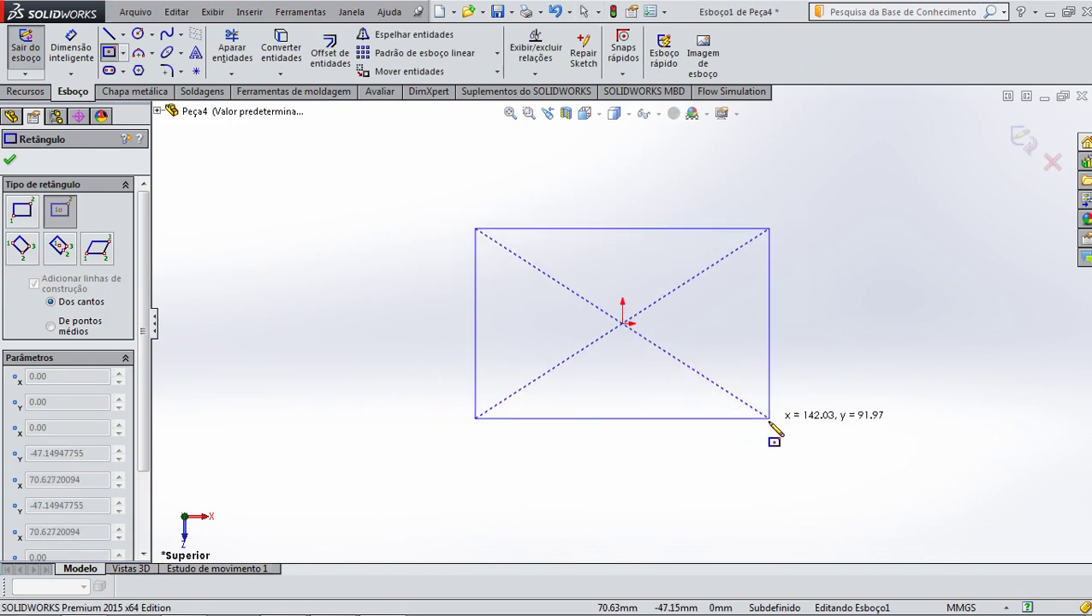
click(768, 419)
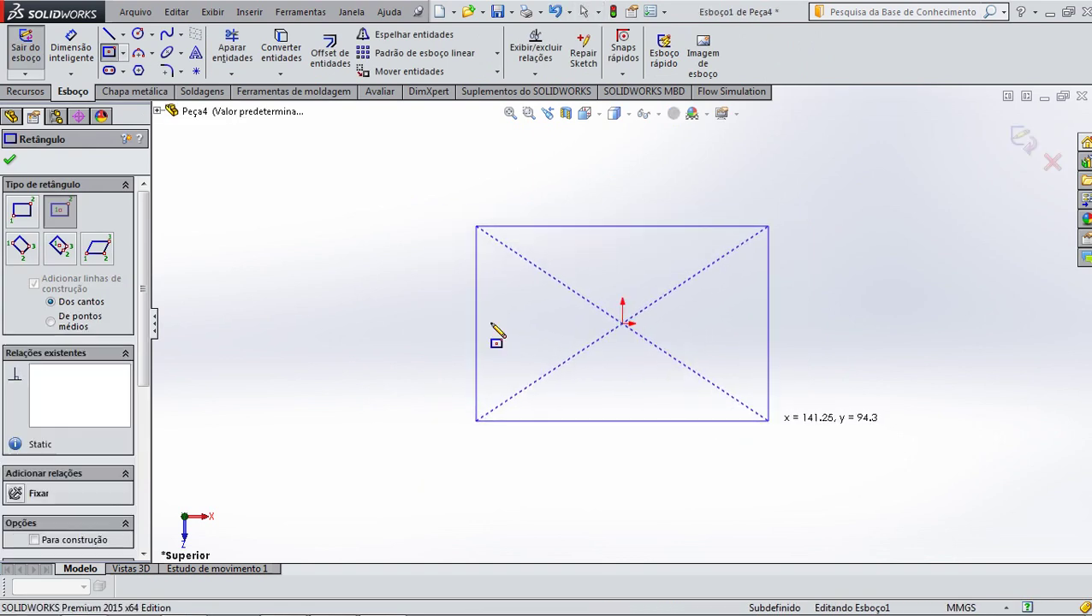
click(9, 162)
Dimension the rectangle's width and height to 200 mm each, fully defining it
click(71, 48)
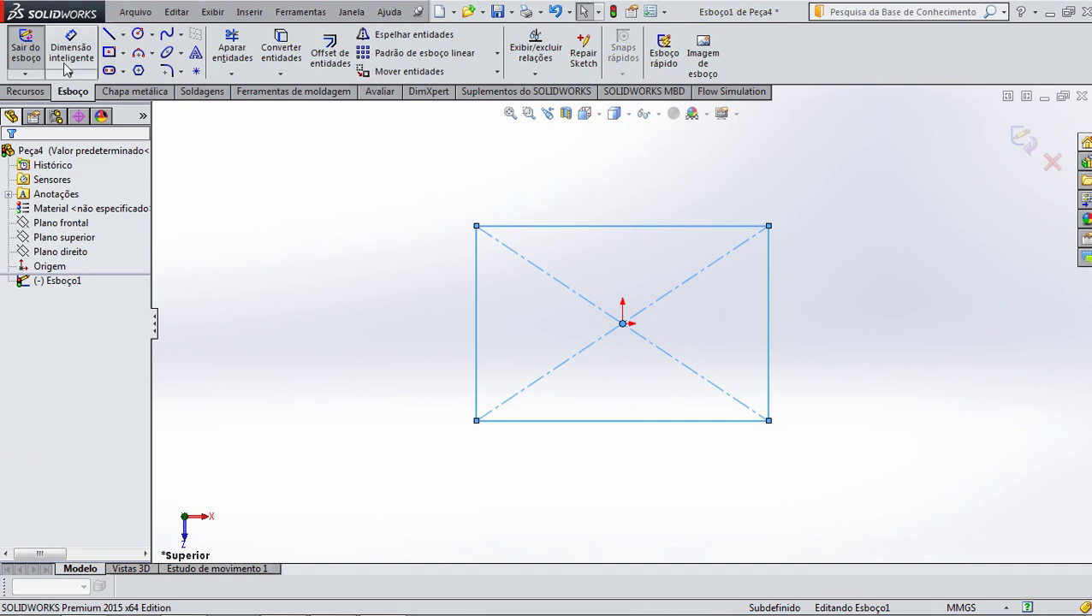
click(548, 225)
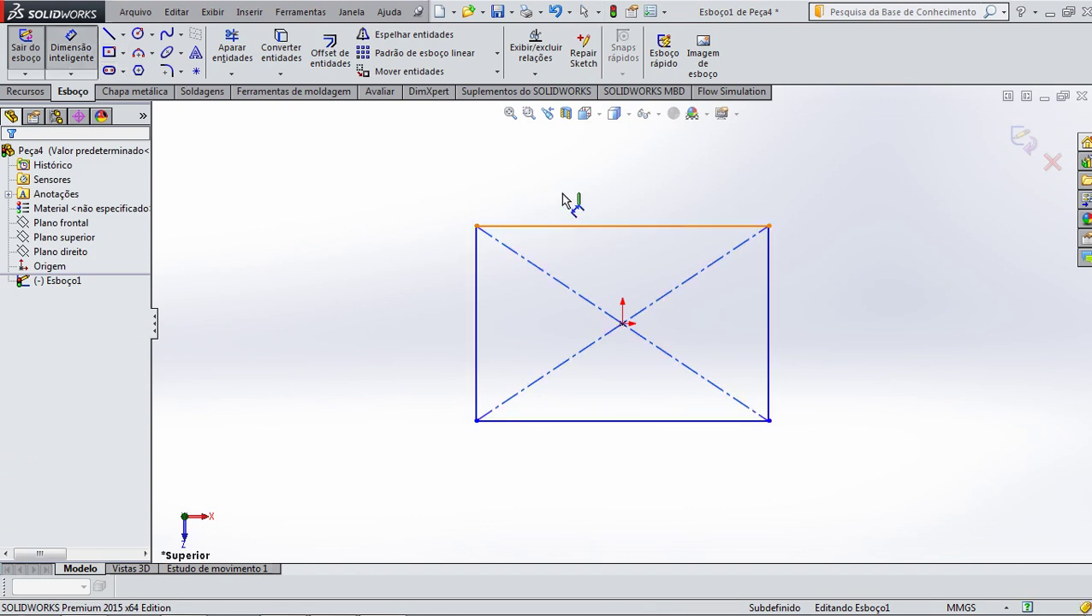
click(590, 184)
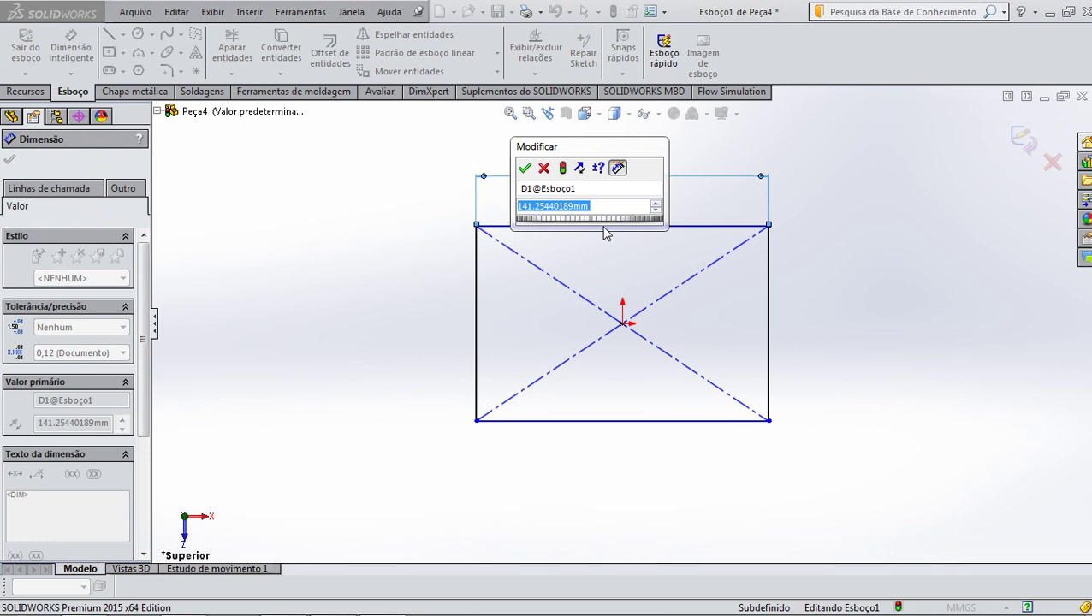
text(200)
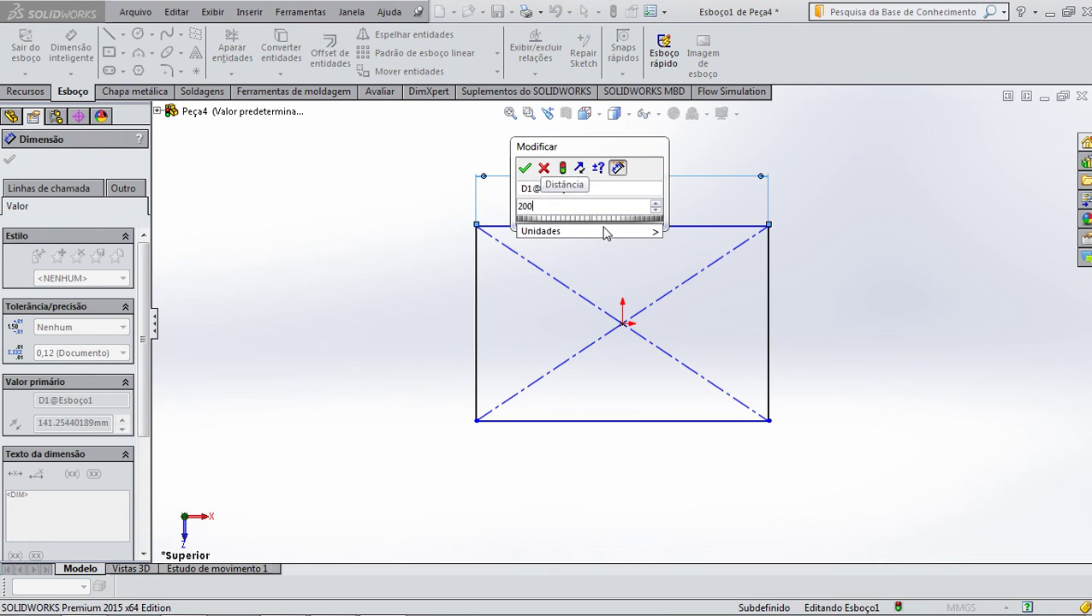
key(Return)
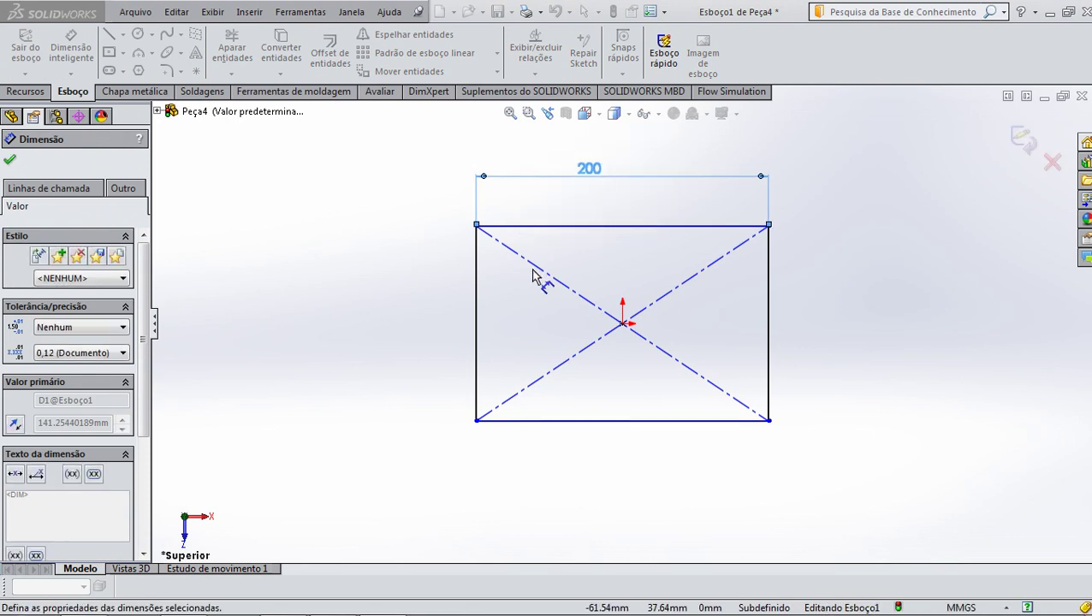
click(479, 317)
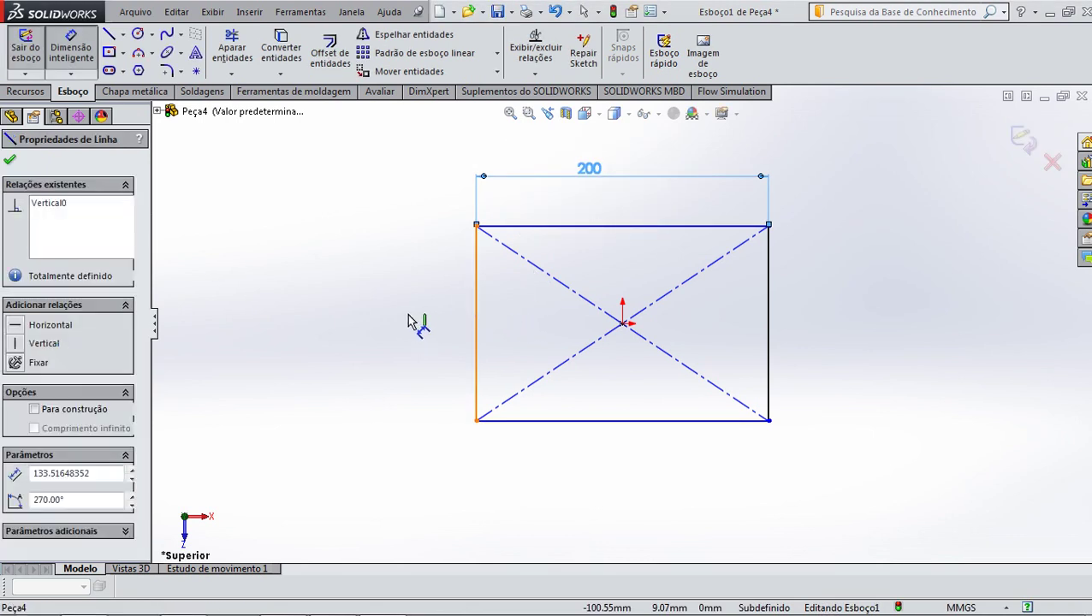
click(396, 318)
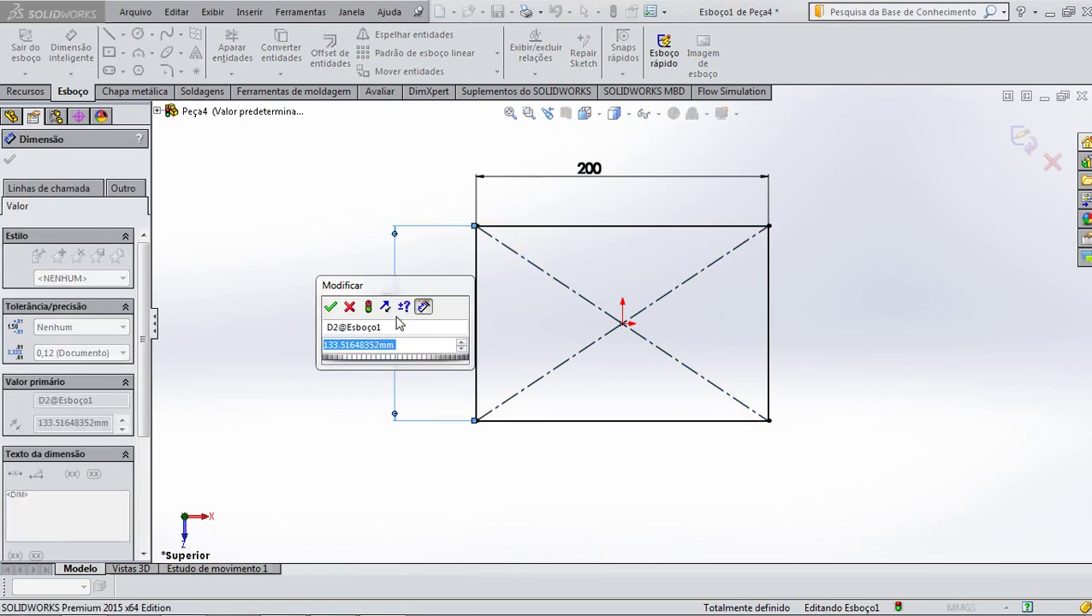
text(200)
key(Escape)
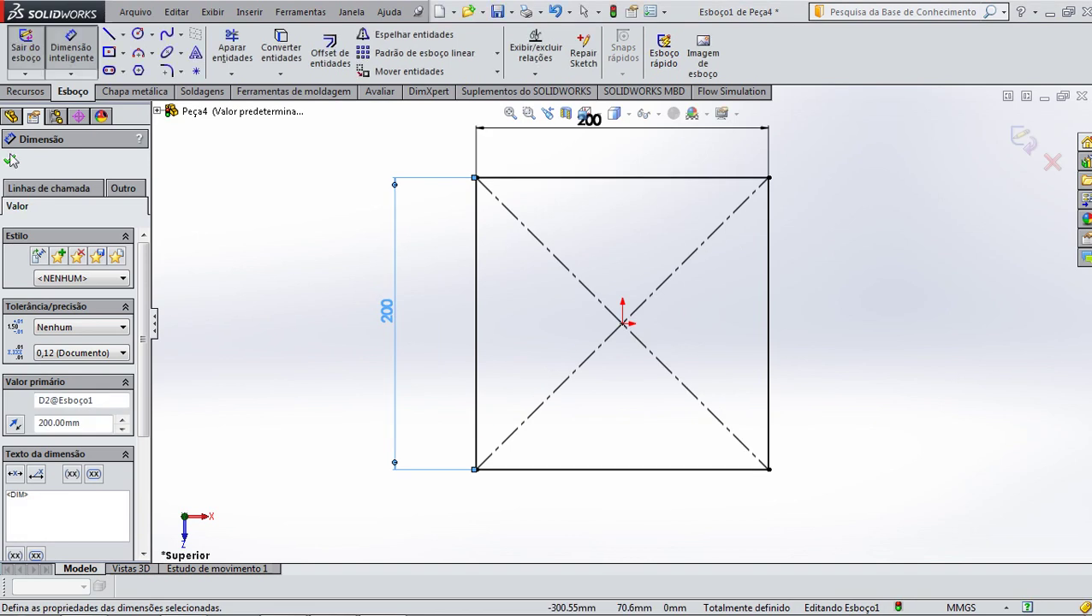
click(11, 160)
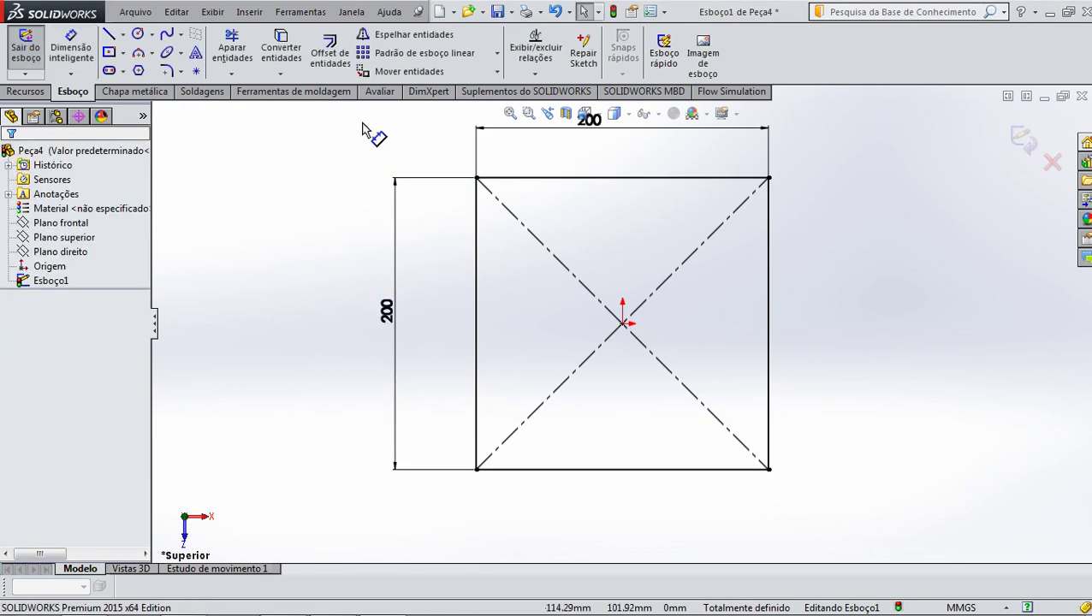
Draw a short horizontal line crossing the middle of the square's right edge
click(109, 39)
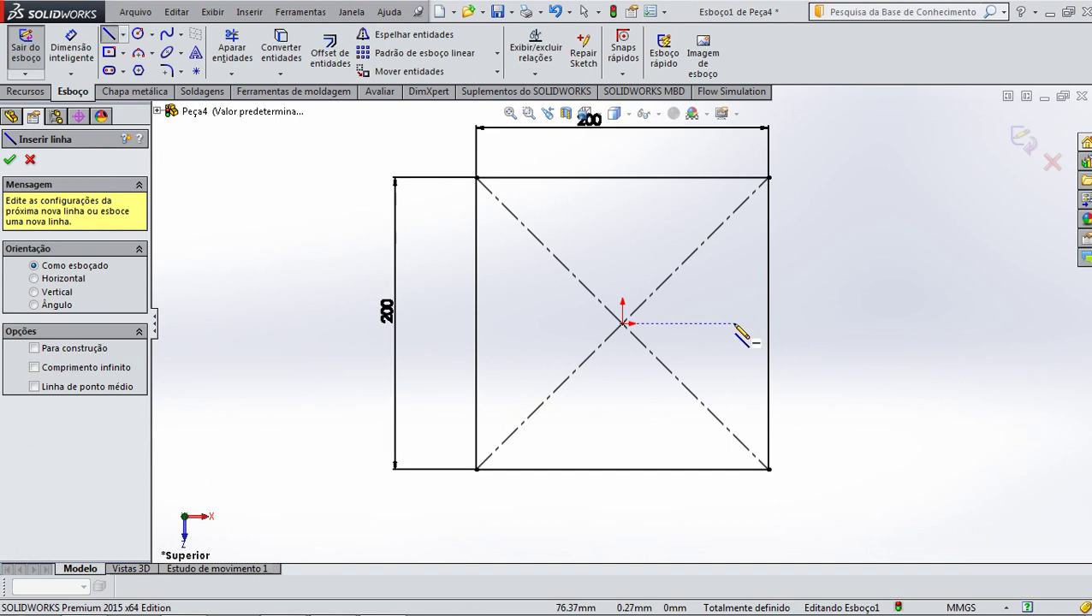
scroll(739, 334, down, 2)
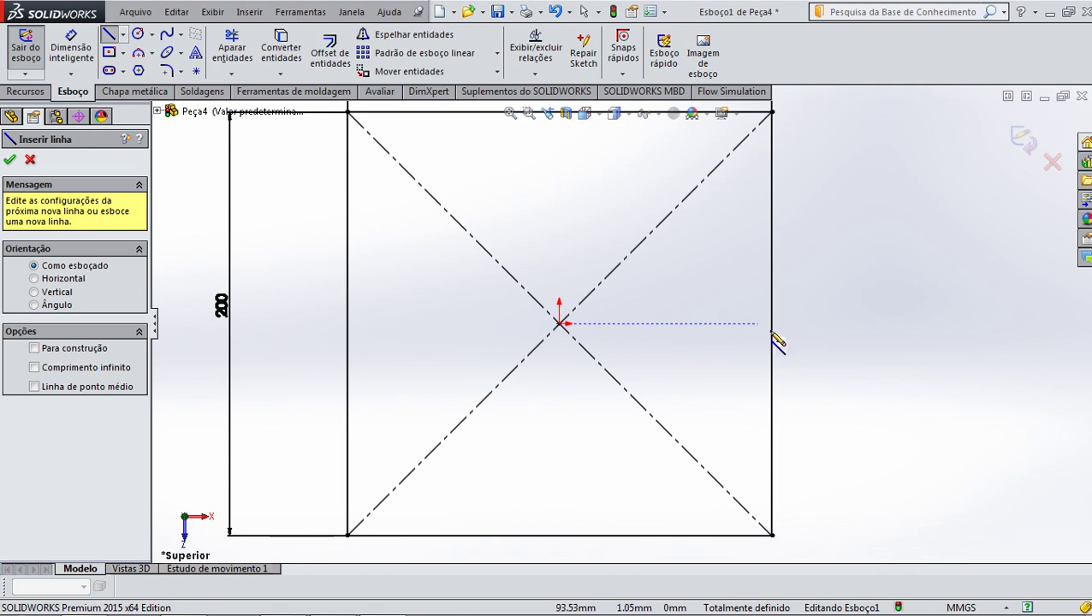
click(773, 338)
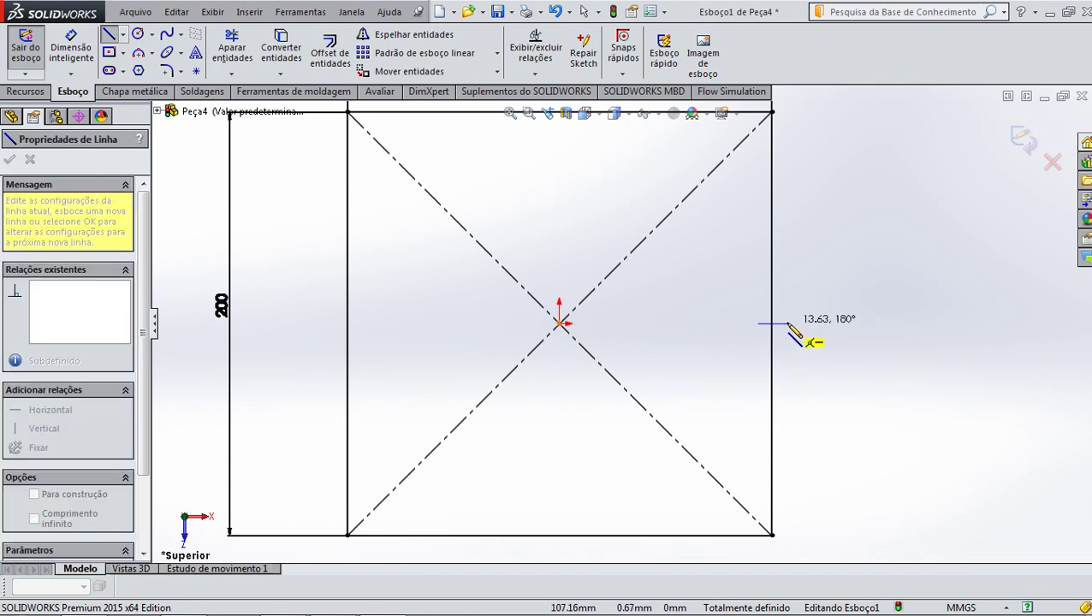
click(786, 324)
right_click(787, 323)
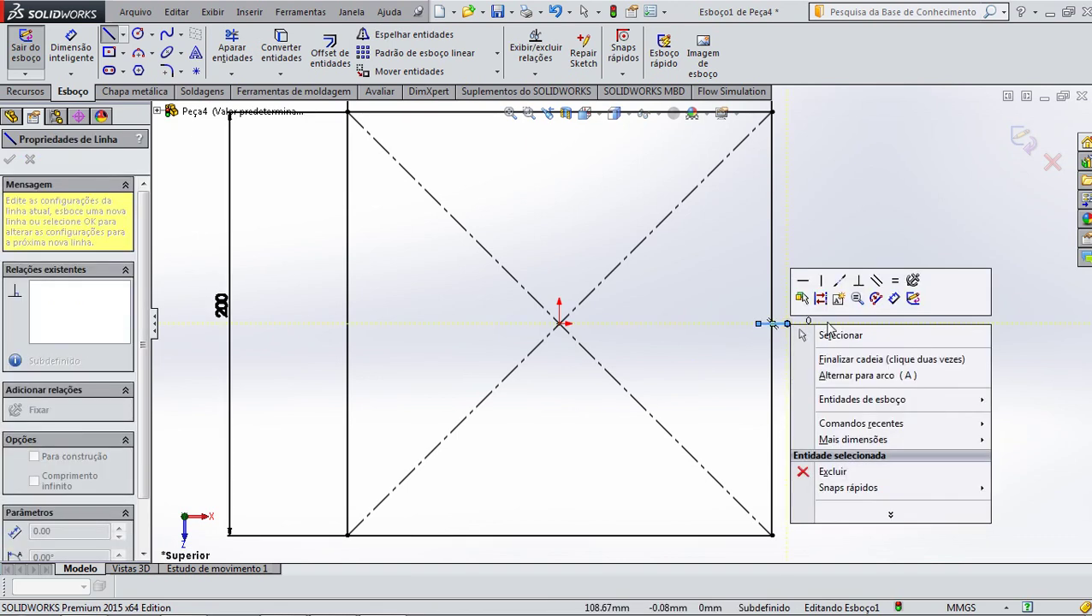
click(841, 335)
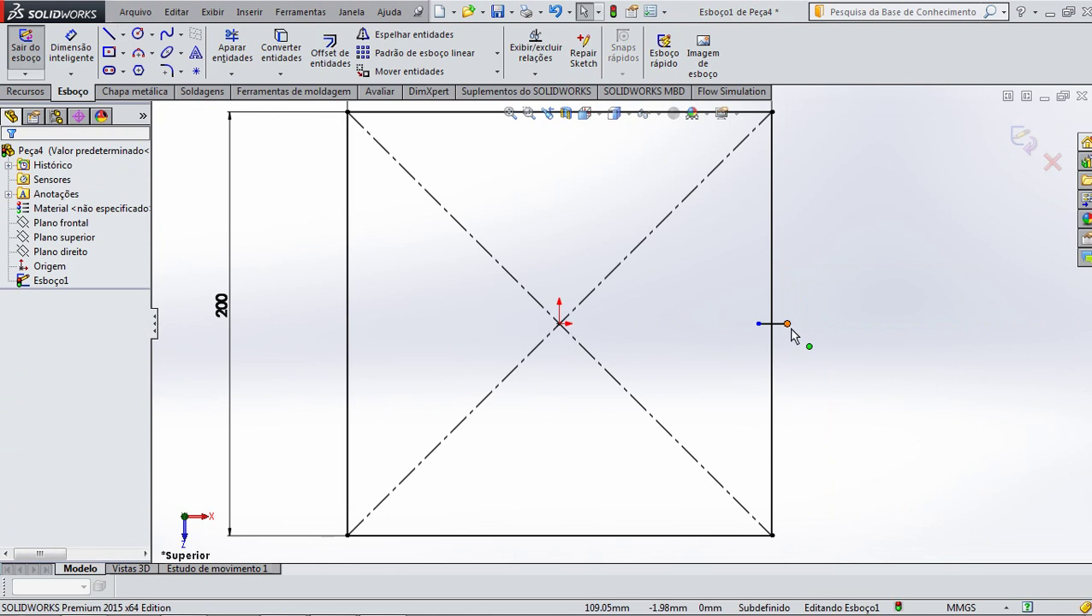
scroll(790, 332, down, 4)
scroll(644, 288, down, 1)
scroll(638, 286, down, 3)
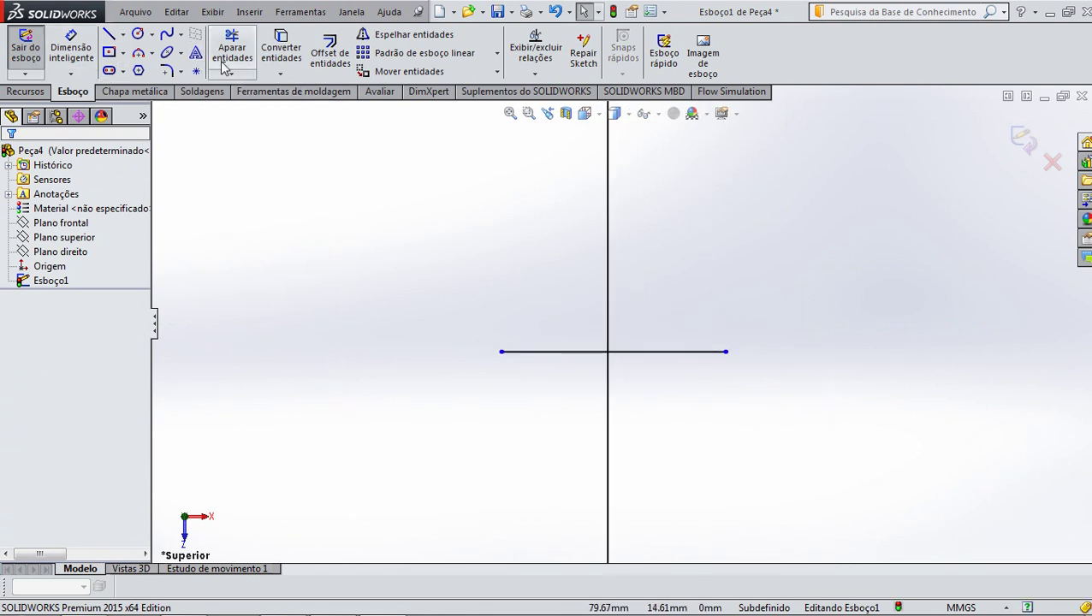
Offset the short line 1 mm to both sides, creating two parallel helper lines
click(327, 58)
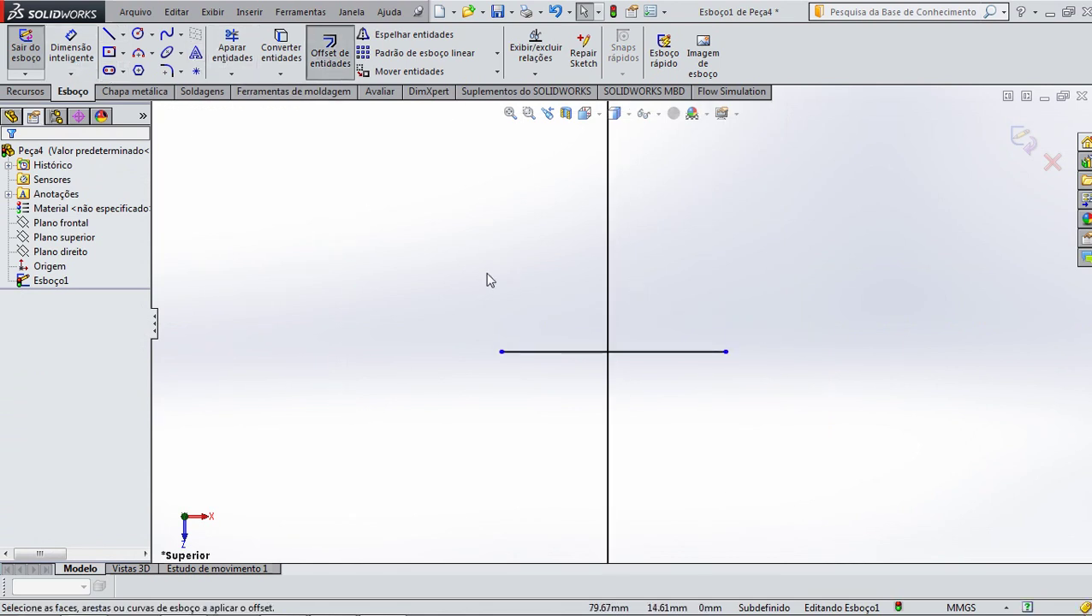
click(545, 353)
text(1)
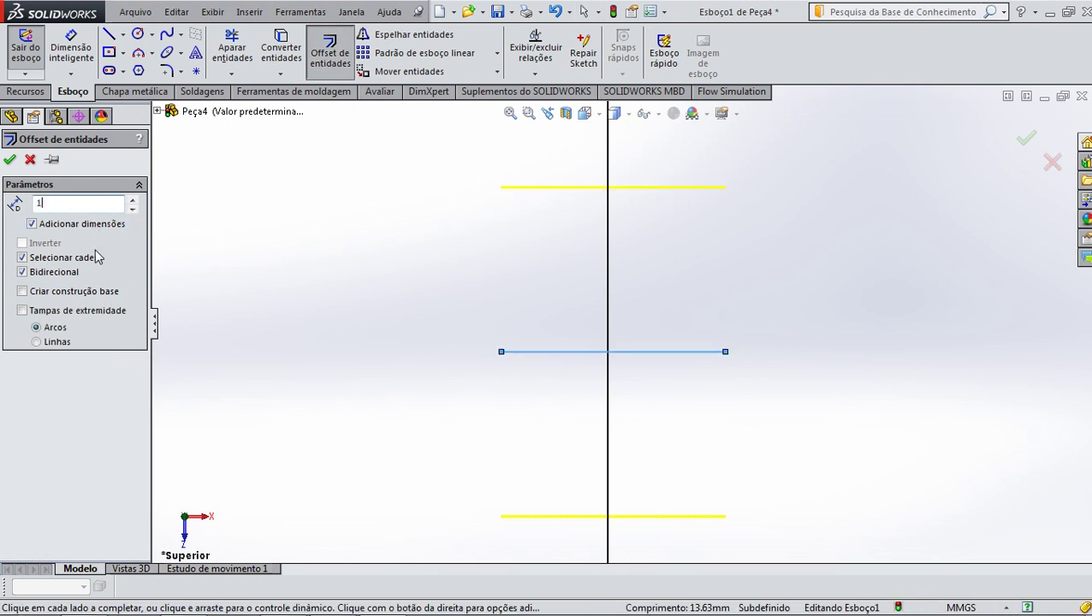
key(Return)
click(10, 160)
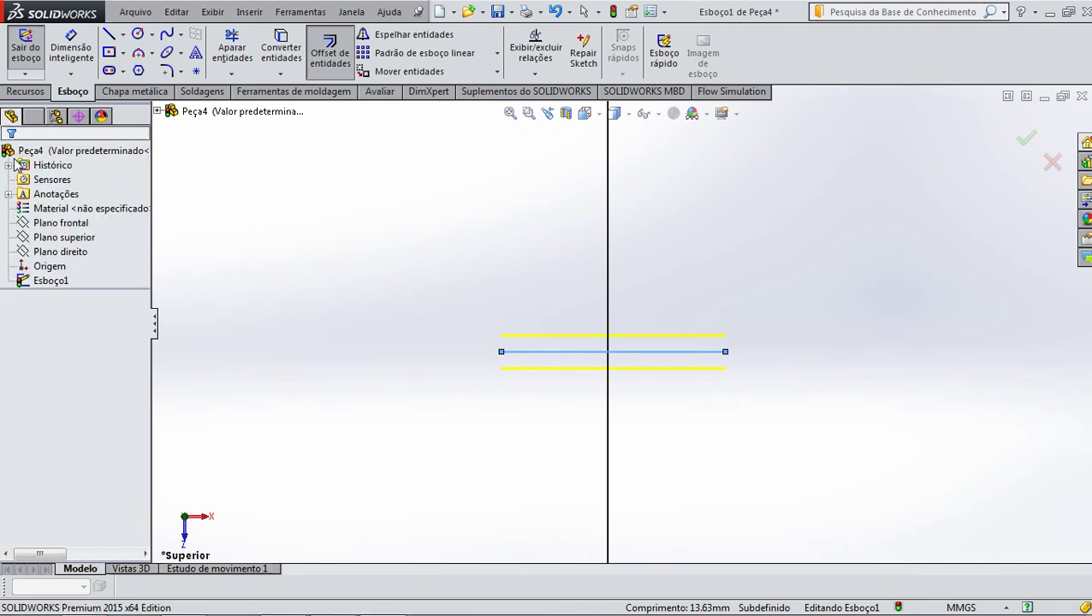
click(697, 404)
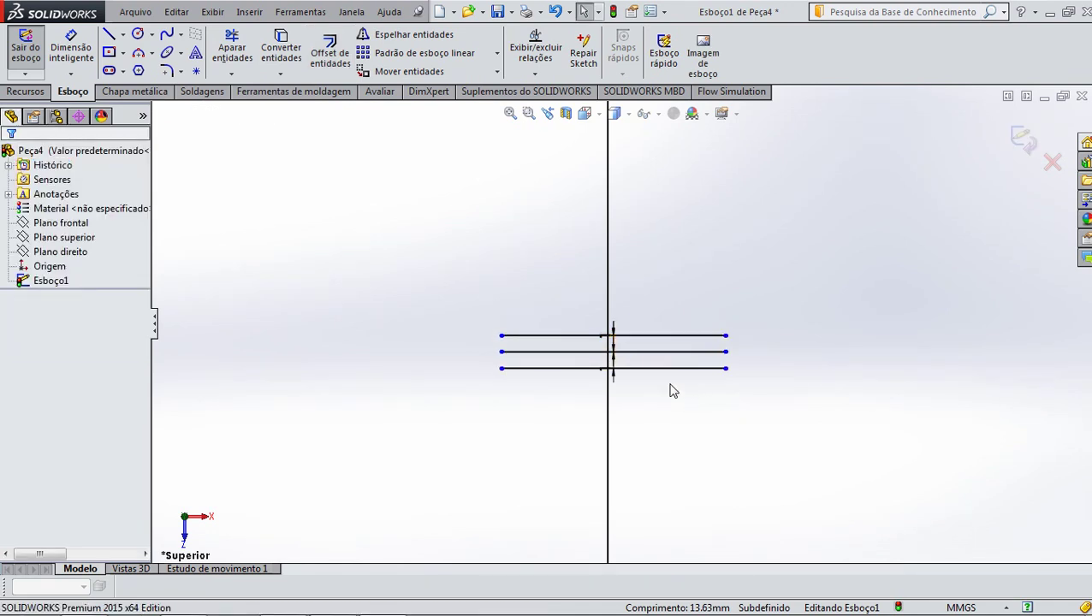
scroll(649, 394, down, 2)
scroll(599, 351, down, 2)
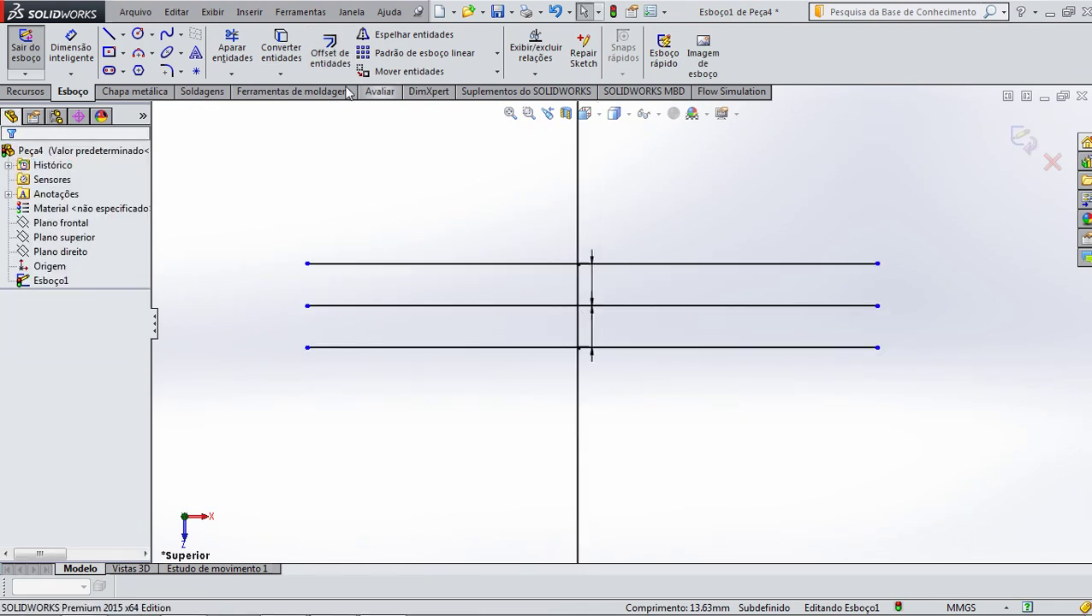
Trim the right-edge pieces between the helper lines to leave a small gap
click(240, 53)
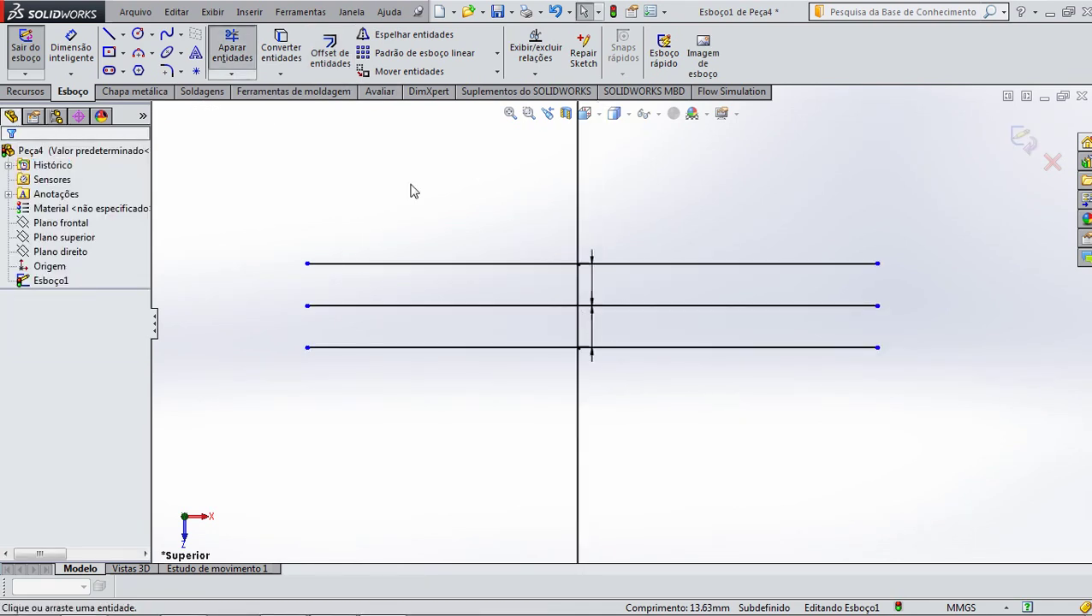
click(576, 331)
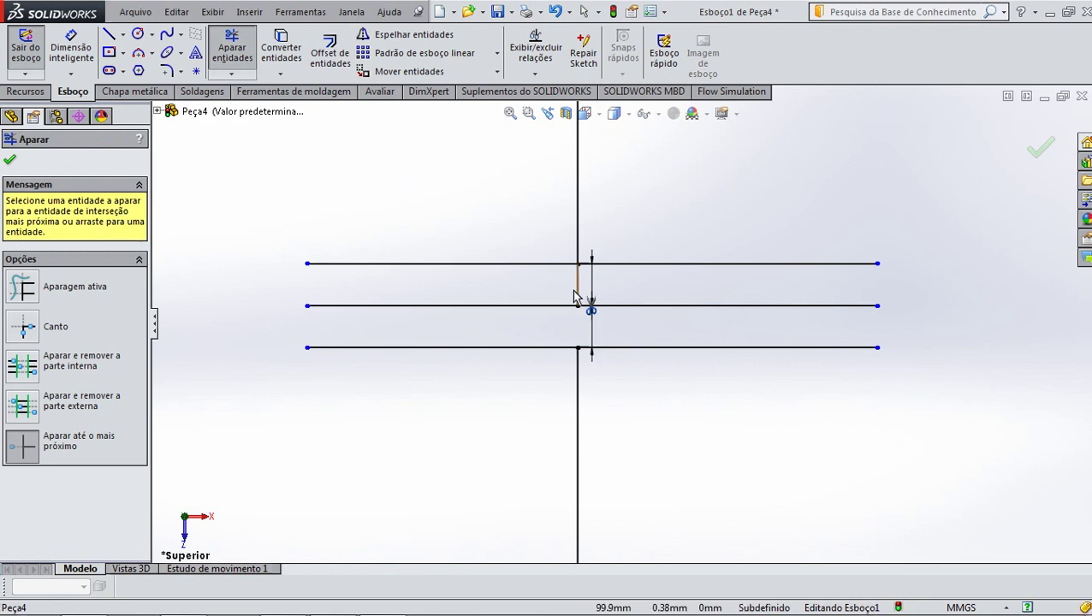
click(580, 299)
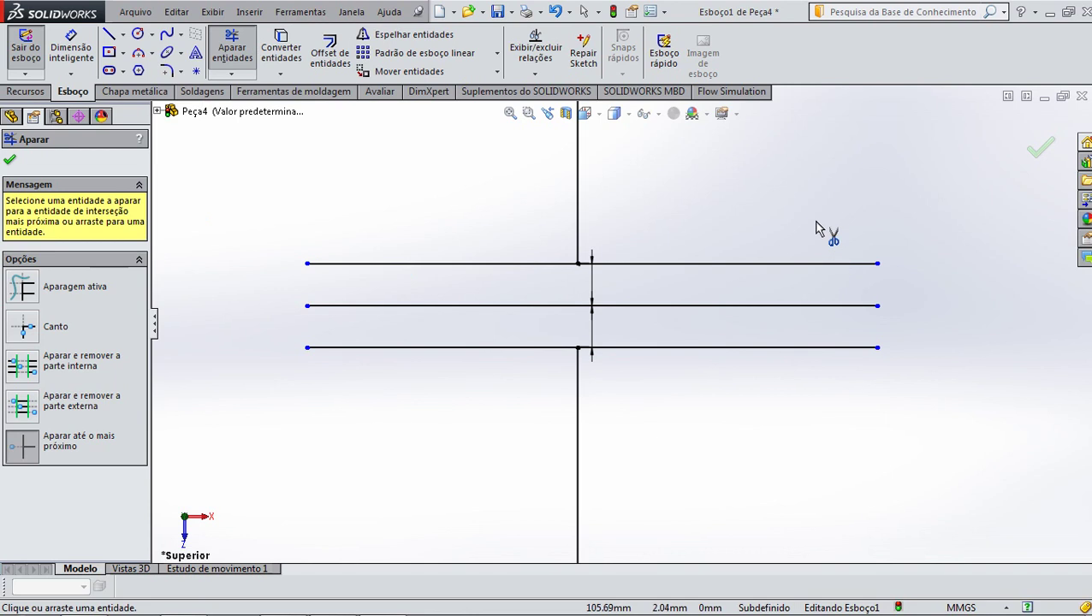
click(10, 162)
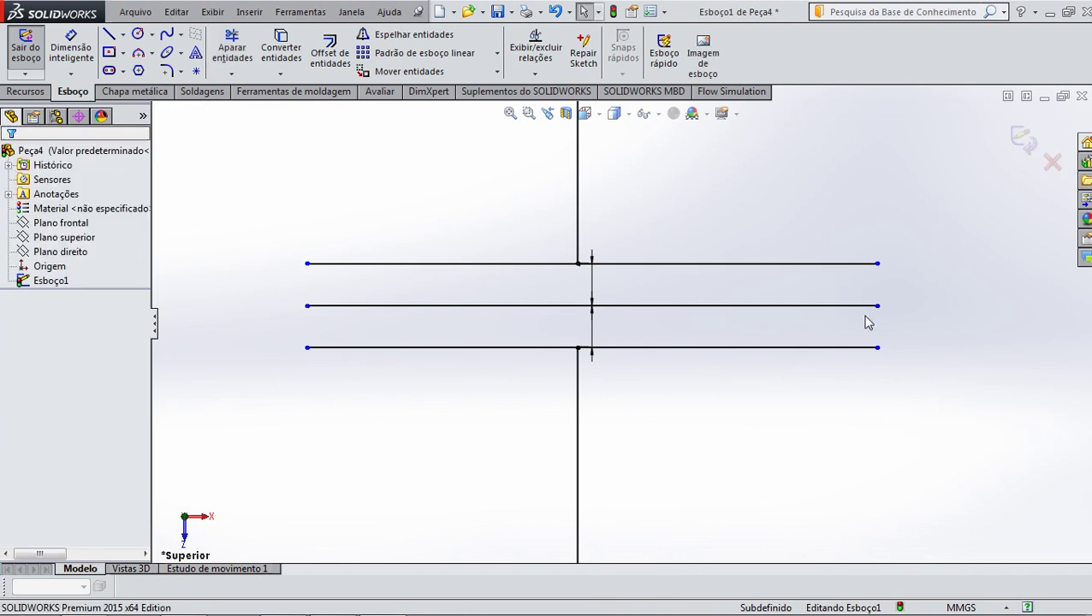
Box-select and delete the three horizontal helper lines
drag(925, 222, 777, 423)
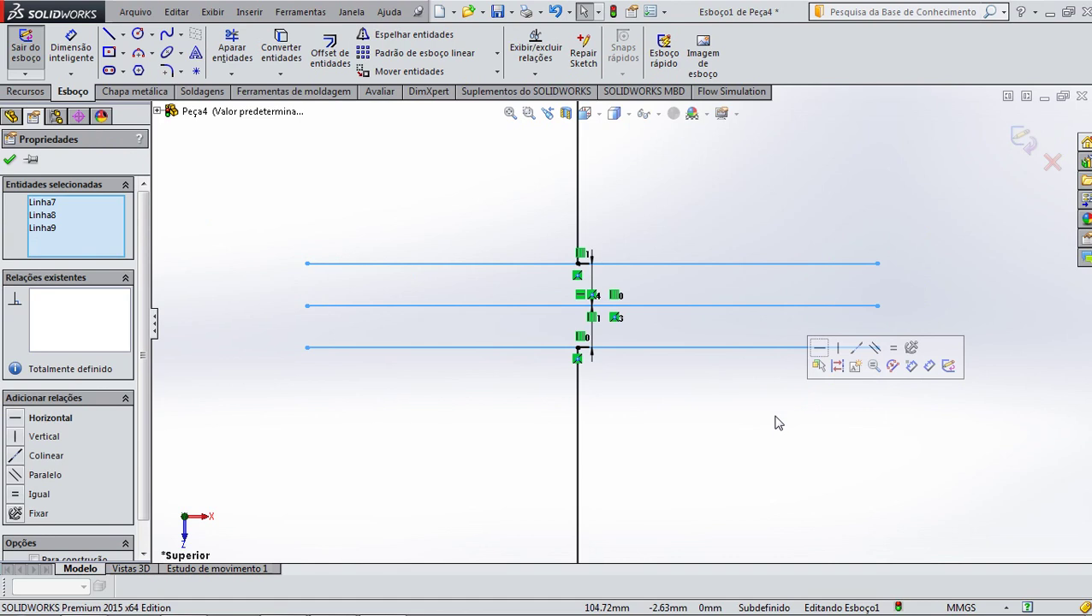
key(Delete)
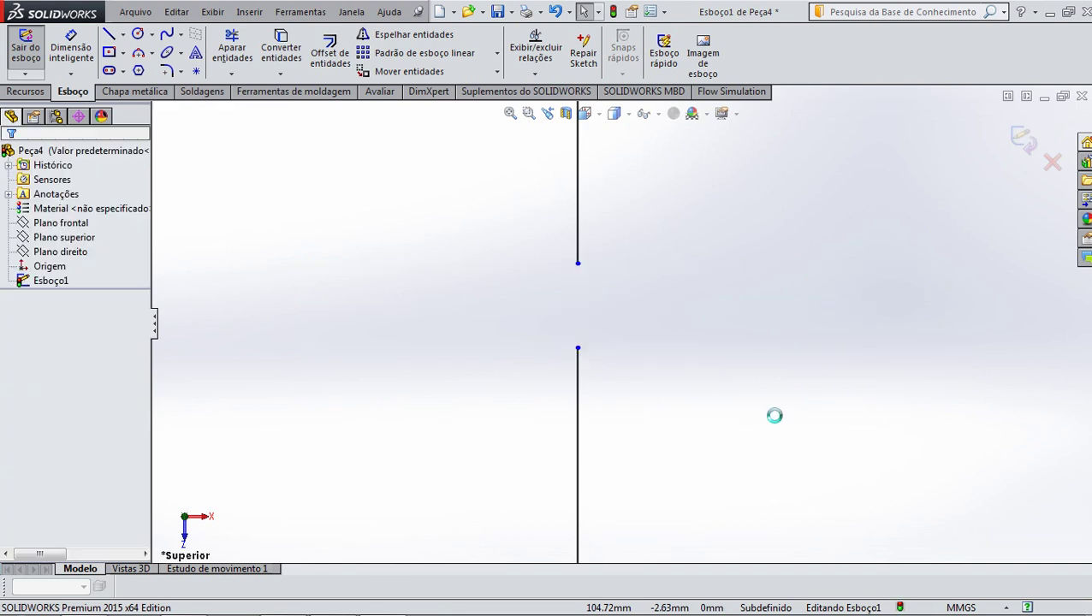
scroll(685, 373, up, 2)
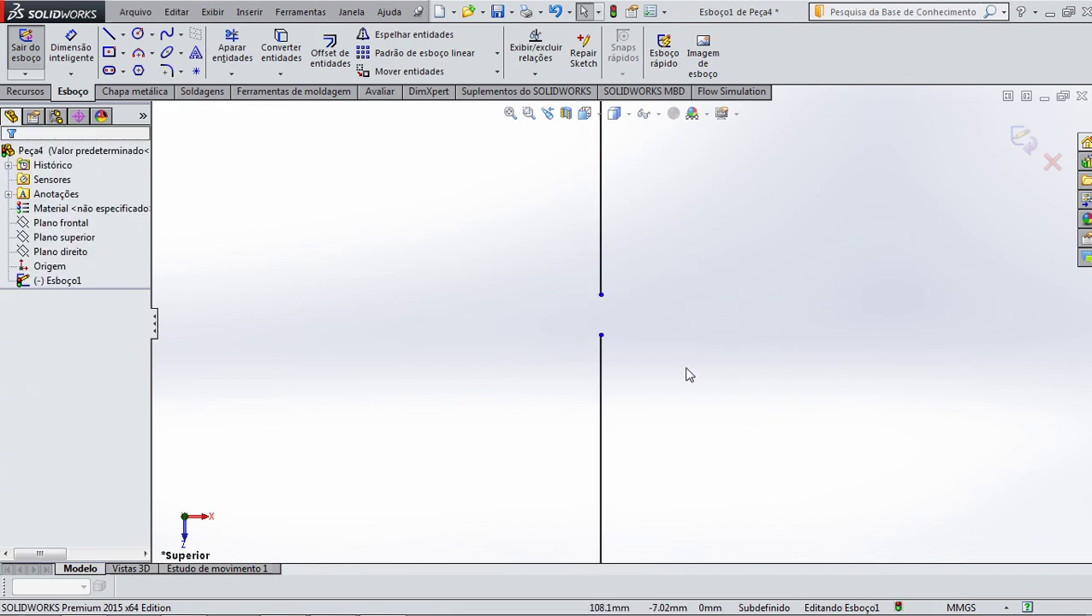
scroll(698, 365, up, 2)
scroll(698, 359, up, 2)
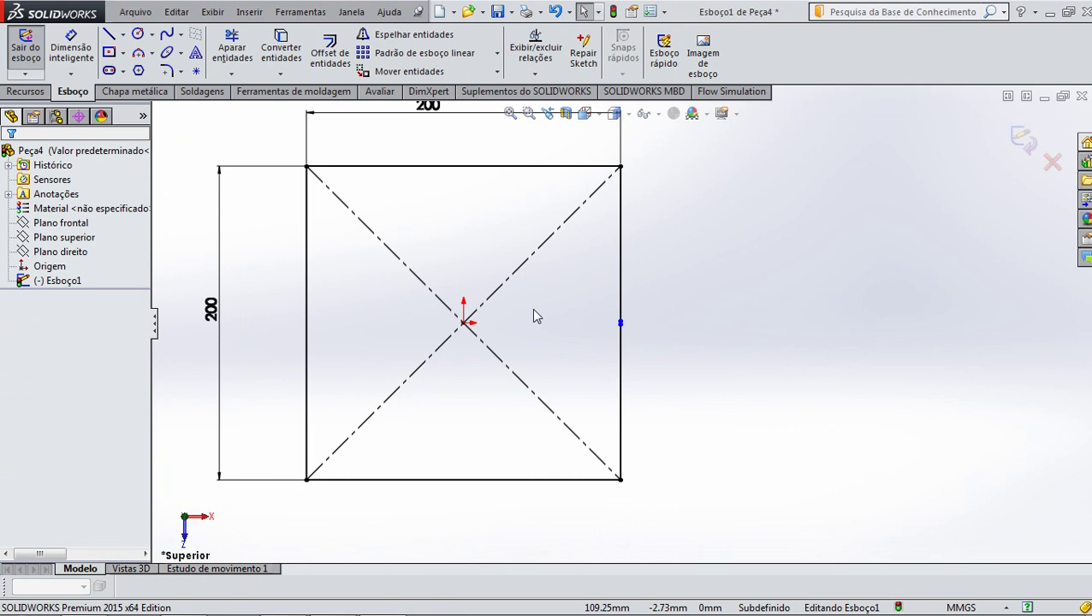
scroll(582, 310, up, 2)
scroll(291, 238, down, 2)
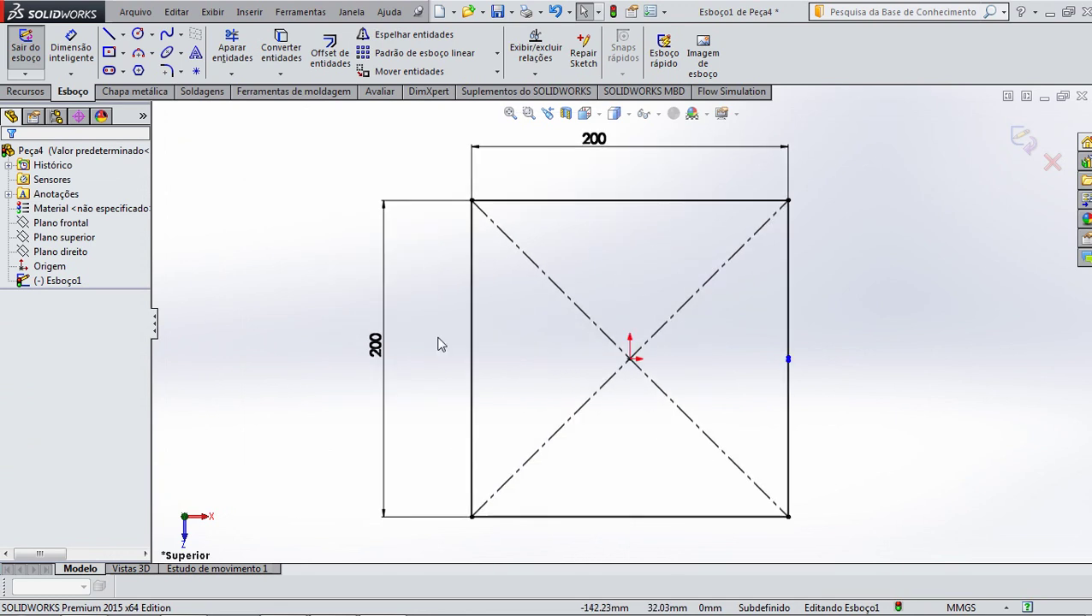
Exit the square sketch and switch to an isometric view
click(787, 358)
click(898, 366)
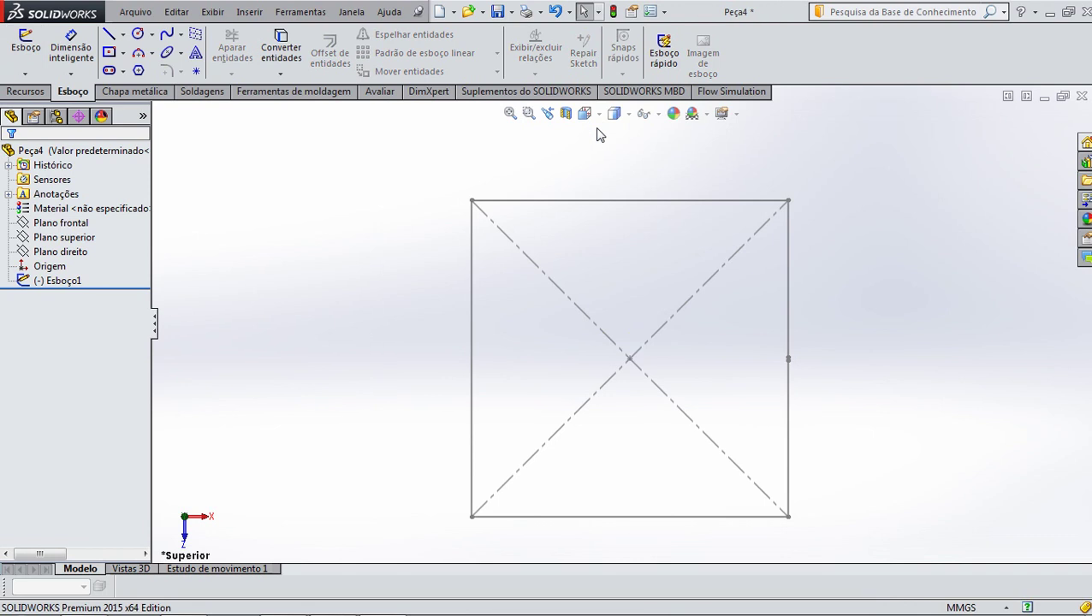
click(584, 113)
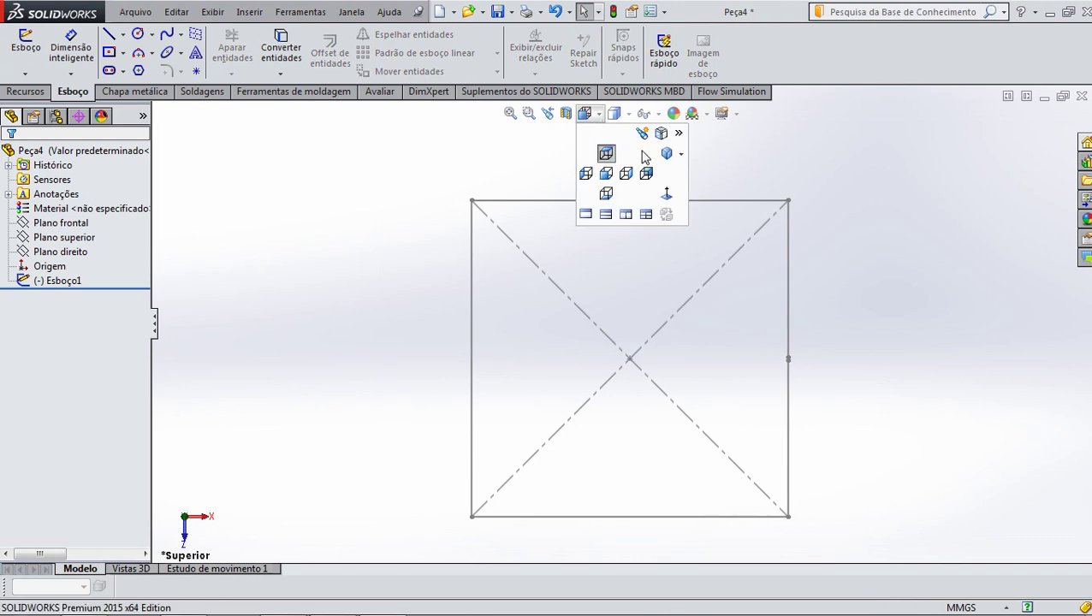
click(668, 157)
Create reference plane Plano1 offset 100 mm from Plano superior
click(42, 242)
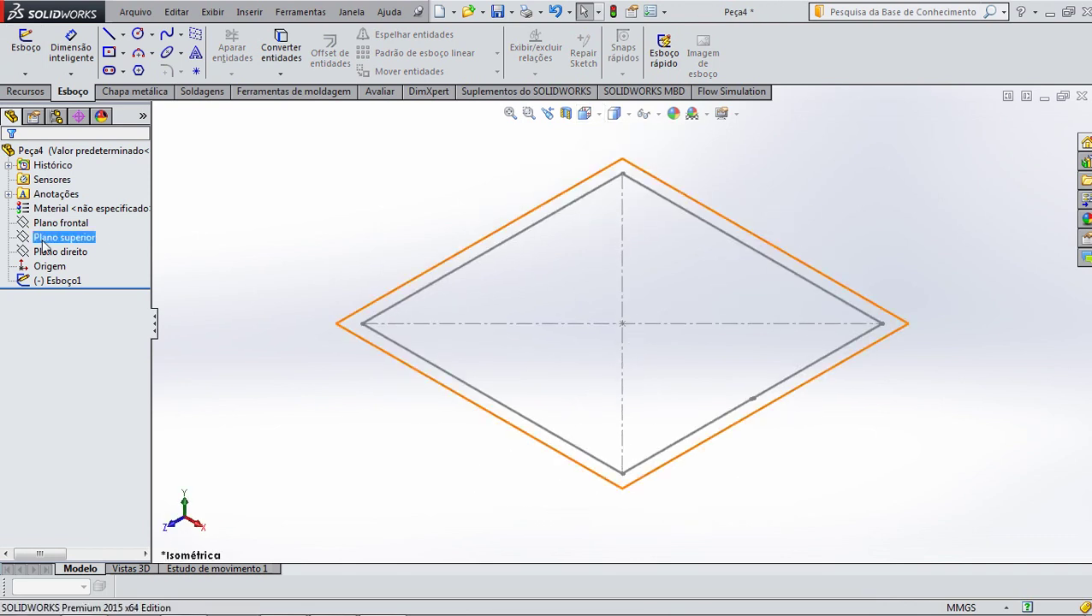
click(26, 92)
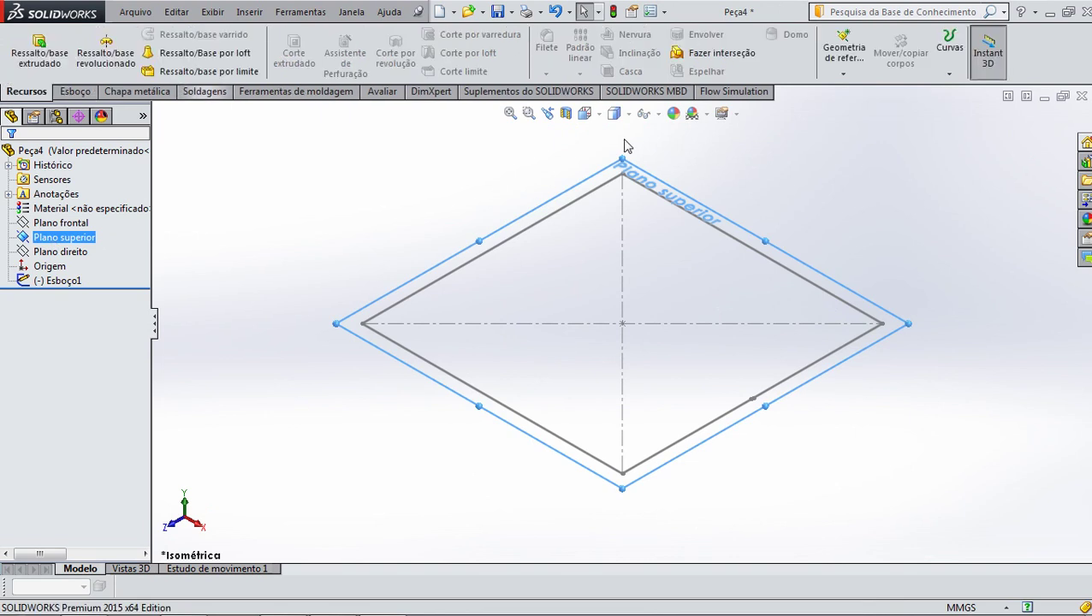
click(844, 75)
click(865, 89)
text(100)
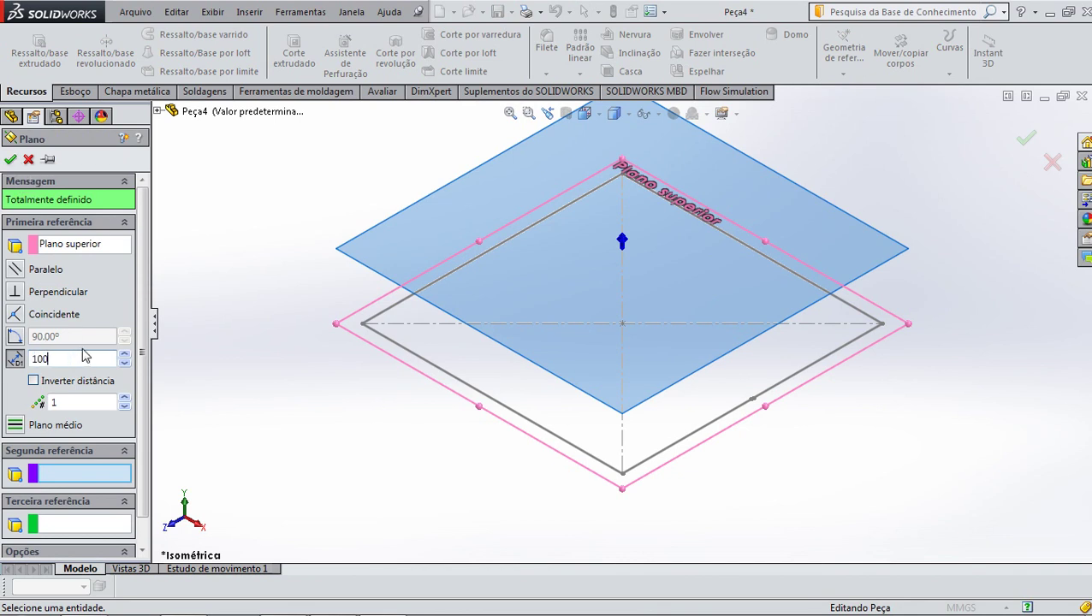
key(Return)
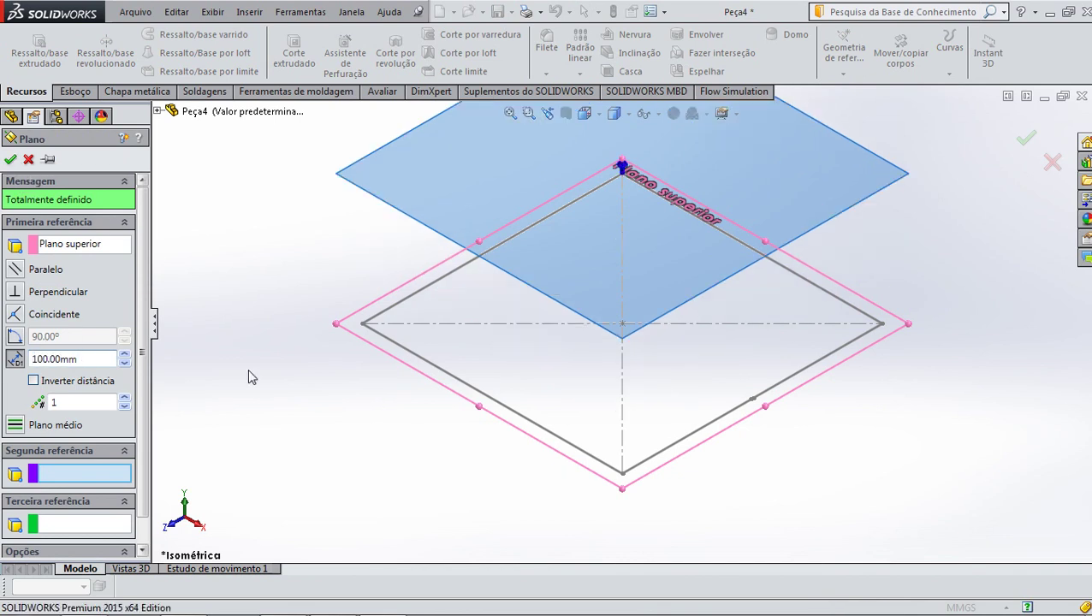
click(12, 161)
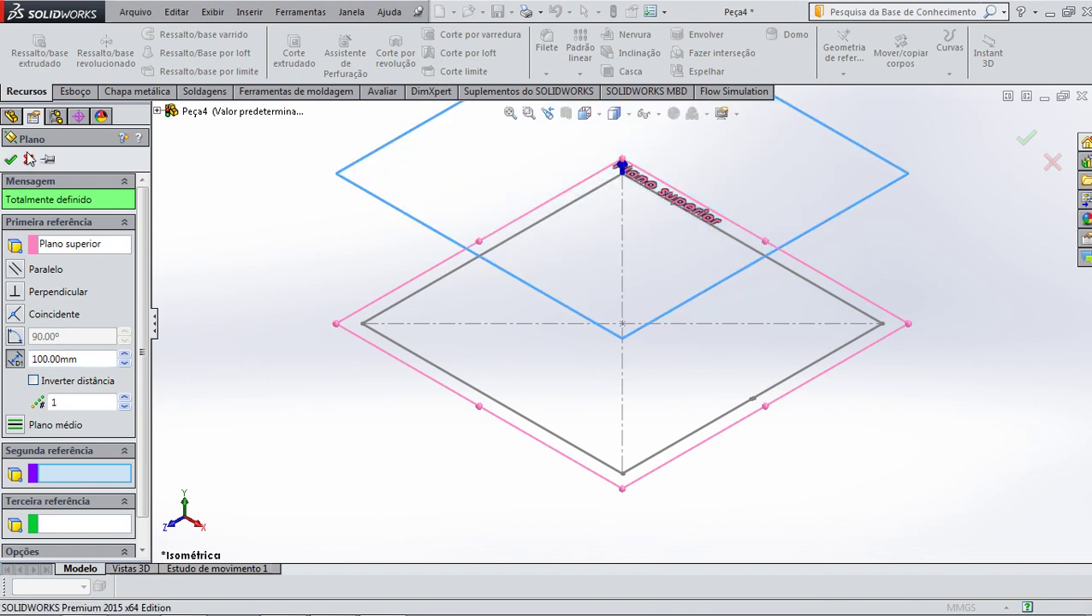
Look at Plano1 from the Top view with the sketch tools showing
click(599, 116)
click(612, 158)
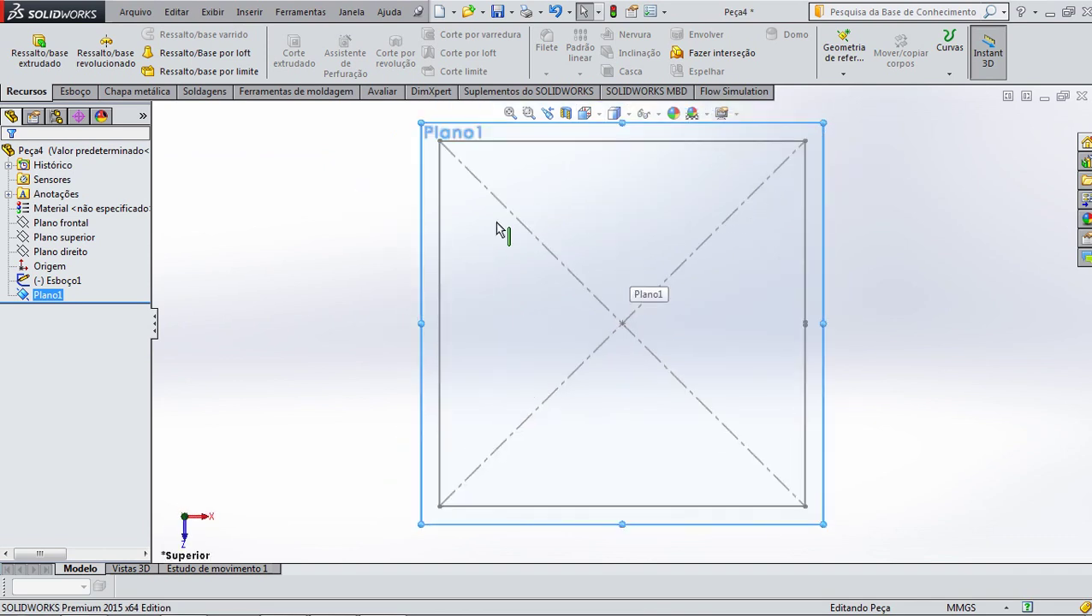
click(74, 92)
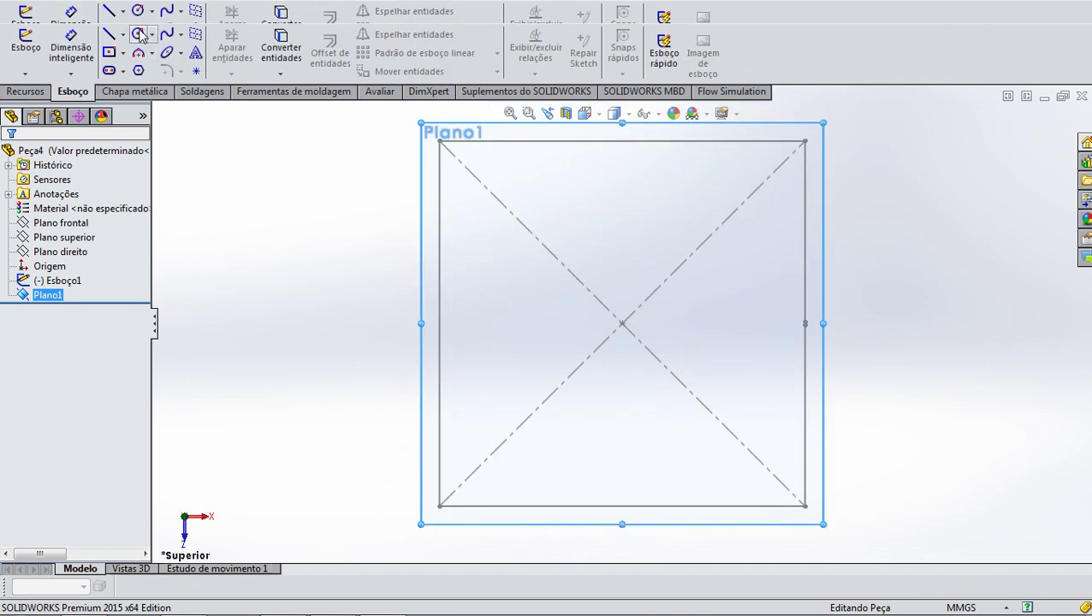
Draw a circle centred on the origin on Plano1
click(141, 34)
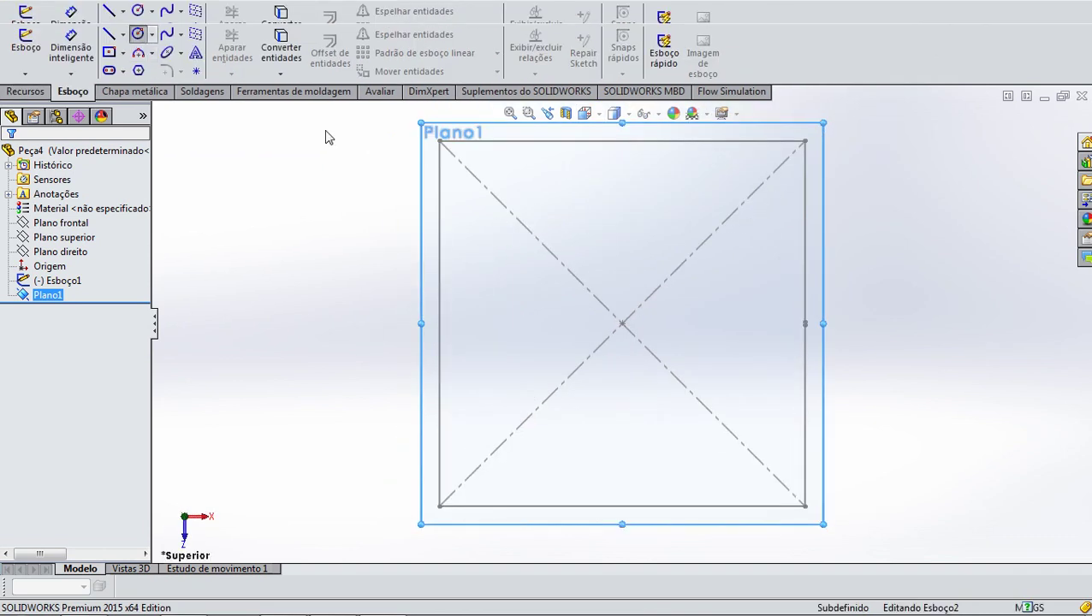
click(624, 324)
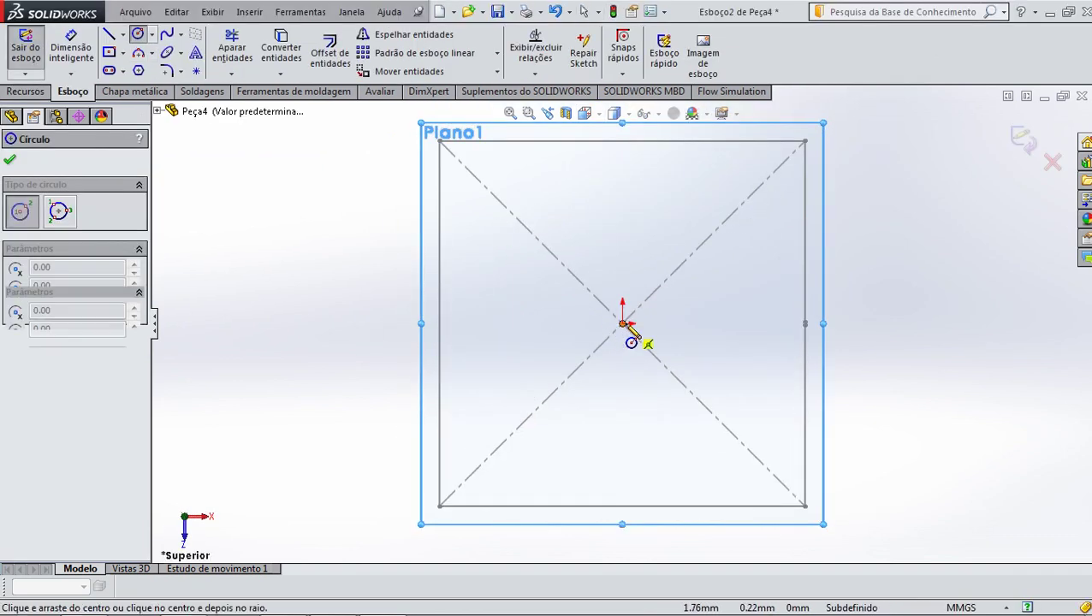
click(661, 406)
click(10, 162)
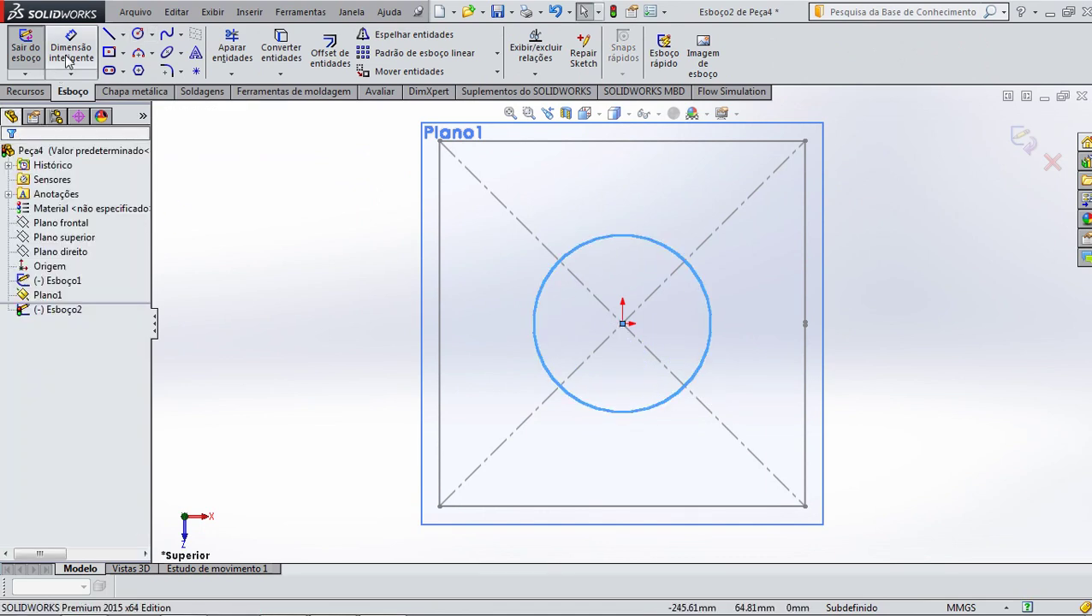
Dimension the circle's diameter to 120 mm
key(d)
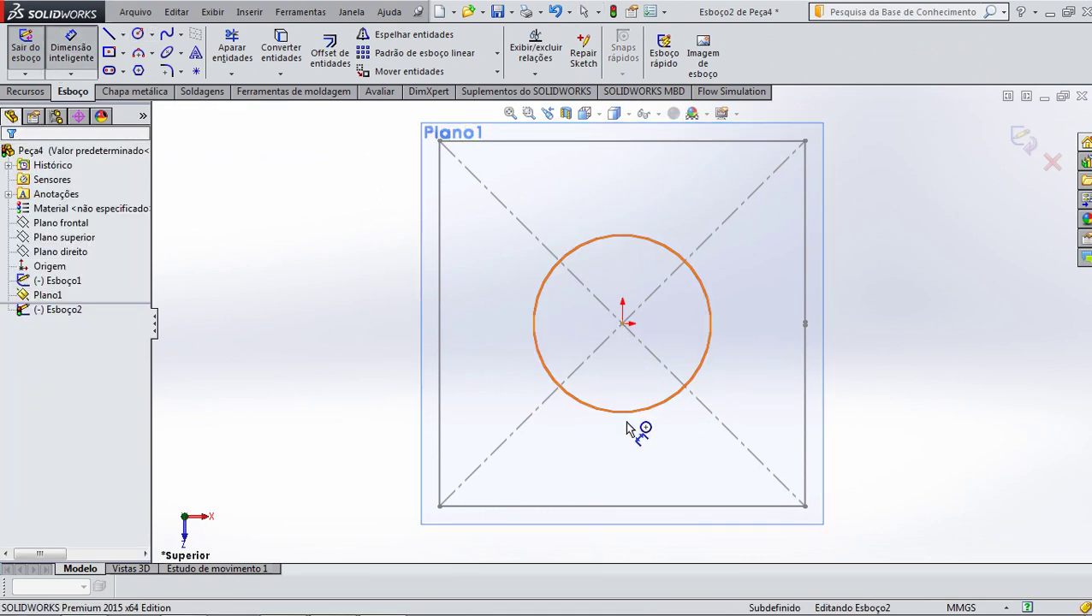
click(630, 415)
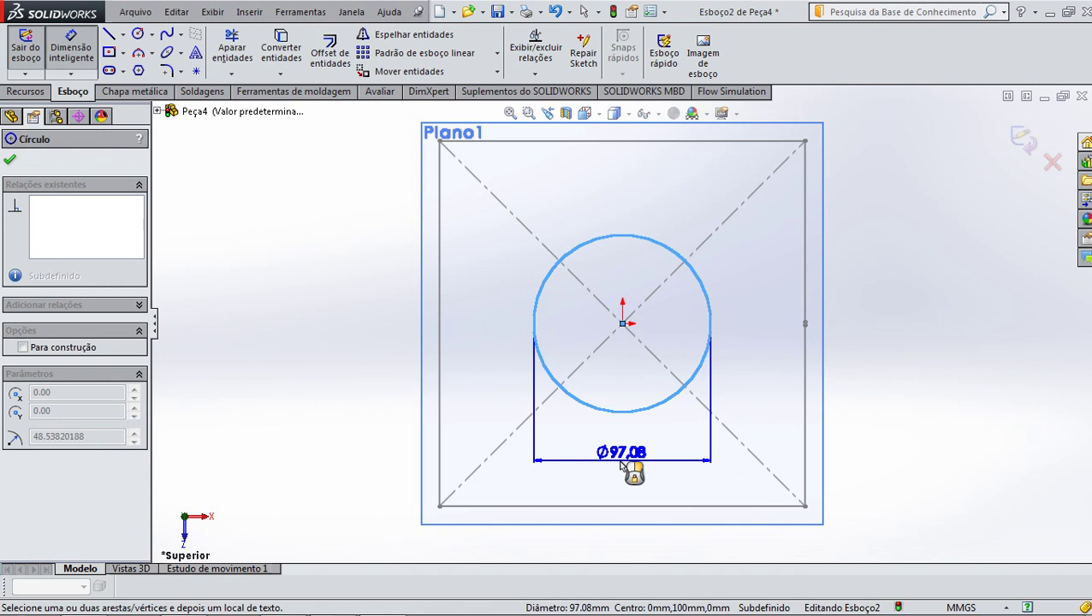
click(629, 467)
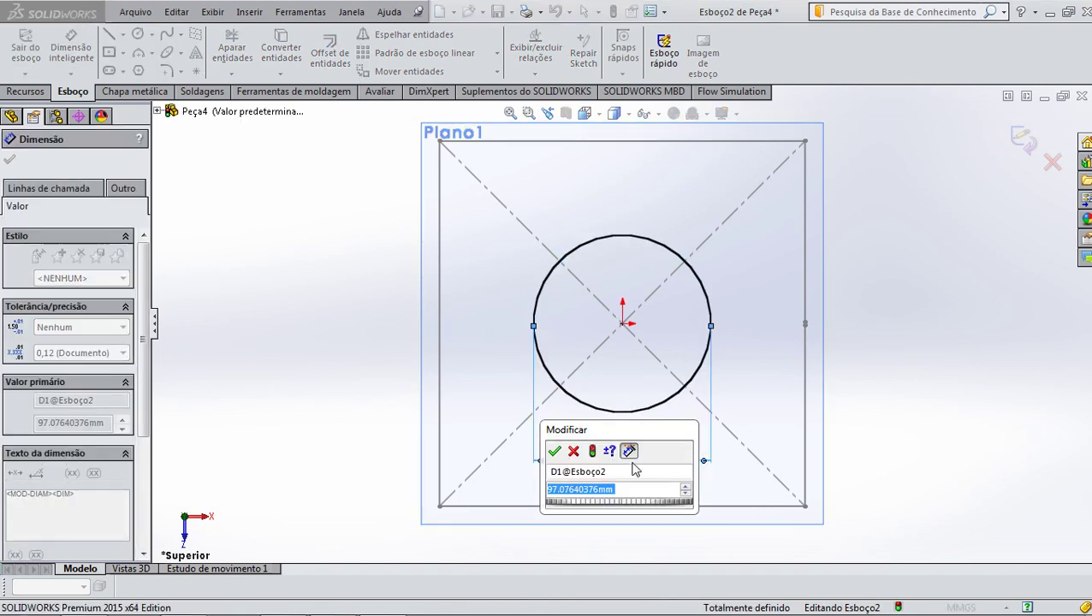
text(120)
key(Return)
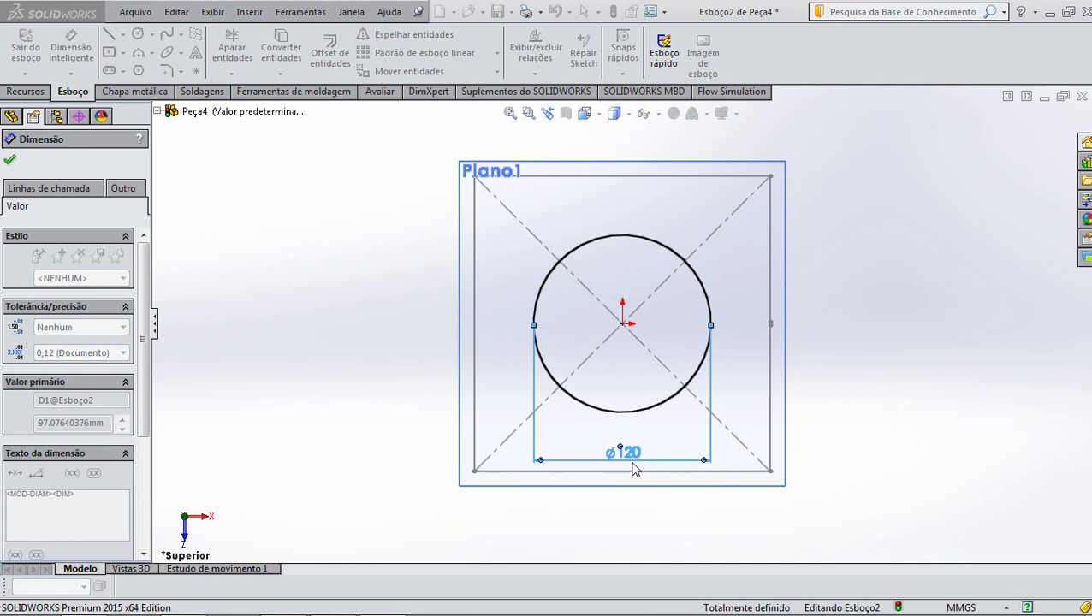
click(9, 163)
scroll(690, 354, down, 3)
scroll(710, 268, down, 3)
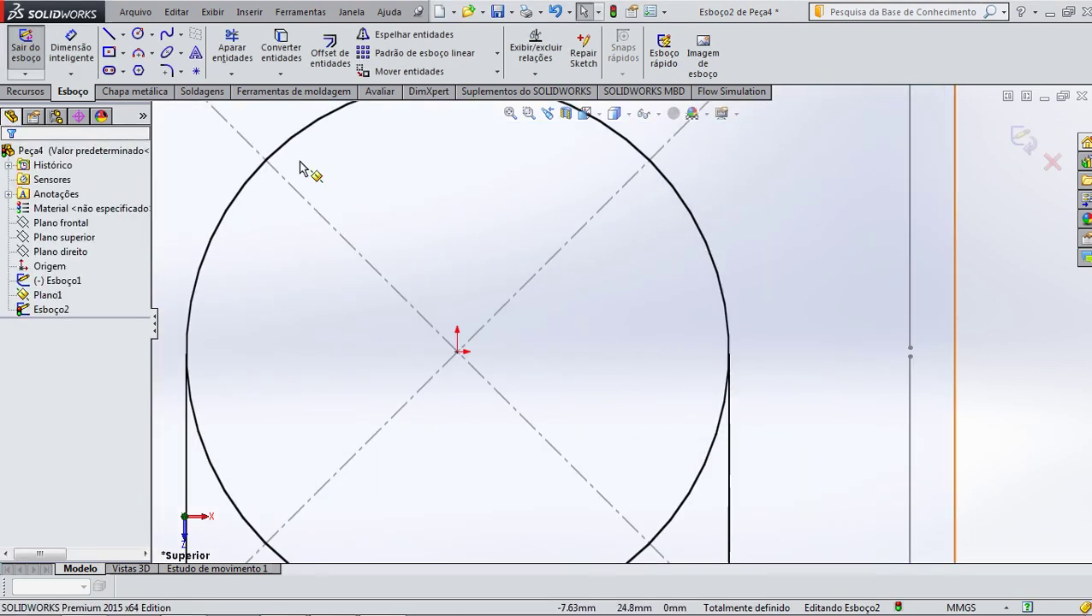
Draw a short horizontal line across the circle's right side
click(108, 34)
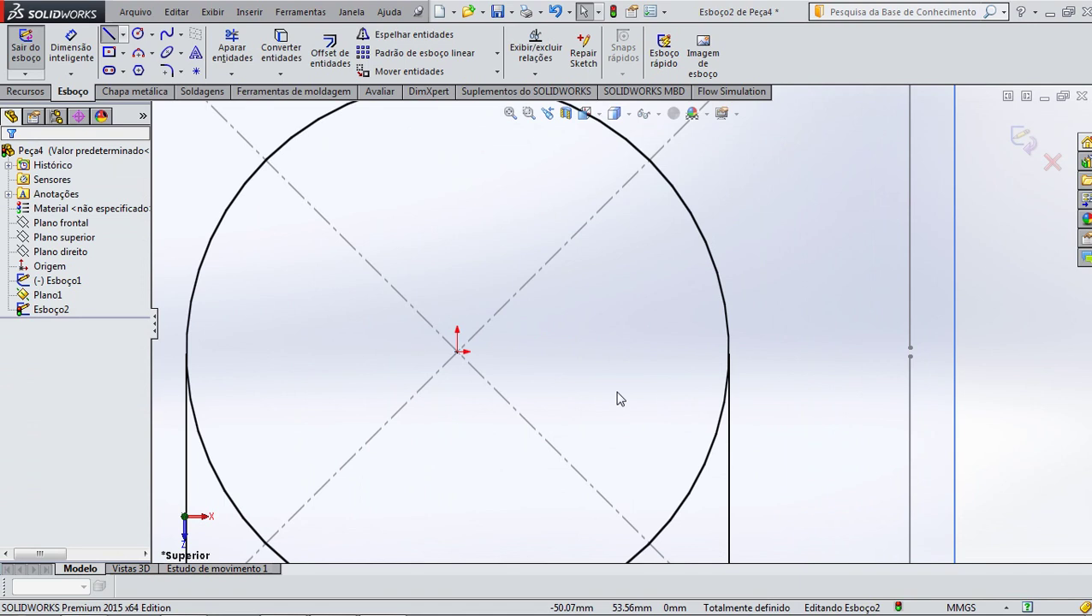
click(722, 352)
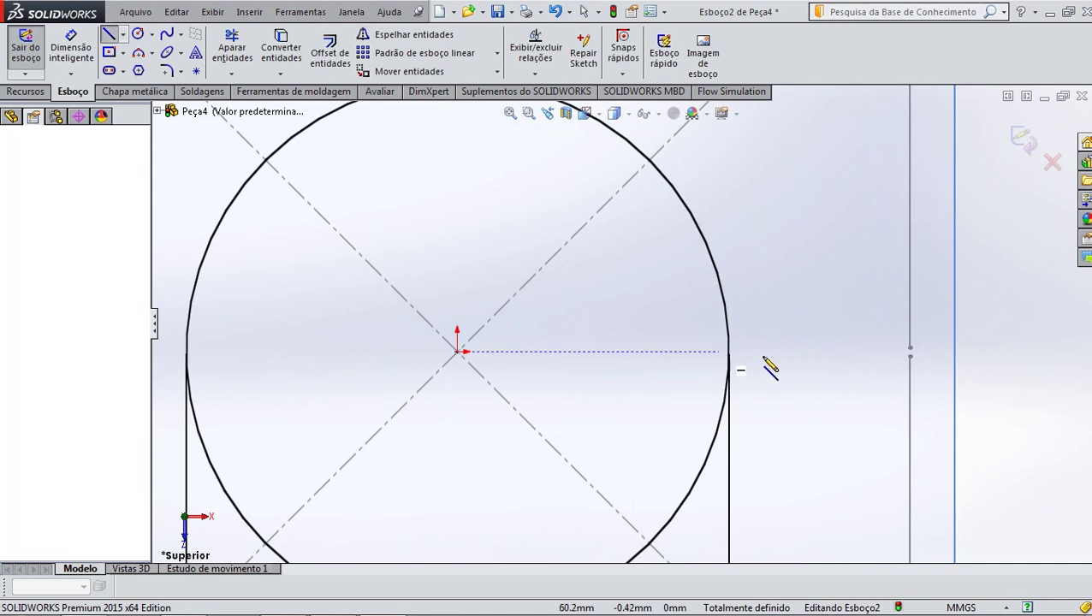
click(770, 351)
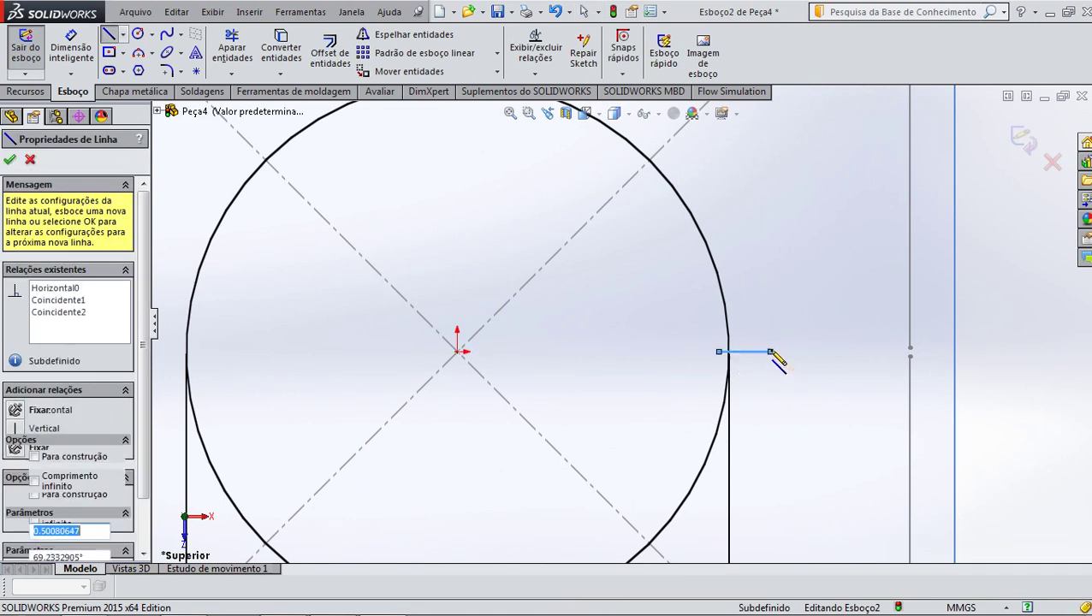
key(Escape)
Offset the short line 1 mm in both directions
click(338, 75)
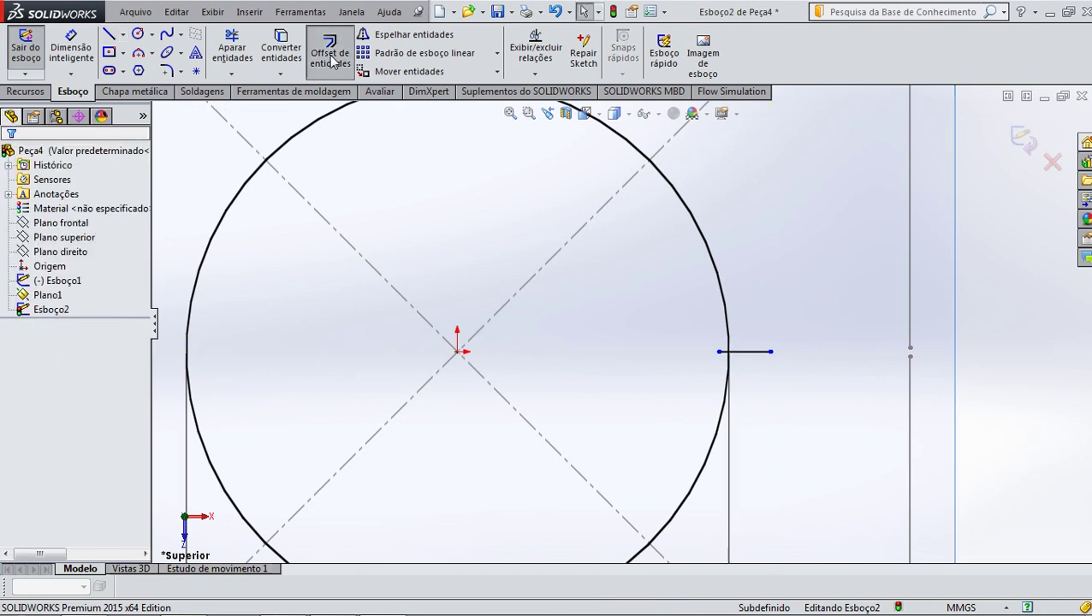
scroll(690, 364, down, 3)
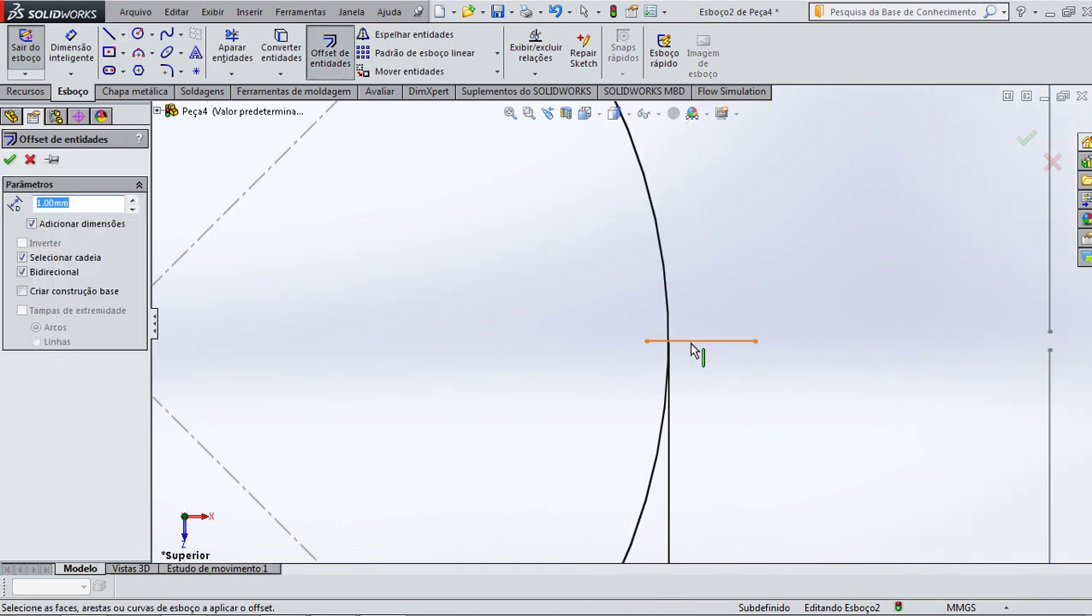
click(690, 343)
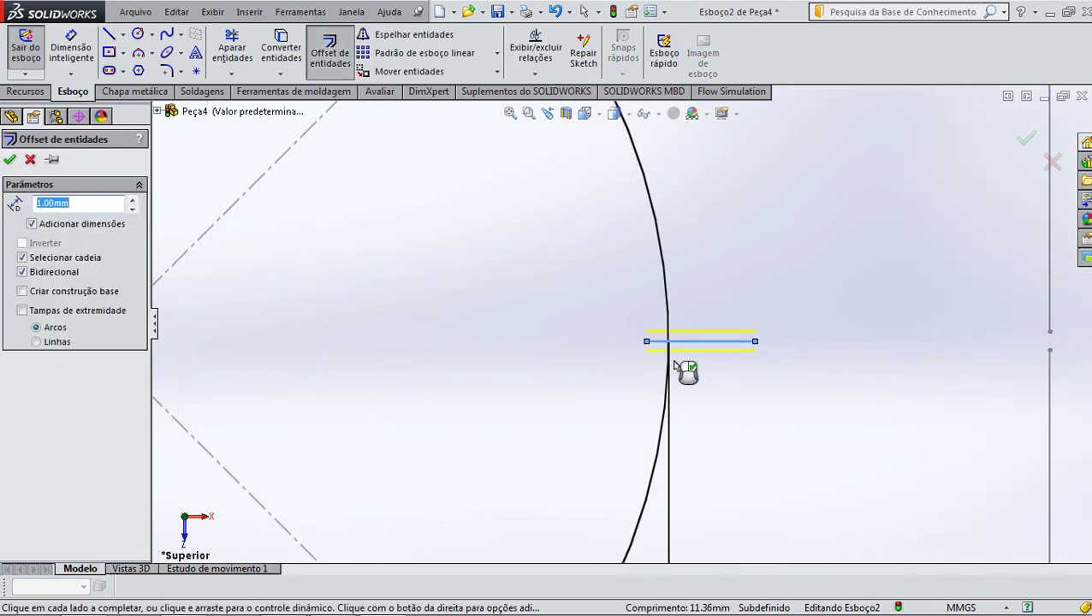
click(9, 159)
scroll(685, 378, down, 2)
scroll(612, 285, down, 2)
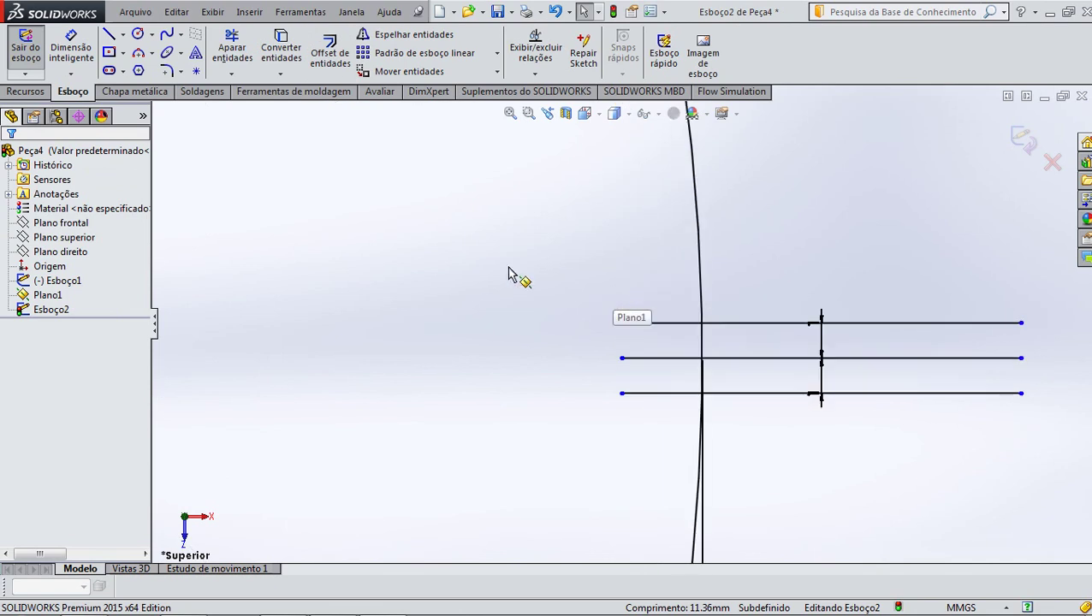
Trim the circle between the helper lines, then delete all three lines
click(229, 55)
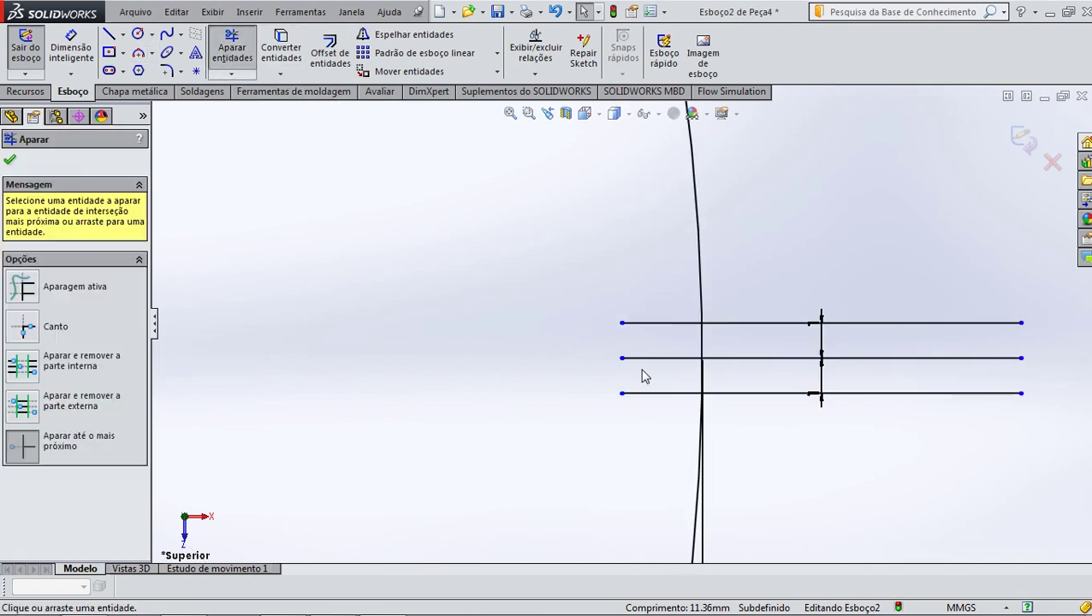
click(703, 381)
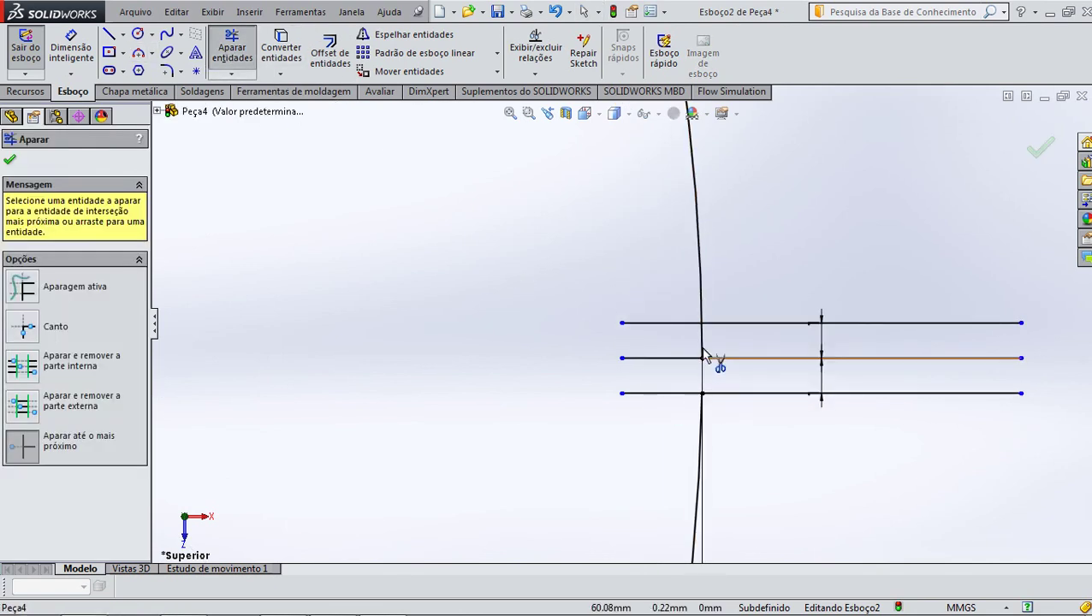
click(704, 347)
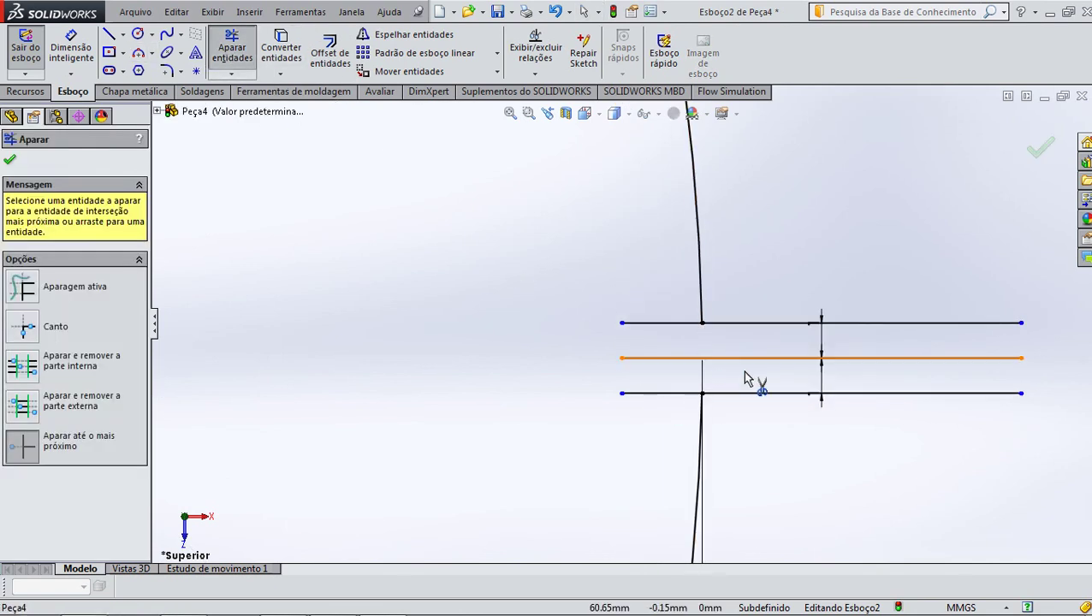
click(10, 160)
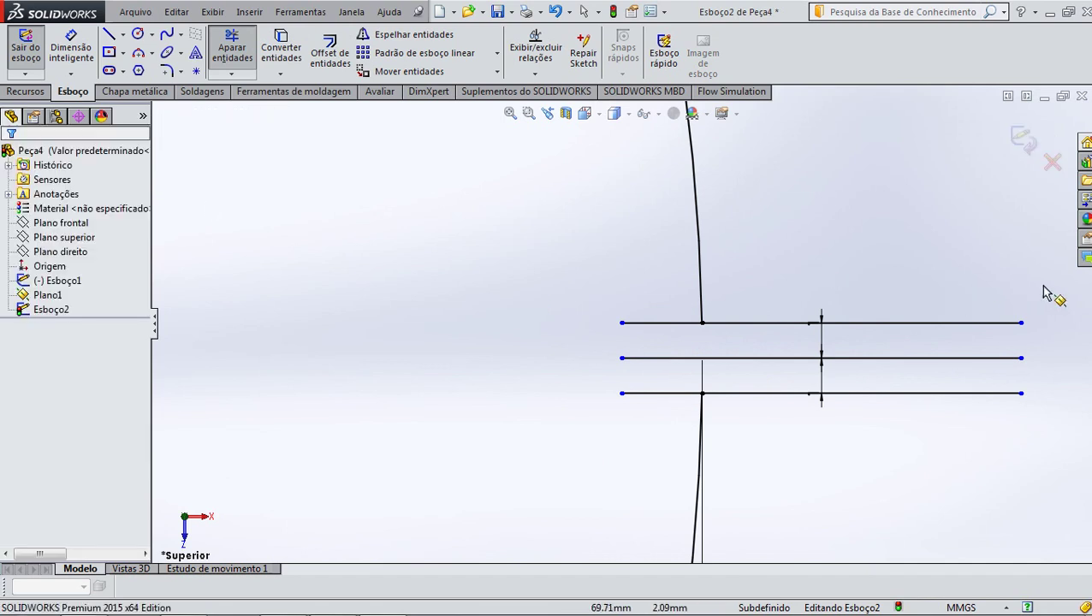
drag(1043, 284, 866, 454)
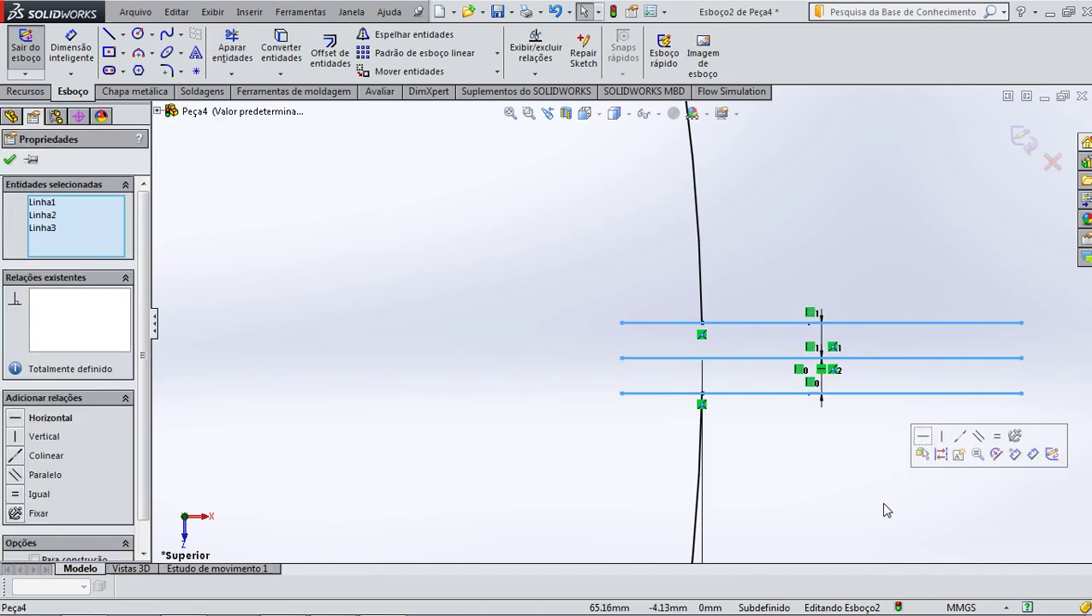
key(Delete)
key(f)
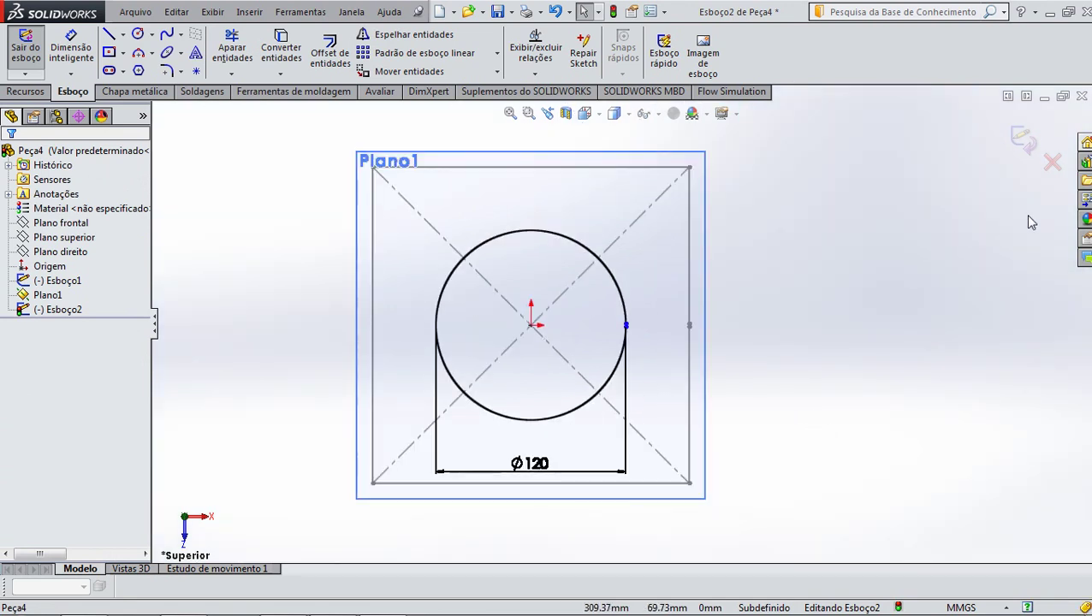
Exit Esboço2, switch to isometric view, select Plano1 and show the Chapa metálica tools
click(1025, 140)
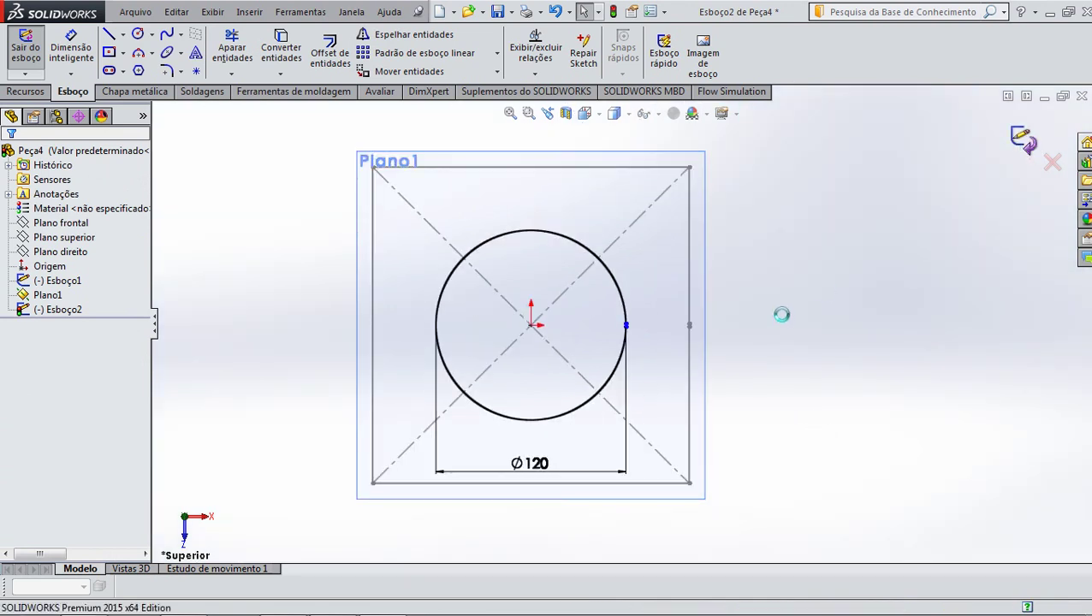
click(585, 113)
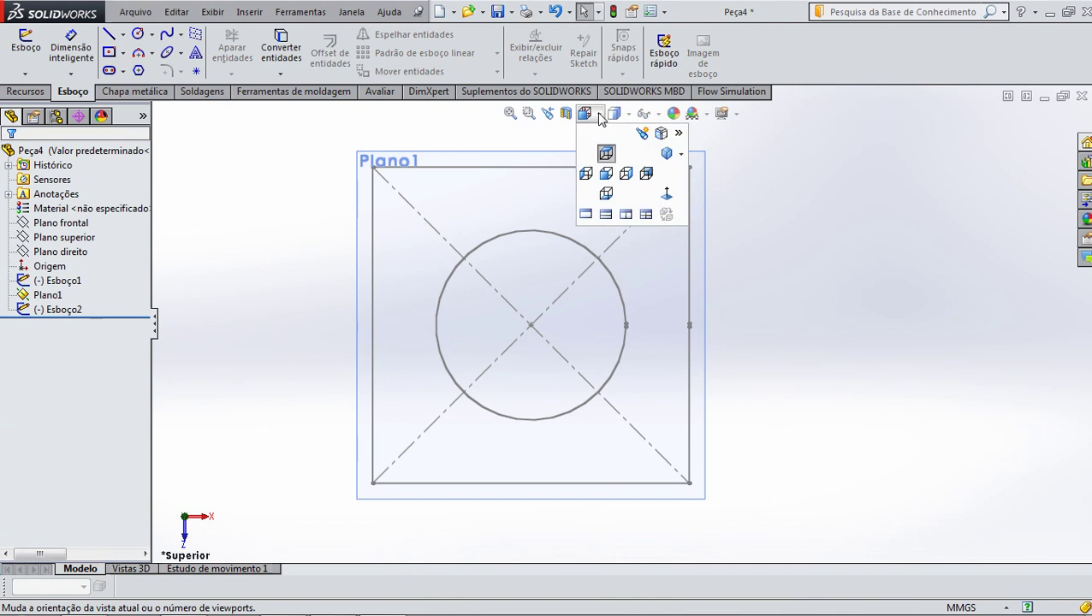
click(664, 153)
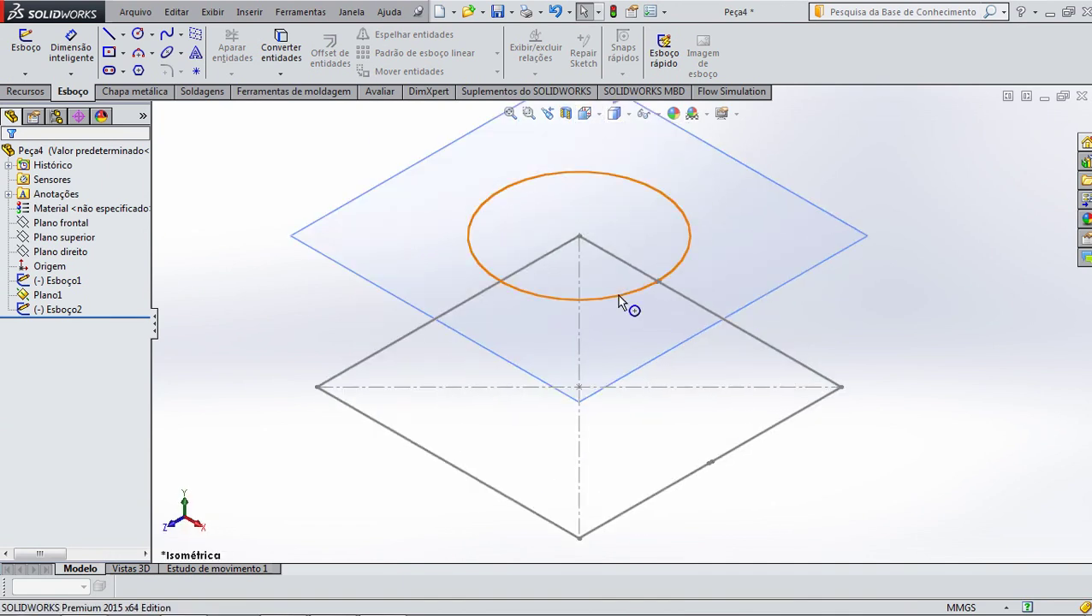
click(654, 159)
click(126, 91)
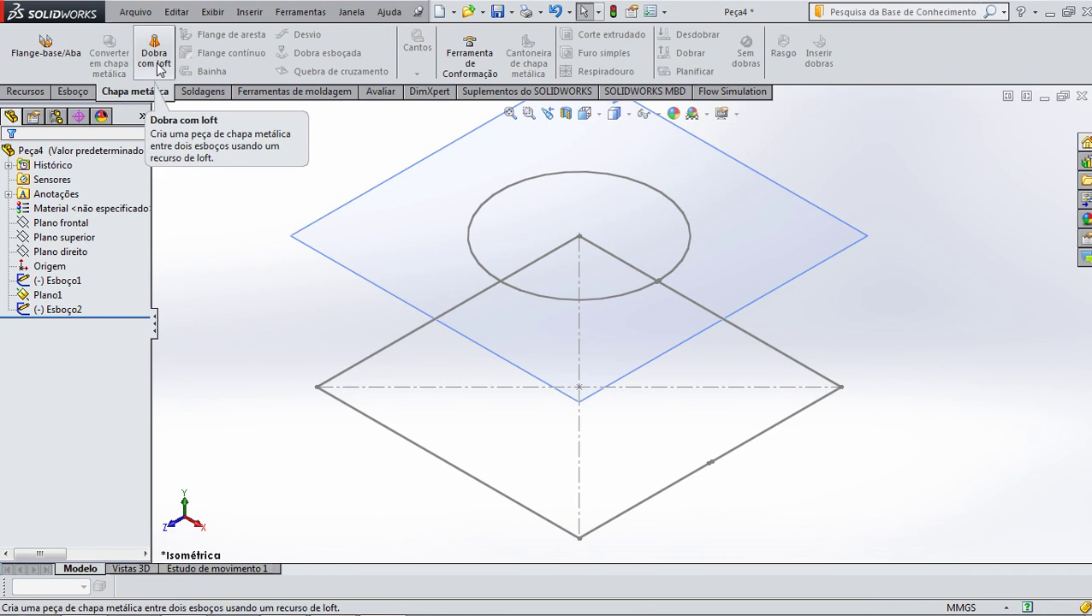
Start a curved Dobras com loft with Esboço2 and Esboço1 as profiles and inspect the preview
click(158, 67)
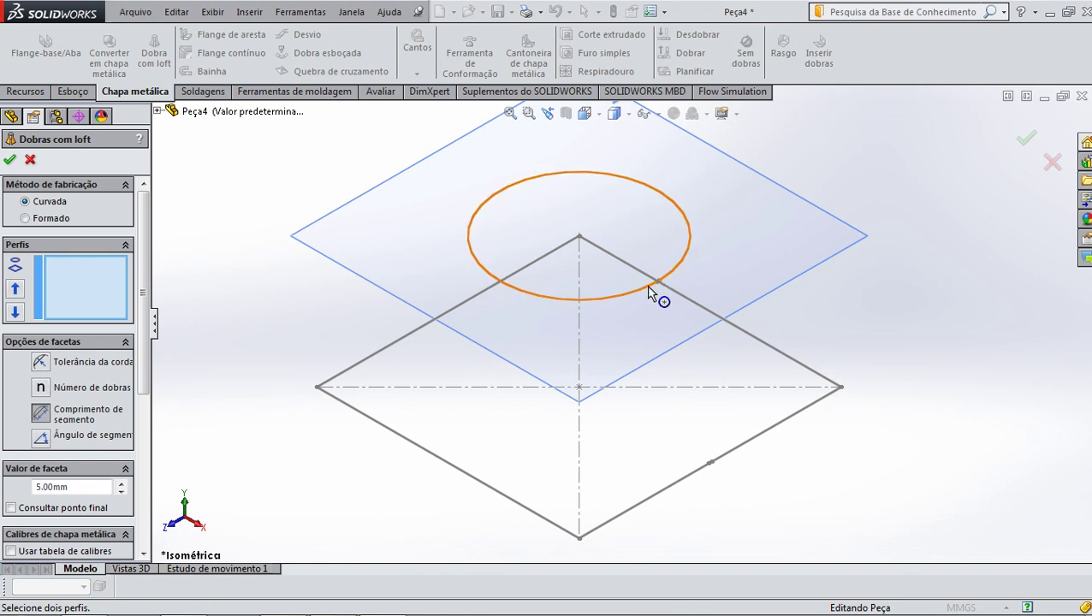
click(648, 288)
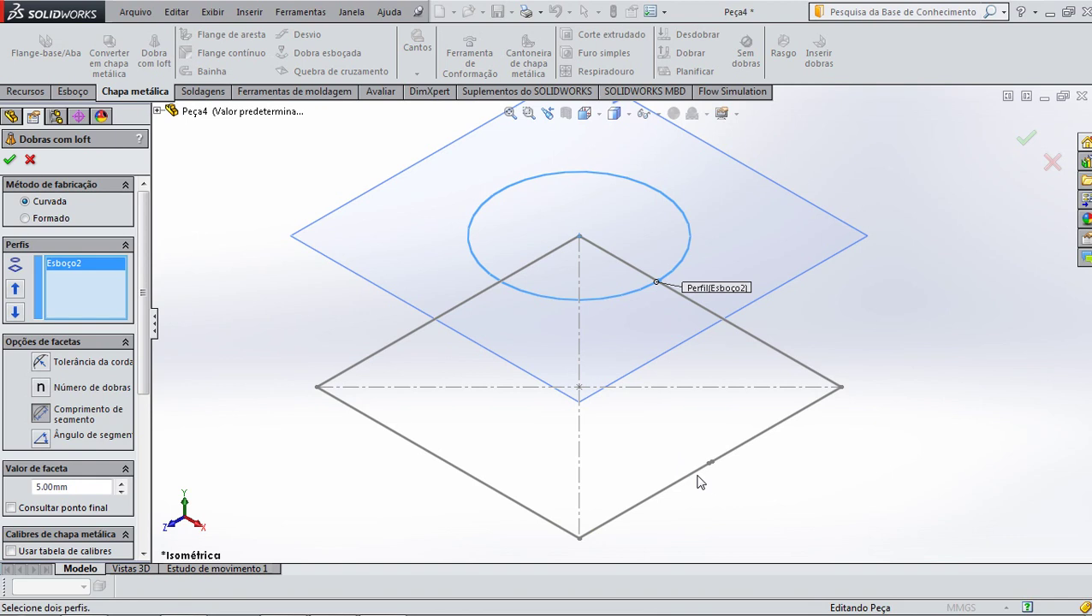
click(699, 476)
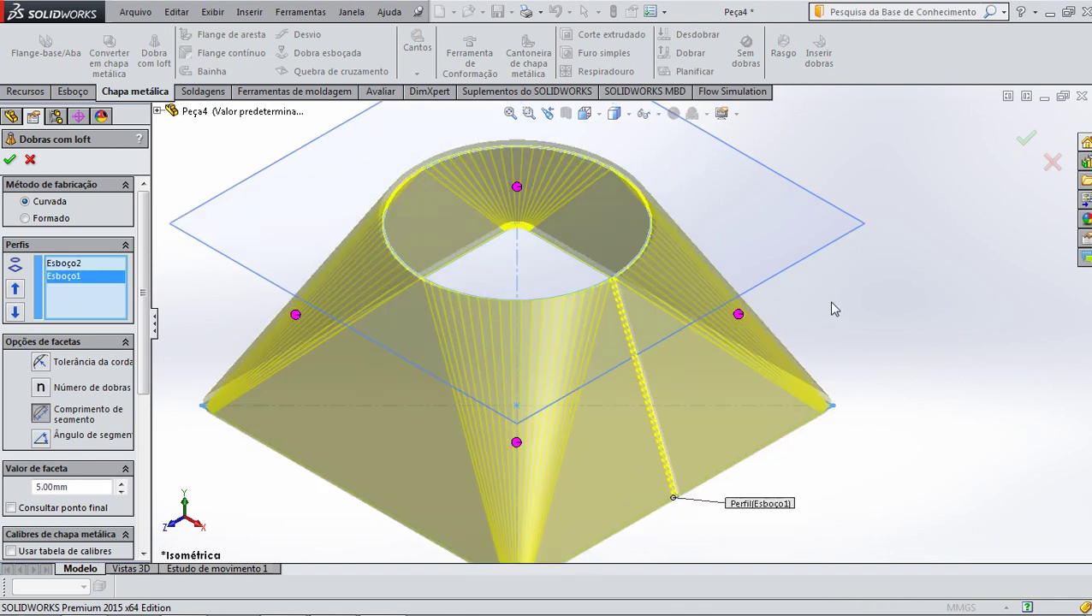
scroll(591, 385, up, 2)
scroll(381, 365, down, 1)
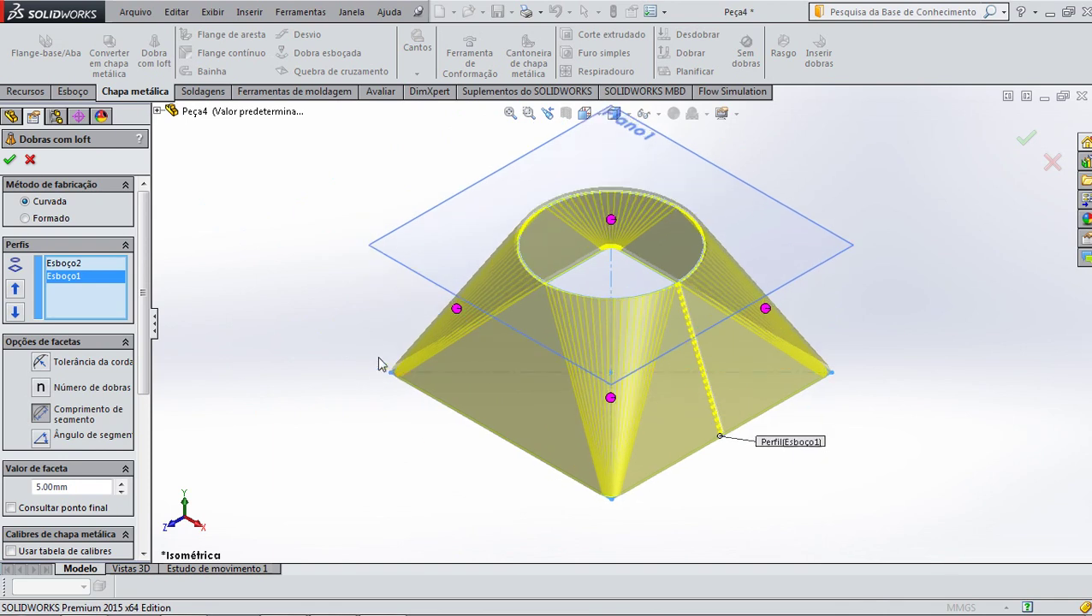
scroll(378, 318, down, 2)
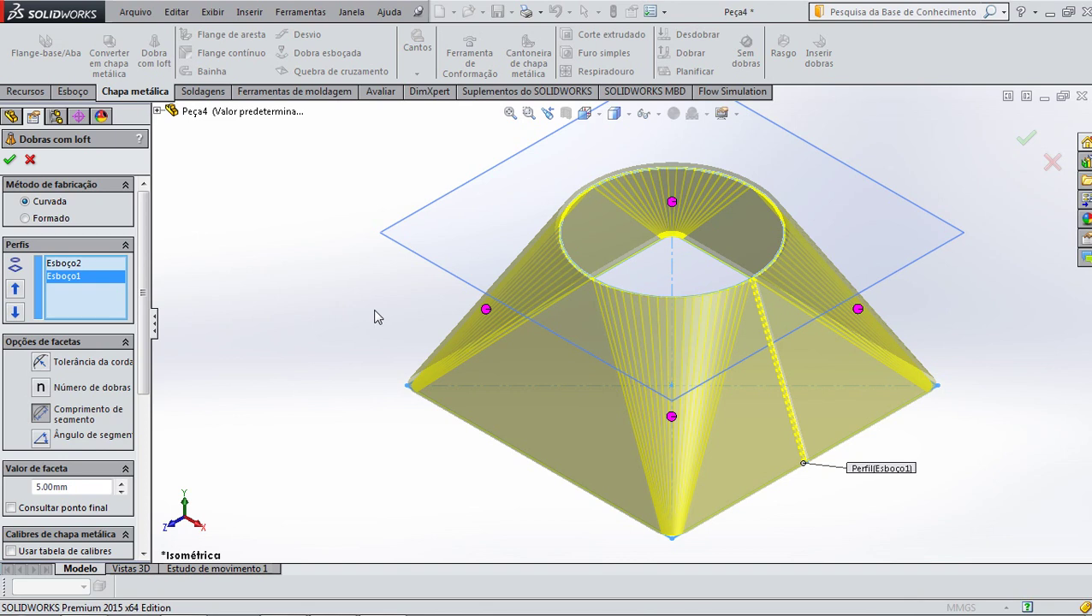
scroll(891, 367, down, 1)
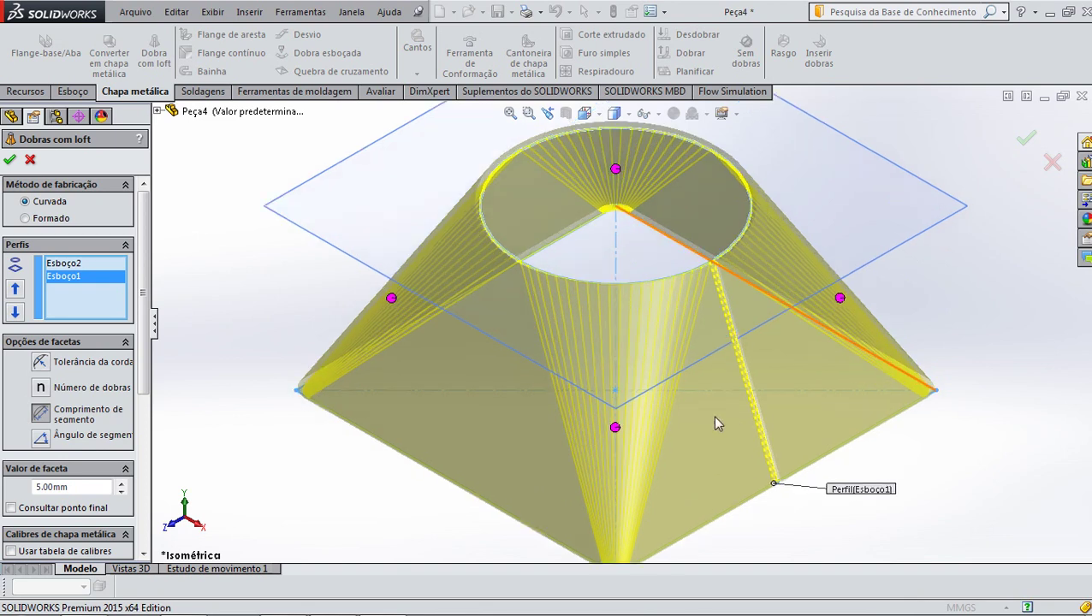
scroll(710, 386, up, 2)
mouse_move(769, 240)
middle_down()
mouse_move(727, 456)
mouse_move(719, 402)
mouse_move(776, 213)
mouse_move(721, 178)
mouse_move(679, 285)
mouse_move(705, 296)
mouse_move(717, 288)
mouse_move(703, 290)
mouse_move(707, 225)
middle_up()
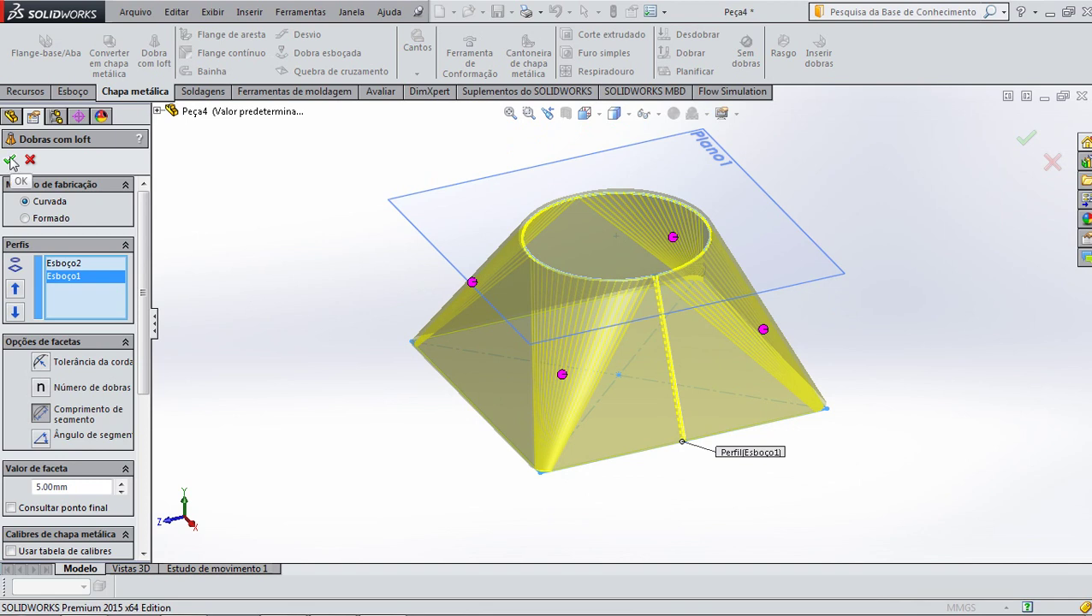
scroll(615, 218, down, 1)
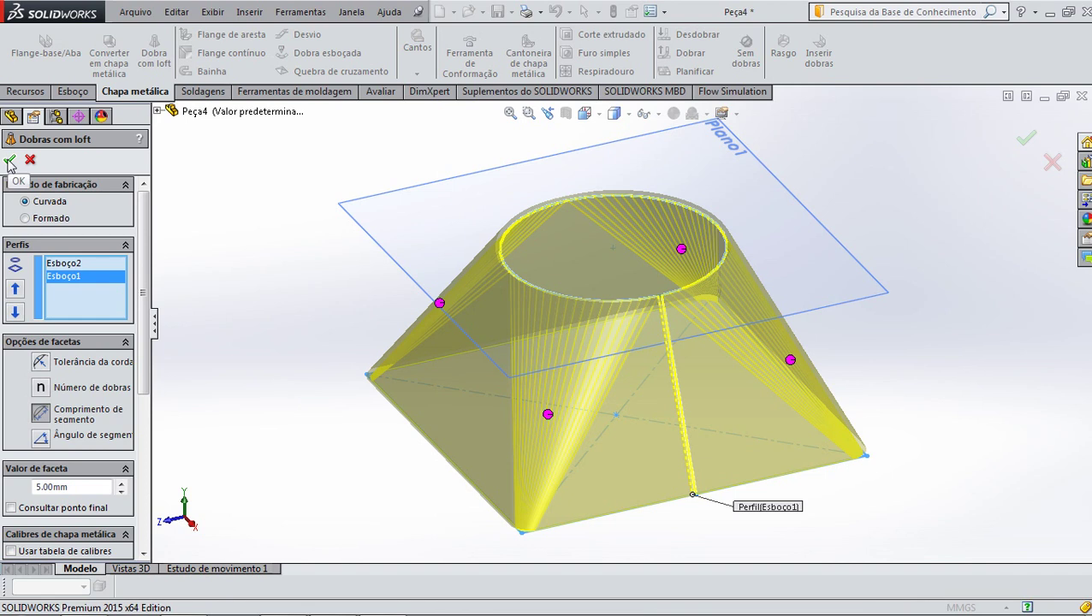
Create Dobras com loft1 and inspect its top opening
click(9, 160)
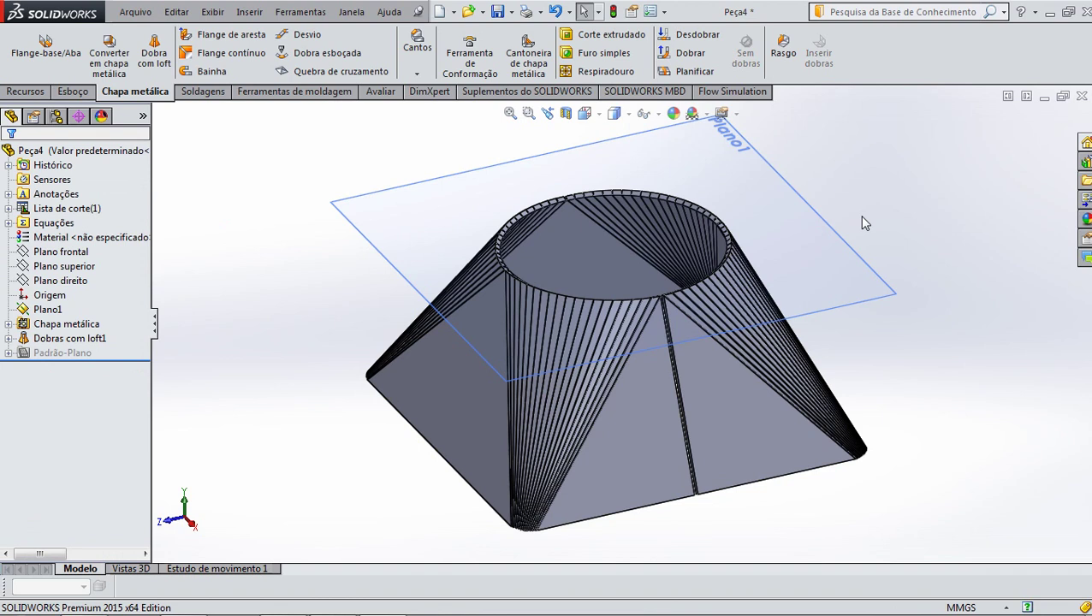
scroll(720, 352, up, 3)
scroll(603, 269, down, 2)
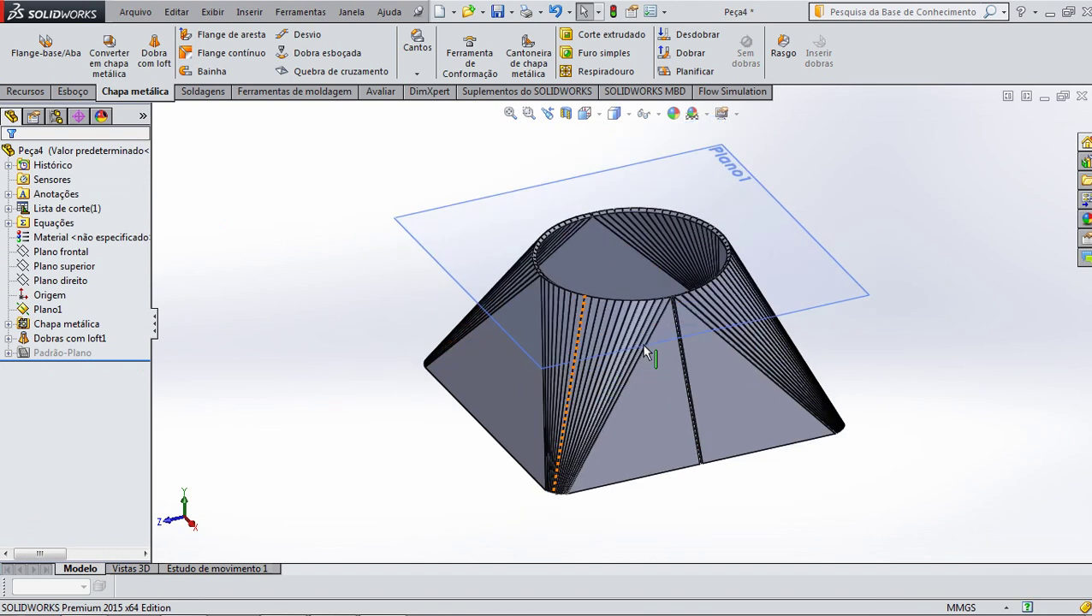
middle_drag(642, 345, 648, 441)
scroll(641, 404, down, 3)
scroll(625, 322, down, 3)
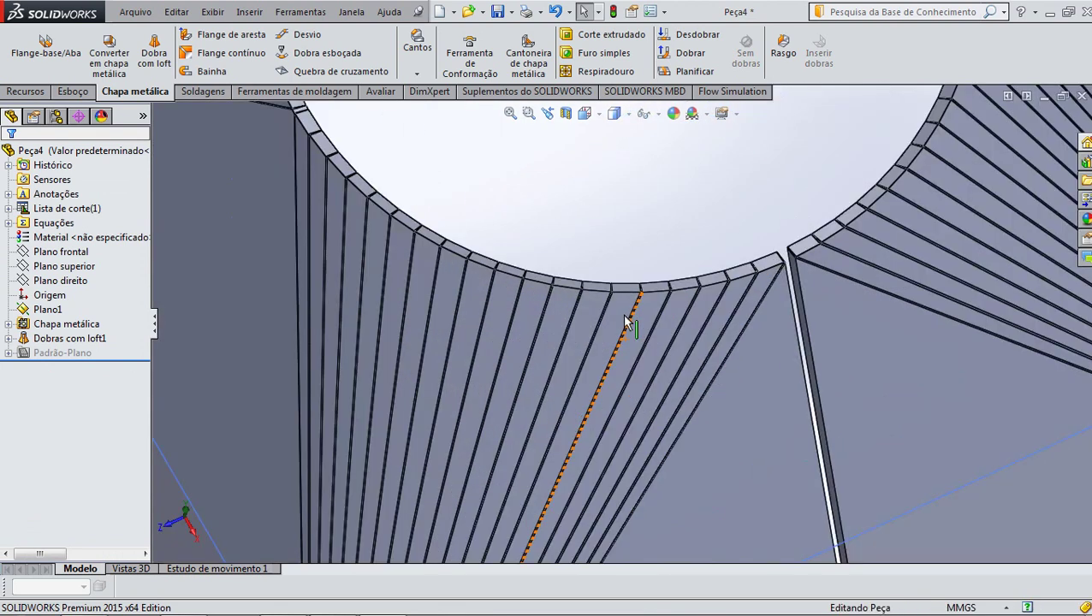
scroll(627, 316, down, 2)
scroll(629, 313, down, 2)
scroll(629, 314, up, 3)
scroll(632, 315, up, 2)
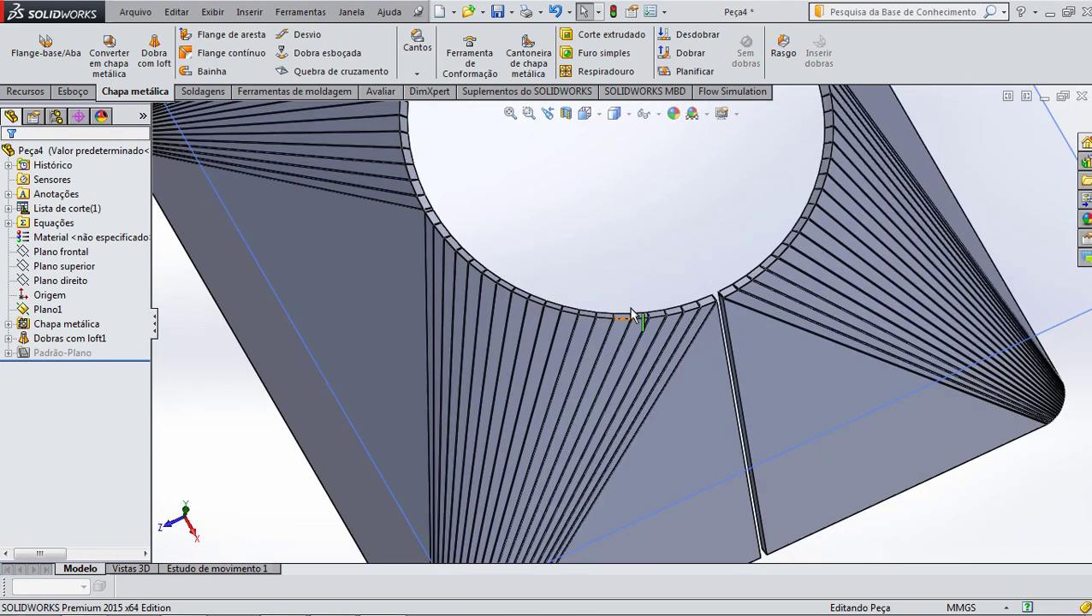
scroll(630, 313, up, 5)
Inspect the square-to-round part from above, then flatten it into its flat pattern
mouse_move(629, 312)
middle_down()
mouse_move(624, 256)
mouse_move(622, 273)
middle_up()
scroll(643, 258, down, 2)
scroll(646, 256, down, 2)
scroll(624, 311, up, 2)
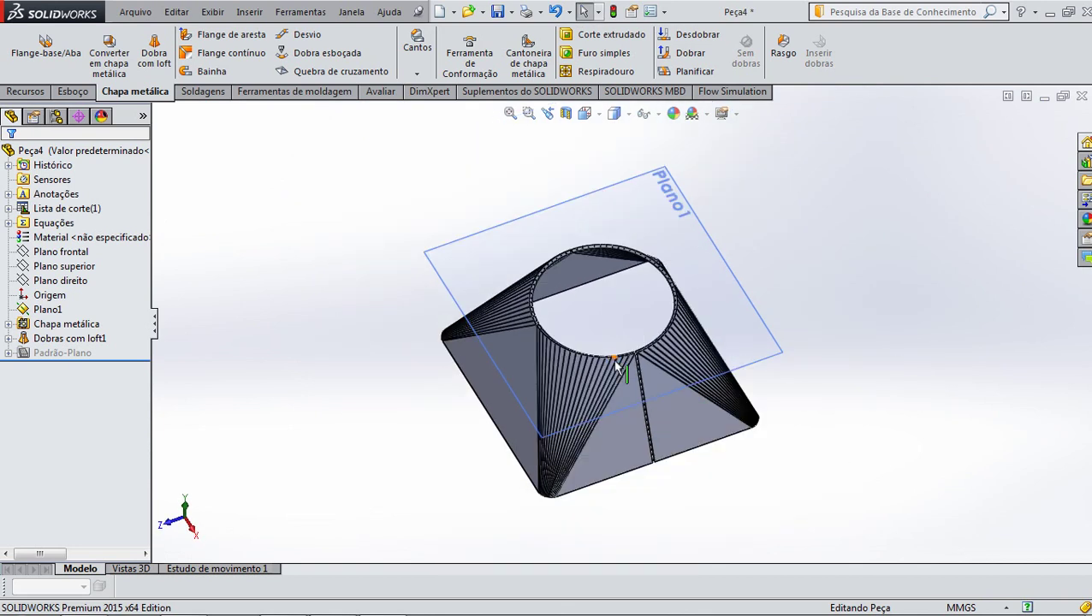
scroll(617, 363, down, 2)
scroll(622, 343, up, 2)
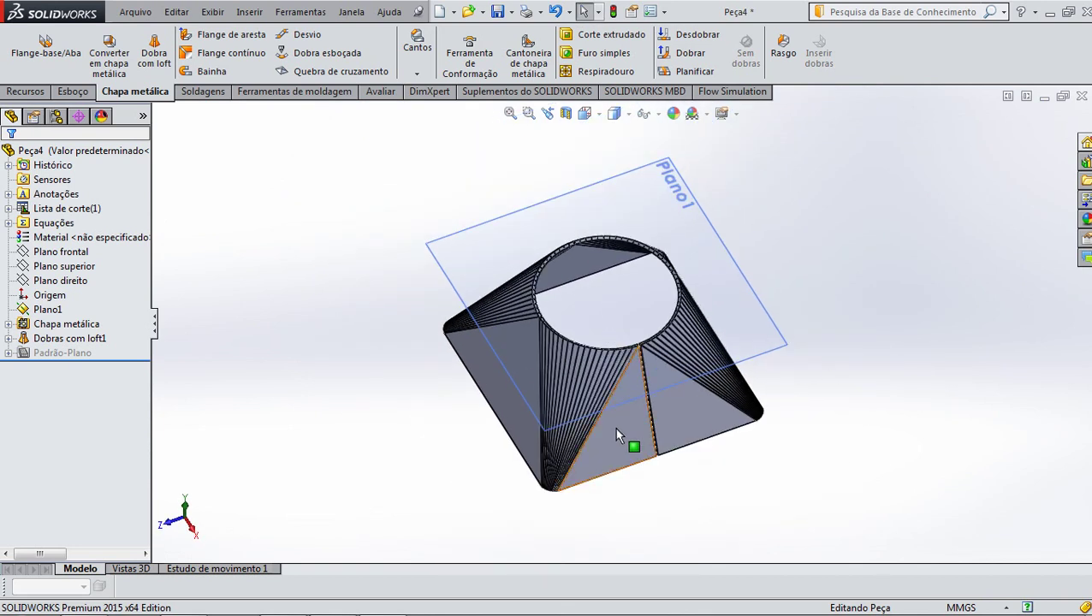
scroll(618, 436, down, 1)
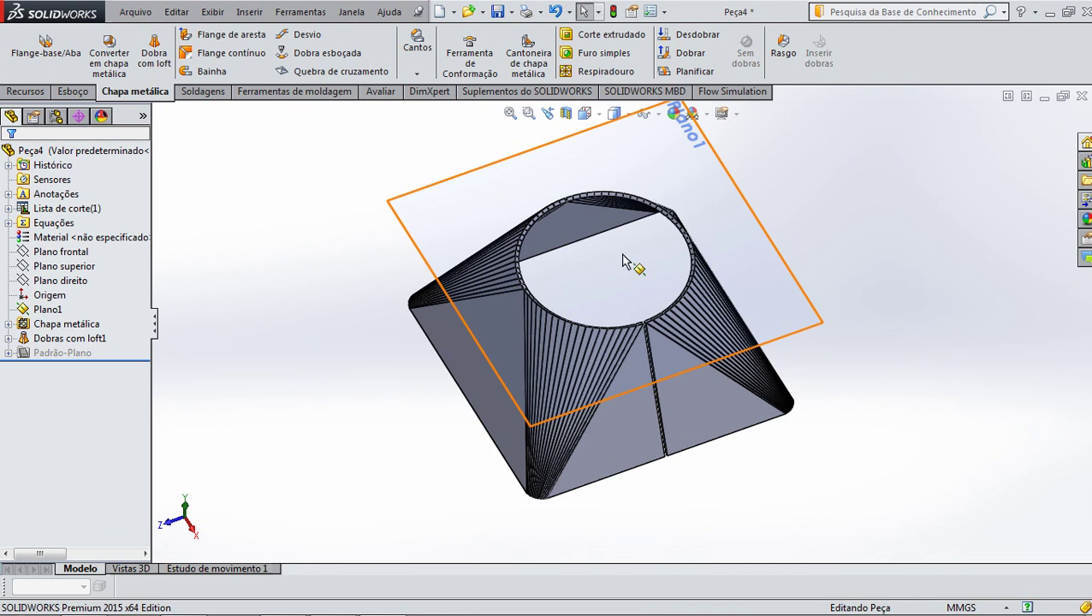
scroll(623, 262, down, 1)
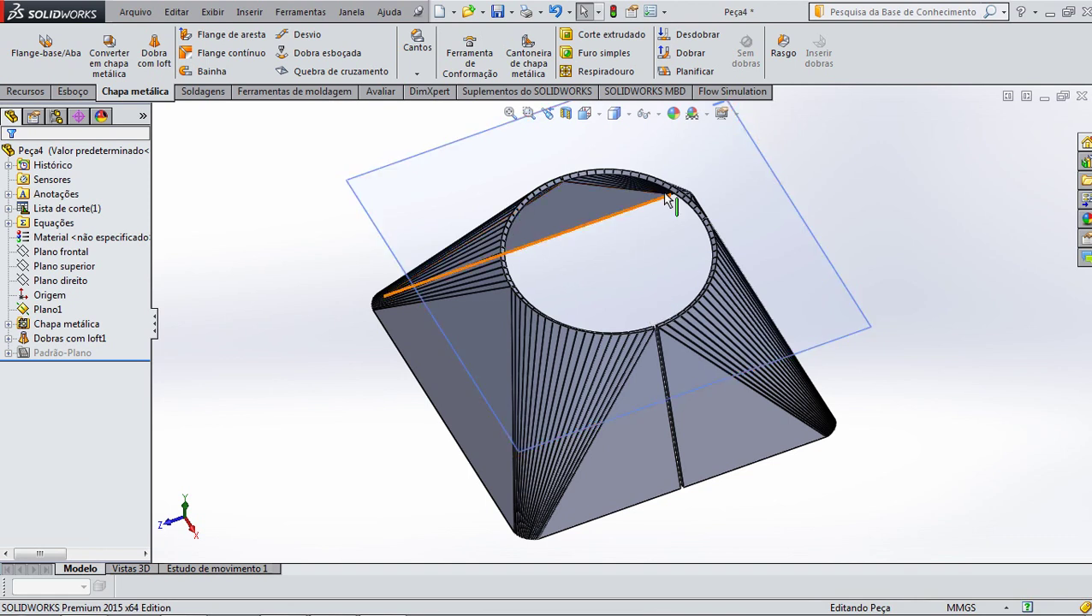
click(690, 73)
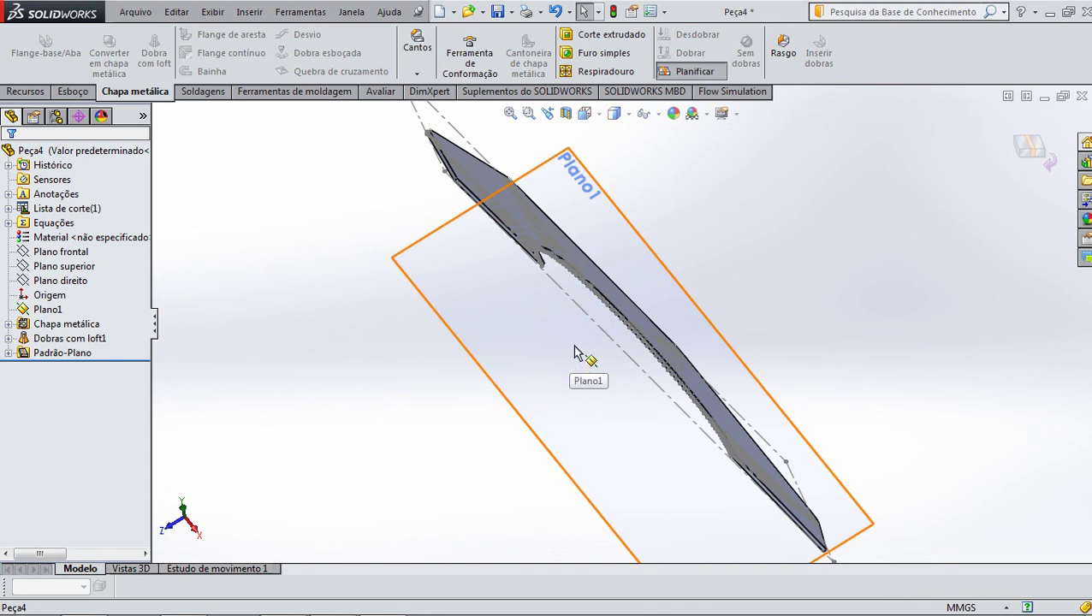
View the flat pattern normal to Plano1 and zoom in and out to inspect it
click(677, 247)
key(ctrl+8)
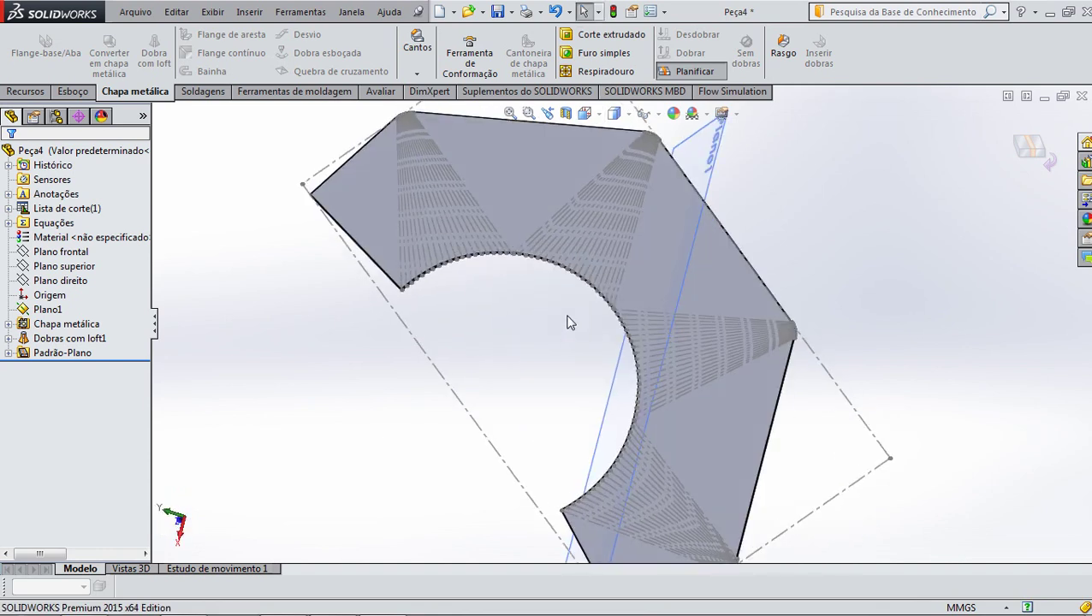
scroll(573, 283, up, 3)
scroll(577, 270, down, 2)
scroll(580, 283, down, 1)
scroll(571, 272, down, 2)
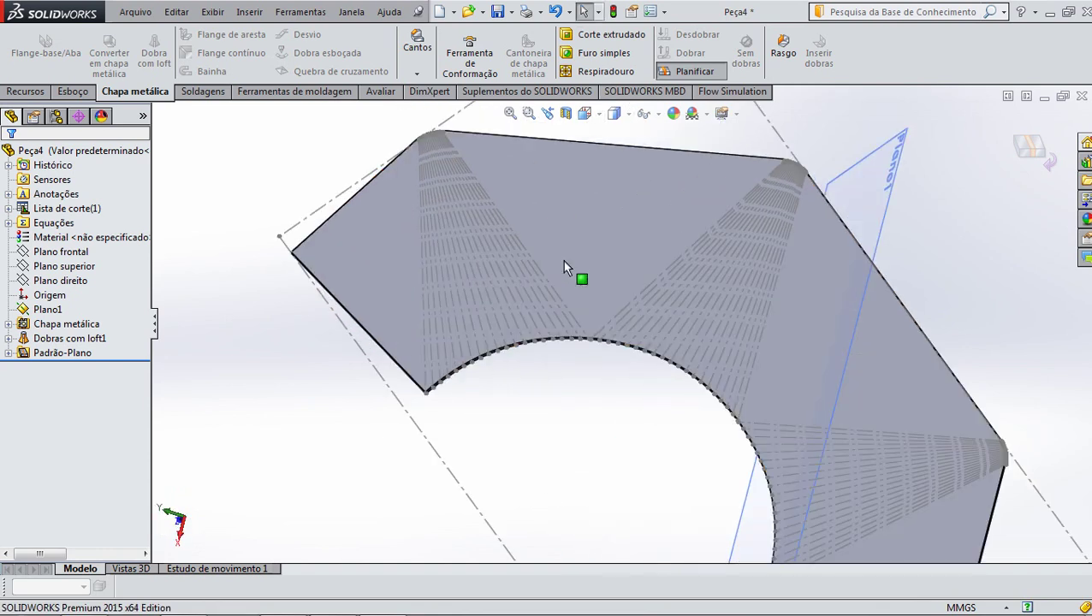
scroll(509, 414, down, 2)
scroll(496, 404, down, 2)
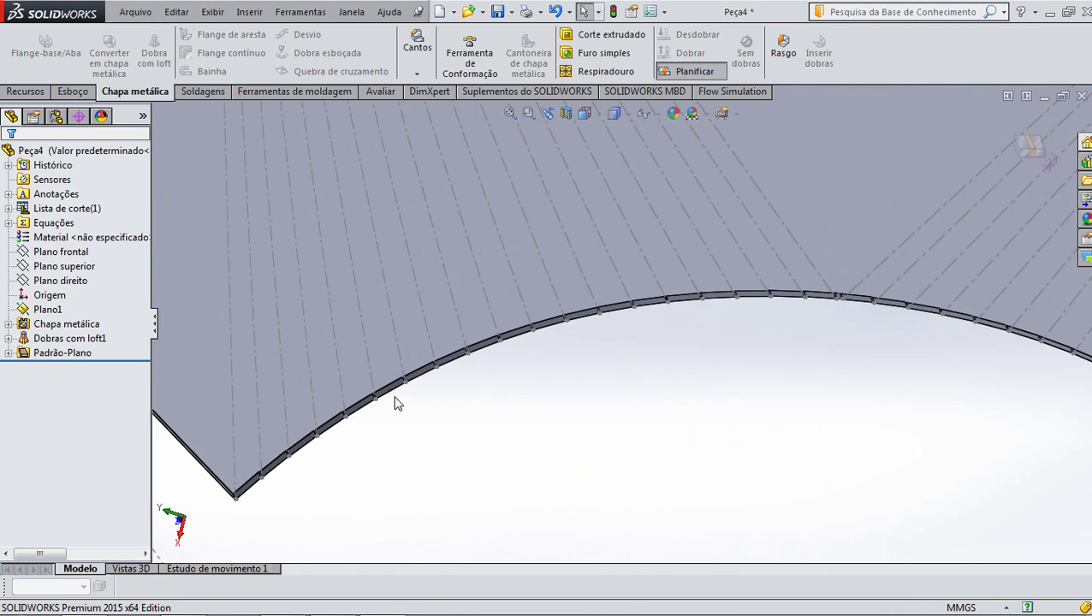
scroll(624, 330, up, 1)
scroll(625, 331, up, 2)
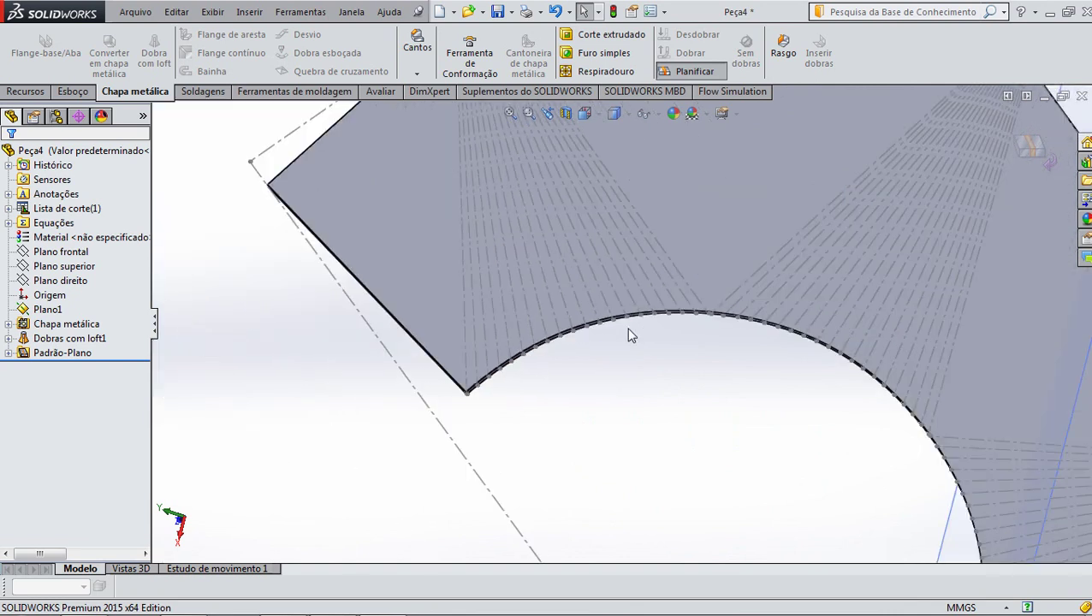
scroll(627, 332, up, 2)
scroll(628, 332, up, 1)
scroll(803, 207, down, 3)
scroll(801, 209, down, 2)
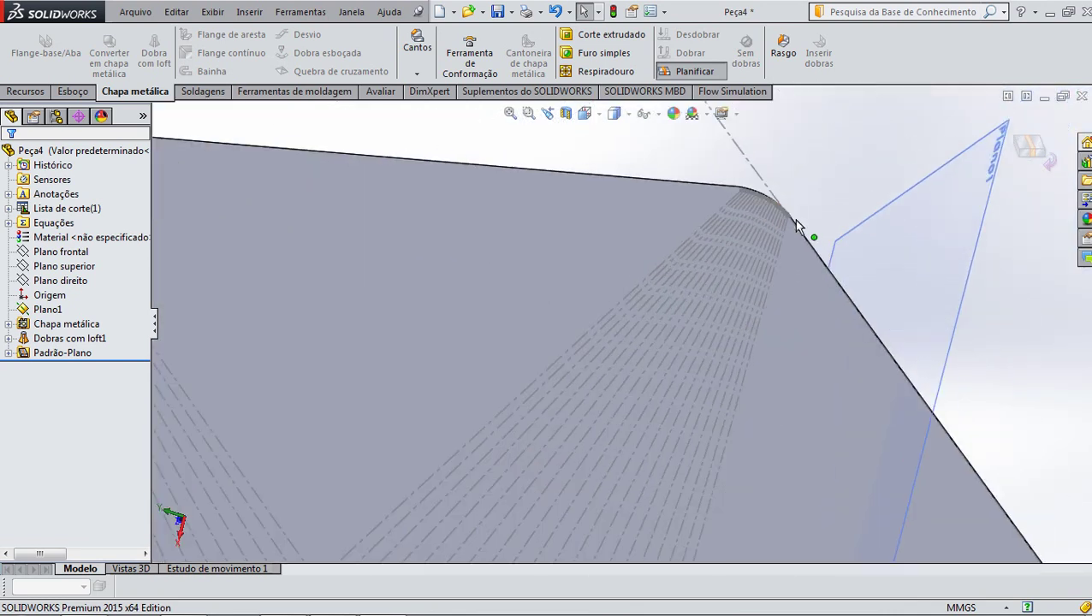
scroll(753, 214, down, 2)
scroll(732, 216, down, 1)
scroll(732, 218, down, 1)
scroll(734, 220, up, 2)
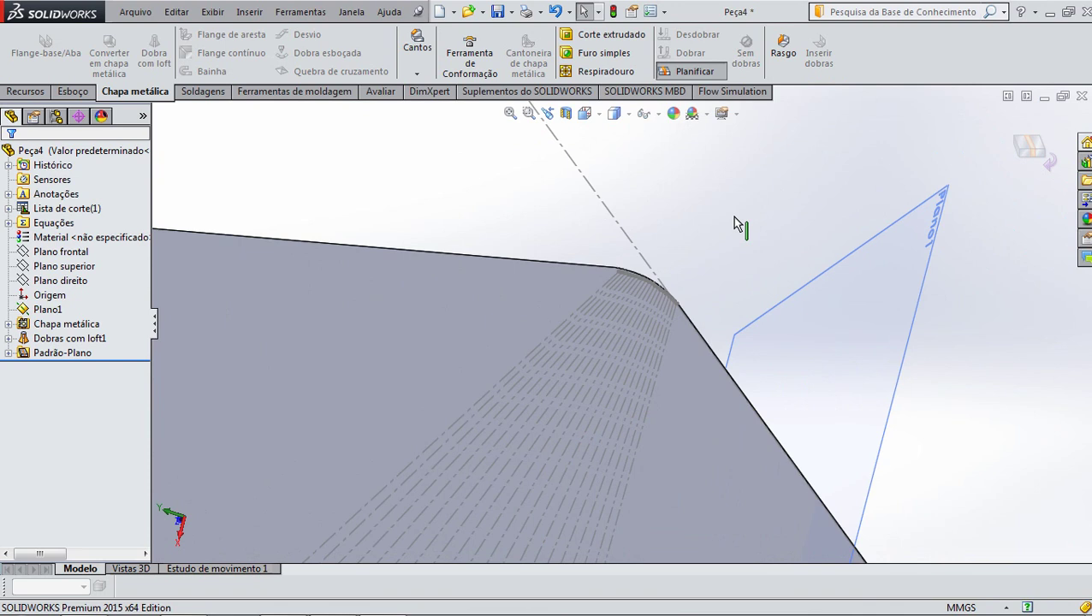
scroll(733, 220, up, 1)
scroll(734, 220, up, 1)
scroll(734, 220, up, 1)
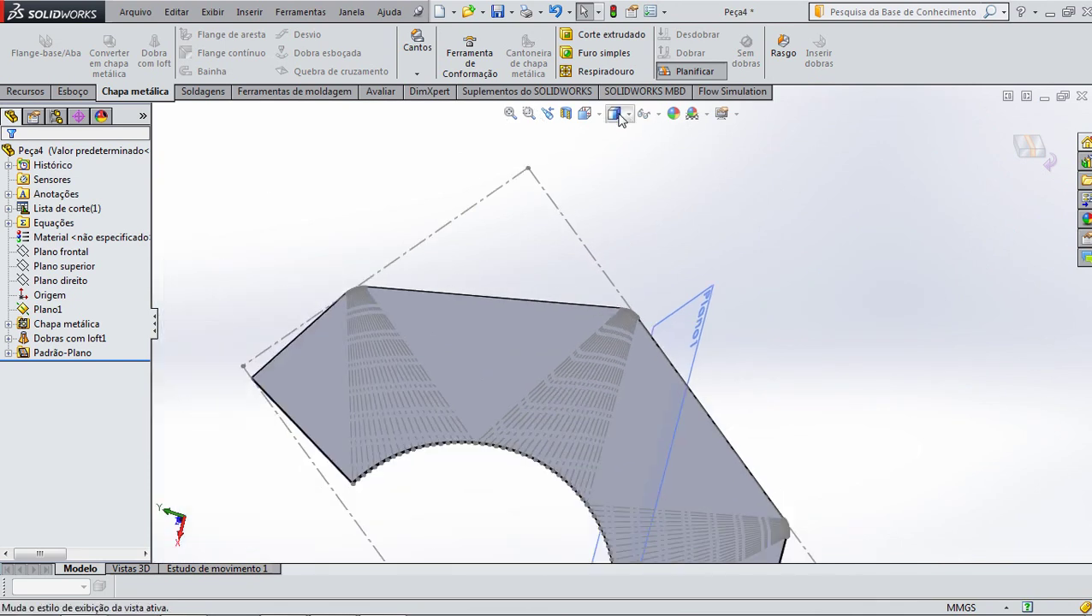
Switch to the Top view and orbit the flattened part to an oblique angle
click(584, 113)
click(610, 152)
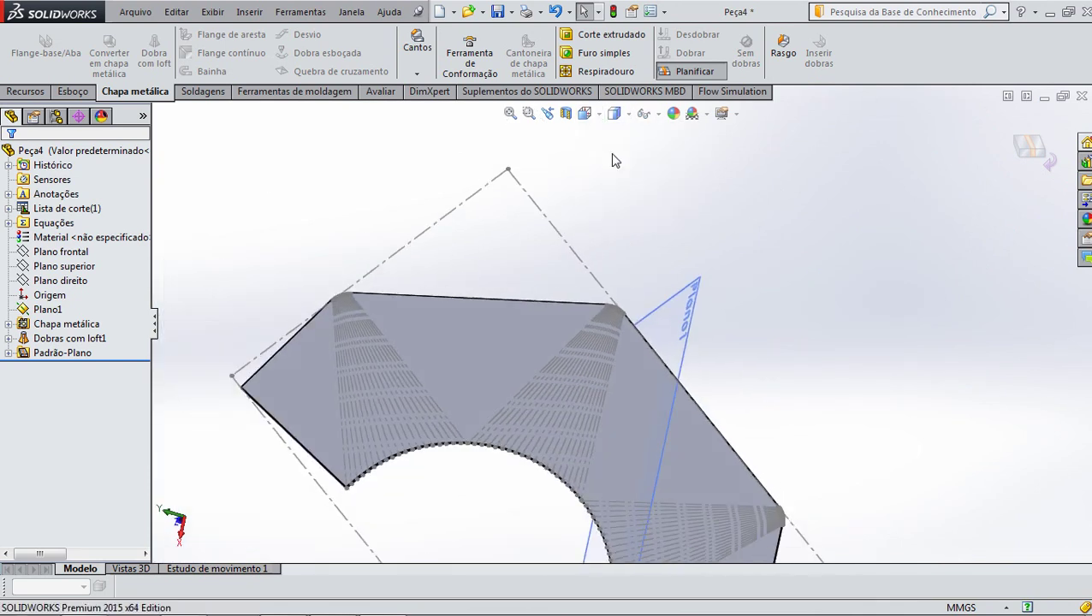
scroll(544, 294, down, 3)
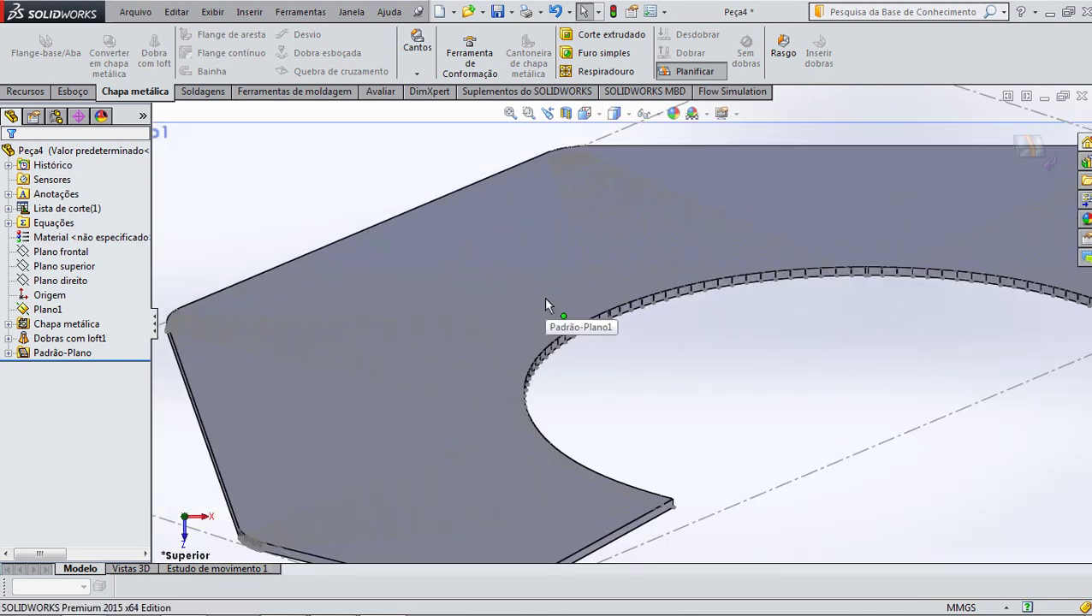
scroll(544, 299, up, 1)
scroll(545, 304, up, 2)
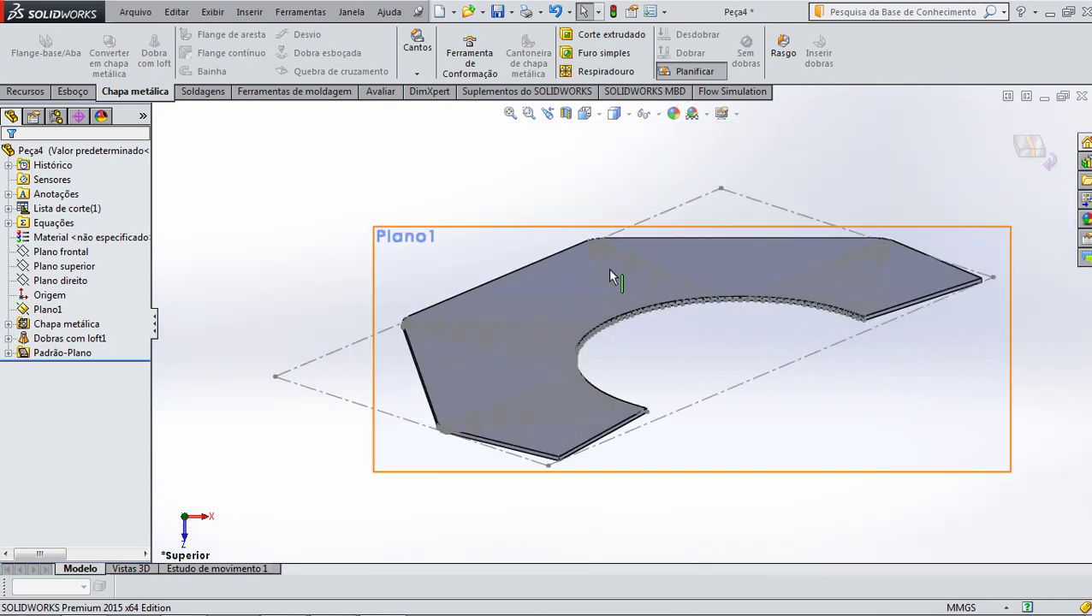
middle_drag(615, 285, 629, 441)
scroll(621, 477, up, 2)
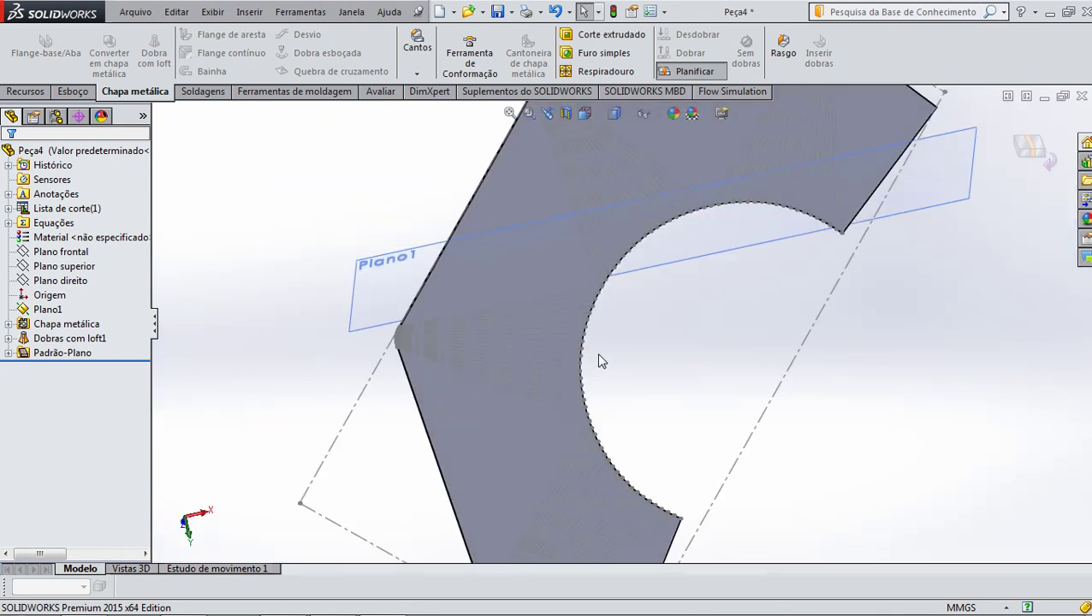
scroll(597, 361, up, 2)
scroll(598, 360, up, 2)
scroll(691, 231, down, 3)
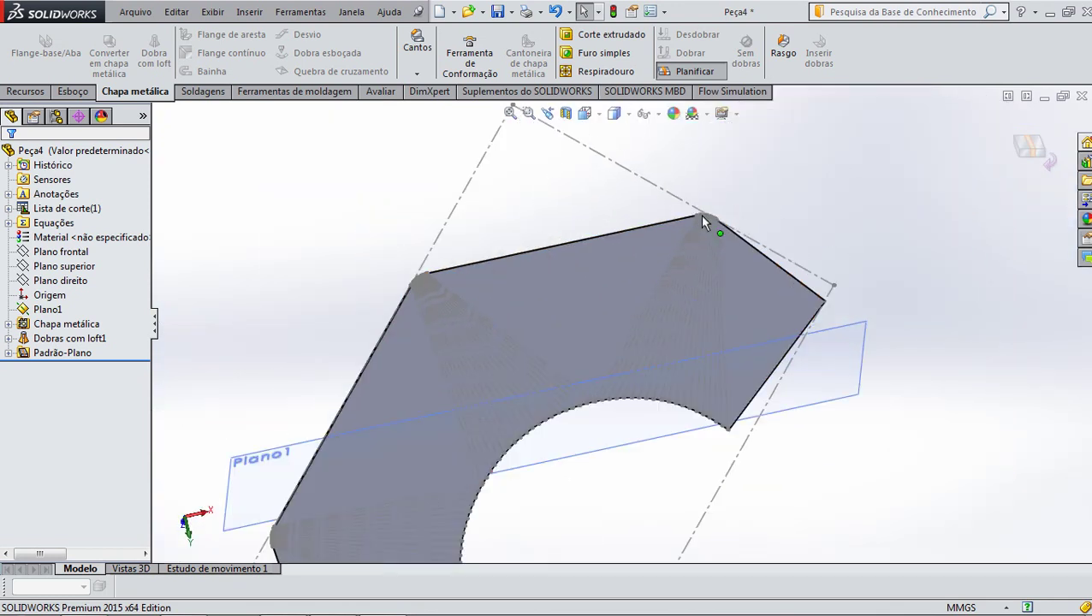
scroll(667, 285, up, 3)
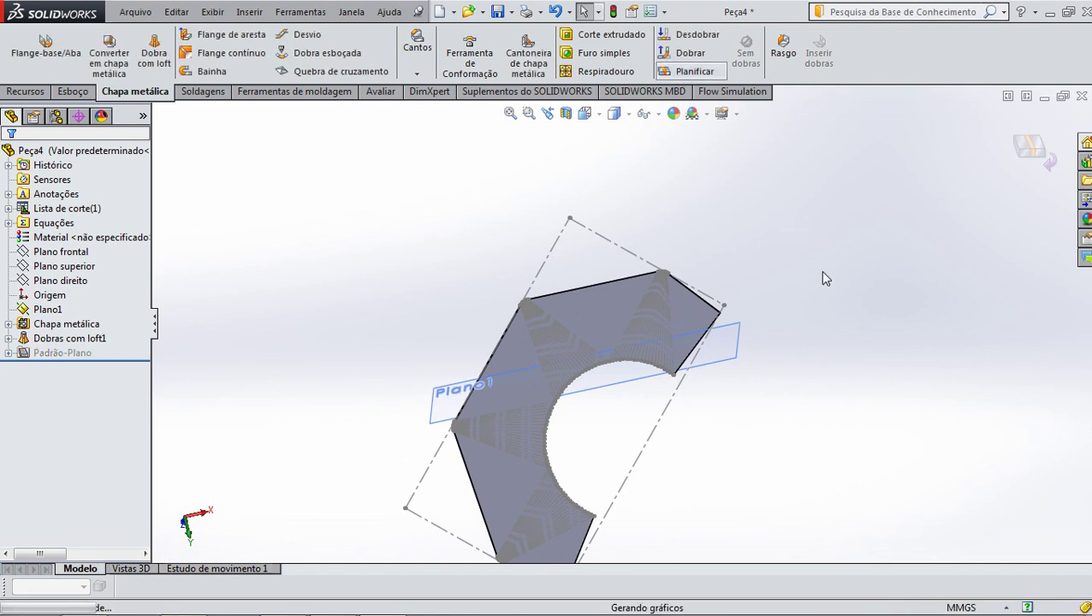
Inspect the formed part from Plano1 and oblique angles, then reopen Dobras com loft1 for editing
click(621, 385)
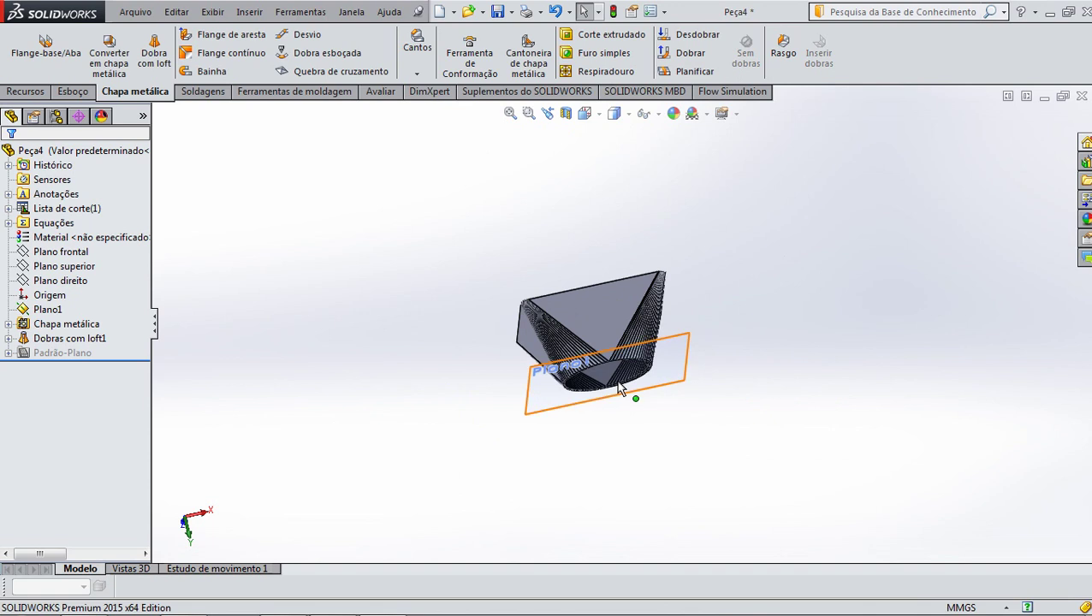
key(ctrl+8)
mouse_move(609, 208)
middle_down()
mouse_move(659, 351)
mouse_move(664, 342)
middle_up()
scroll(635, 273, down, 5)
scroll(634, 274, down, 3)
scroll(565, 231, down, 3)
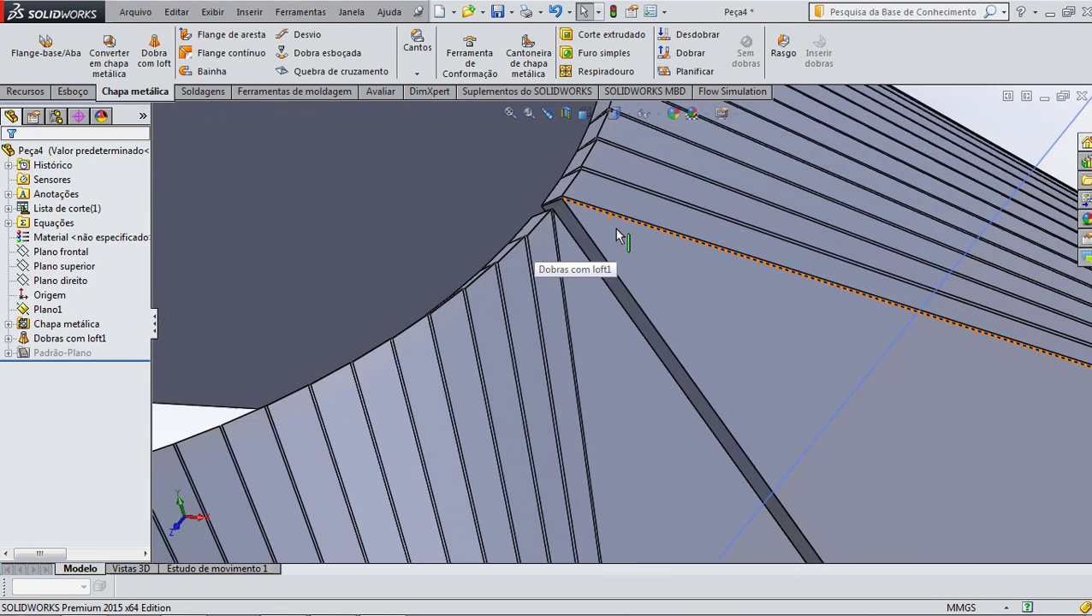
scroll(552, 239, down, 2)
scroll(614, 326, up, 3)
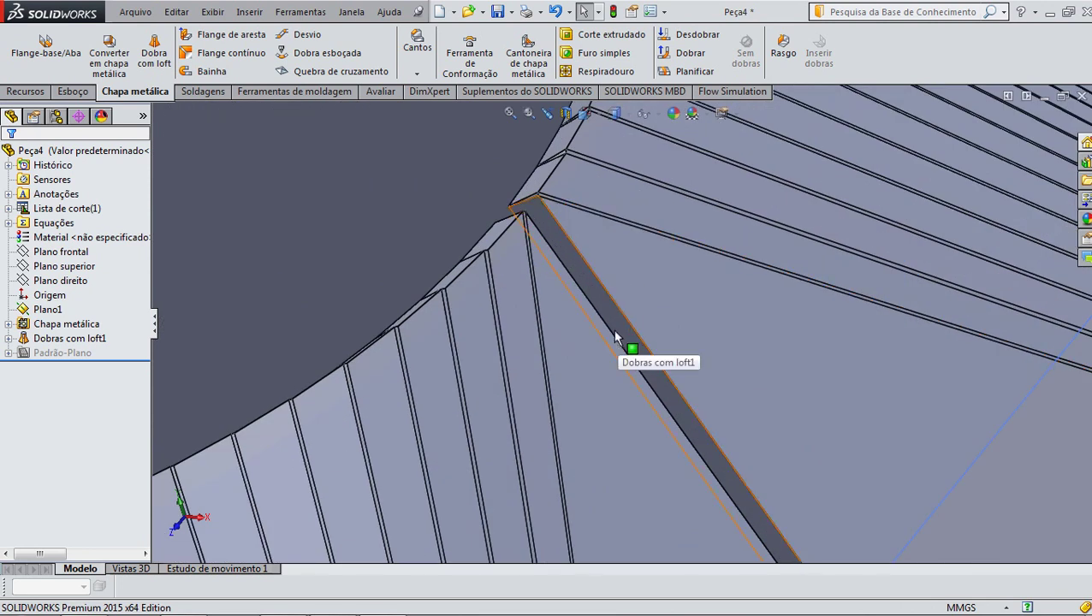
scroll(612, 329, up, 3)
scroll(612, 329, up, 4)
middle_drag(520, 395, 548, 453)
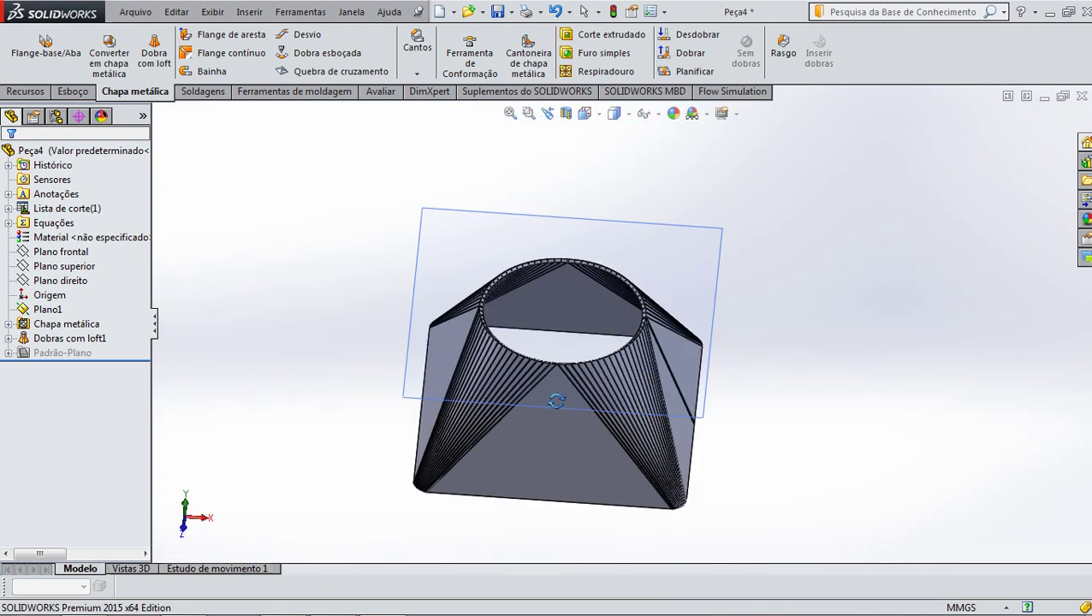
click(555, 469)
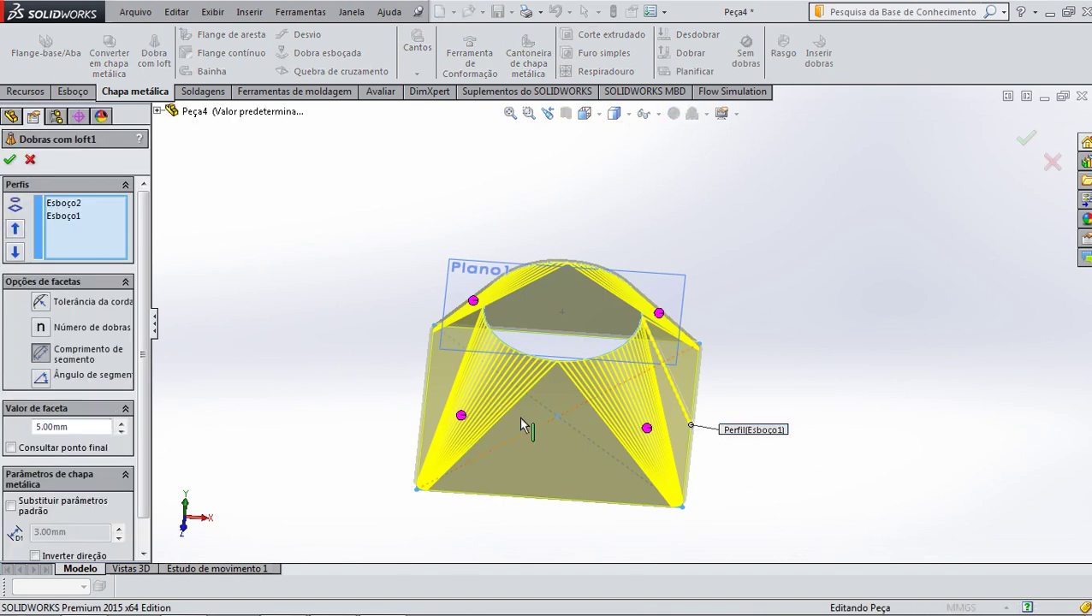
Set the left corner region of Dobras com loft1 to Número de dobras with 2 bends
scroll(518, 419, down, 1)
scroll(519, 419, down, 2)
scroll(518, 419, down, 1)
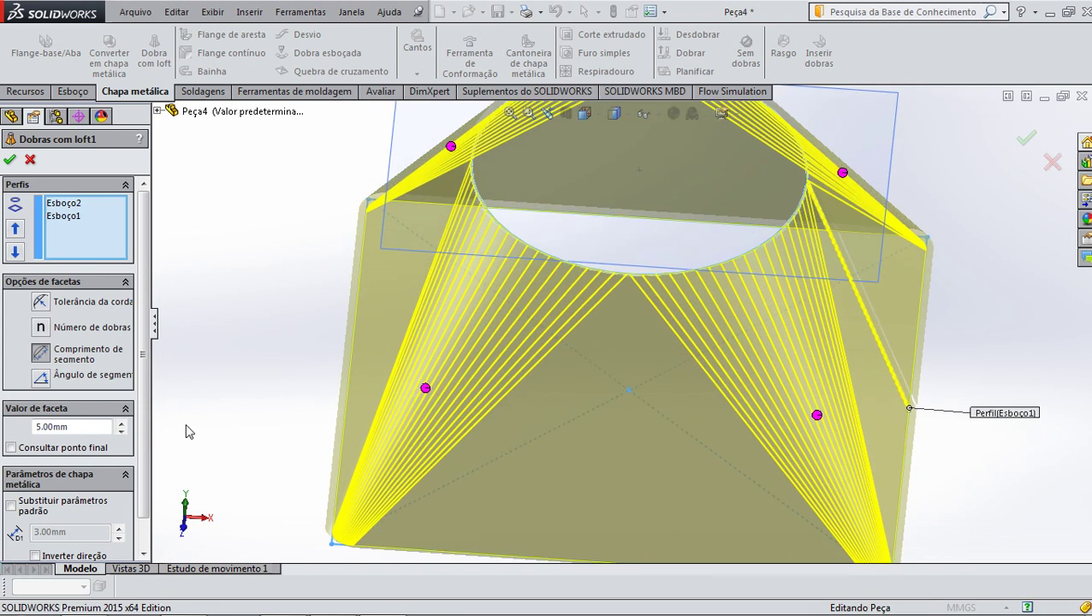
click(426, 389)
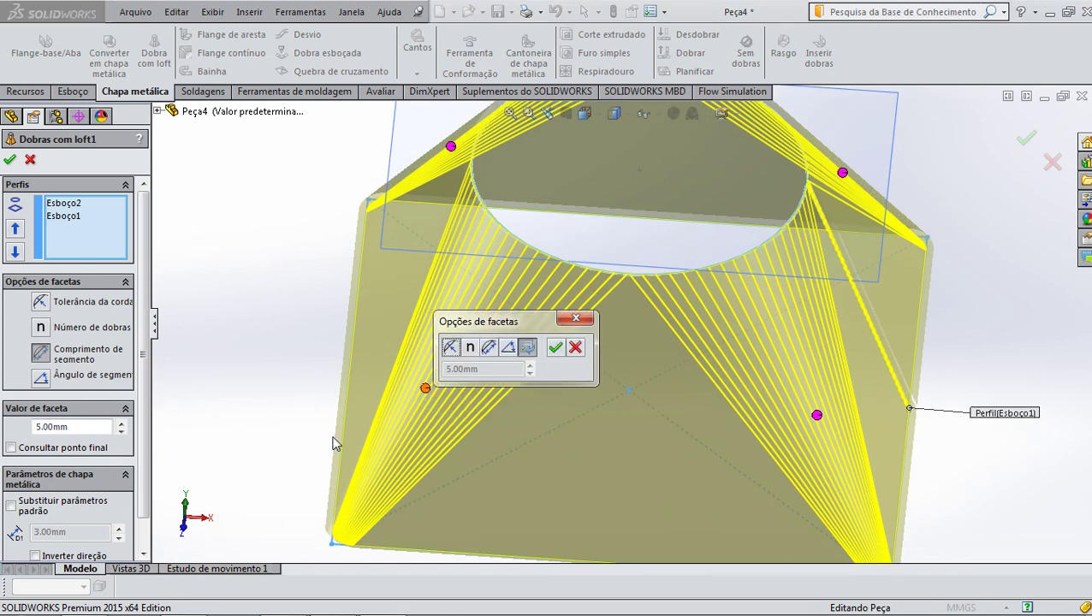
click(470, 351)
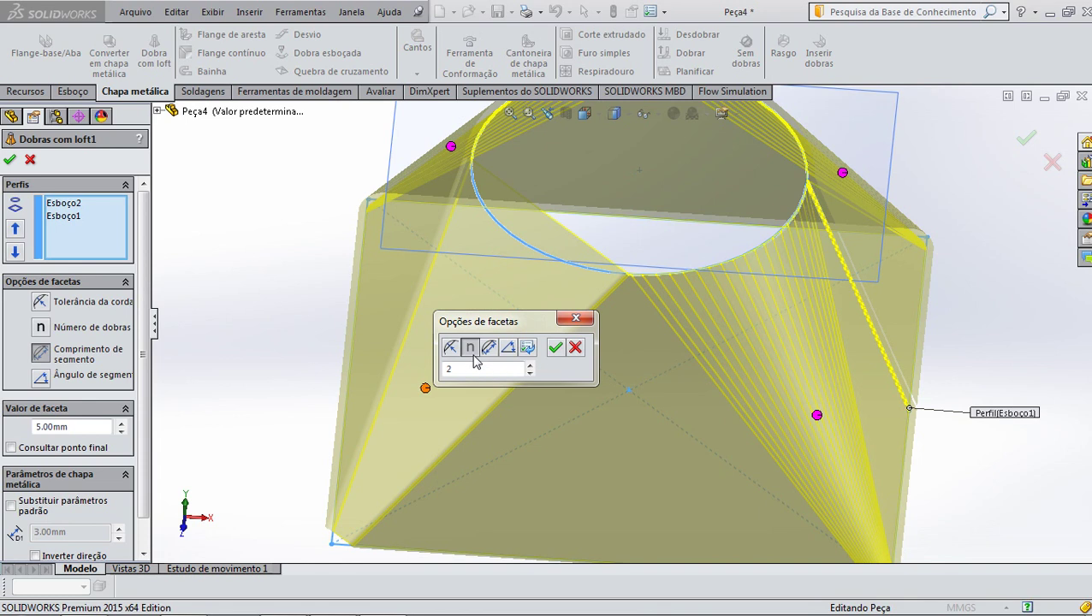
text(2)
click(556, 347)
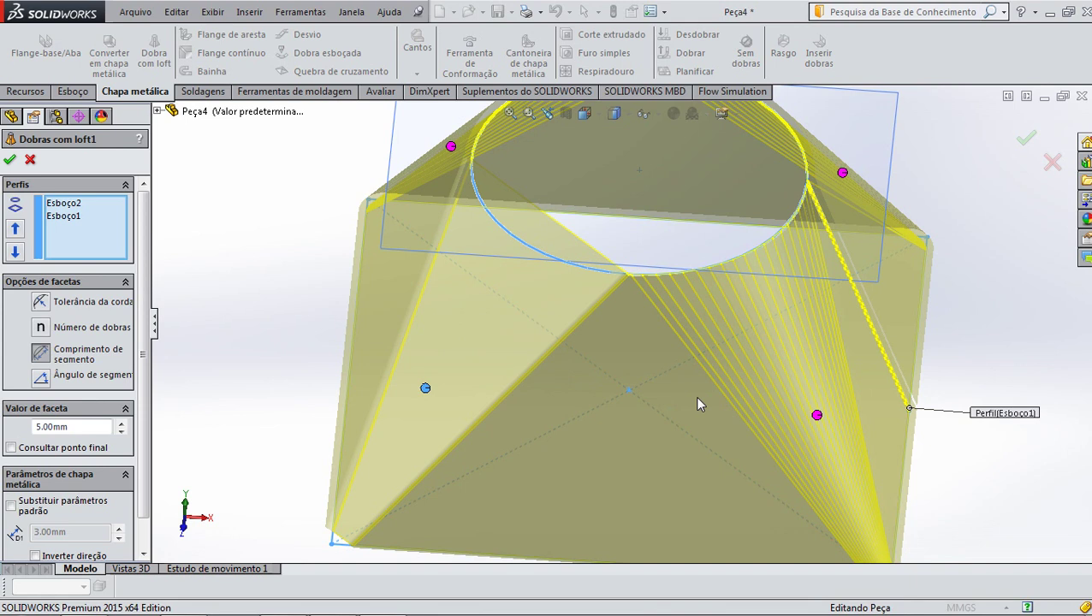
scroll(695, 393, up, 3)
Switch the right, top-right and another corner region to Número de dobras with 2 bends
scroll(707, 394, down, 1)
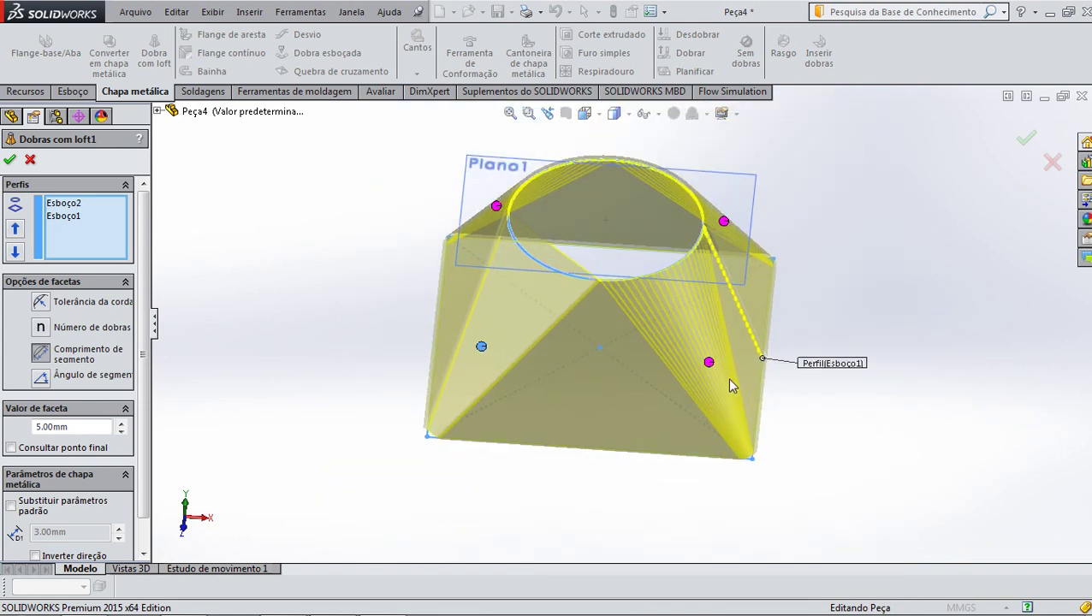
scroll(719, 377, down, 1)
click(688, 348)
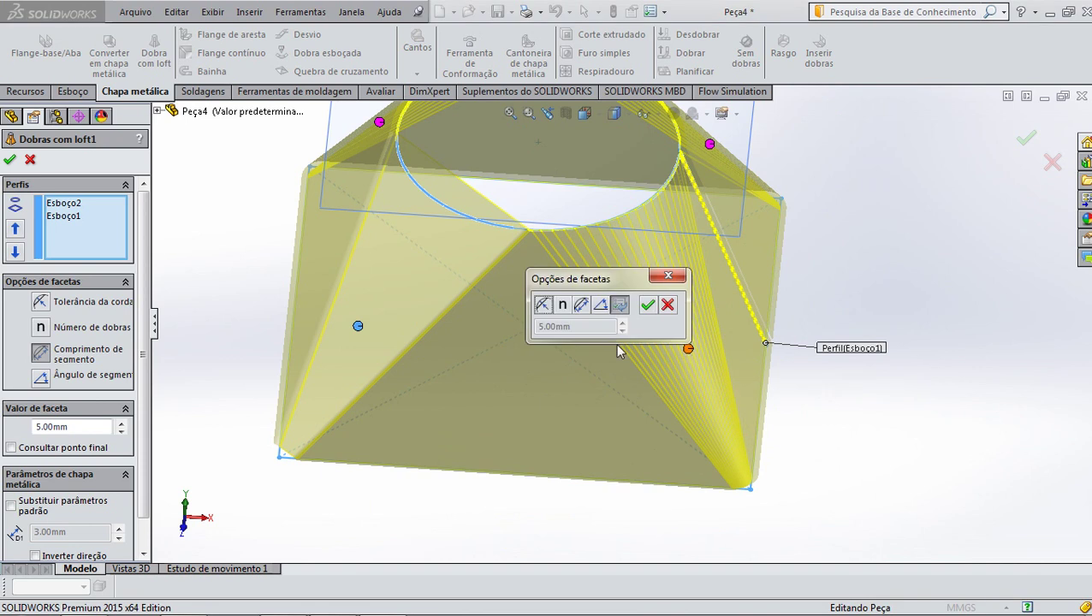
click(563, 304)
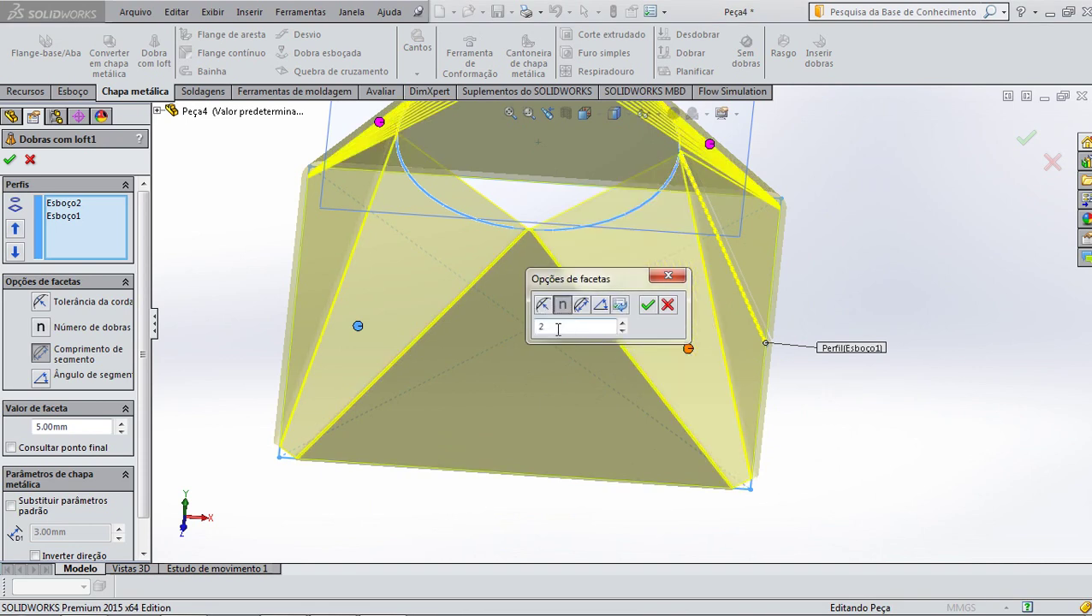
click(648, 305)
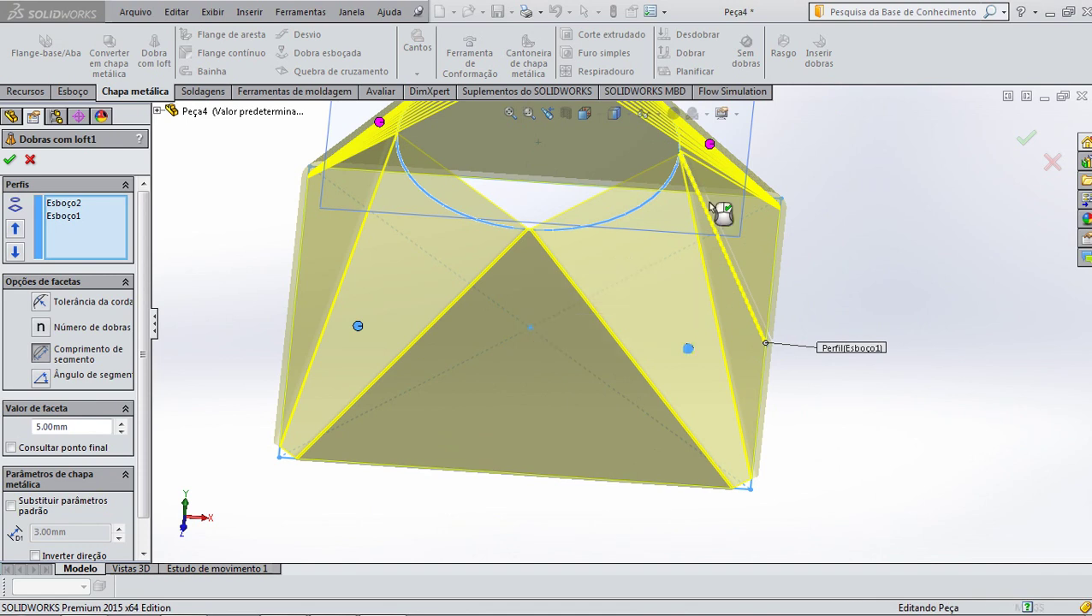
click(709, 144)
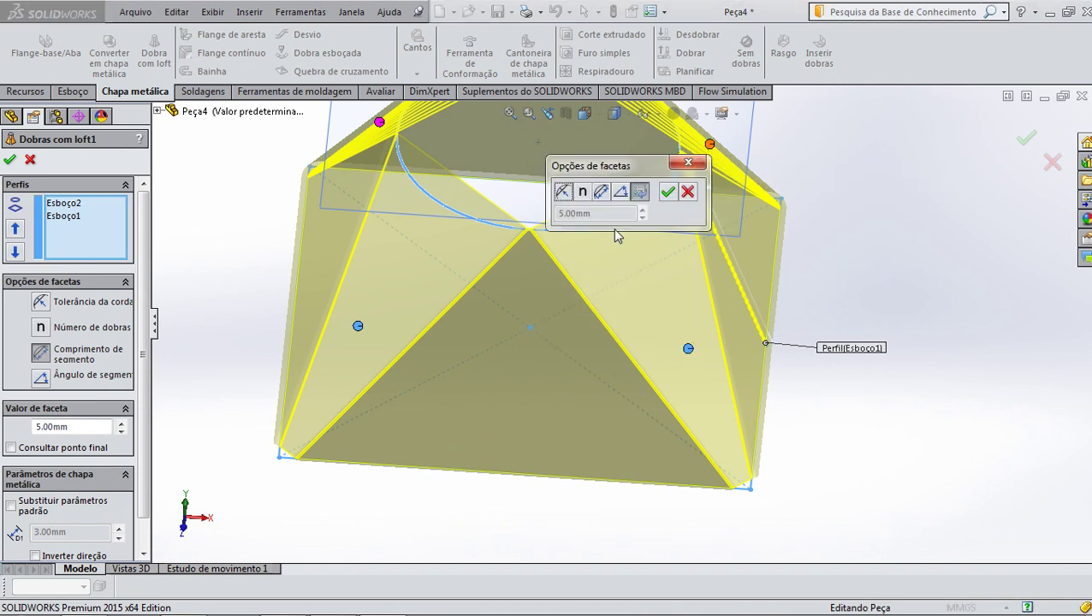
click(582, 191)
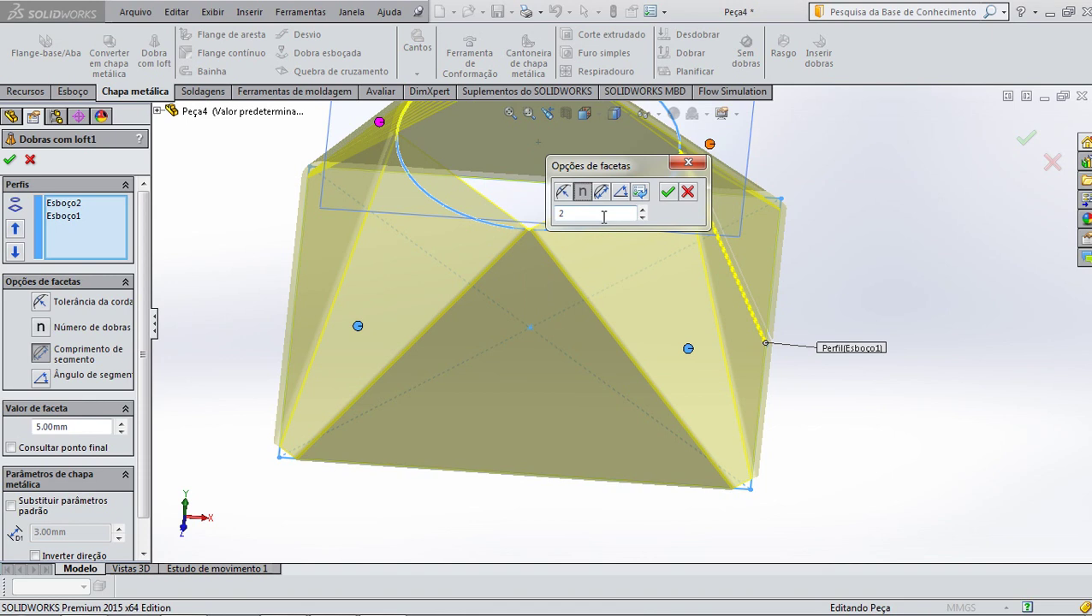
click(668, 192)
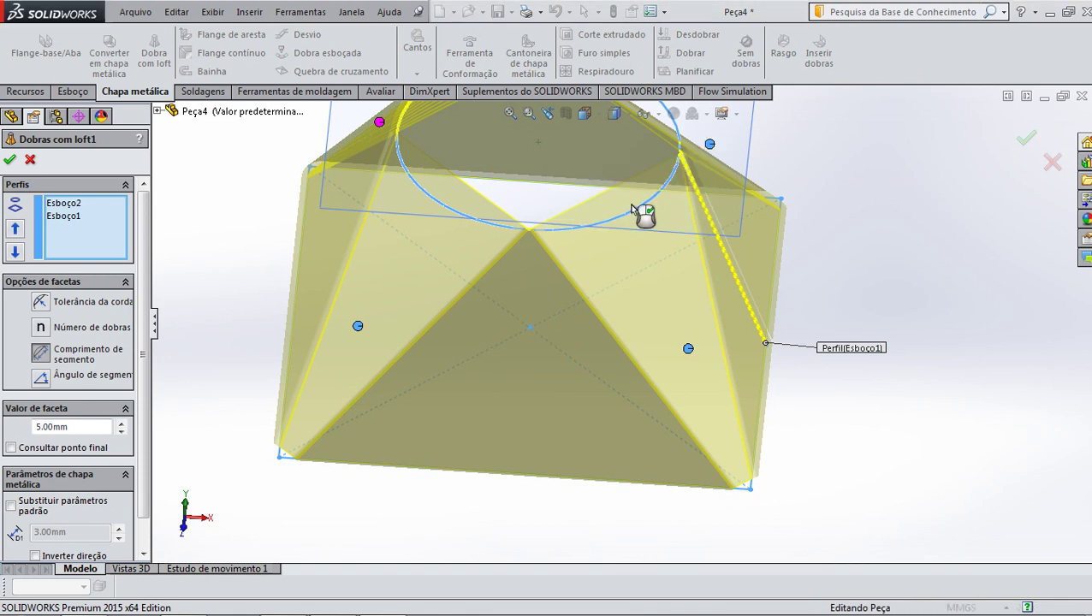
click(379, 124)
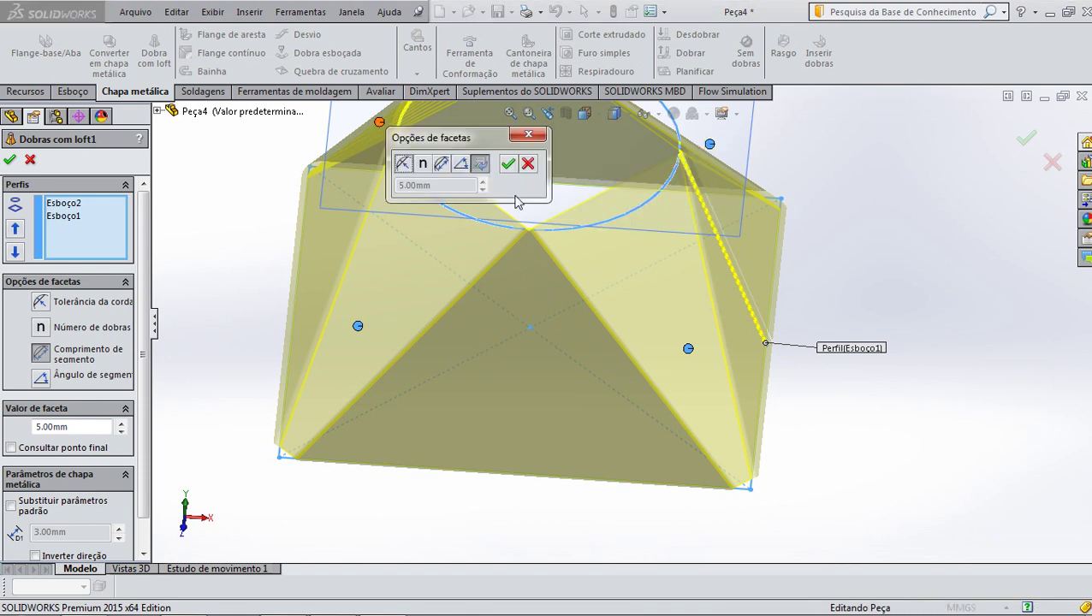
click(423, 164)
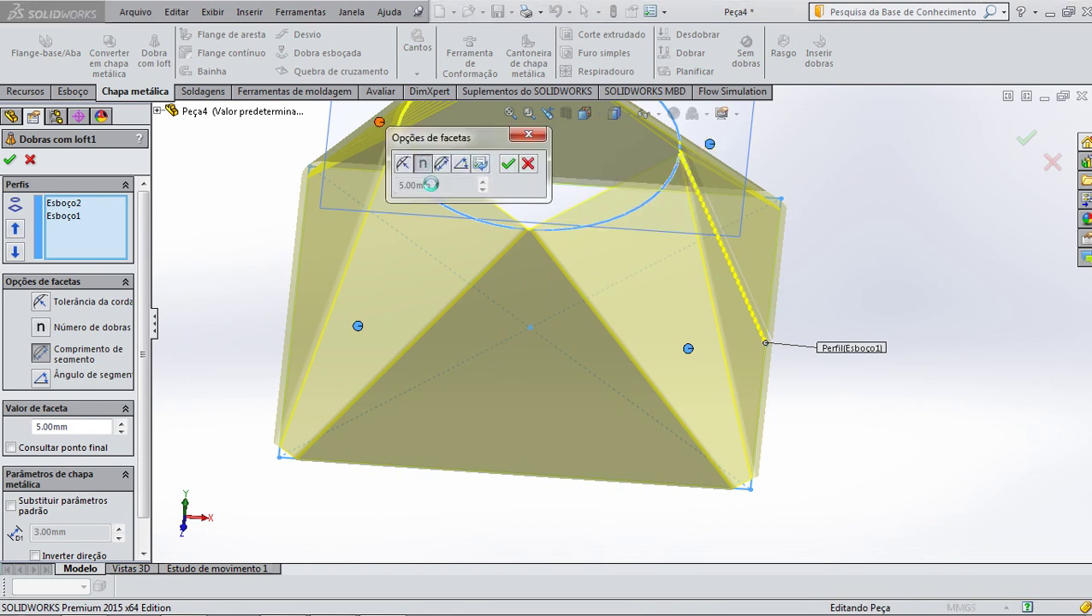
click(509, 167)
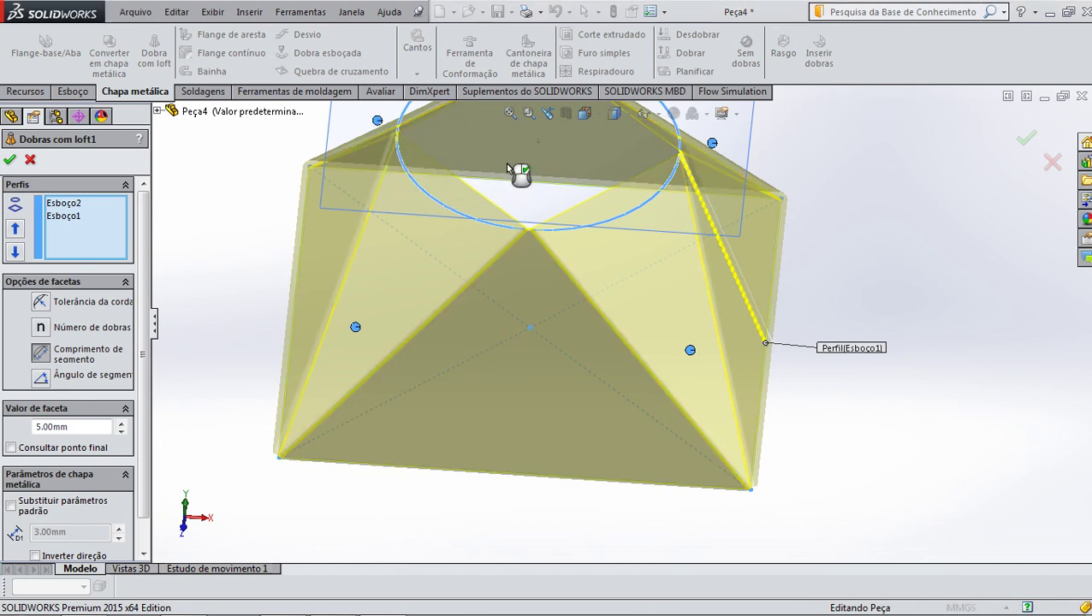
scroll(550, 176, up, 2)
scroll(549, 171, down, 2)
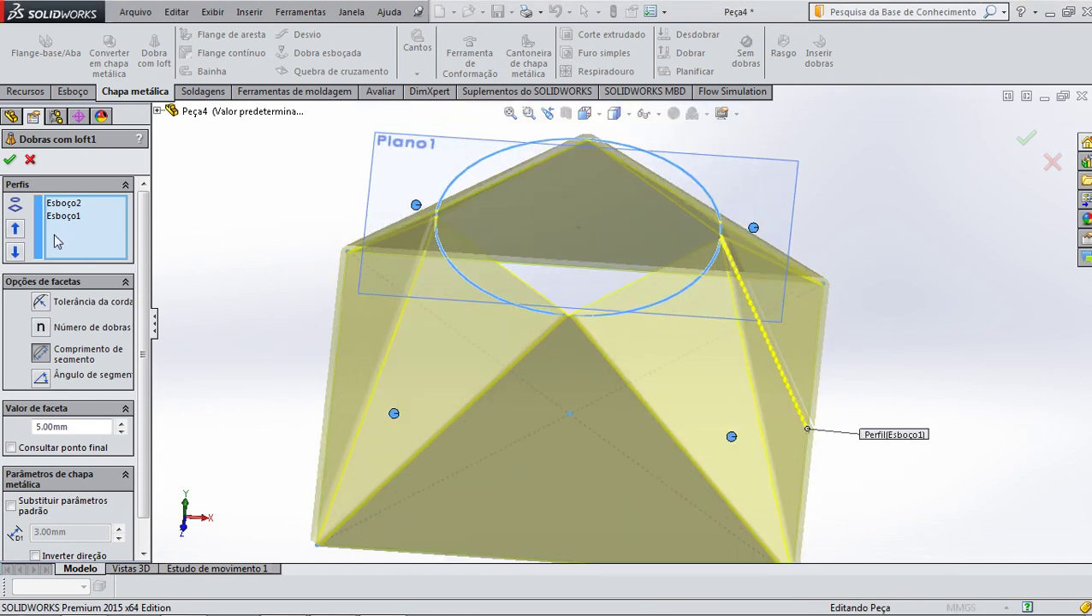
Accept Dobras com loft1 and orbit to inspect the coarsely faceted square-to-round part
click(10, 161)
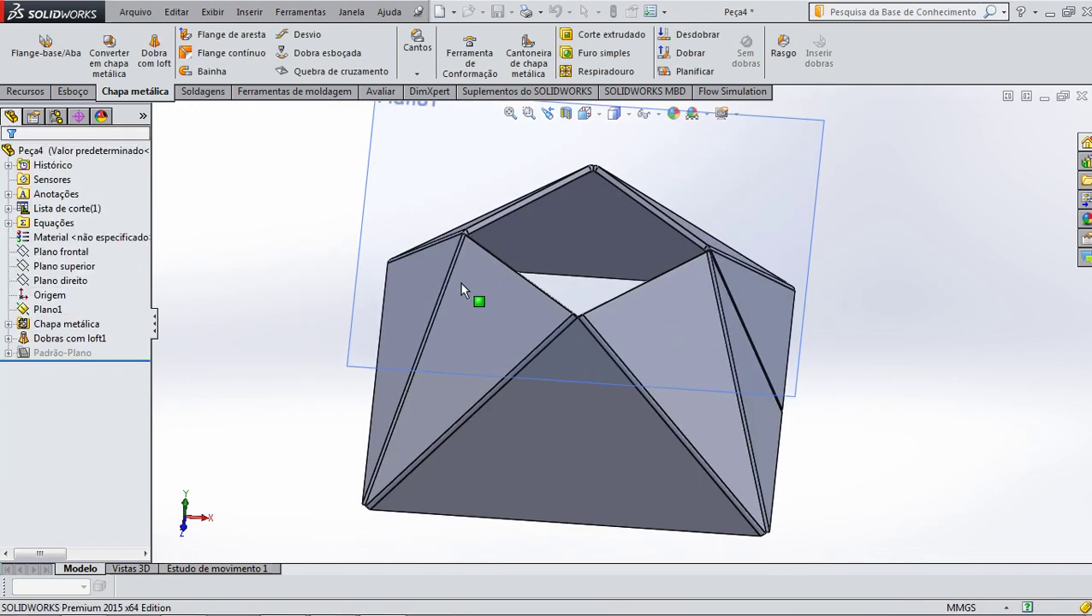
mouse_move(486, 325)
middle_down()
mouse_move(492, 398)
mouse_move(431, 330)
mouse_move(446, 389)
mouse_move(480, 404)
mouse_move(484, 348)
mouse_move(465, 353)
mouse_move(483, 325)
mouse_move(512, 332)
middle_up()
scroll(576, 261, down, 3)
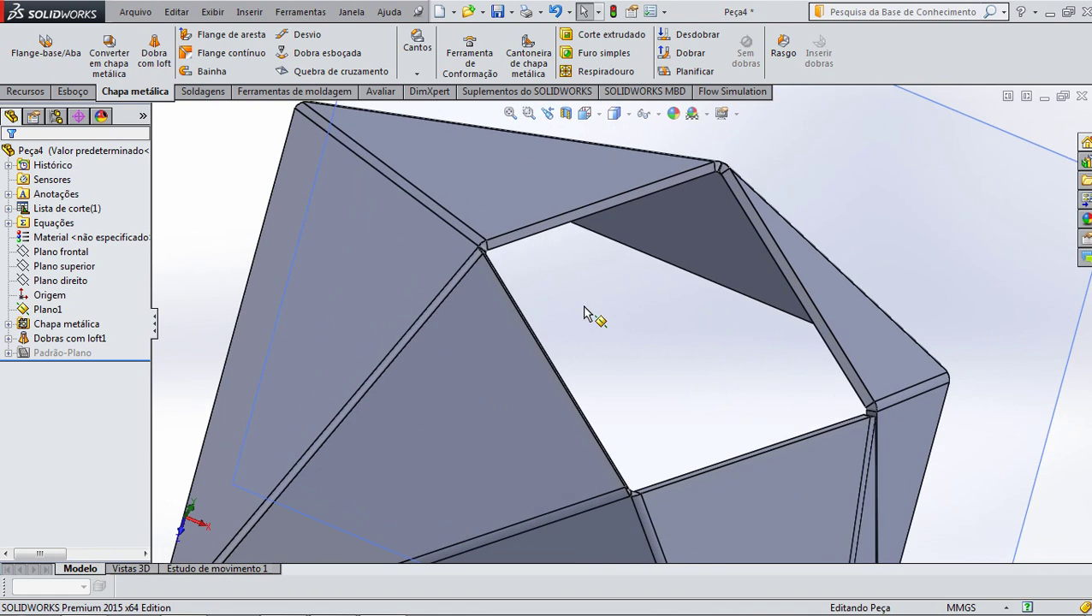
mouse_move(589, 312)
middle_down()
mouse_move(570, 309)
mouse_move(580, 274)
middle_up()
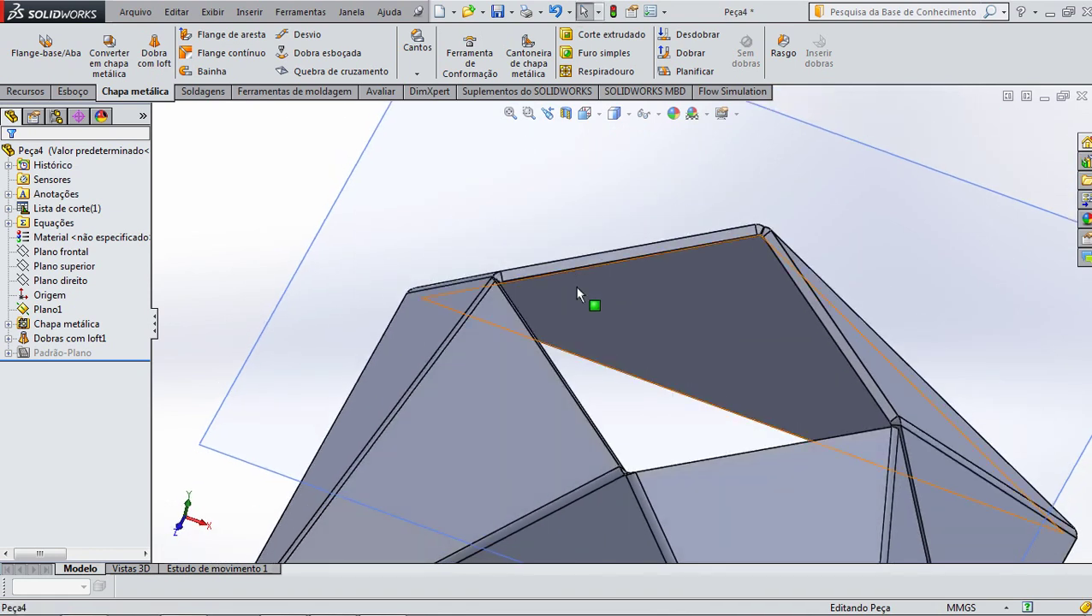
scroll(585, 297, up, 3)
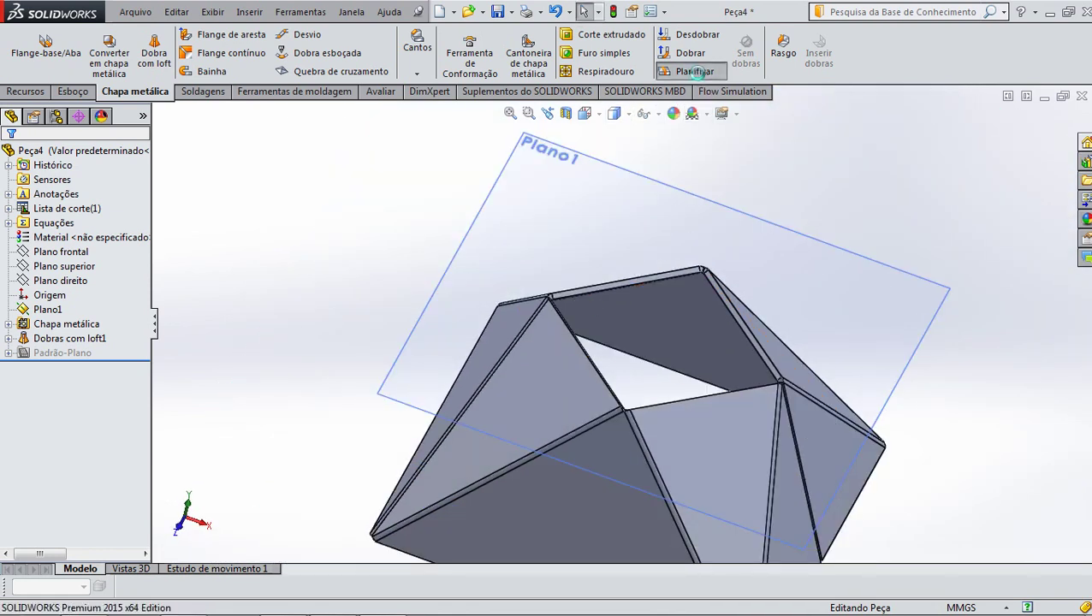
click(691, 71)
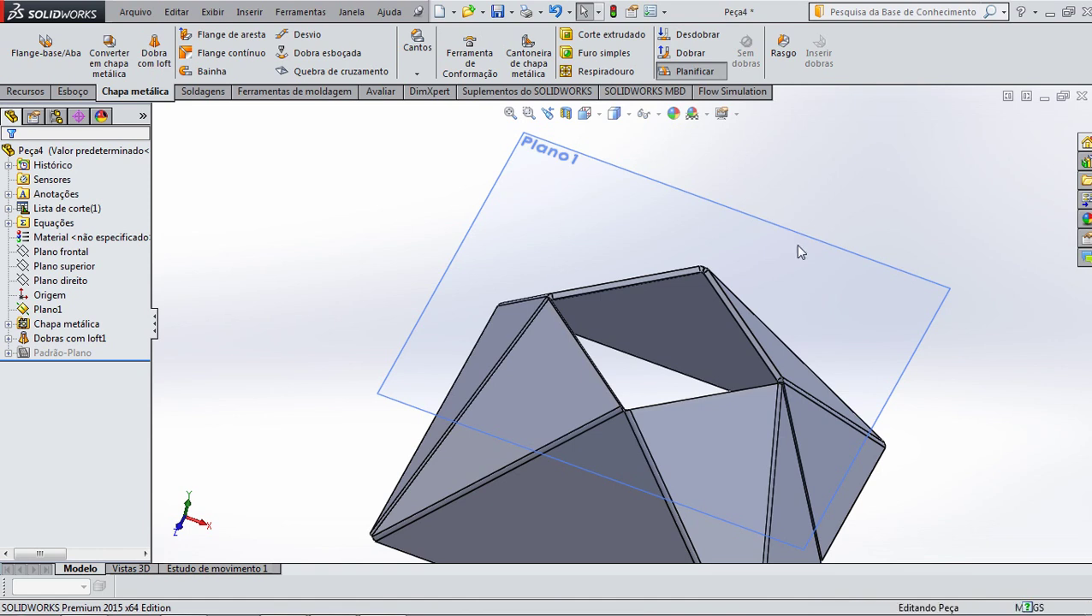
scroll(797, 254, up, 2)
scroll(653, 244, up, 3)
mouse_move(653, 244)
middle_down()
mouse_move(520, 422)
mouse_move(466, 382)
middle_up()
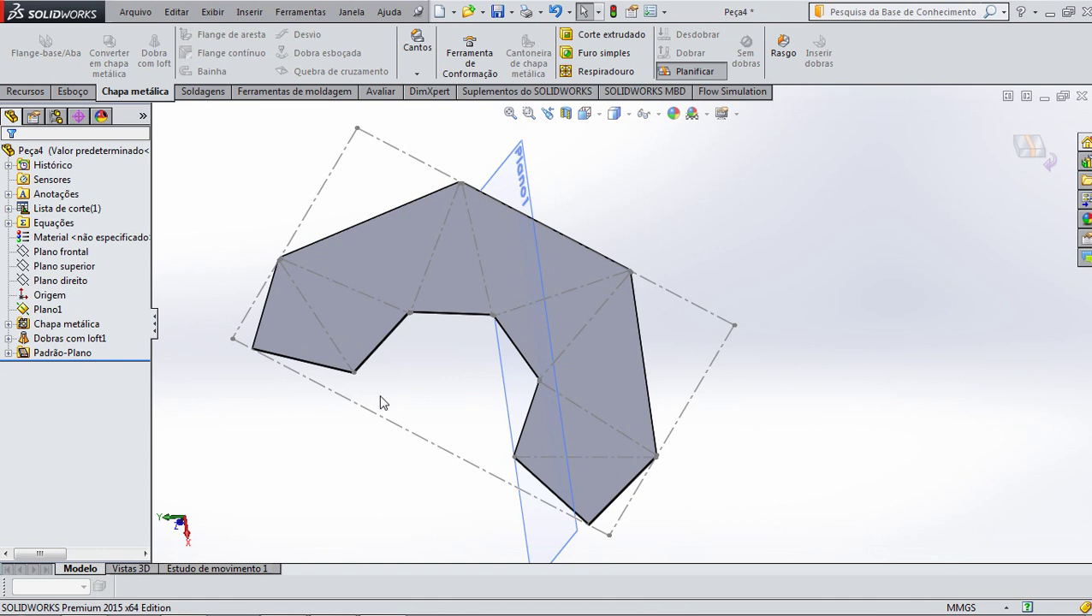
click(690, 75)
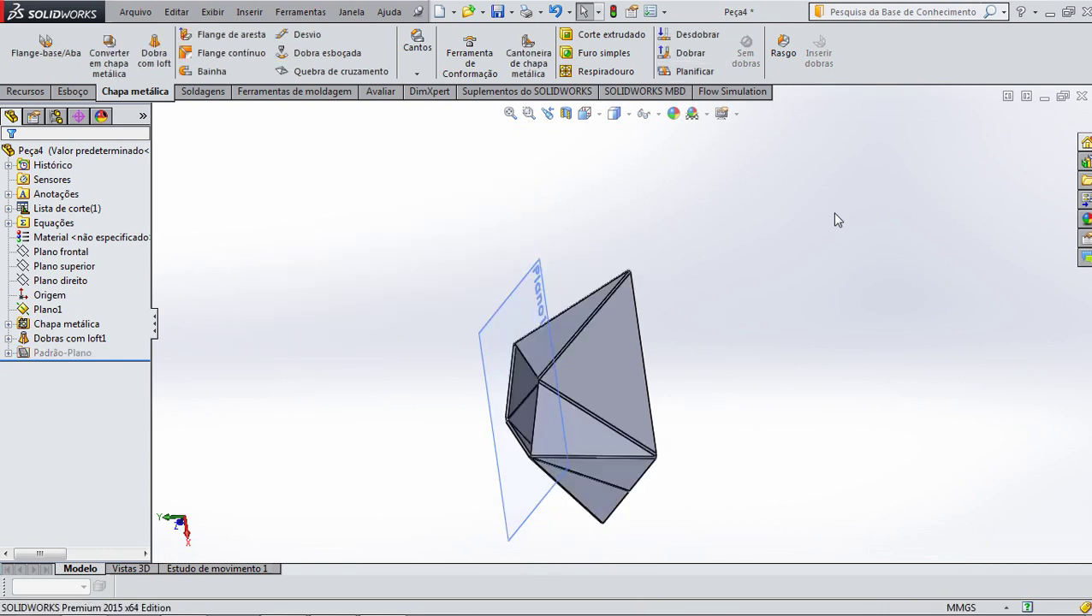
Orbit the refolded part, select one of its faces and choose Editar recurso on Dobras com loft1
mouse_move(597, 401)
middle_down()
mouse_move(641, 346)
mouse_move(523, 428)
middle_up()
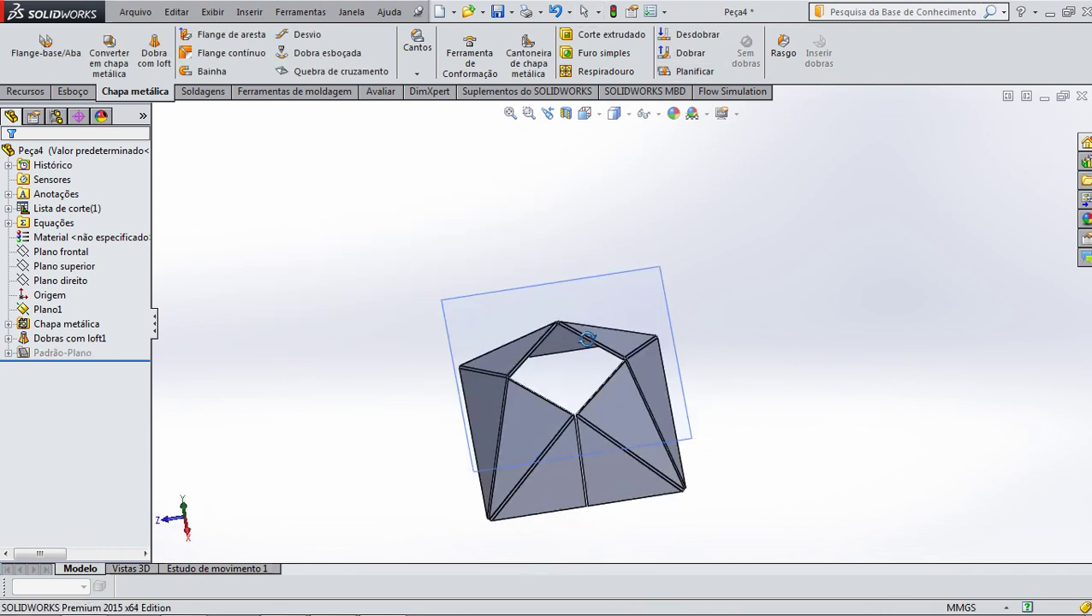
scroll(523, 428, down, 5)
scroll(613, 400, down, 3)
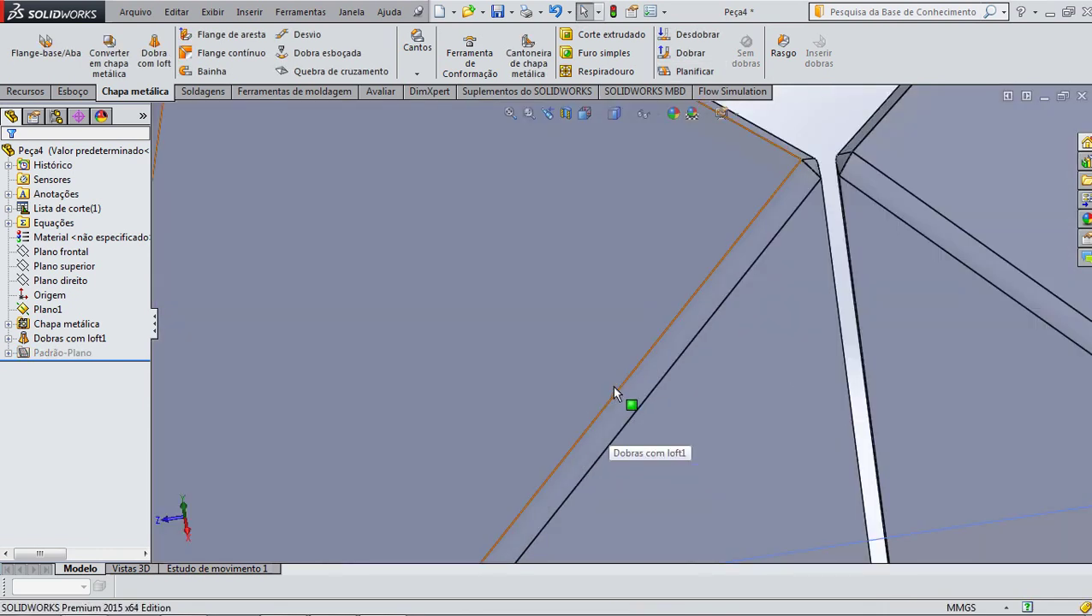
scroll(613, 387, up, 3)
click(511, 344)
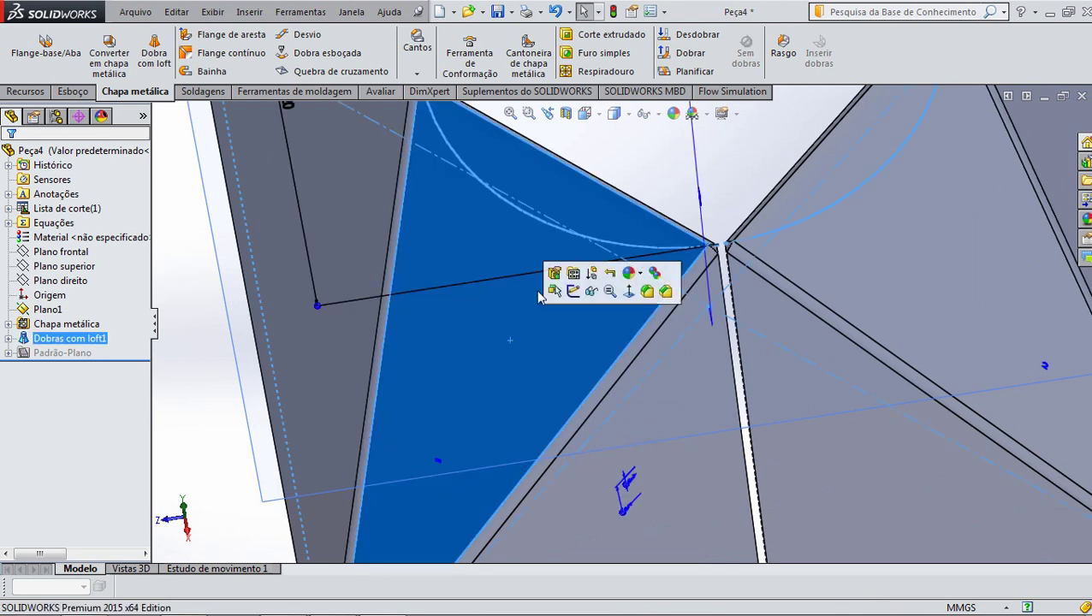
click(554, 273)
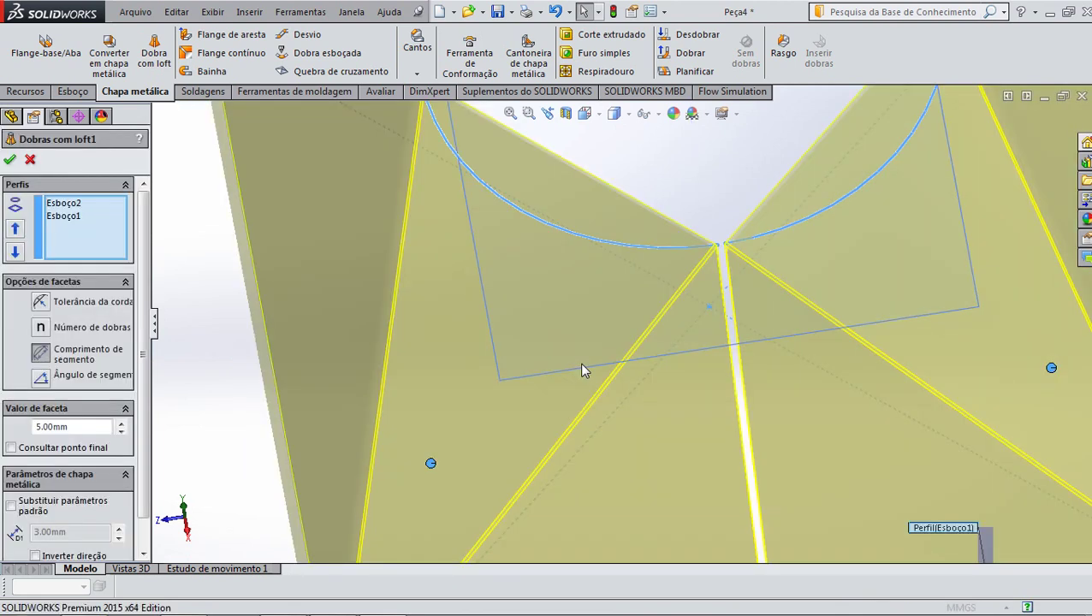
scroll(582, 370, up, 3)
scroll(582, 370, up, 3)
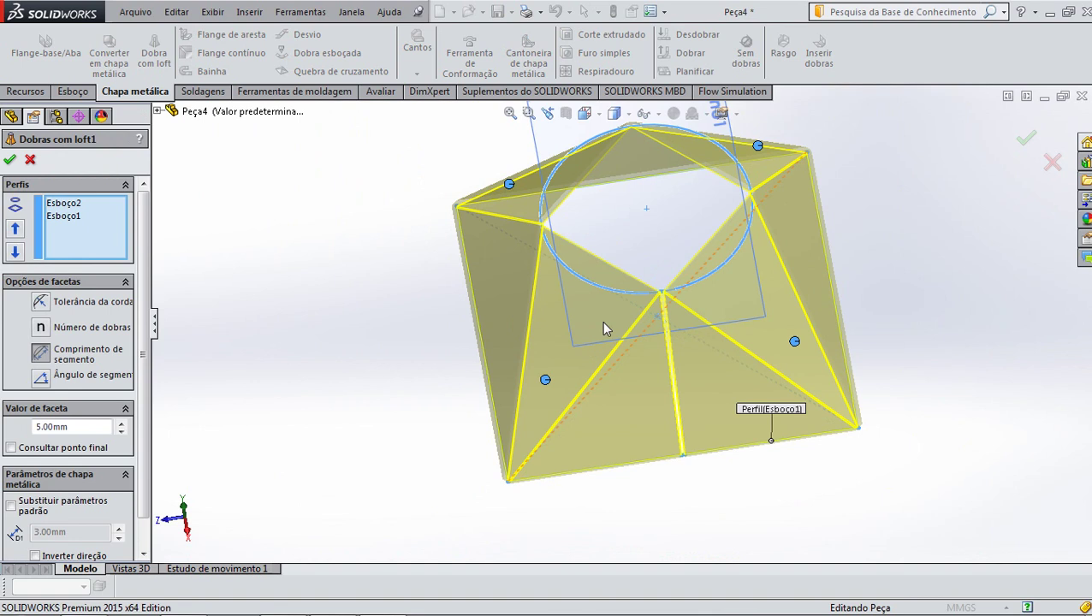
Raise the corner regions' Número de dobras from 2 to 5 in Opções de facetas
click(544, 383)
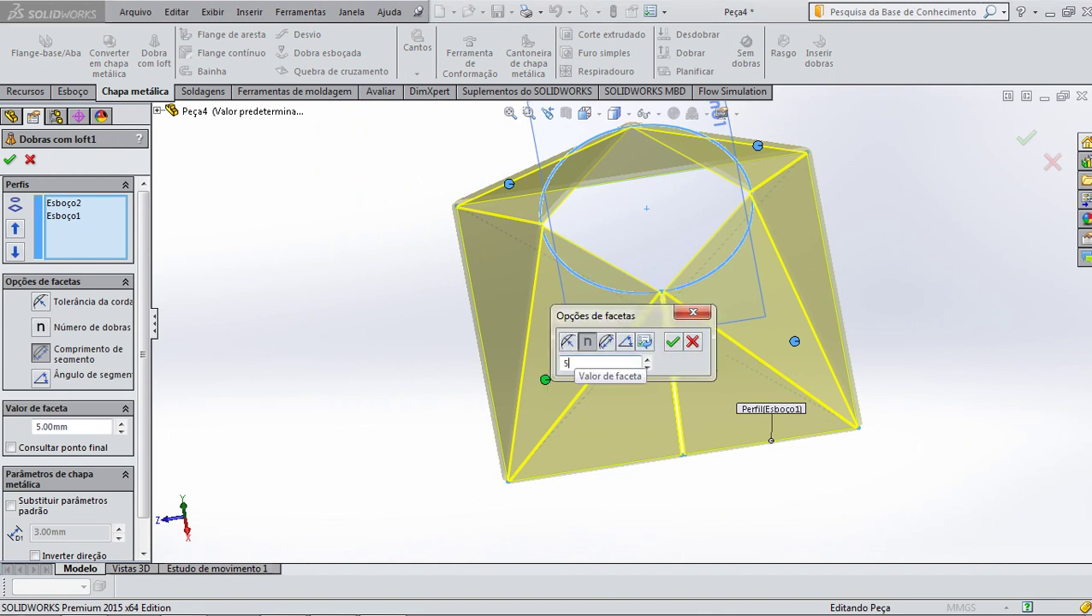
click(673, 341)
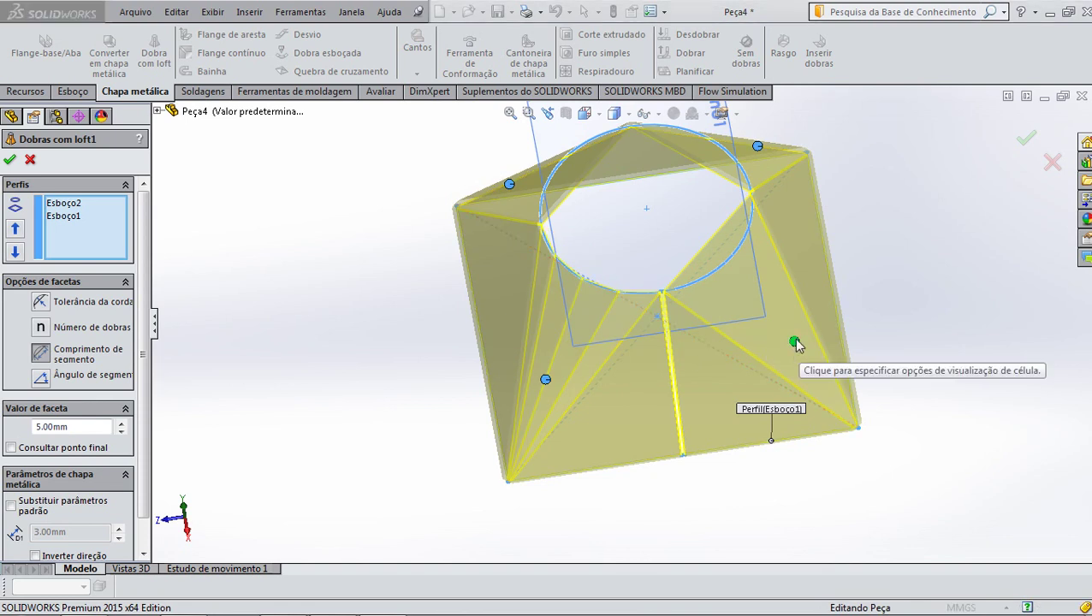
click(795, 341)
double_click(676, 317)
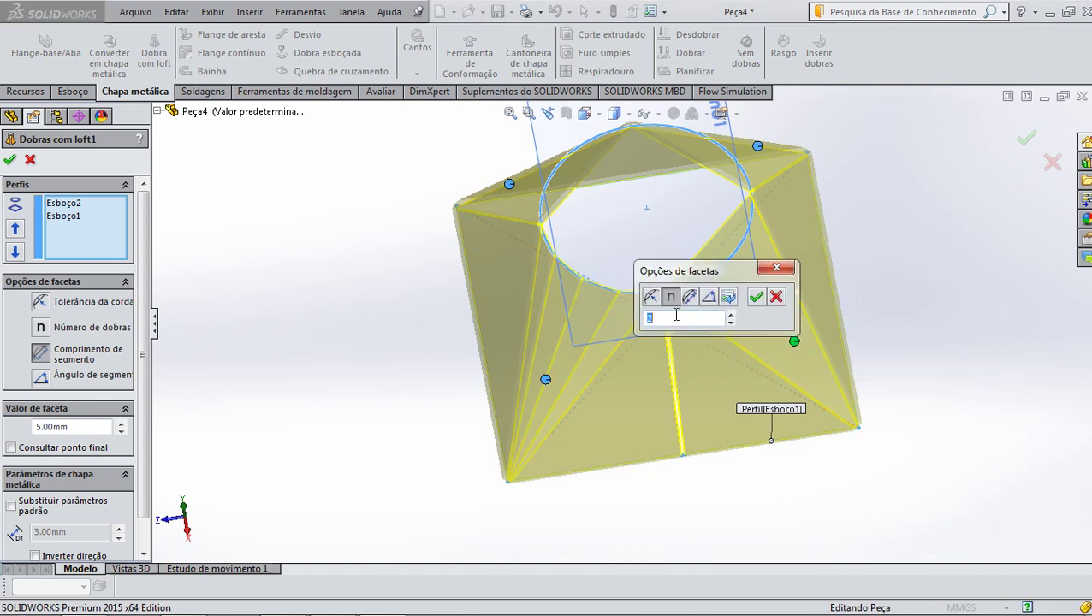
text(5)
click(755, 296)
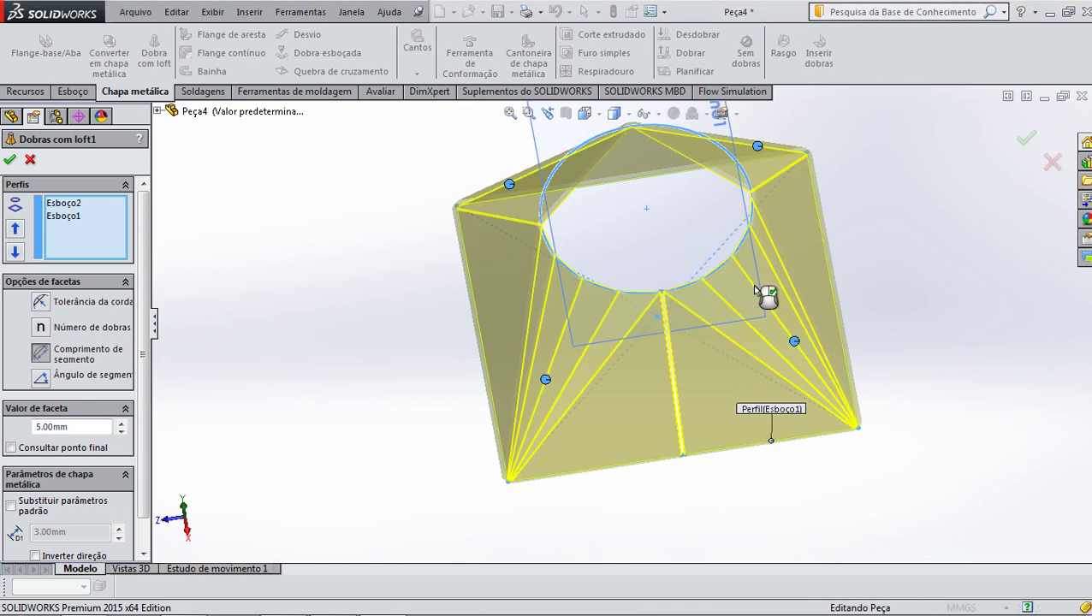
click(757, 147)
double_click(646, 213)
text(5)
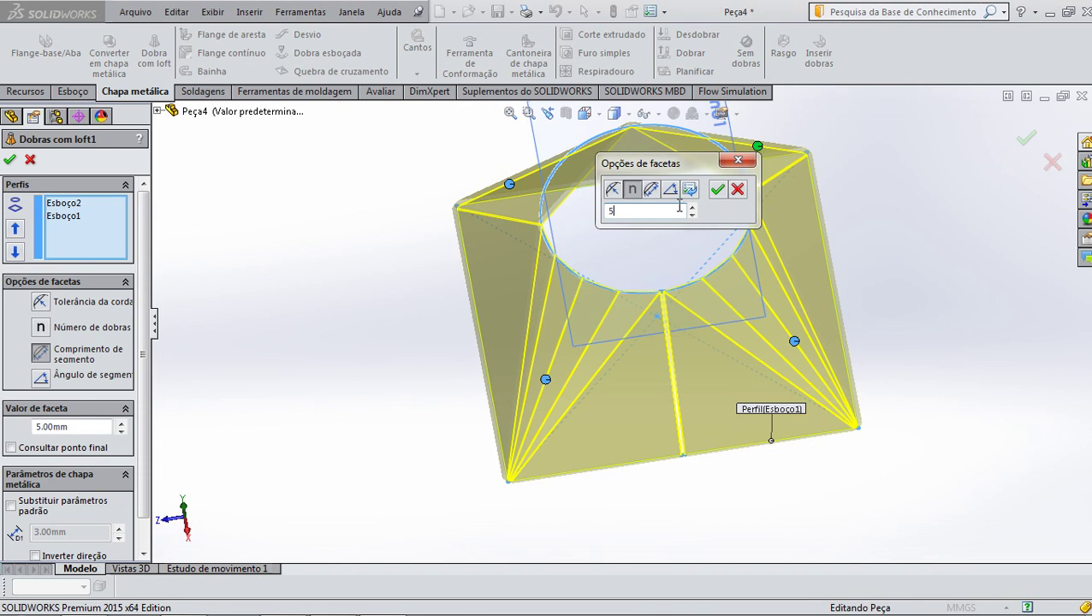
click(717, 191)
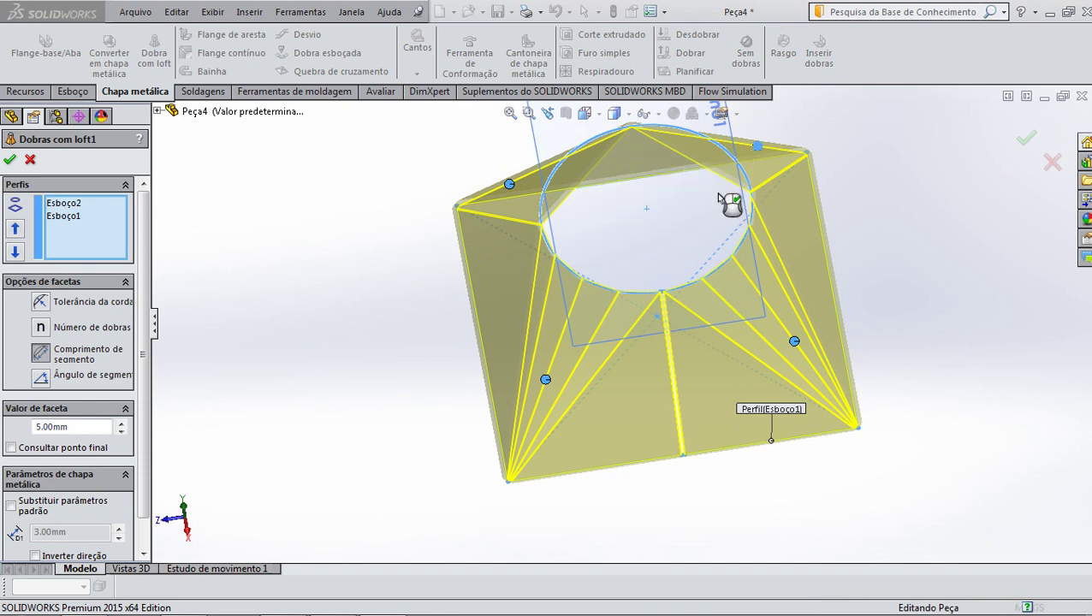
click(509, 186)
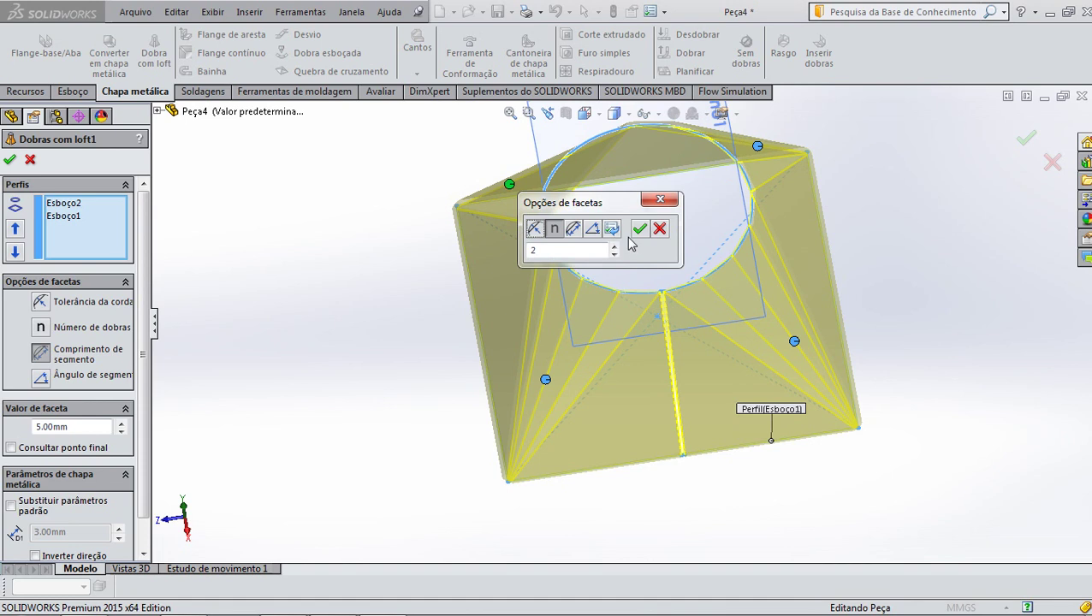
click(556, 250)
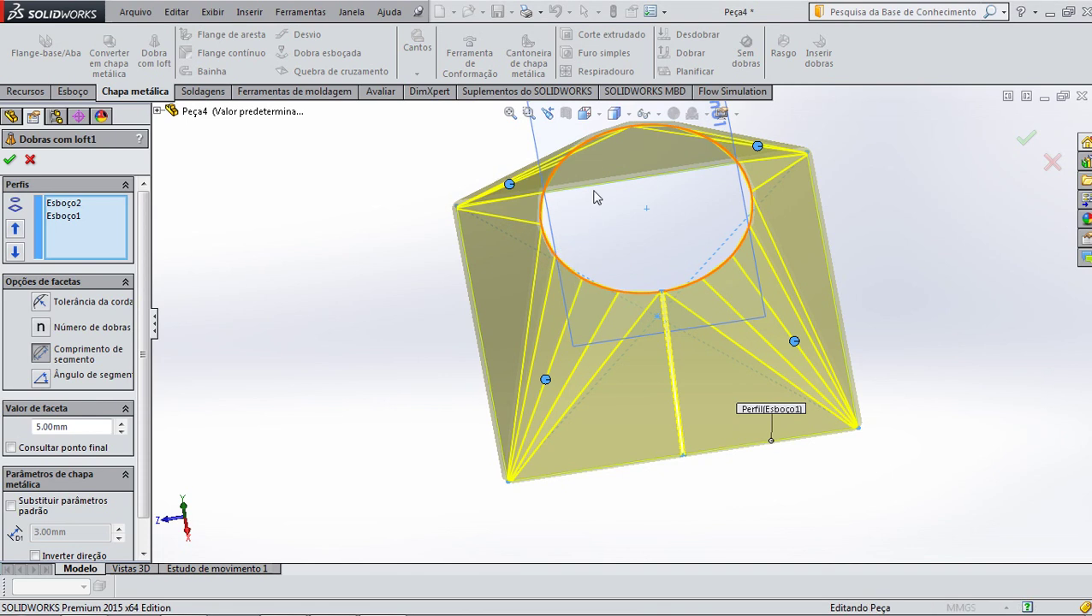
Check the circular edge in the preview, then apply Dobras com loft1 with its 5-bend corners
middle_drag(569, 251, 616, 306)
scroll(646, 249, down, 4)
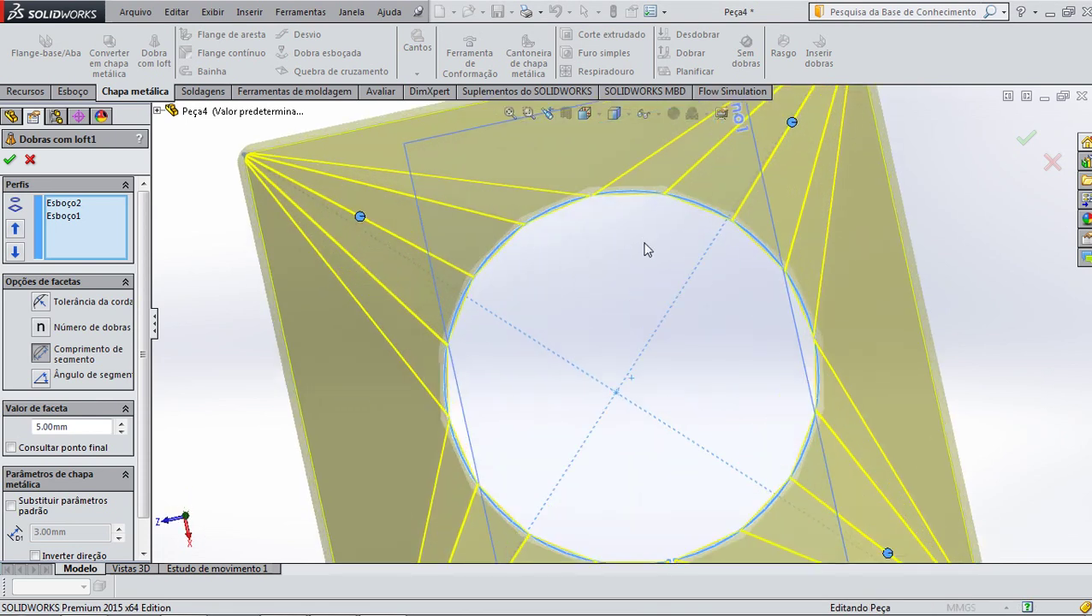
scroll(633, 234, down, 3)
scroll(587, 212, down, 3)
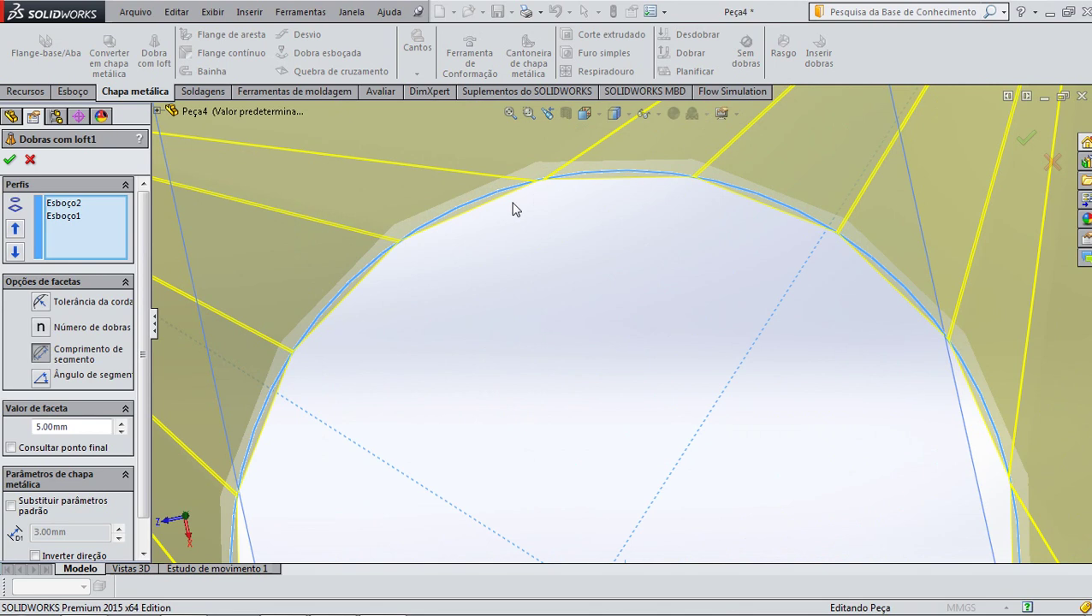
scroll(462, 231, down, 2)
scroll(463, 240, down, 2)
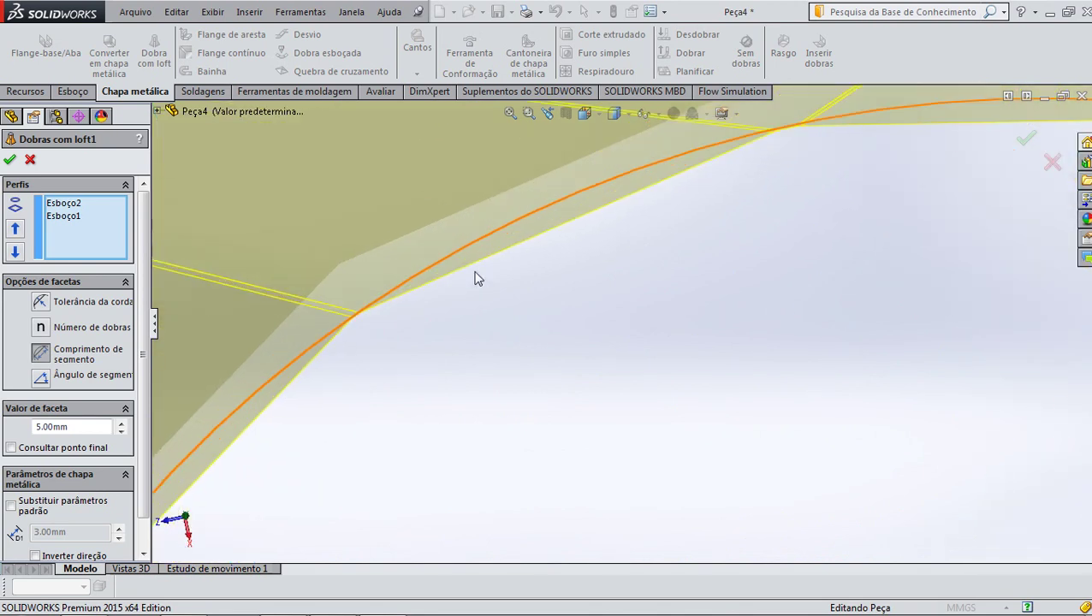
scroll(475, 272, up, 2)
scroll(476, 271, up, 2)
scroll(609, 322, up, 1)
scroll(611, 327, up, 1)
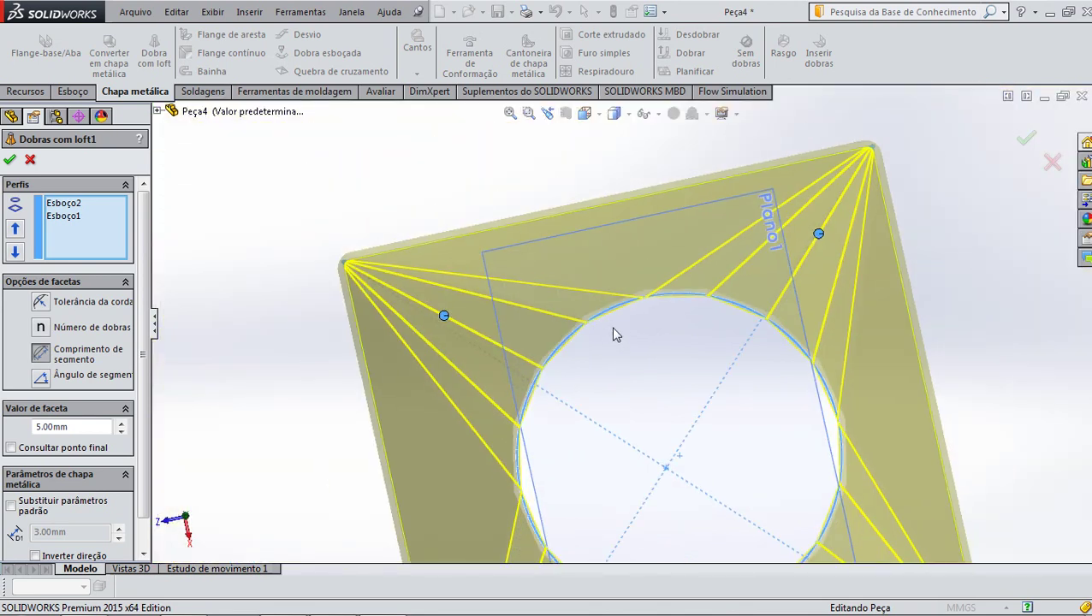
scroll(613, 334, up, 3)
mouse_move(613, 334)
middle_down()
mouse_move(663, 351)
mouse_move(651, 309)
mouse_move(658, 380)
middle_up()
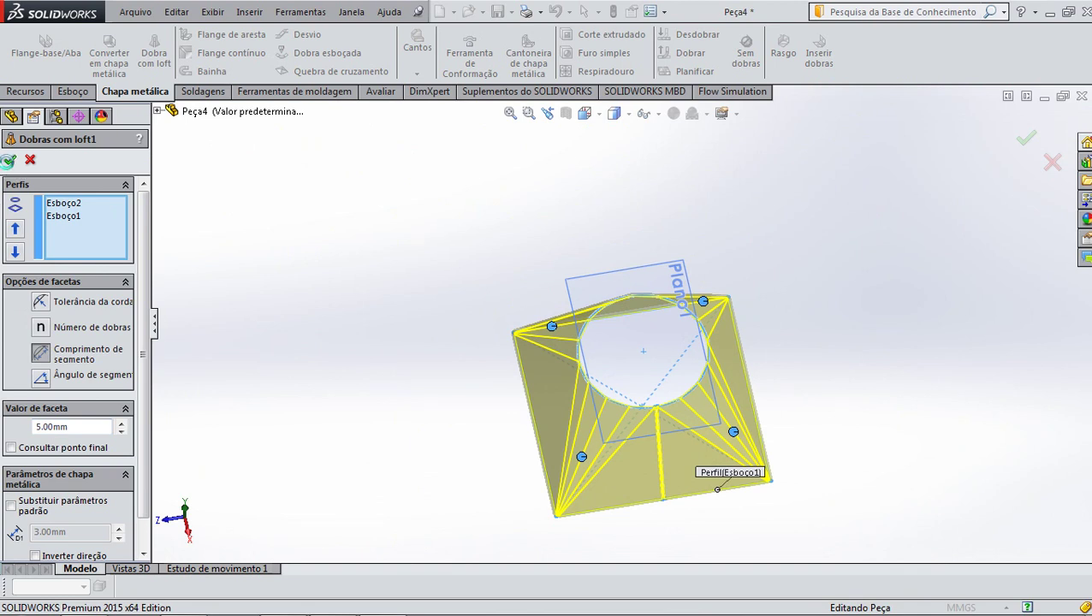
click(9, 160)
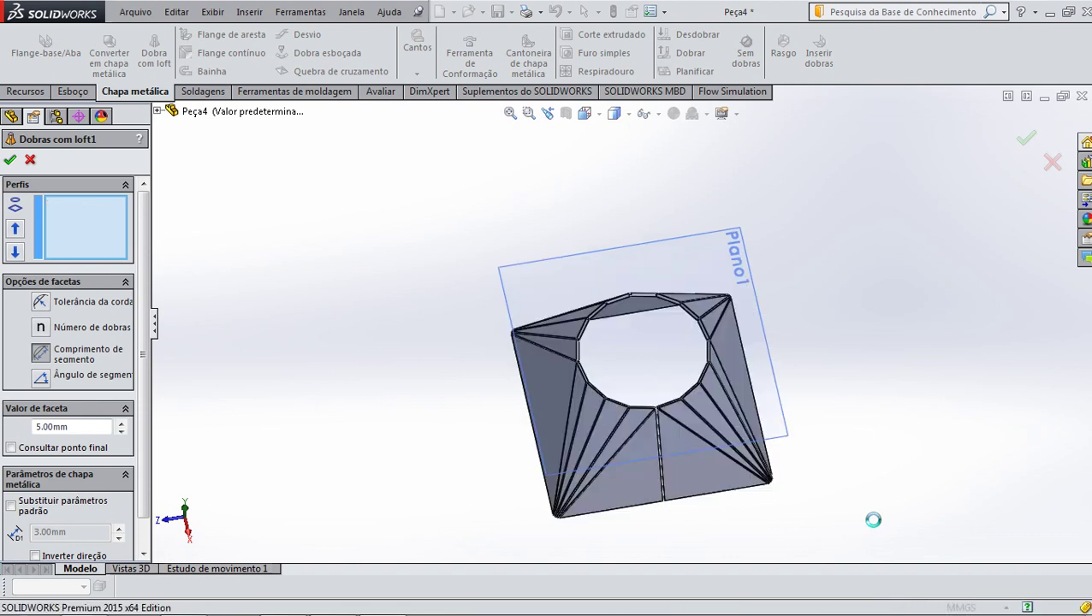
scroll(599, 427, down, 5)
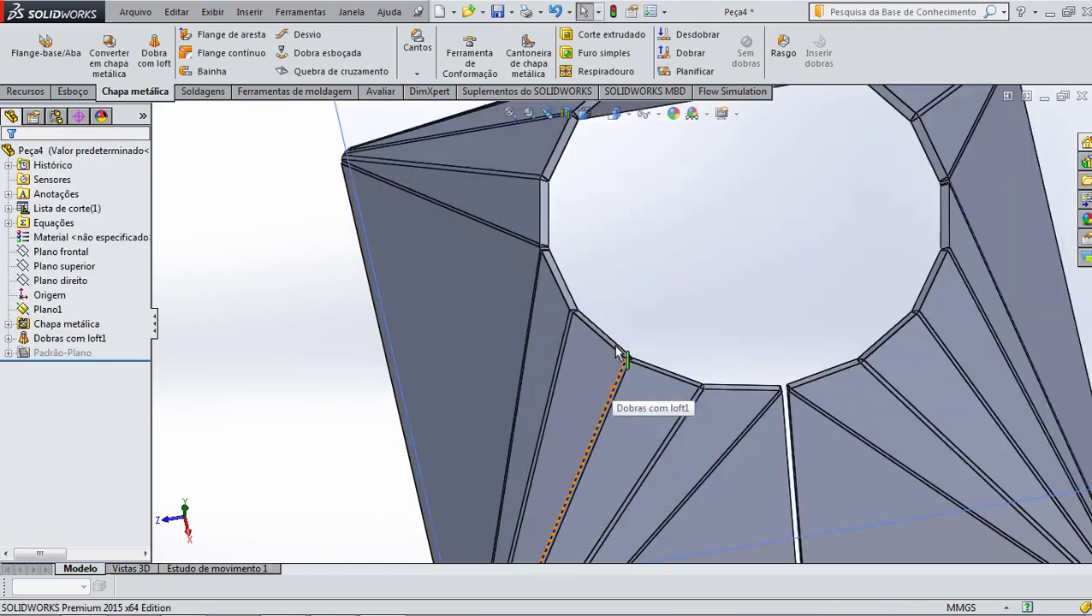
mouse_move(646, 316)
middle_down()
mouse_move(655, 350)
mouse_move(629, 261)
middle_up()
scroll(655, 350, up, 5)
scroll(633, 334, down, 3)
scroll(629, 334, down, 2)
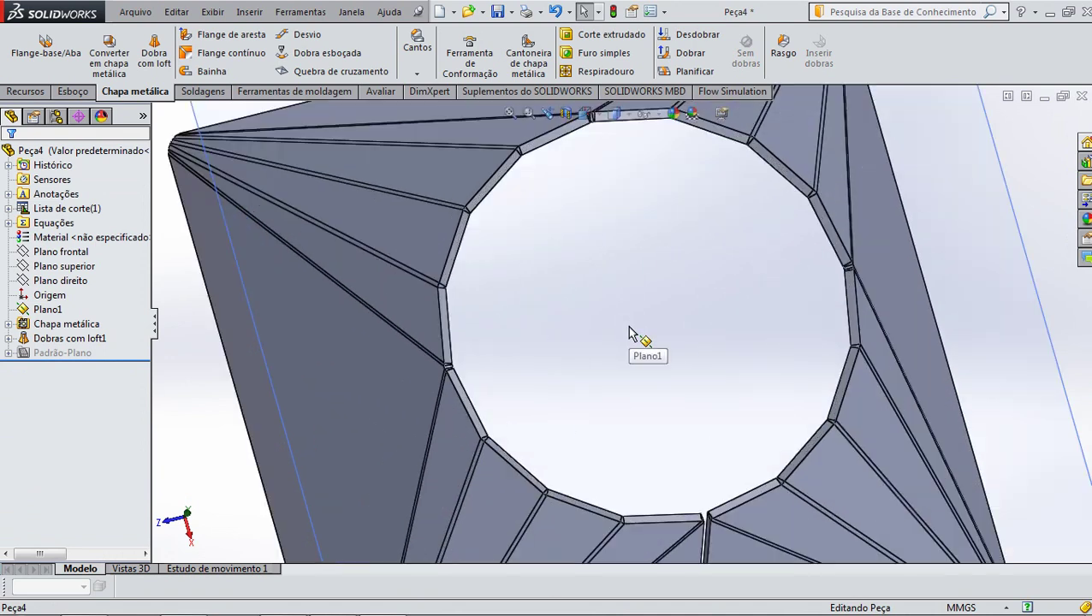
click(604, 122)
click(604, 147)
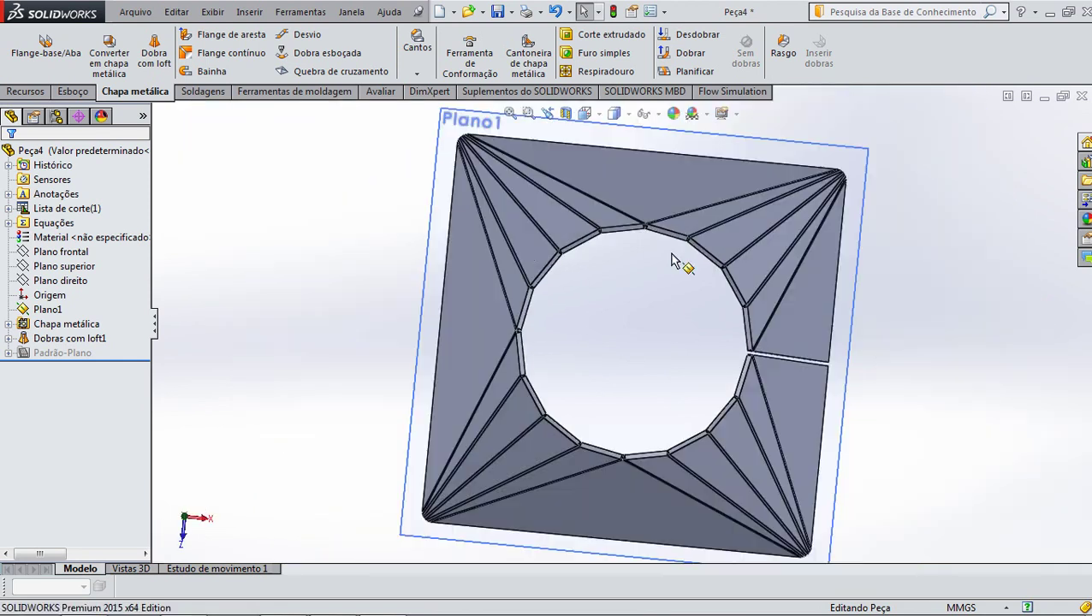
scroll(576, 345, down, 2)
scroll(576, 345, up, 3)
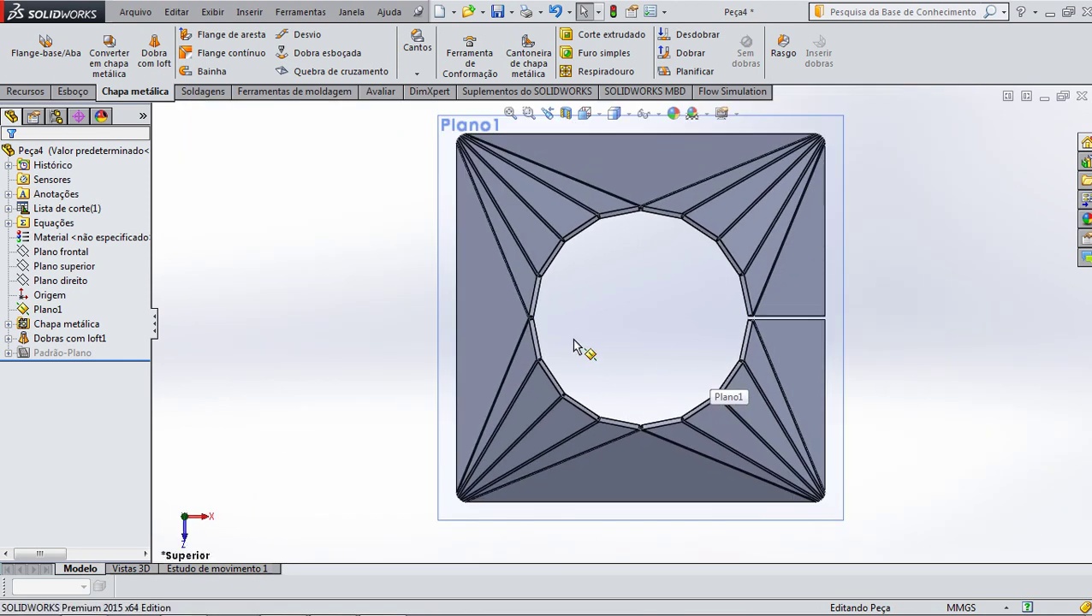
scroll(593, 214, down, 6)
scroll(613, 292, down, 2)
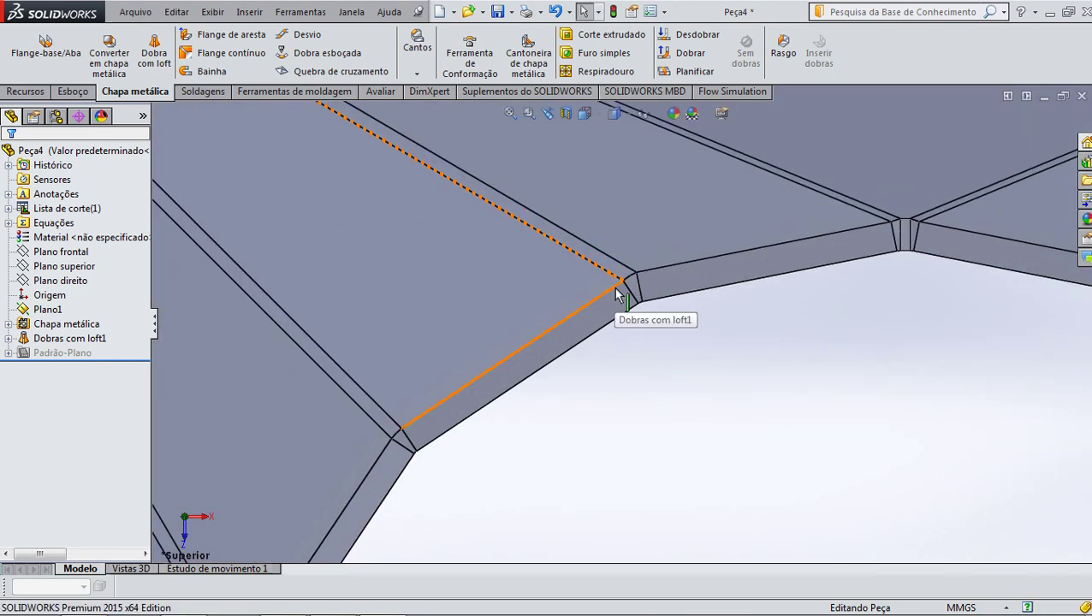
scroll(616, 287, down, 3)
scroll(647, 320, up, 2)
scroll(637, 314, up, 3)
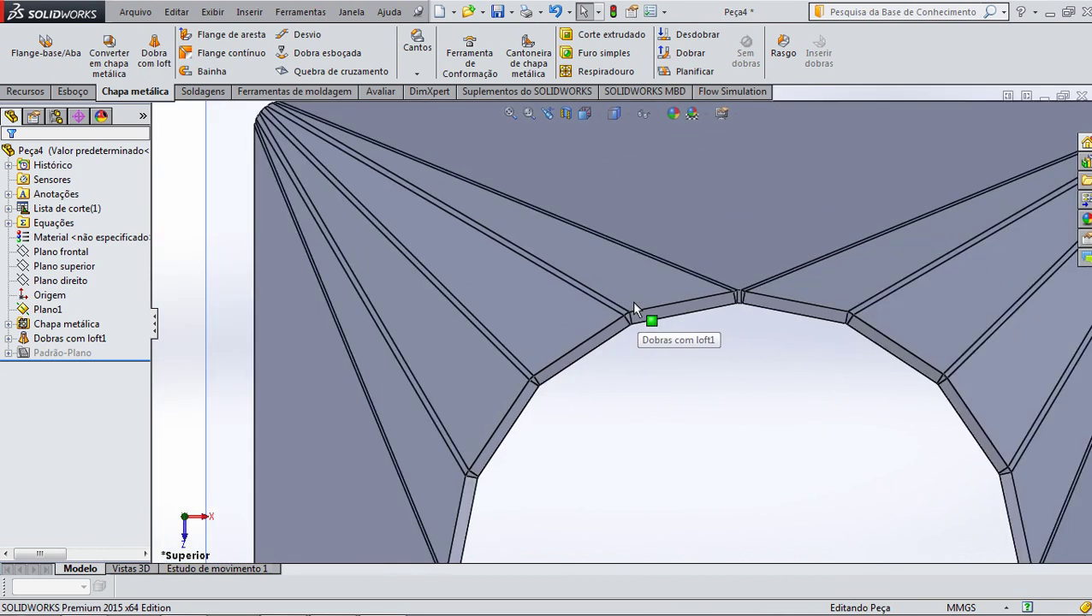
scroll(638, 314, up, 3)
scroll(650, 343, up, 1)
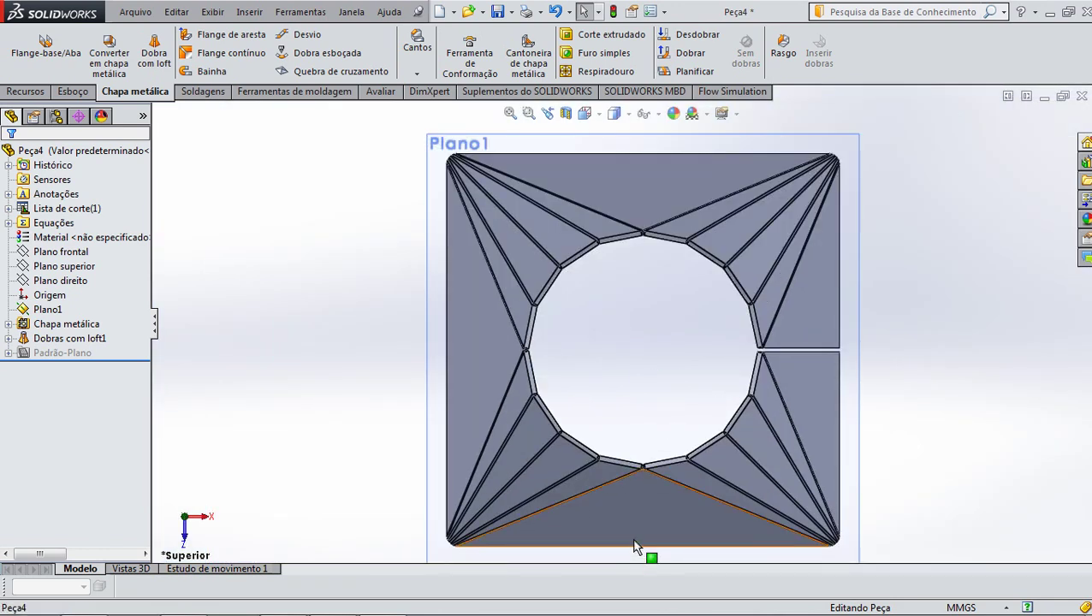
click(640, 535)
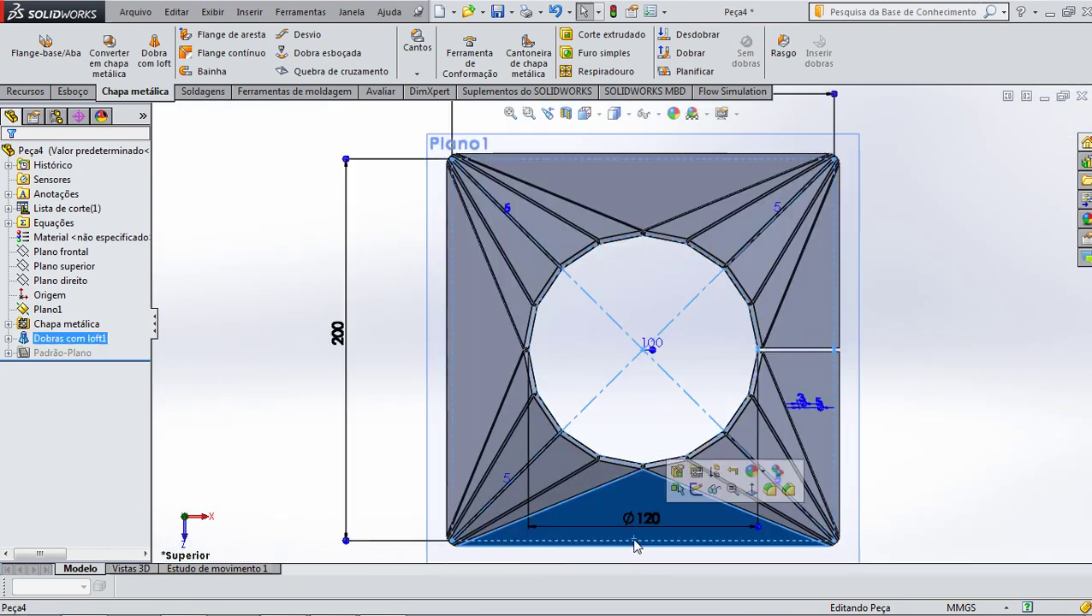
Edit Dobras com loft1, change Valor de faceta from 5.00mm to 1, and apply it
double_click(685, 476)
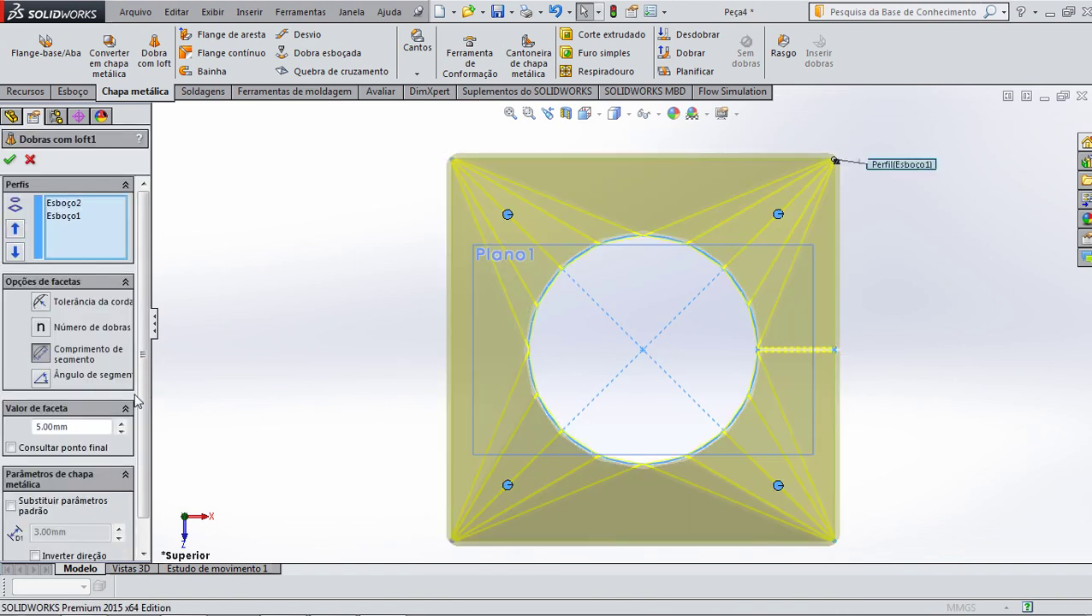
double_click(79, 430)
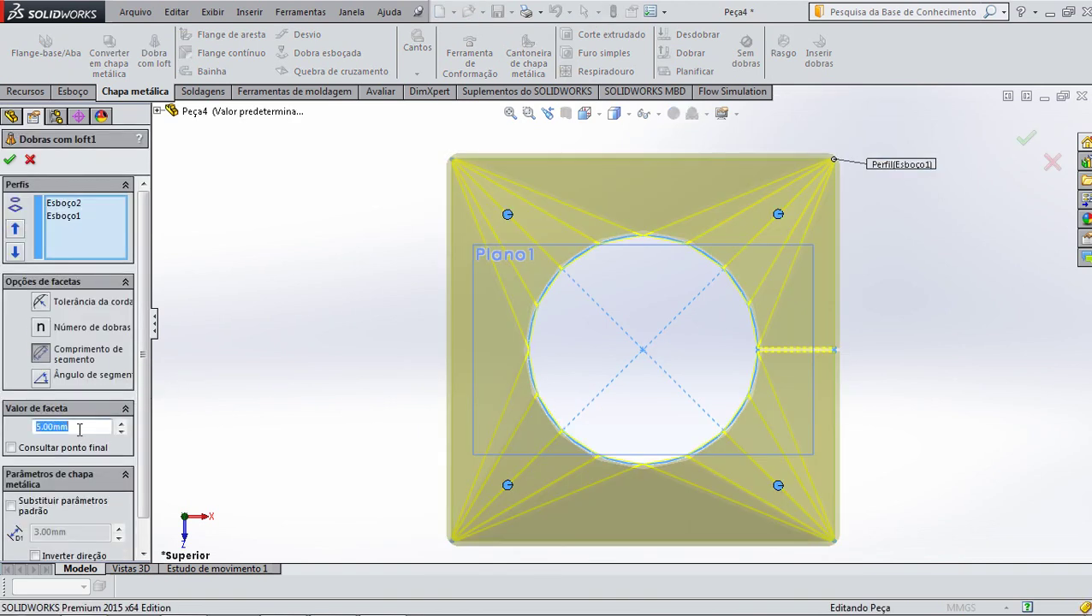
text(1)
click(9, 160)
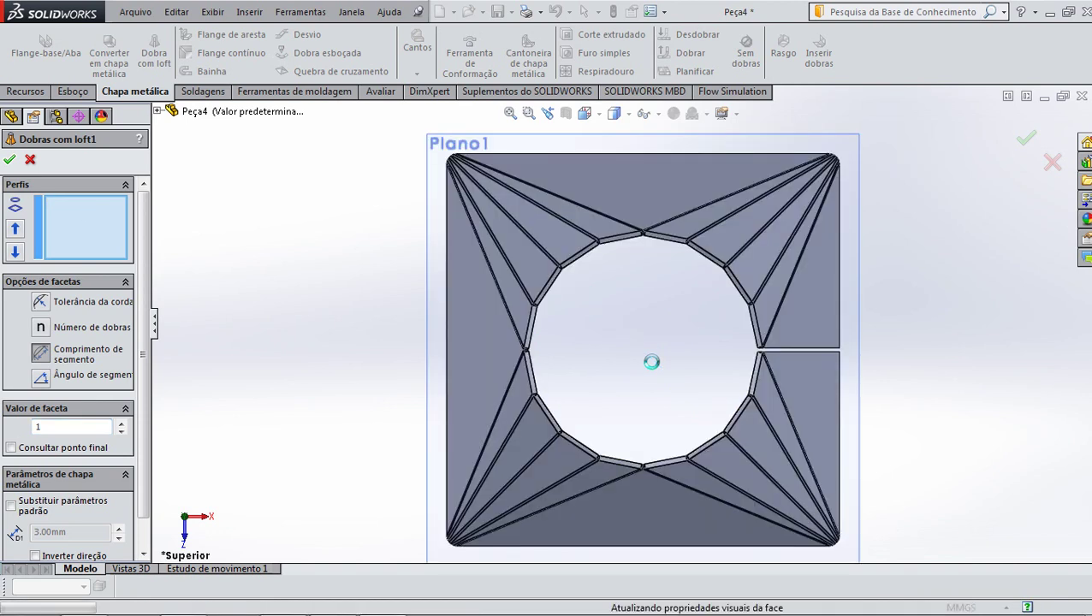
scroll(653, 368, down, 2)
scroll(643, 234, down, 3)
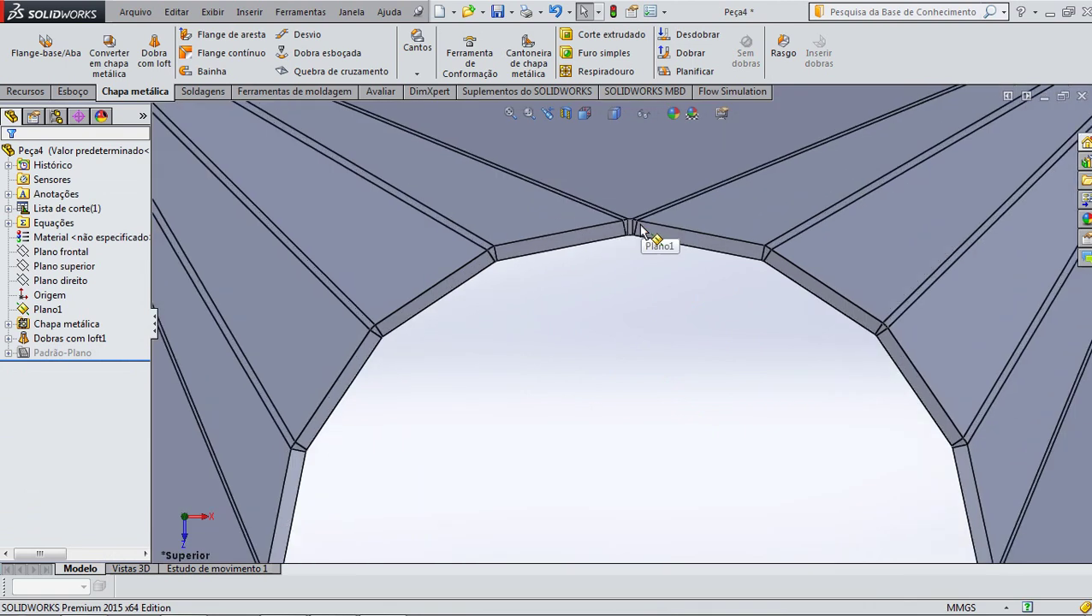
scroll(646, 244, down, 3)
scroll(630, 265, down, 3)
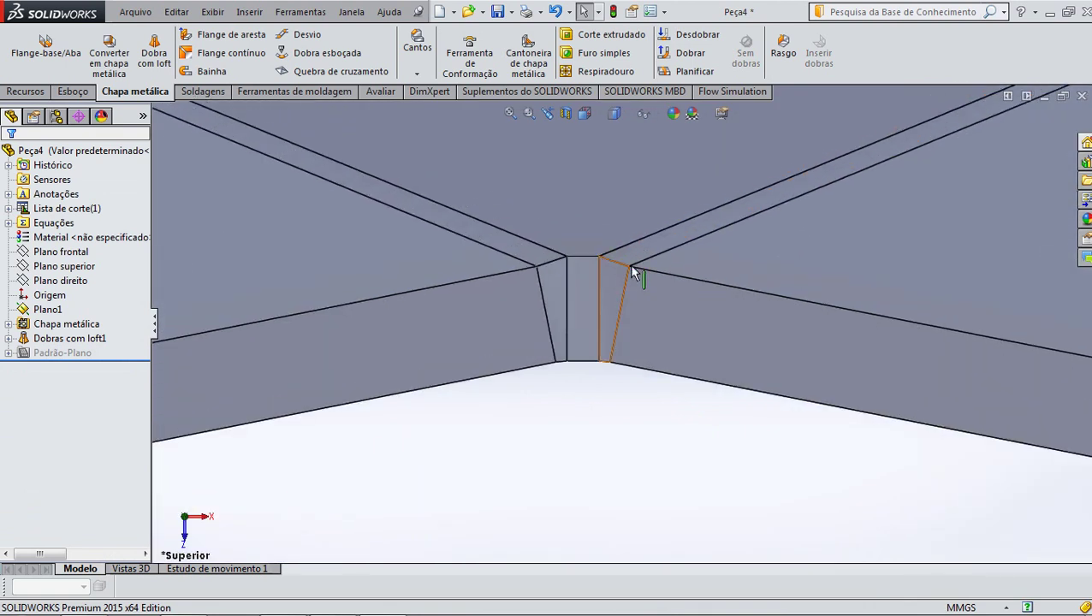
scroll(548, 267, down, 1)
scroll(569, 301, up, 1)
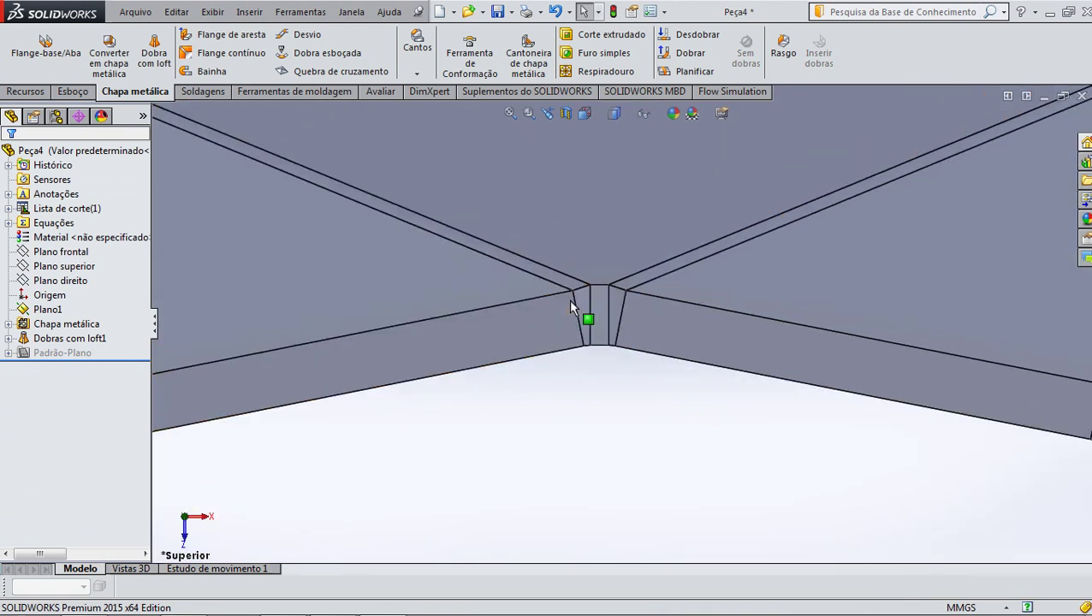
scroll(569, 302, up, 2)
scroll(570, 304, up, 2)
scroll(582, 310, up, 3)
scroll(585, 313, up, 2)
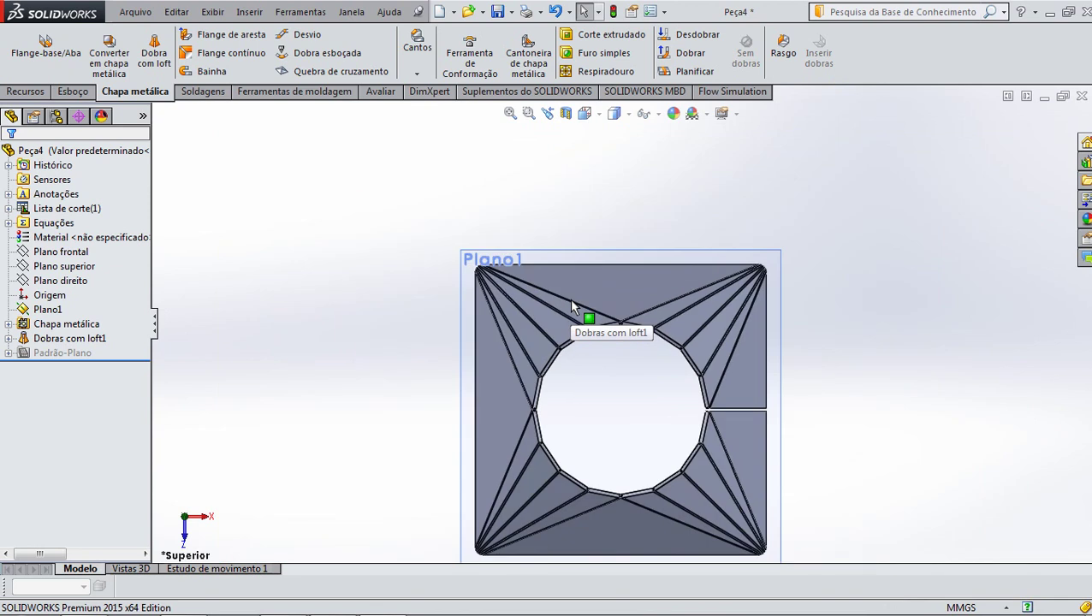
scroll(615, 455, down, 2)
scroll(611, 481, down, 2)
scroll(611, 482, down, 1)
scroll(615, 317, up, 1)
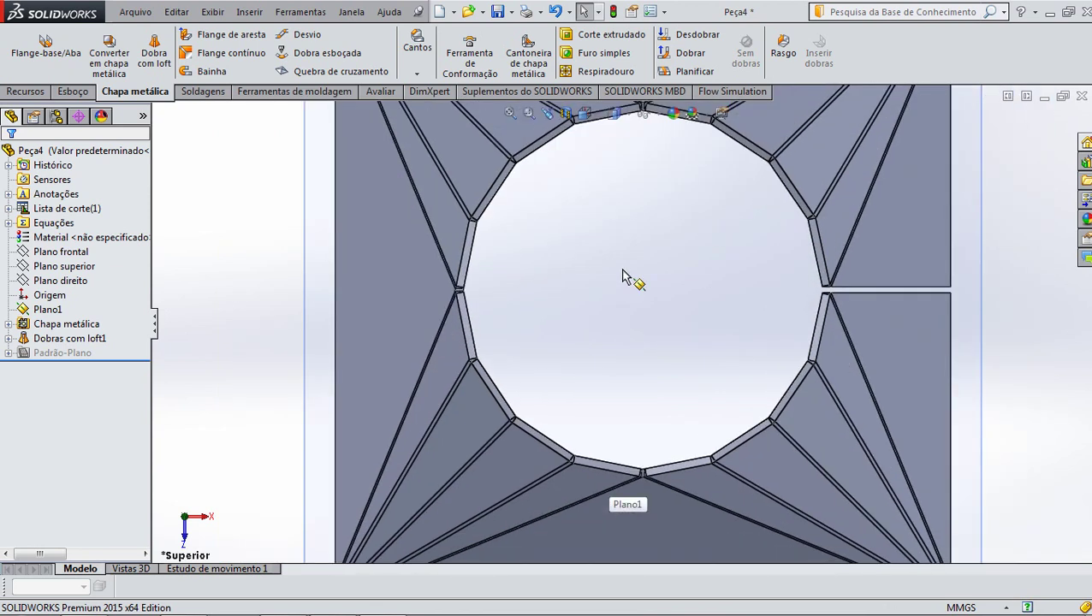
scroll(622, 272, up, 2)
mouse_move(617, 309)
middle_down()
mouse_move(630, 244)
mouse_move(668, 251)
mouse_move(673, 277)
mouse_move(653, 290)
mouse_move(633, 367)
middle_up()
scroll(604, 256, down, 2)
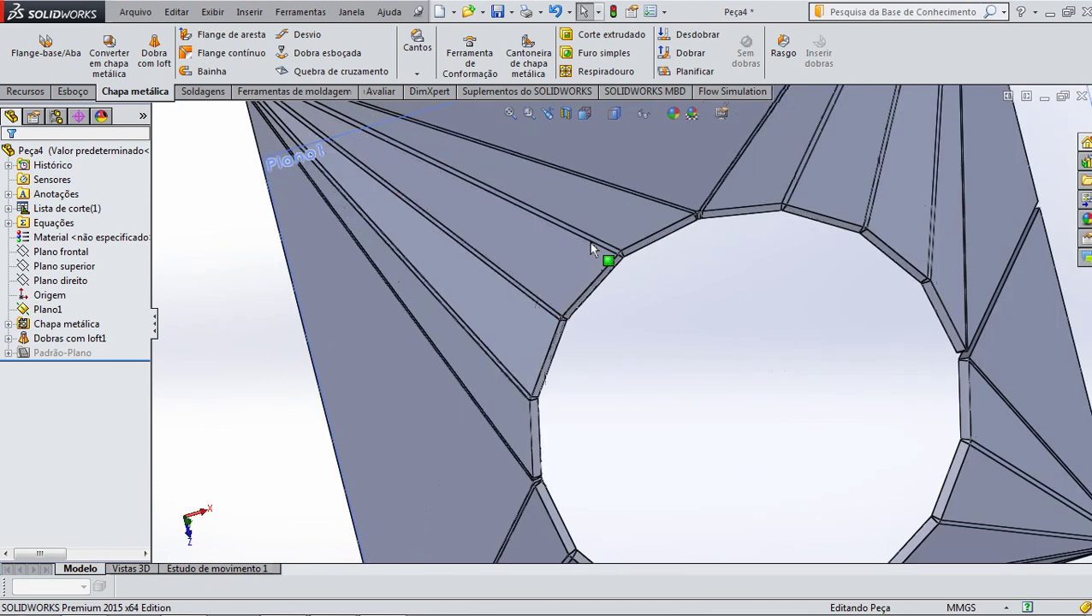
scroll(609, 261, down, 1)
scroll(614, 287, down, 1)
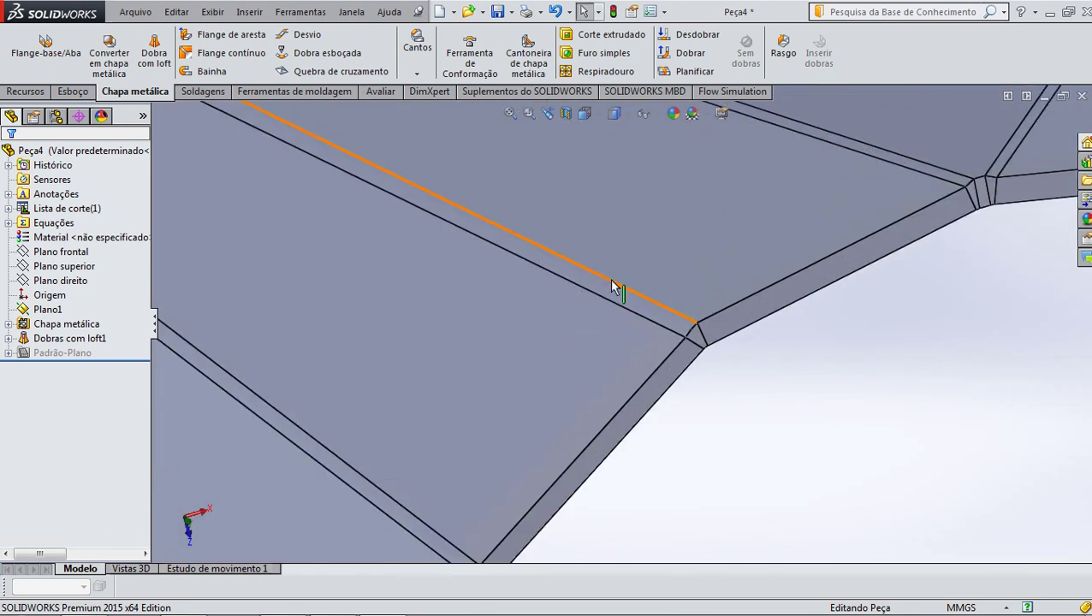
click(681, 327)
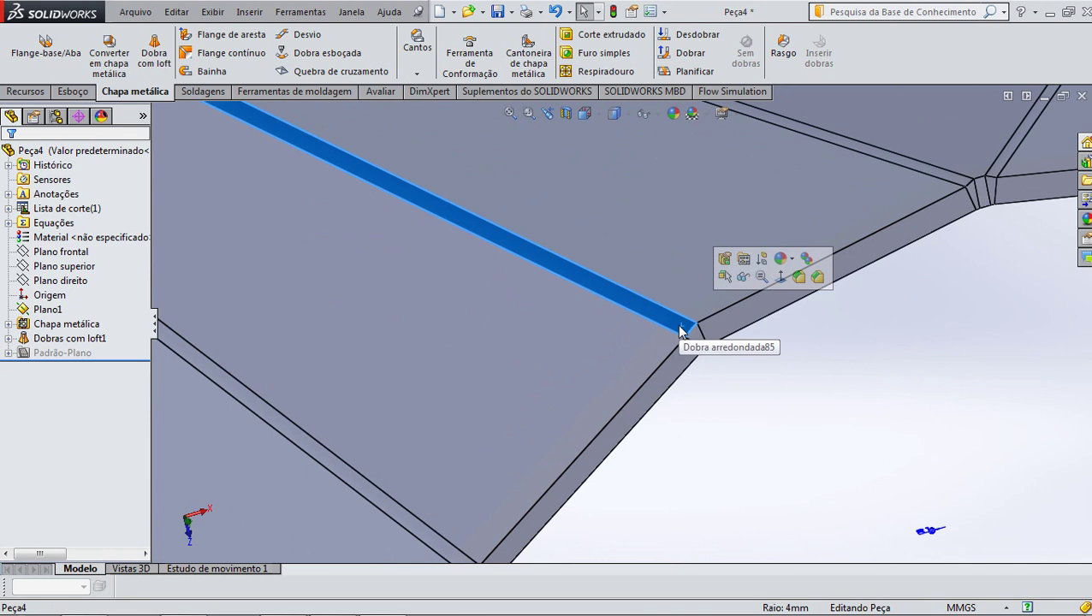
click(827, 382)
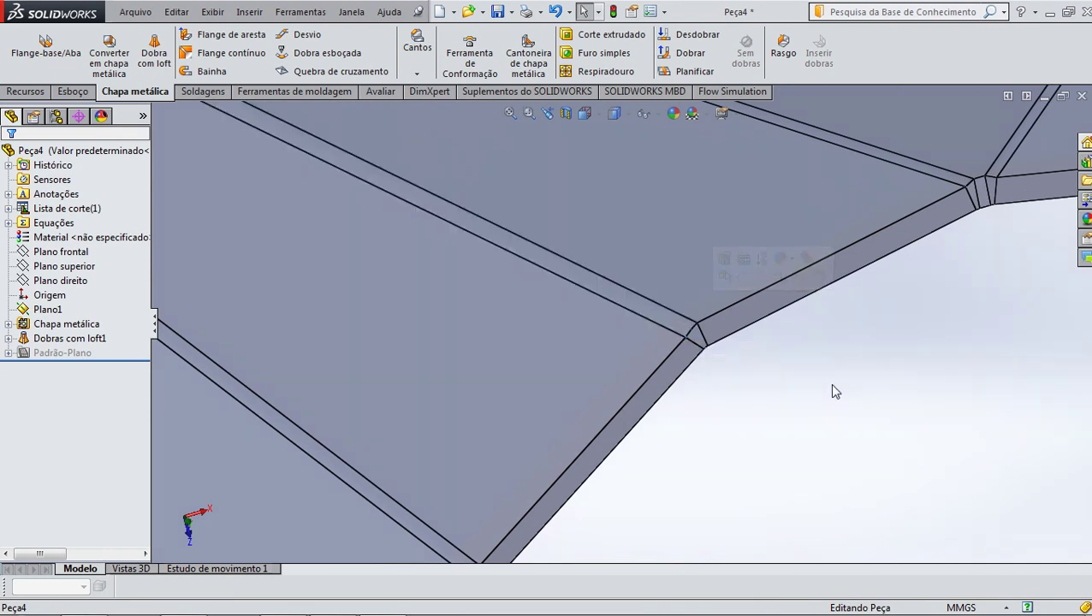
scroll(831, 392, up, 2)
scroll(835, 391, up, 3)
scroll(839, 395, up, 2)
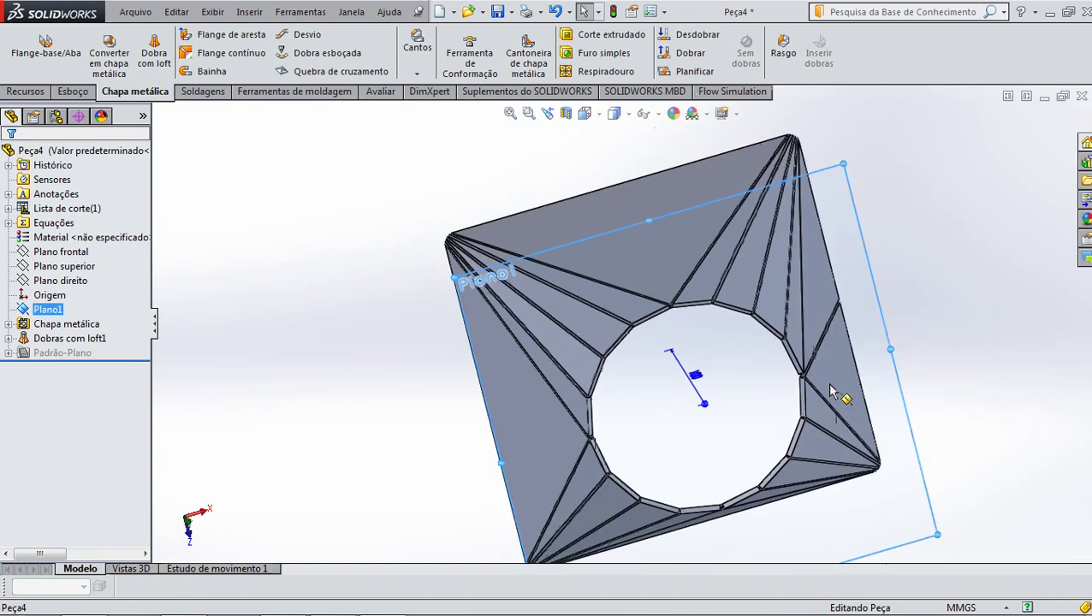
click(596, 115)
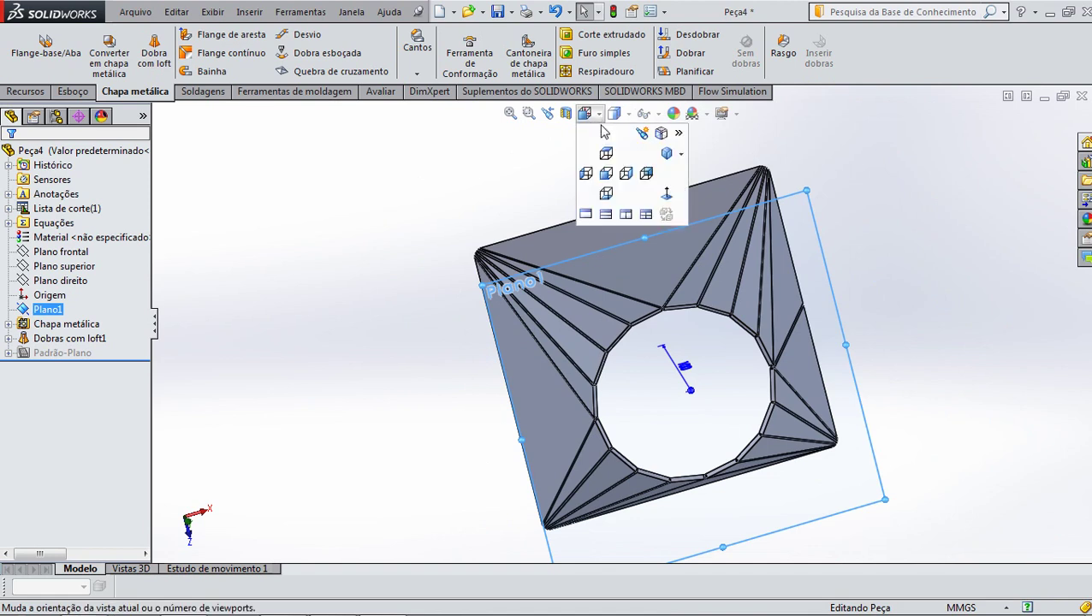
click(611, 160)
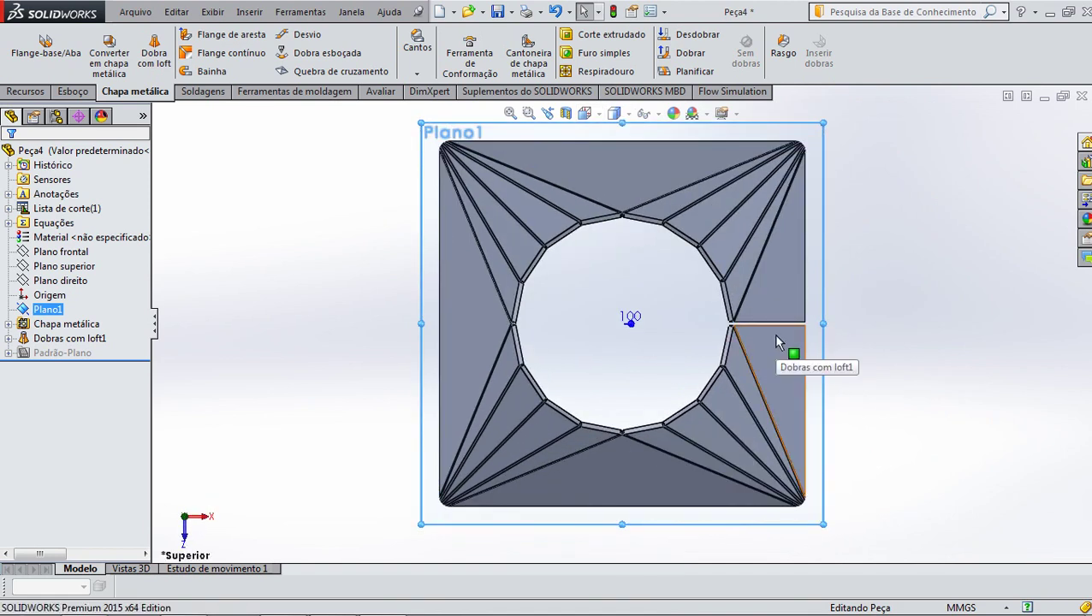
Flatten the part with Planificar and orbit to show the flat sheet's larger face
click(698, 72)
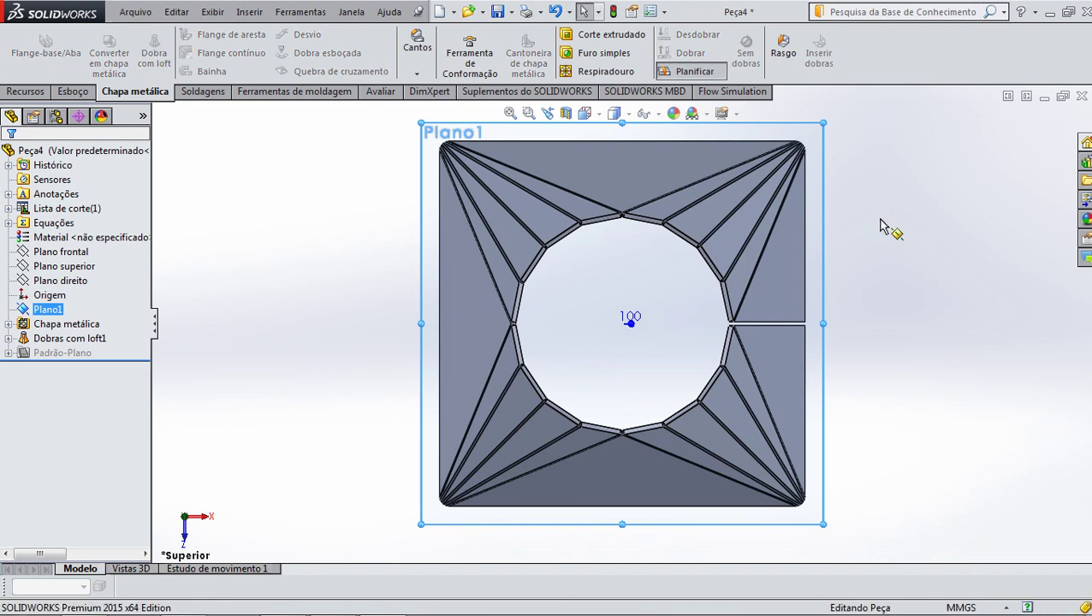
scroll(698, 264, up, 3)
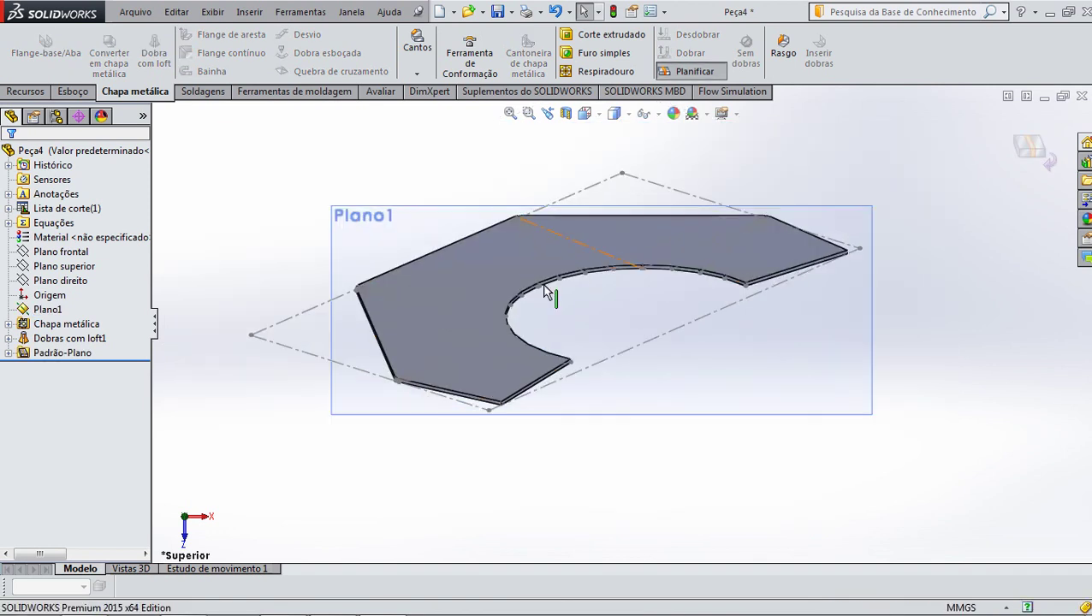
scroll(552, 295, down, 2)
scroll(569, 305, down, 2)
mouse_move(568, 304)
middle_down()
mouse_move(567, 409)
mouse_move(553, 382)
mouse_move(556, 283)
mouse_move(540, 258)
middle_up()
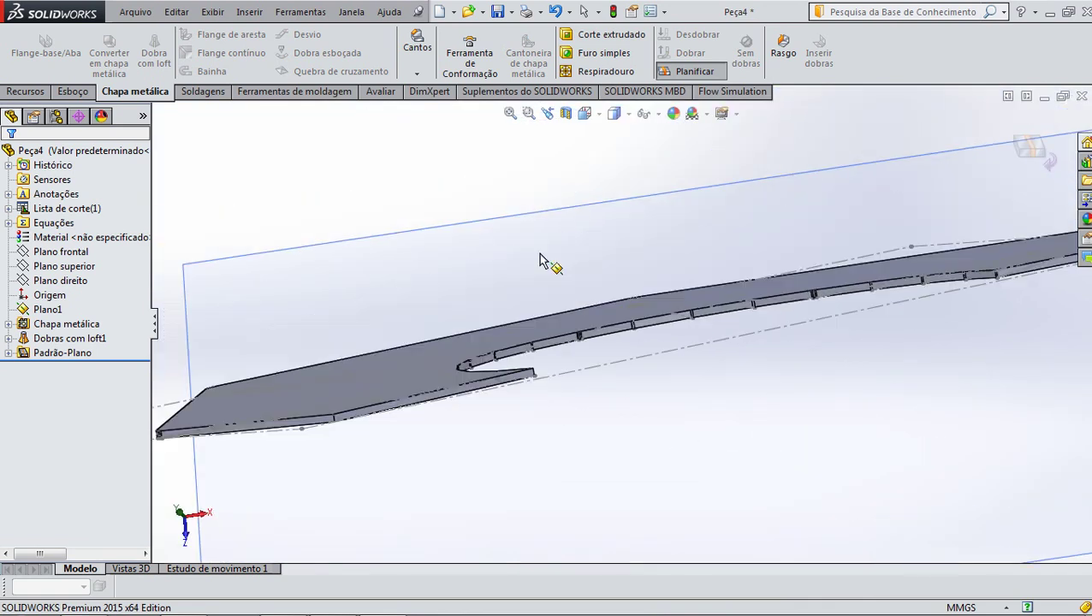
scroll(724, 329, down, 3)
scroll(762, 300, down, 3)
scroll(758, 336, down, 3)
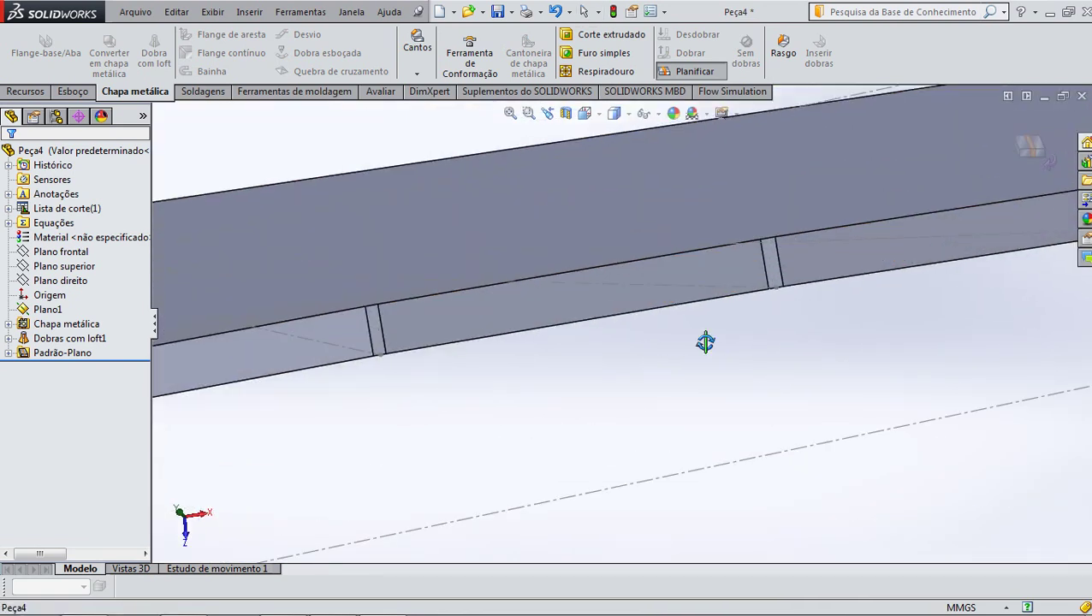
mouse_move(705, 343)
middle_down()
mouse_move(703, 318)
mouse_move(639, 371)
mouse_move(663, 446)
middle_up()
scroll(702, 318, up, 2)
scroll(707, 324, up, 2)
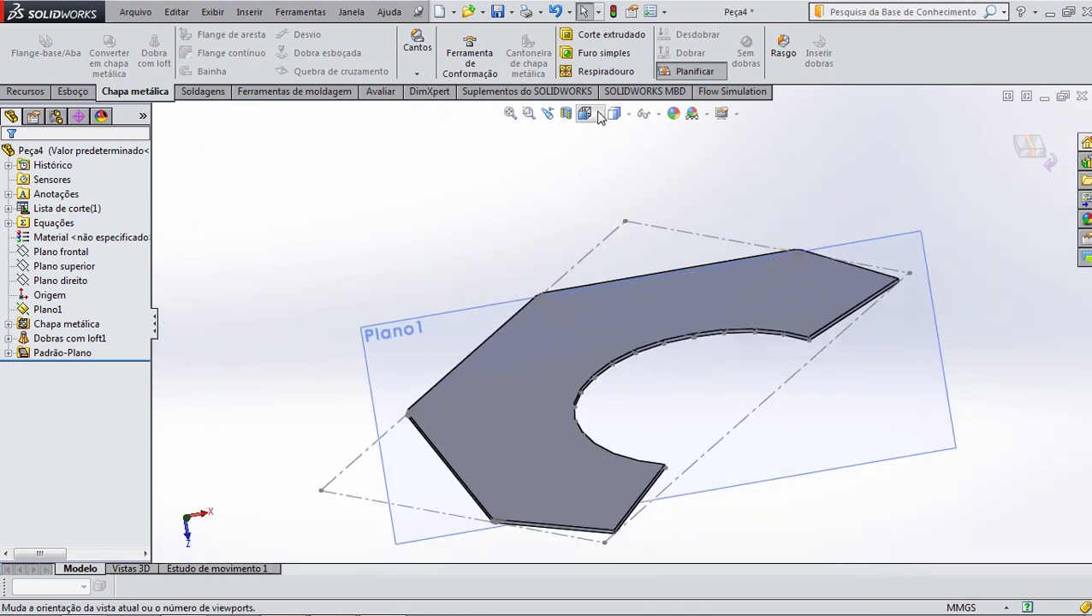
Return to the Top view, zoom, and orbit the flat pattern into a tilted 3D view
key(ctrl+5)
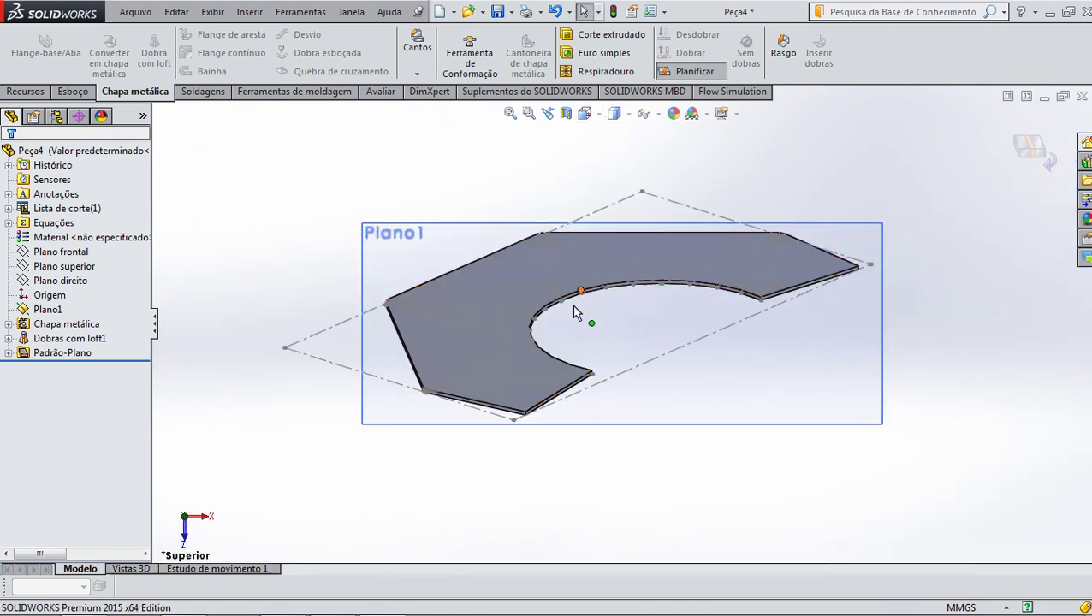
scroll(514, 343, down, 3)
scroll(367, 336, down, 3)
scroll(369, 339, down, 2)
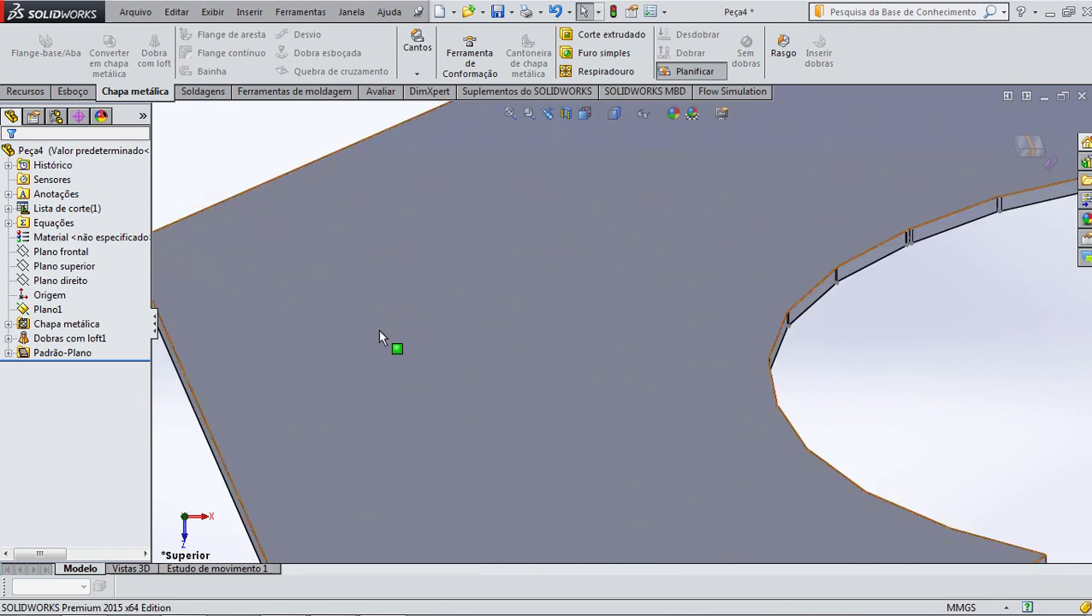
scroll(390, 329, up, 5)
scroll(391, 330, up, 3)
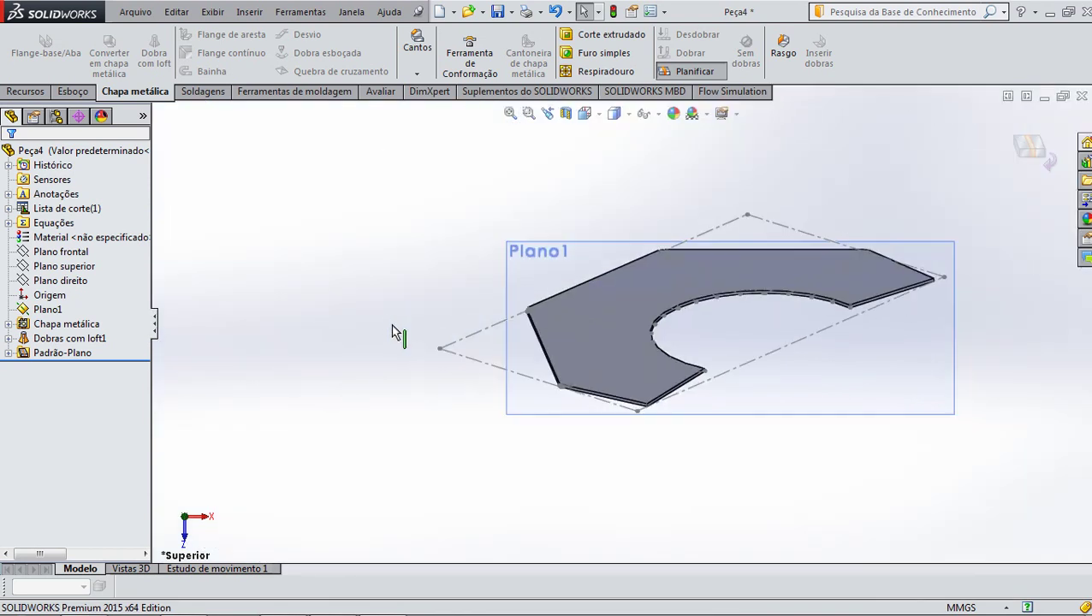
mouse_move(661, 343)
middle_down()
mouse_move(678, 508)
mouse_move(724, 456)
mouse_move(703, 377)
mouse_move(731, 342)
mouse_move(697, 378)
mouse_move(729, 380)
mouse_move(695, 354)
mouse_move(708, 360)
mouse_move(731, 317)
mouse_move(715, 197)
middle_up()
Unflatten Peça4 to its bent square-to-round transition and fit it in isometric view
click(696, 74)
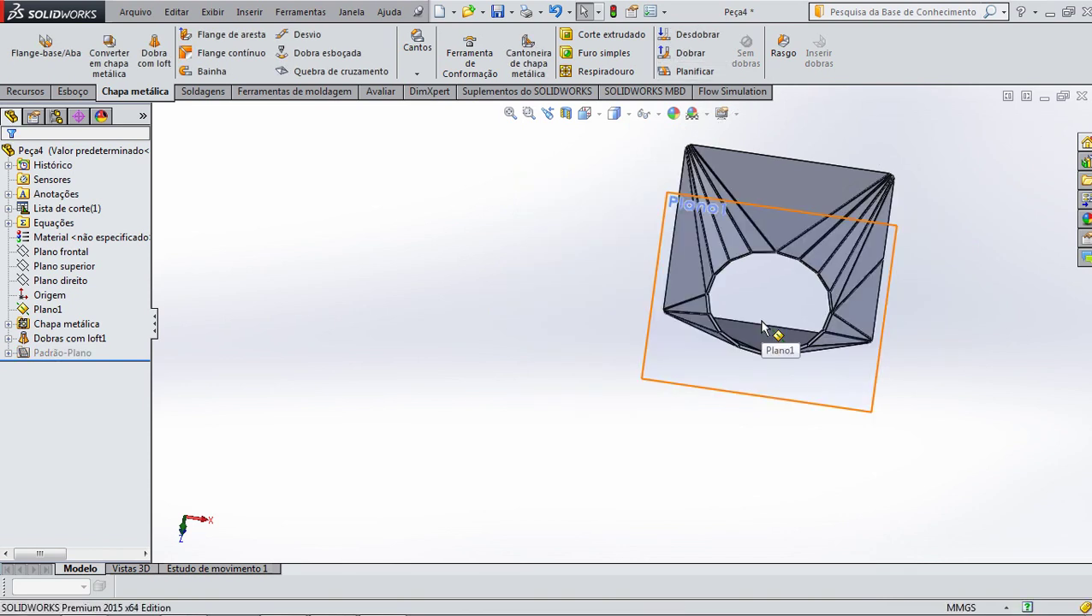
click(598, 117)
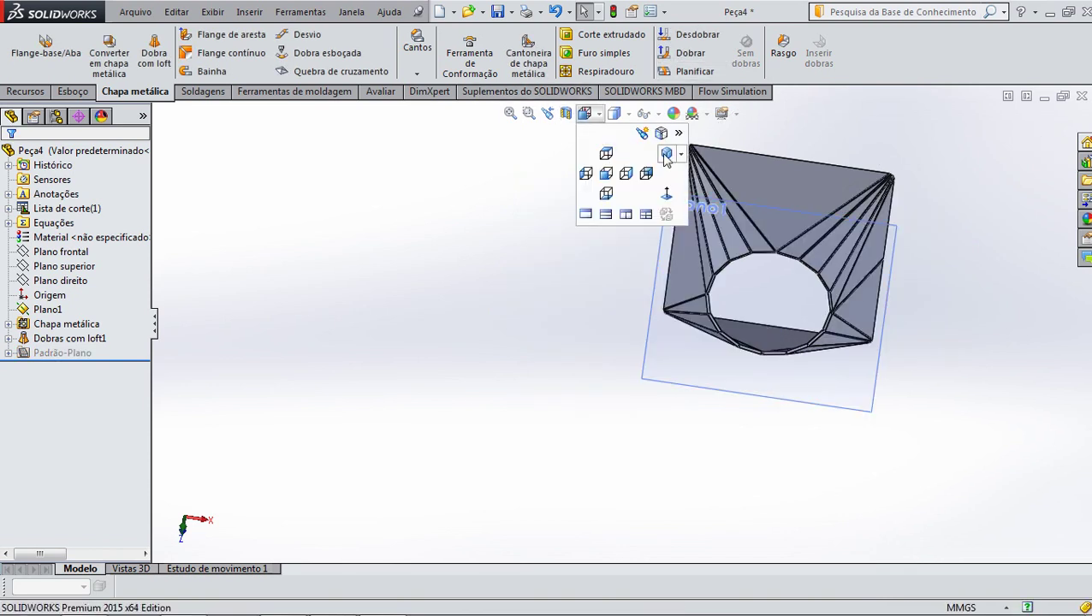
click(665, 152)
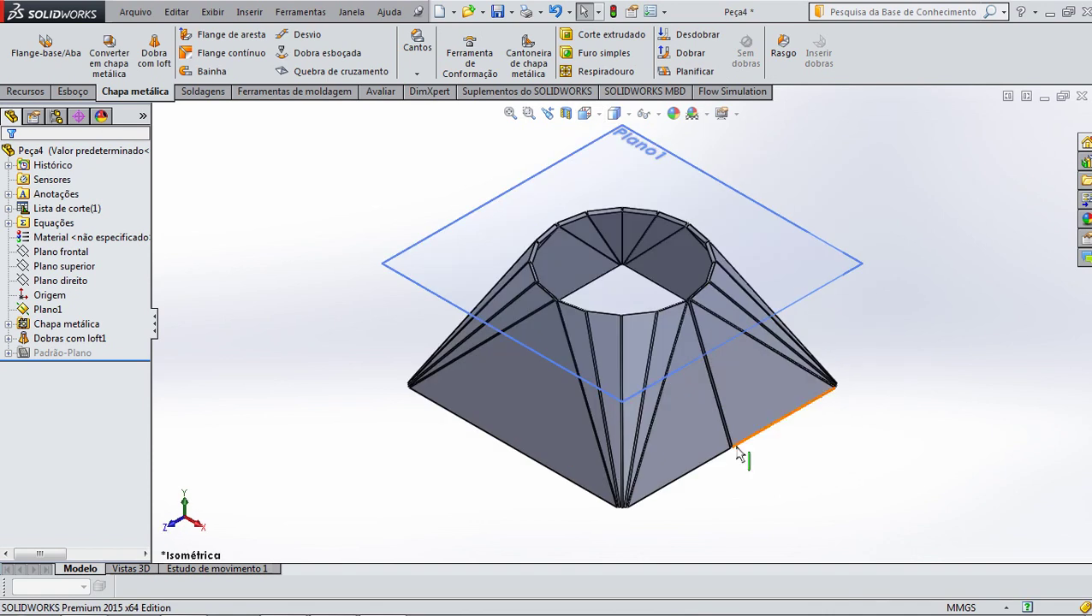
scroll(775, 463, down, 2)
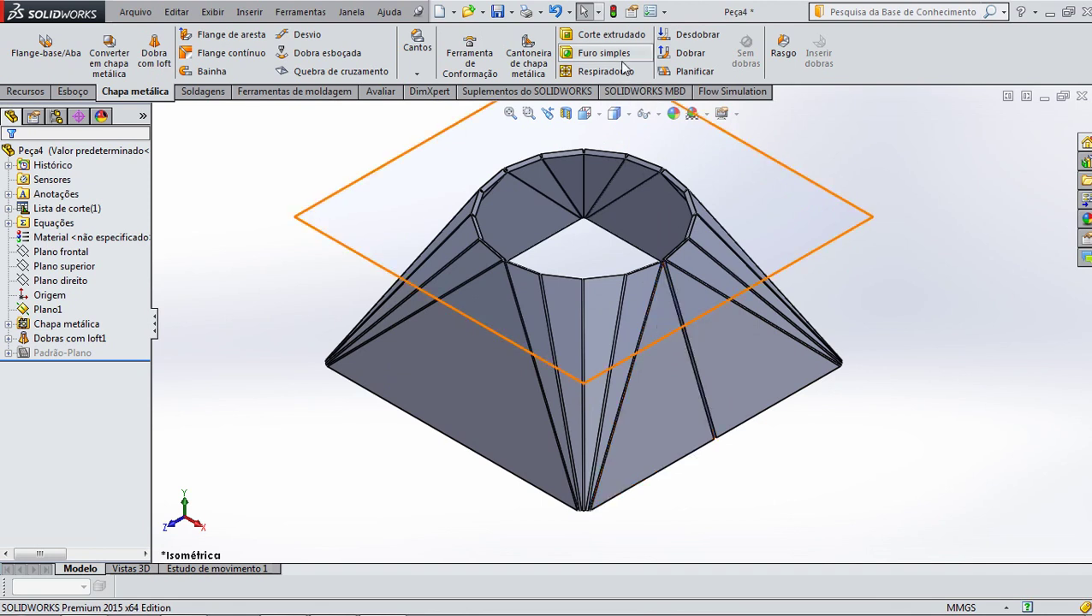
click(709, 196)
key(f)
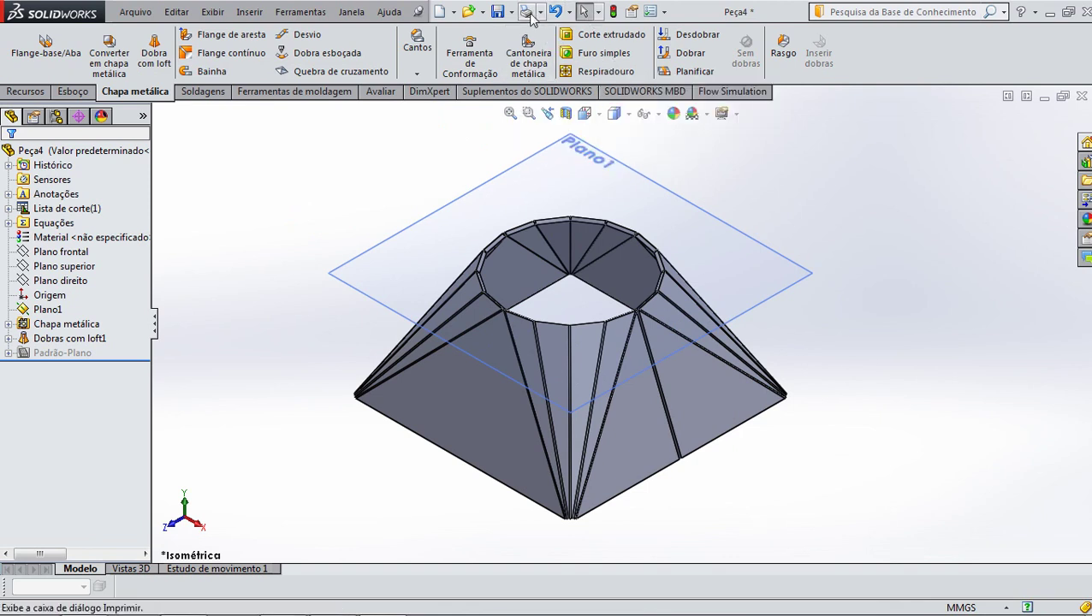
Create a new part, Peça5, select Plano superior and view it from the Top
click(439, 12)
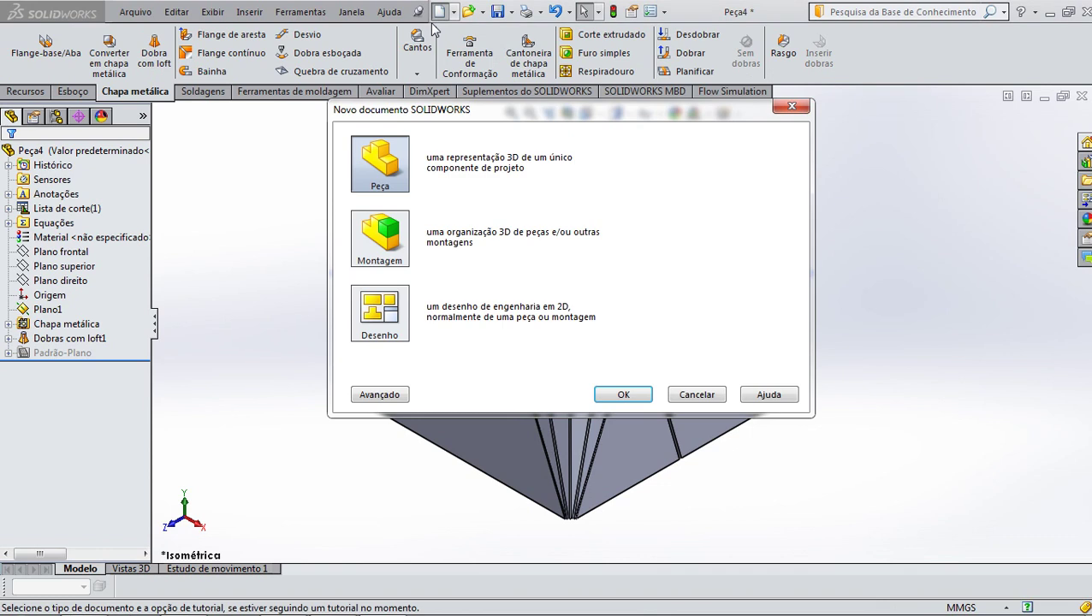
click(614, 393)
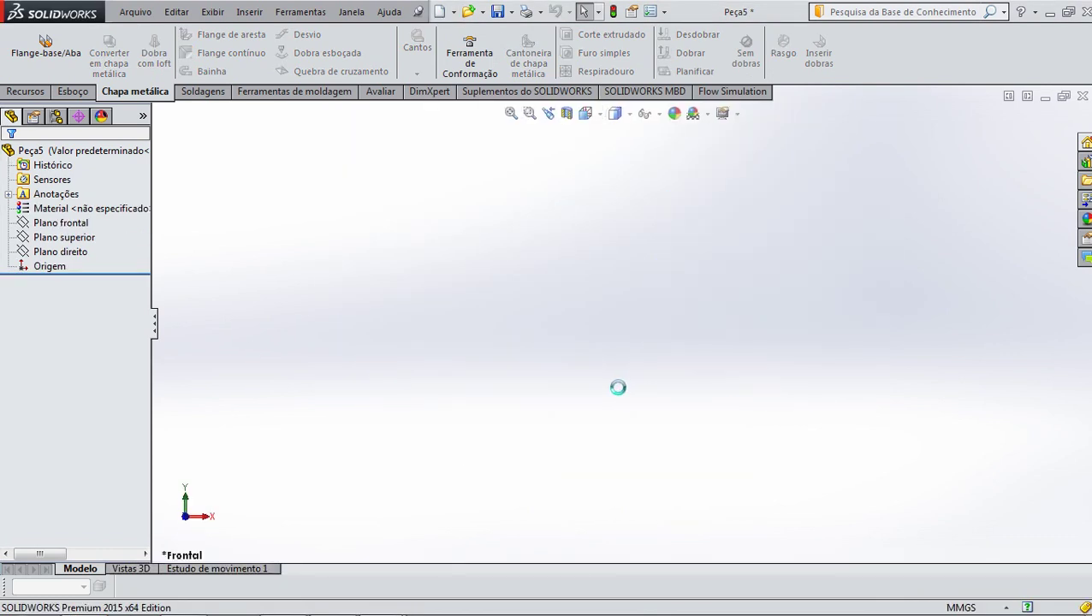
click(77, 225)
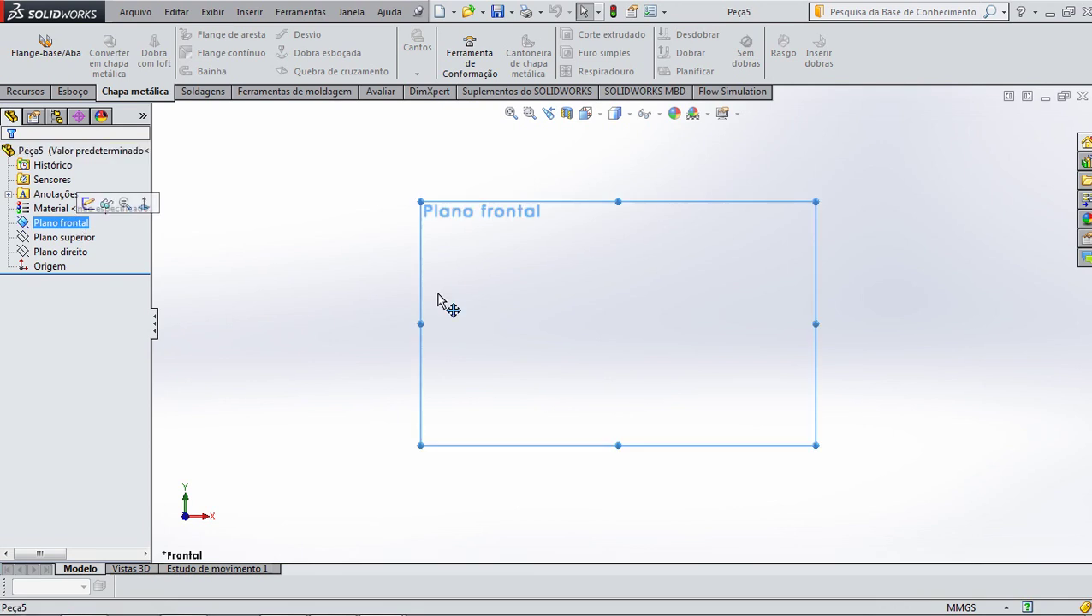
scroll(624, 281, down, 1)
scroll(627, 278, down, 1)
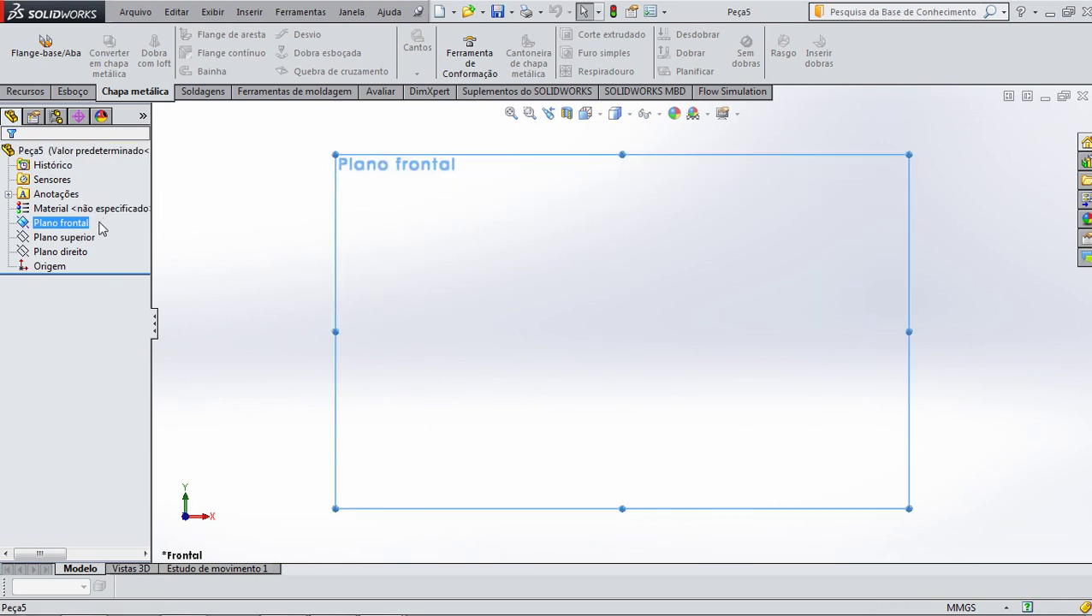
click(85, 251)
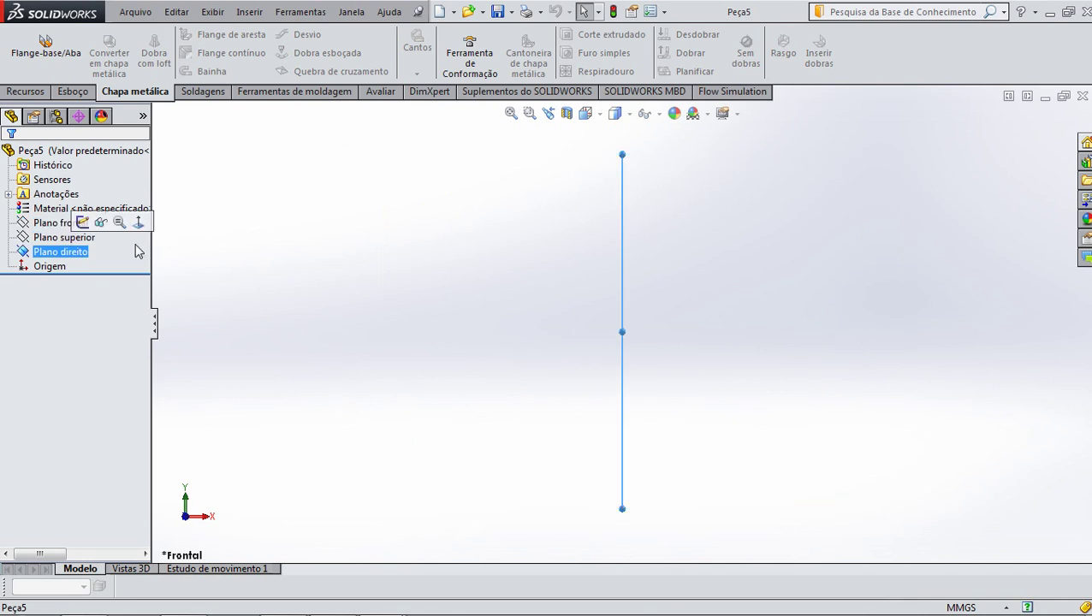
click(77, 237)
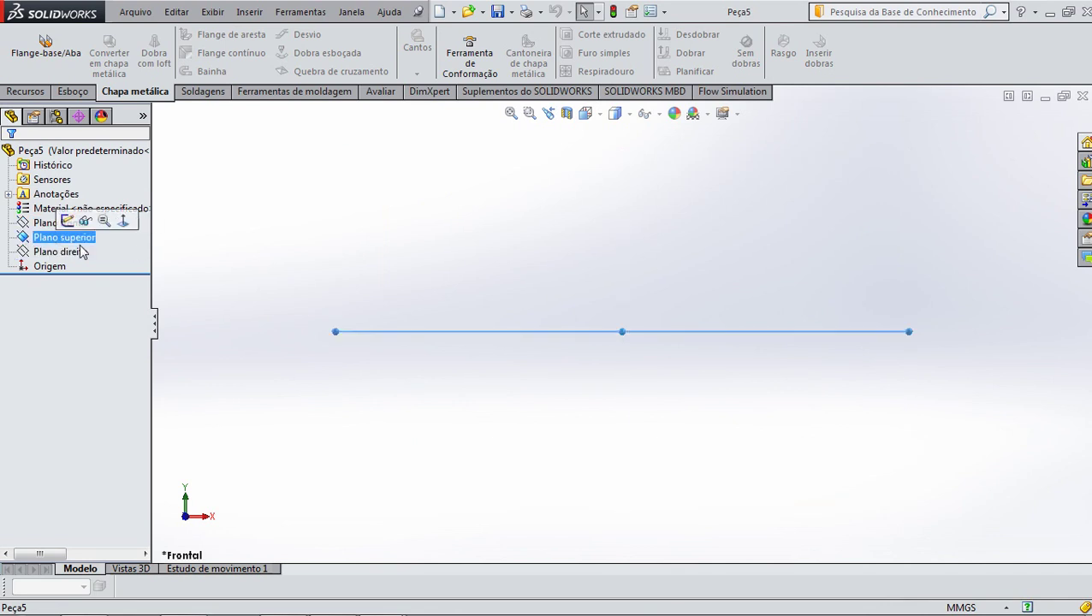
click(587, 114)
click(611, 158)
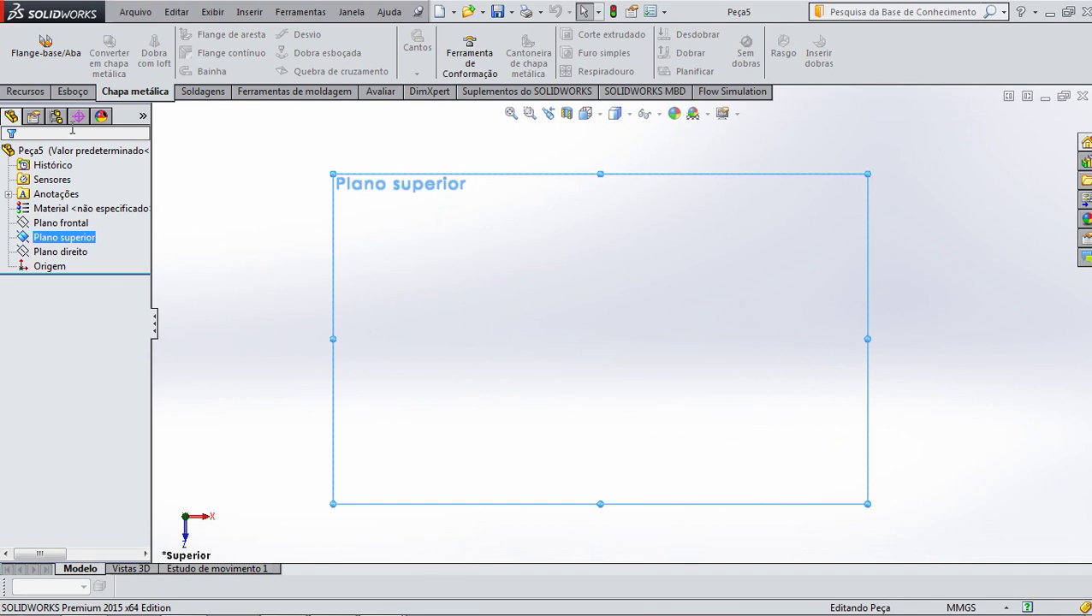
click(67, 94)
Draw a circle centred on the origin of the top plane
click(137, 34)
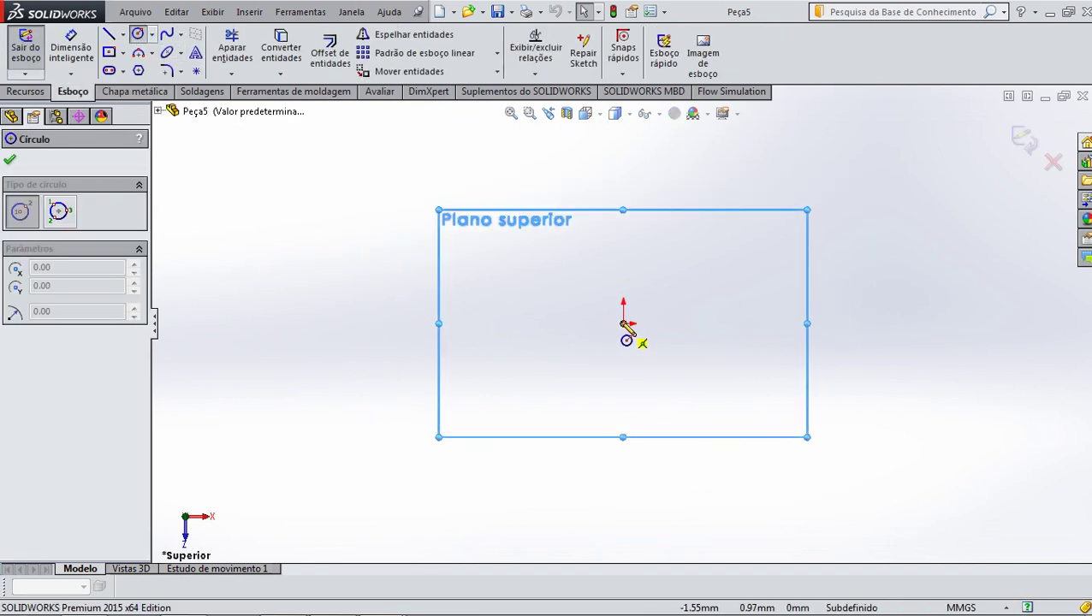
click(624, 323)
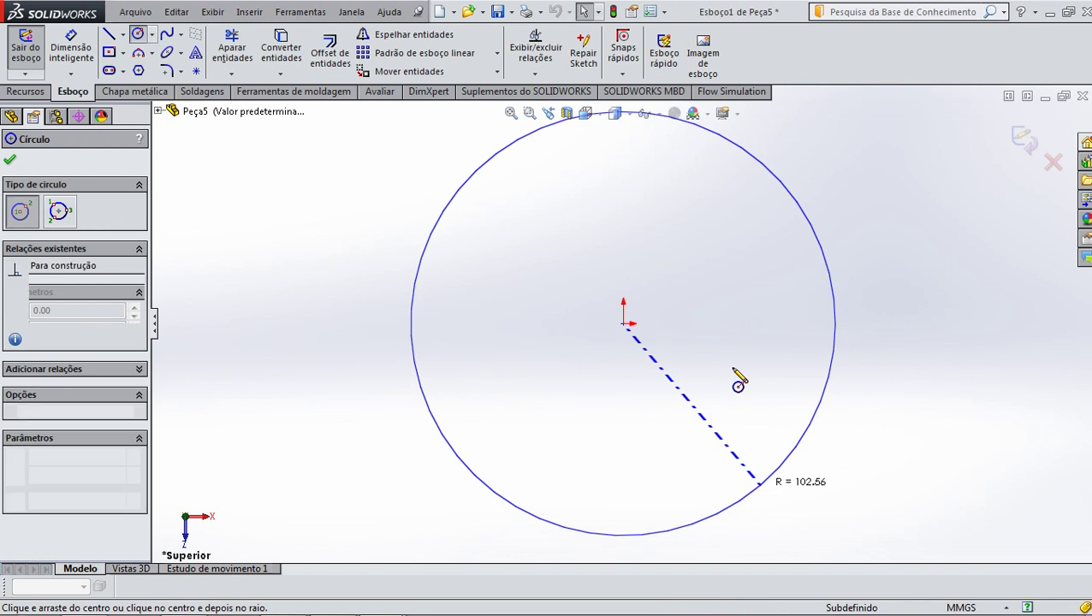
click(773, 473)
click(10, 161)
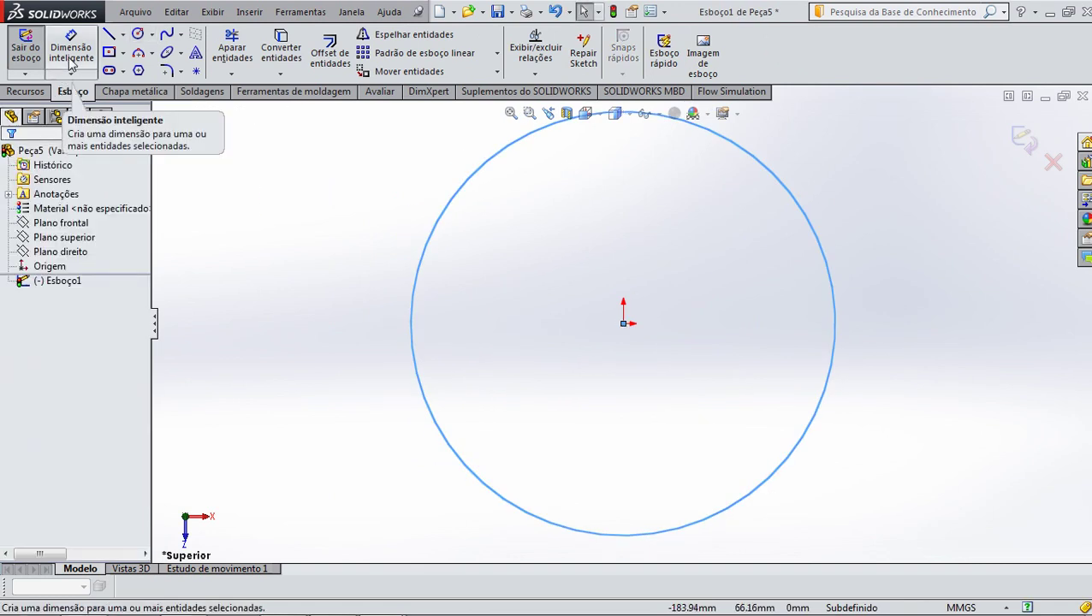
click(409, 334)
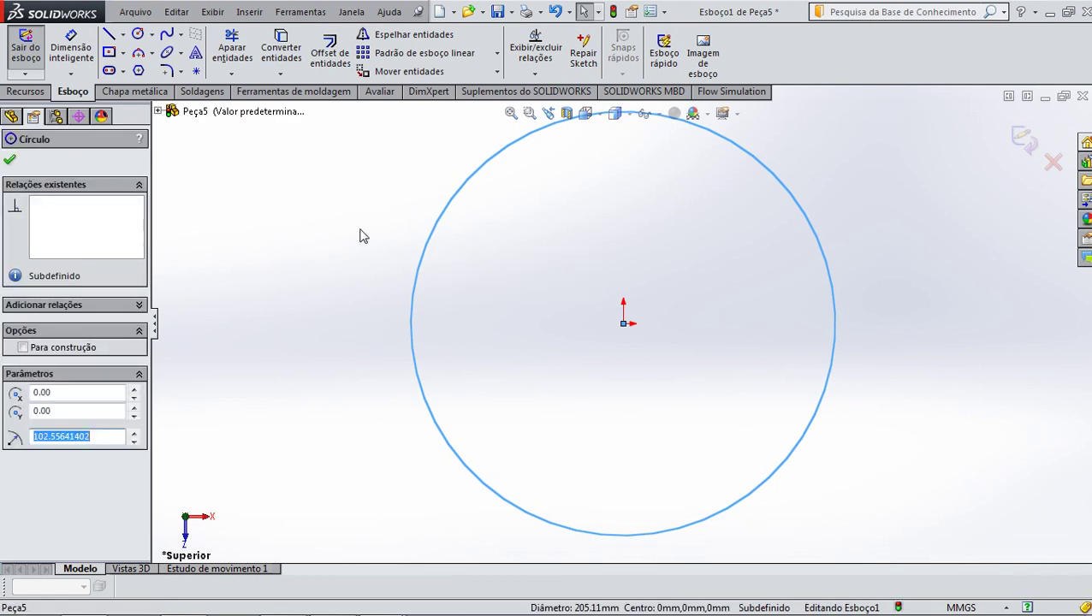
click(10, 160)
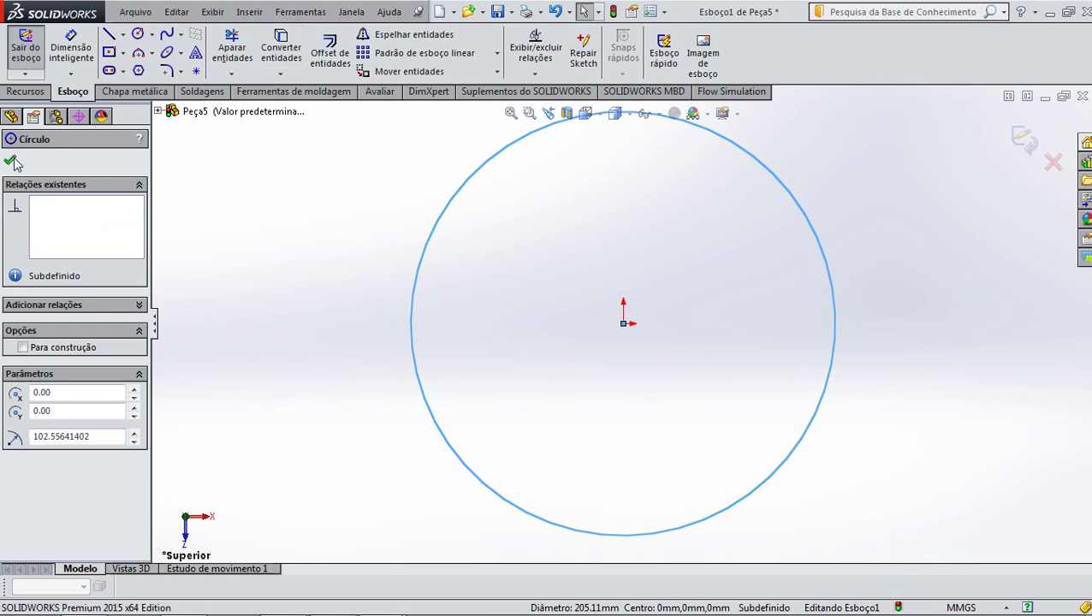
Dimension the circle's diameter at 200 mm
click(76, 38)
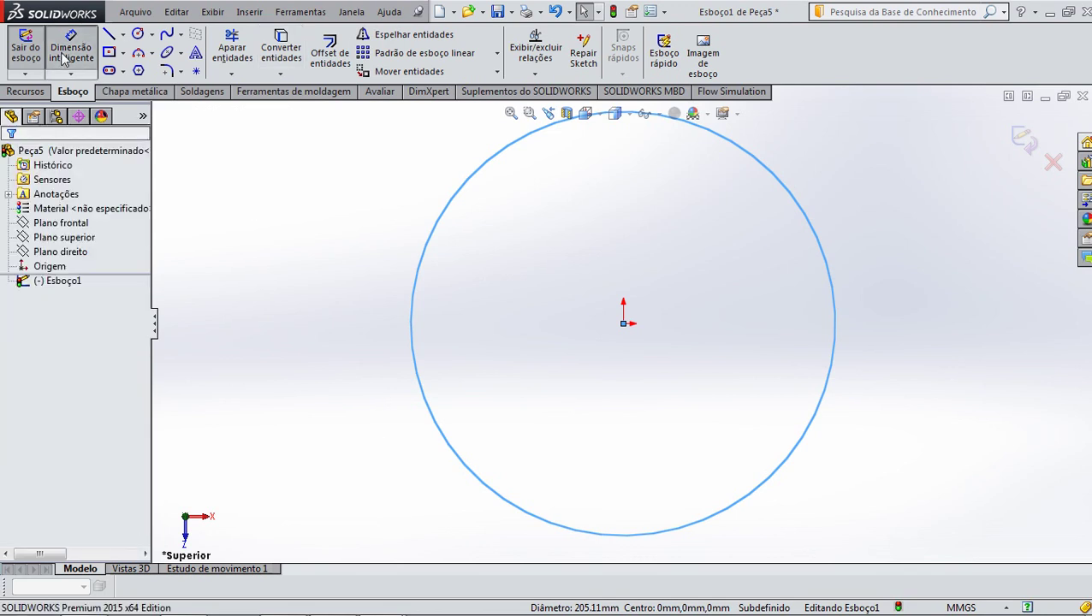
click(415, 383)
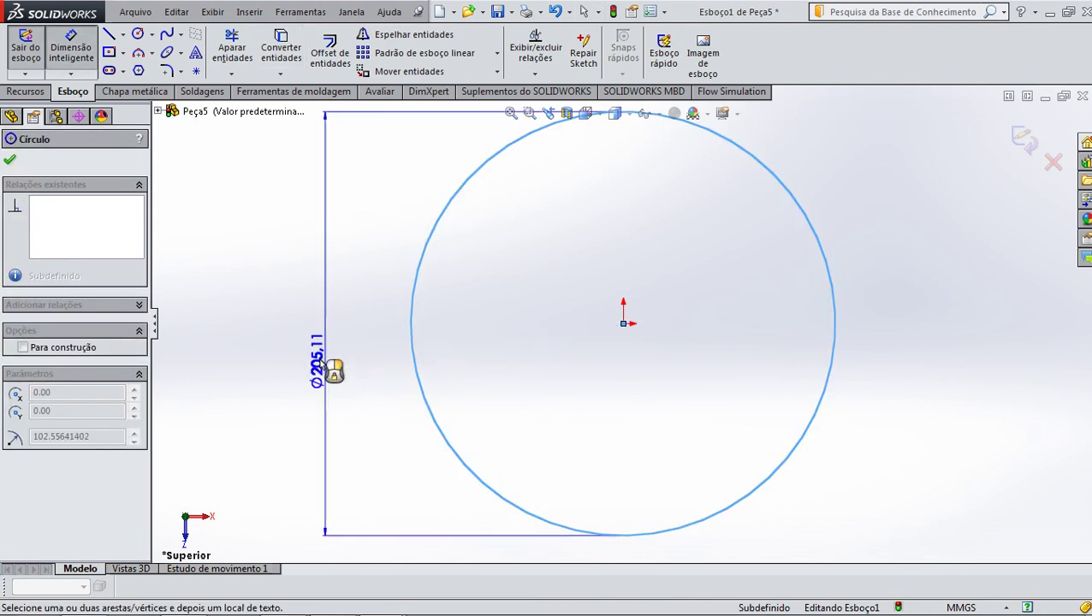
click(301, 318)
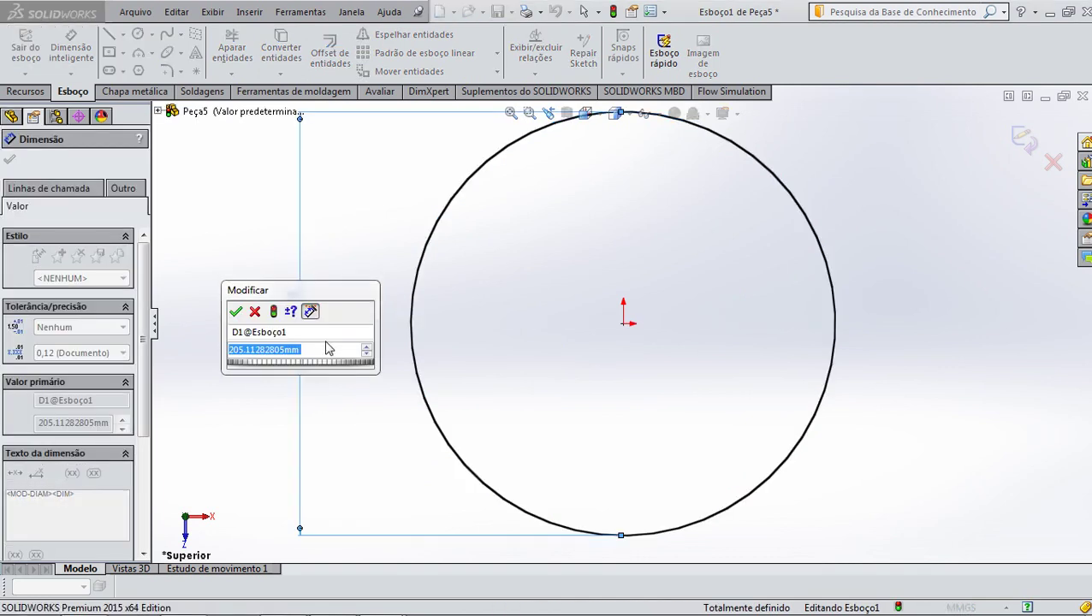
text(200)
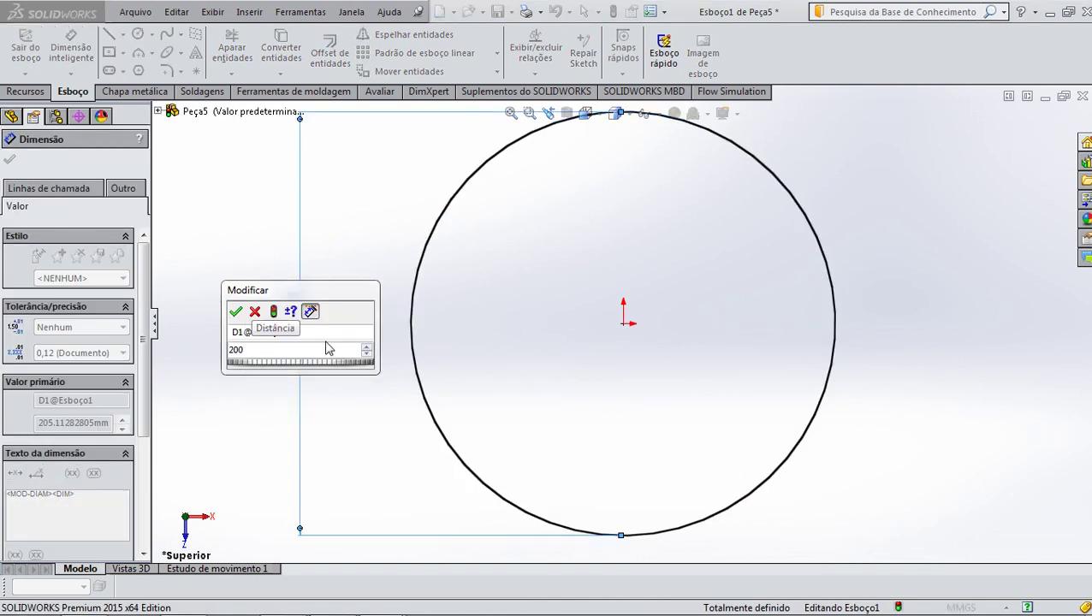
key(Return)
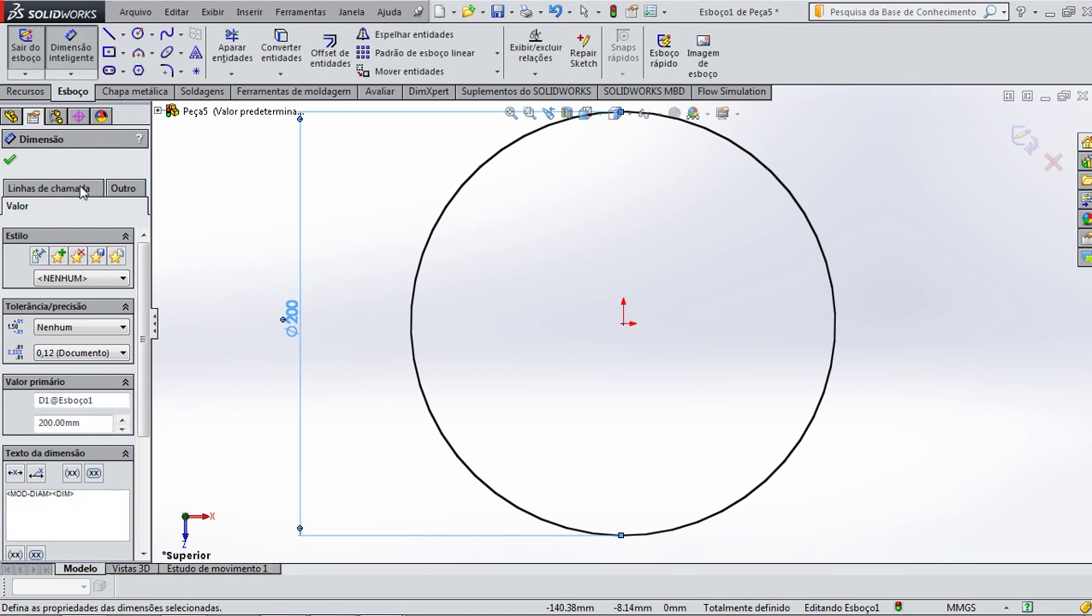
click(11, 161)
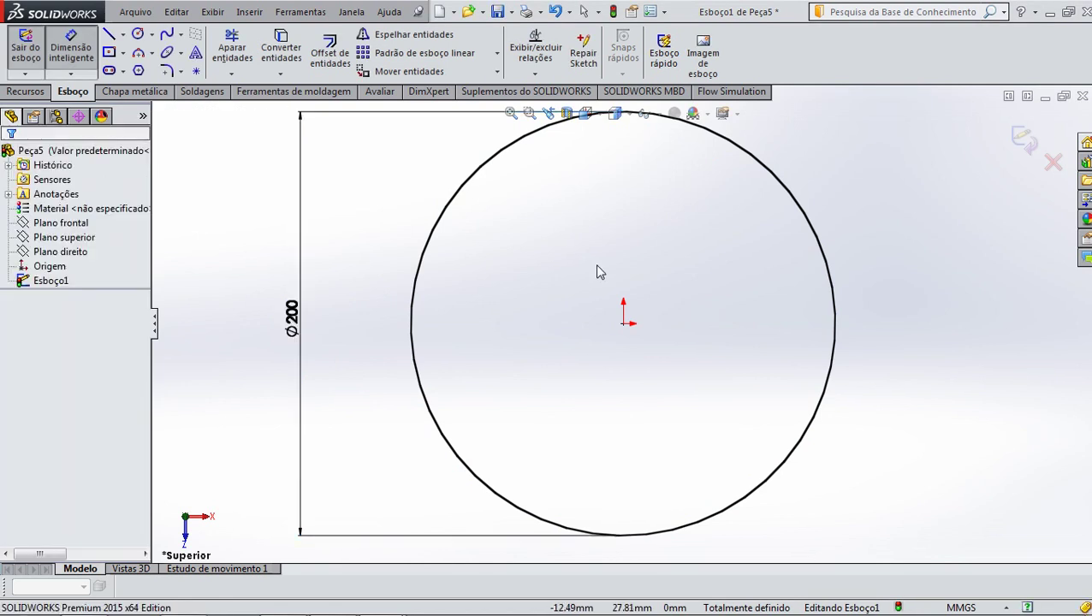
scroll(598, 268, up, 3)
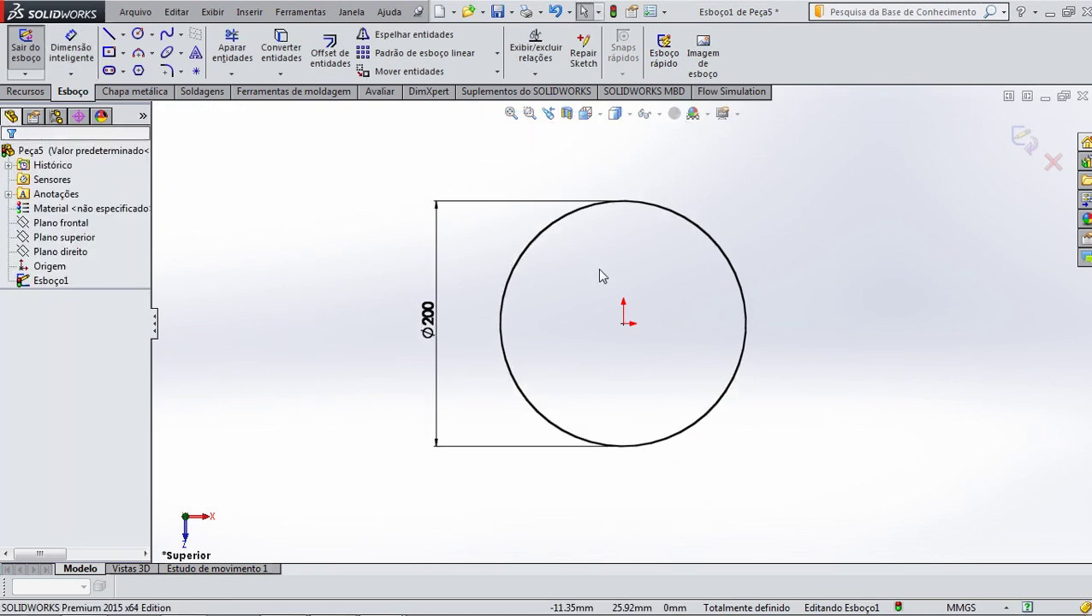
Reopen Esboço1 and draw a short horizontal line across the circle's right edge
click(1023, 139)
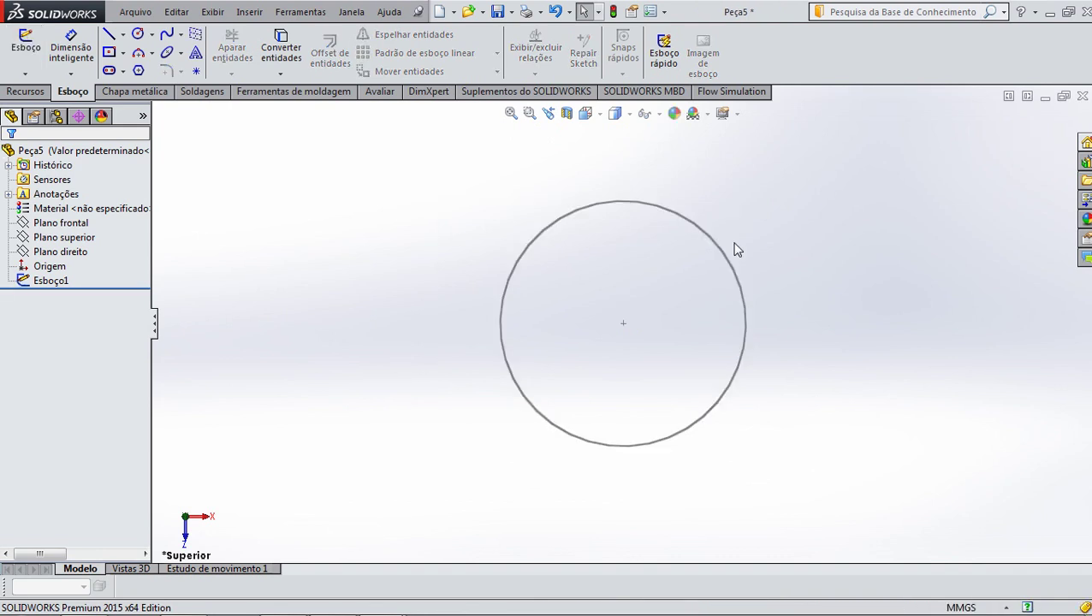
double_click(732, 377)
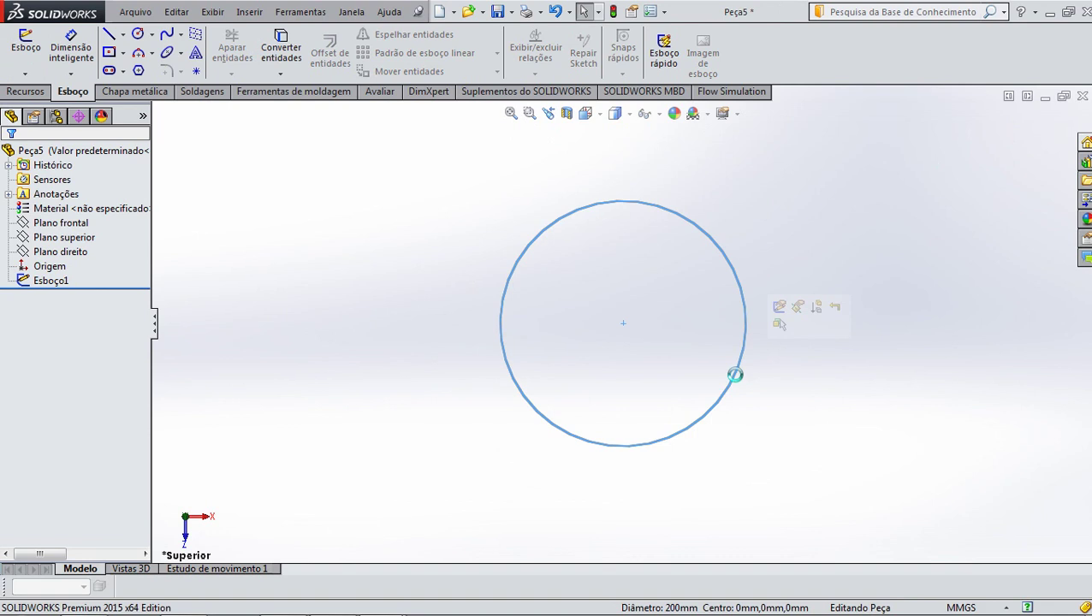
key(f)
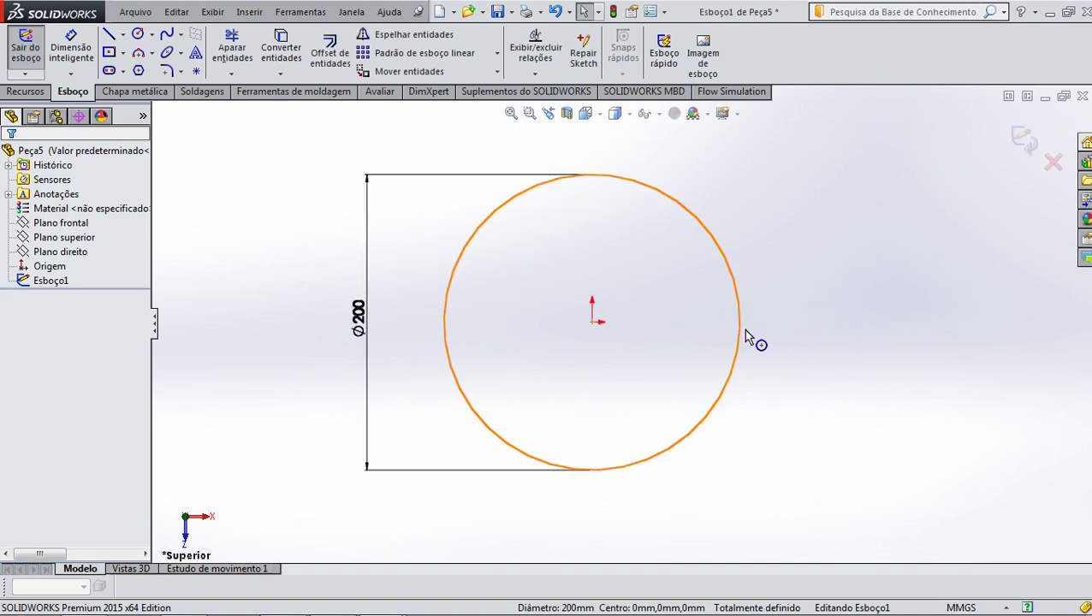
click(109, 34)
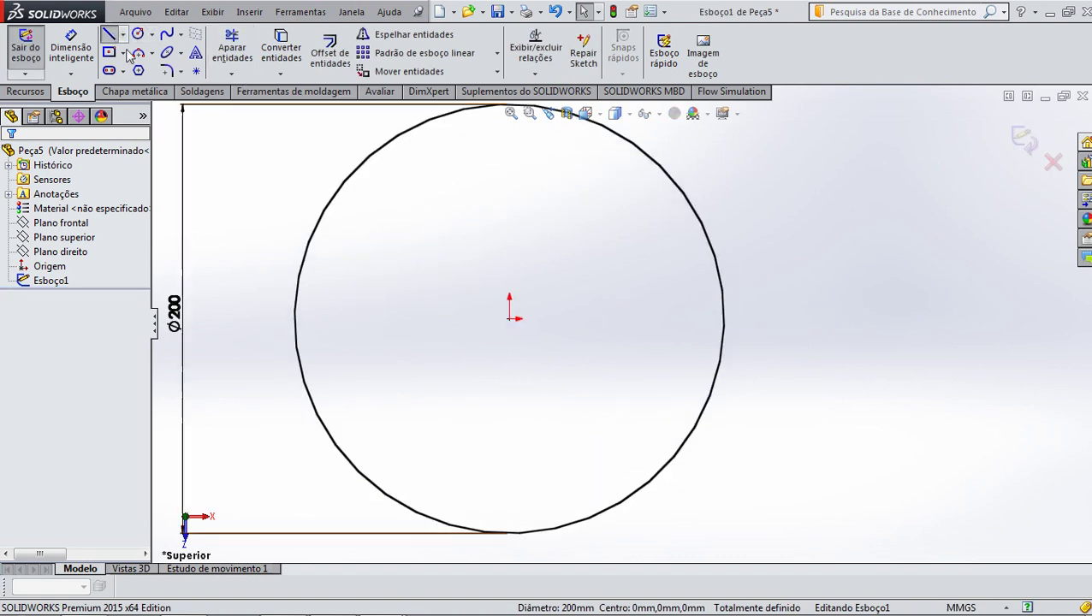
click(717, 321)
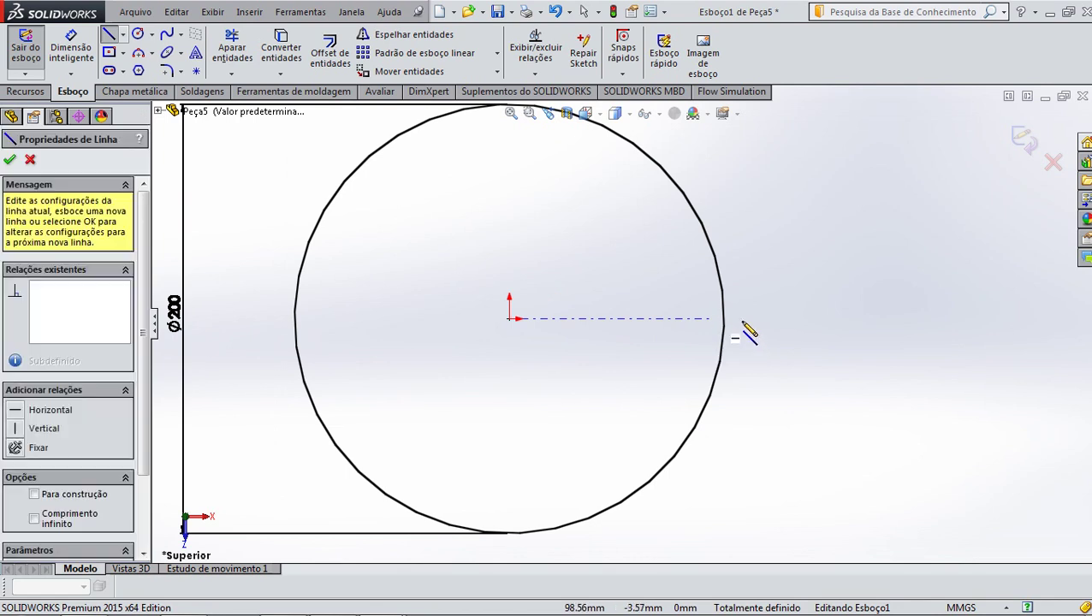
click(742, 319)
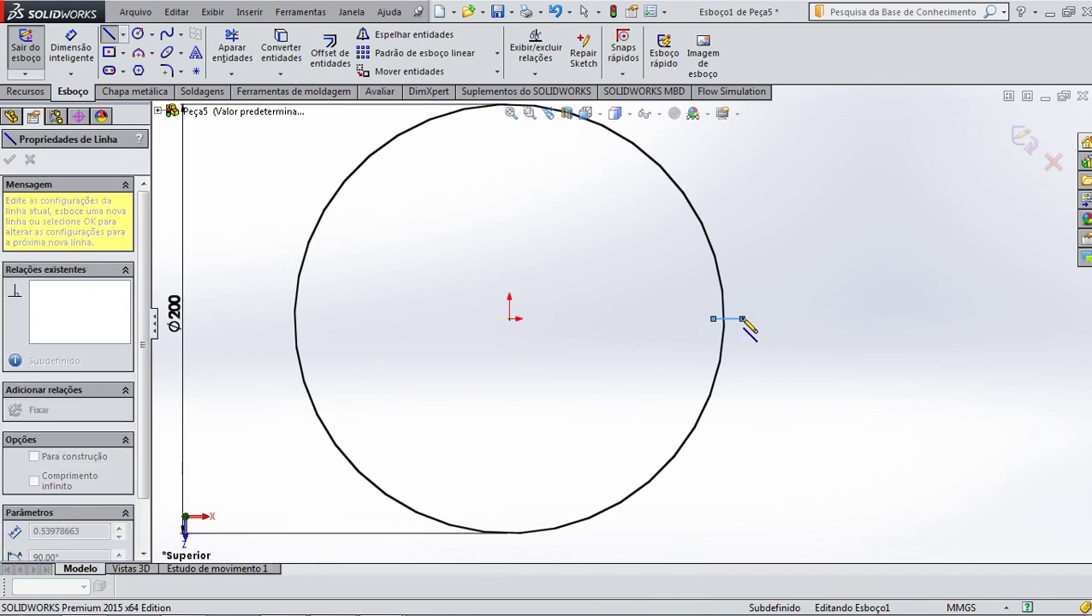
key(Escape)
key(Escape)
scroll(751, 334, down, 3)
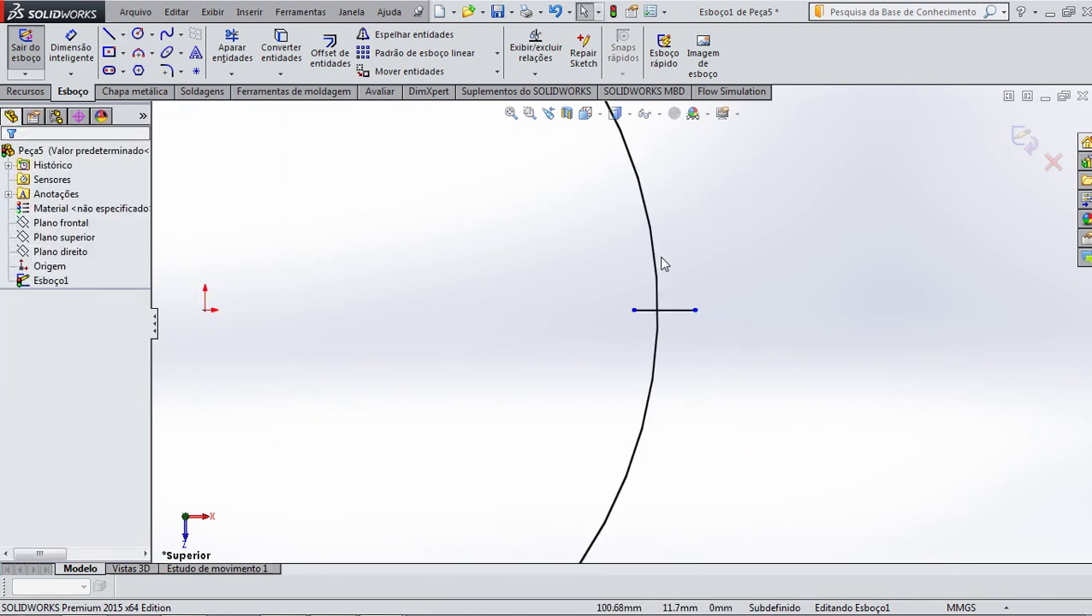
click(319, 67)
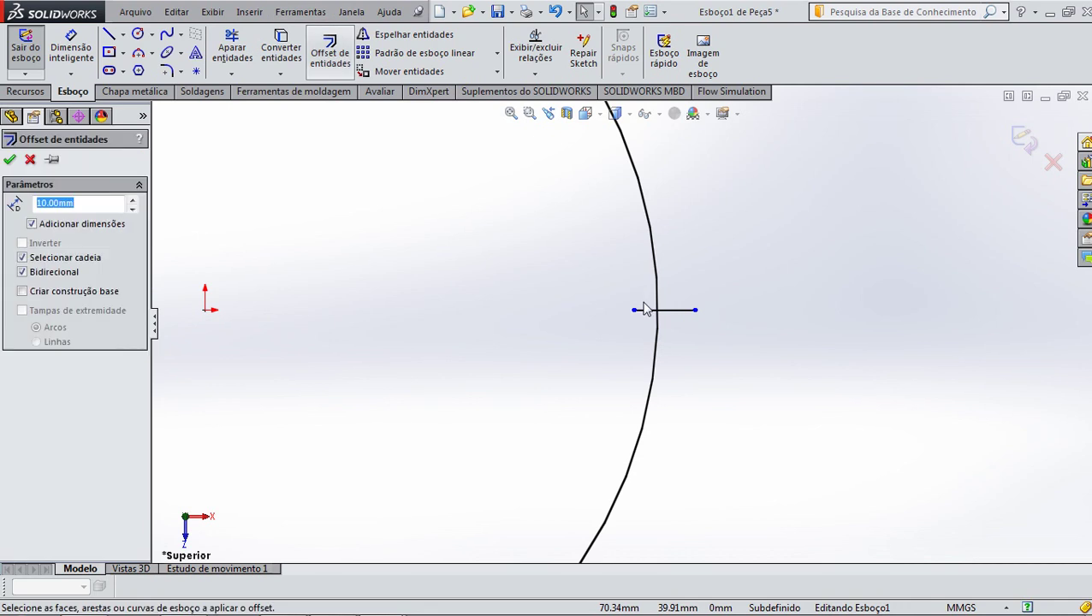
Offset the short line 1 mm both ways and trim the circle arc between the lines
click(669, 313)
text(1)
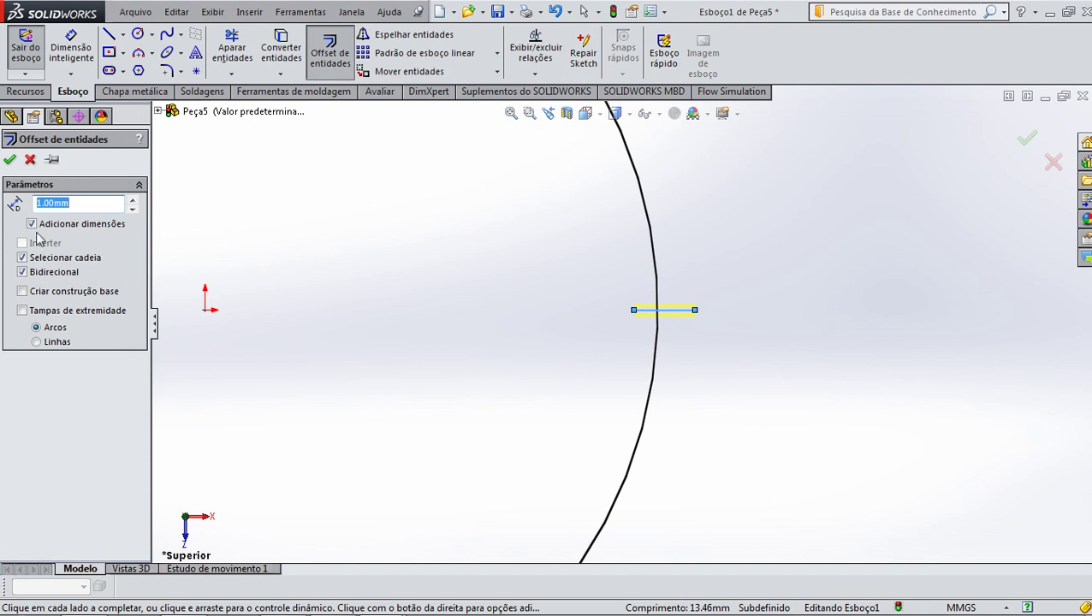
click(9, 160)
scroll(599, 304, down, 2)
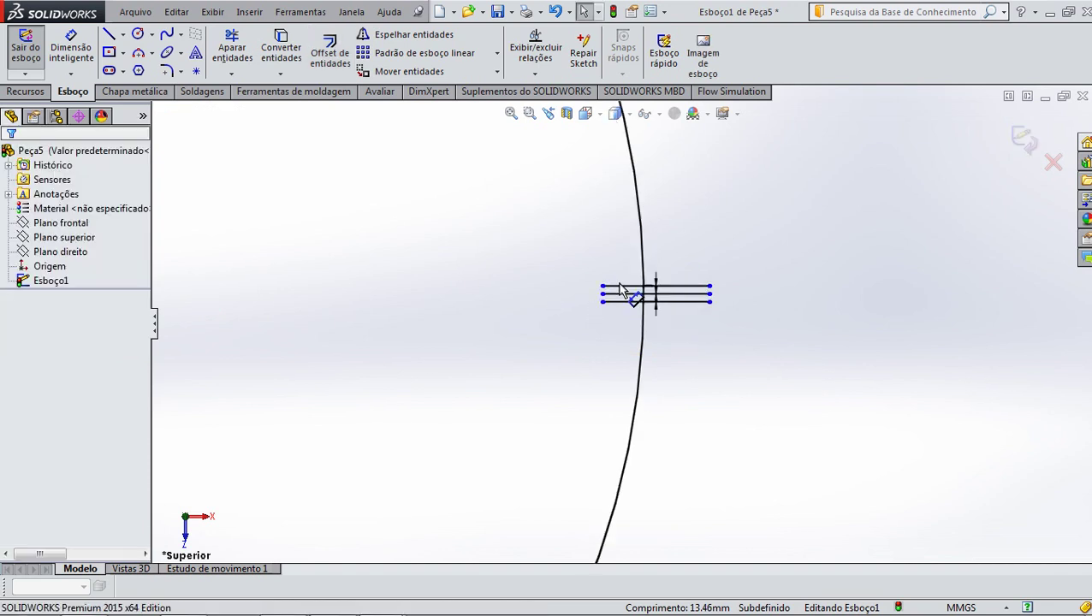
scroll(625, 287, down, 2)
scroll(676, 281, down, 2)
scroll(724, 281, down, 1)
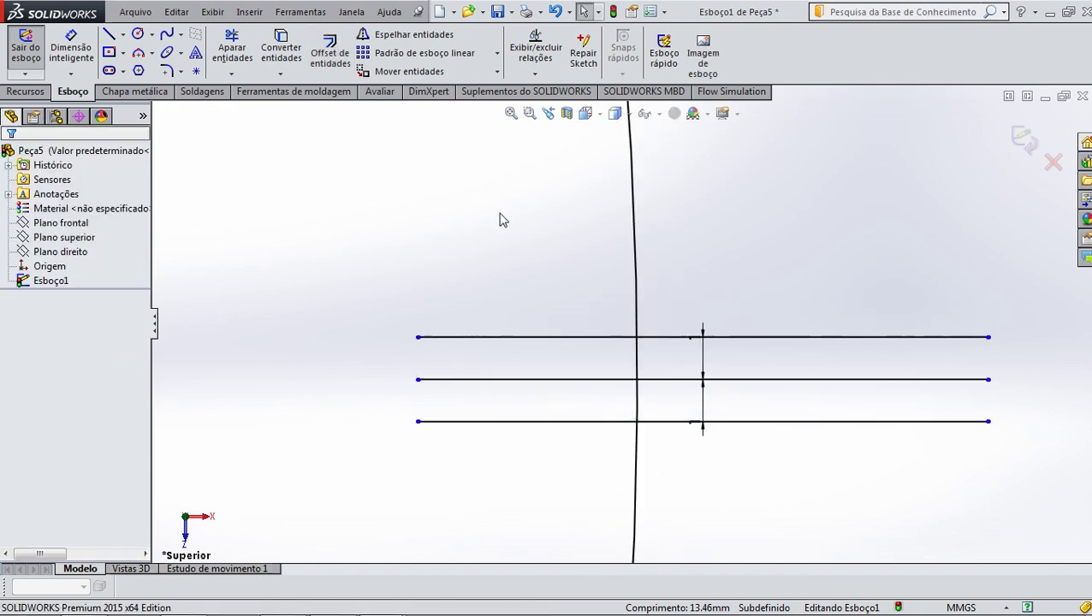
click(231, 56)
click(638, 398)
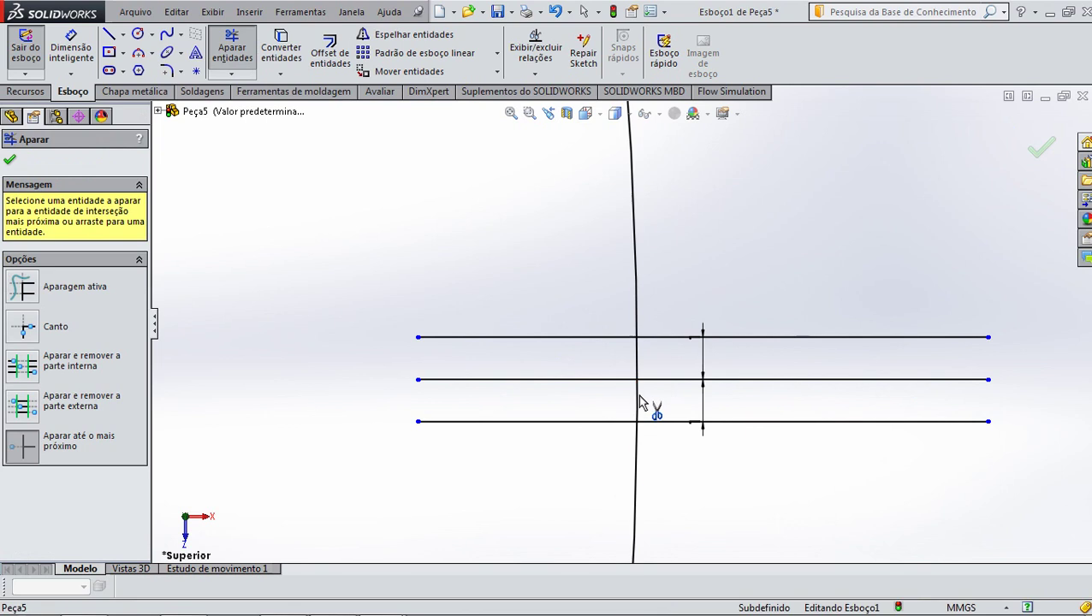
click(638, 366)
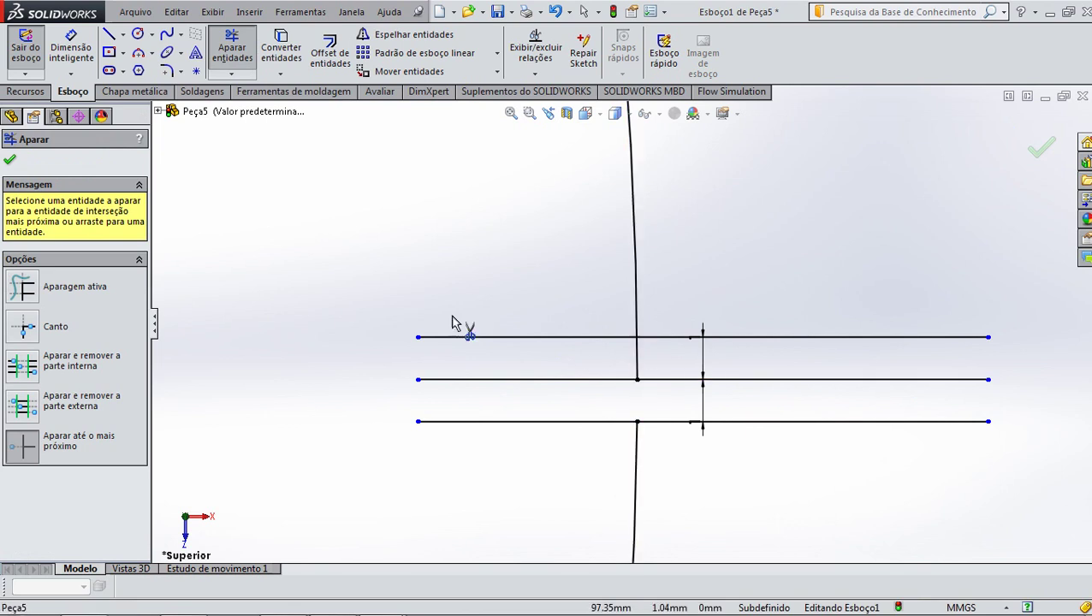
click(11, 161)
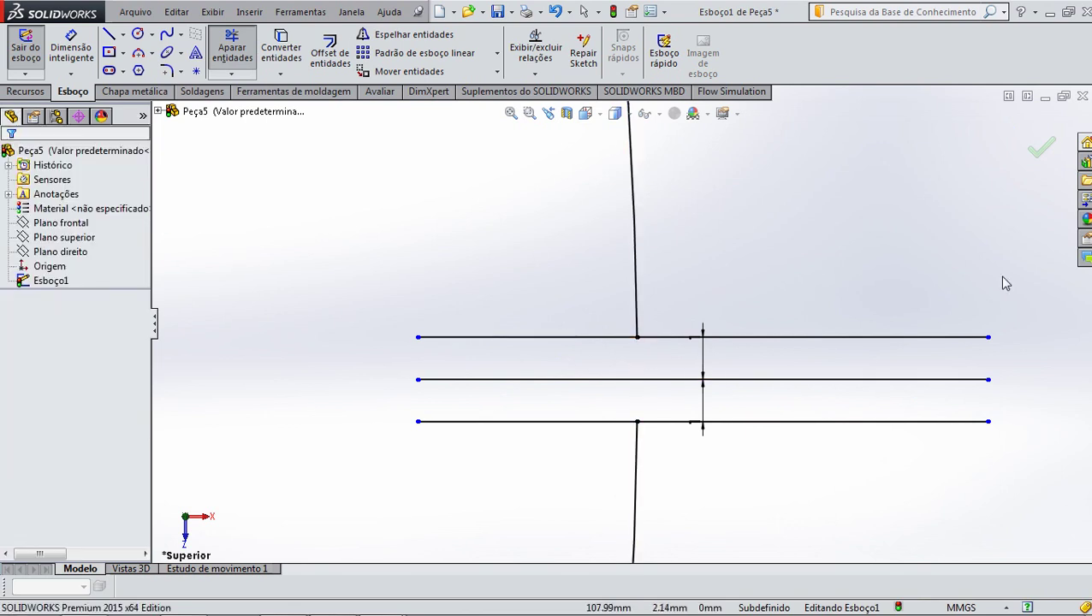
Delete the three helper lines and their dimension, then exit Esboço1
drag(1009, 263, 700, 444)
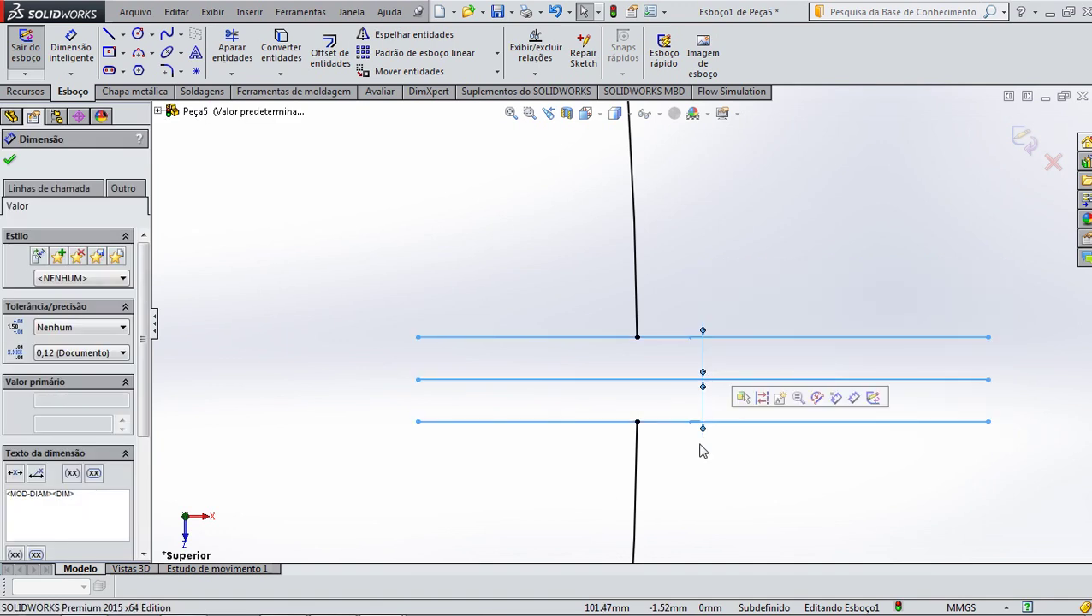
key(Delete)
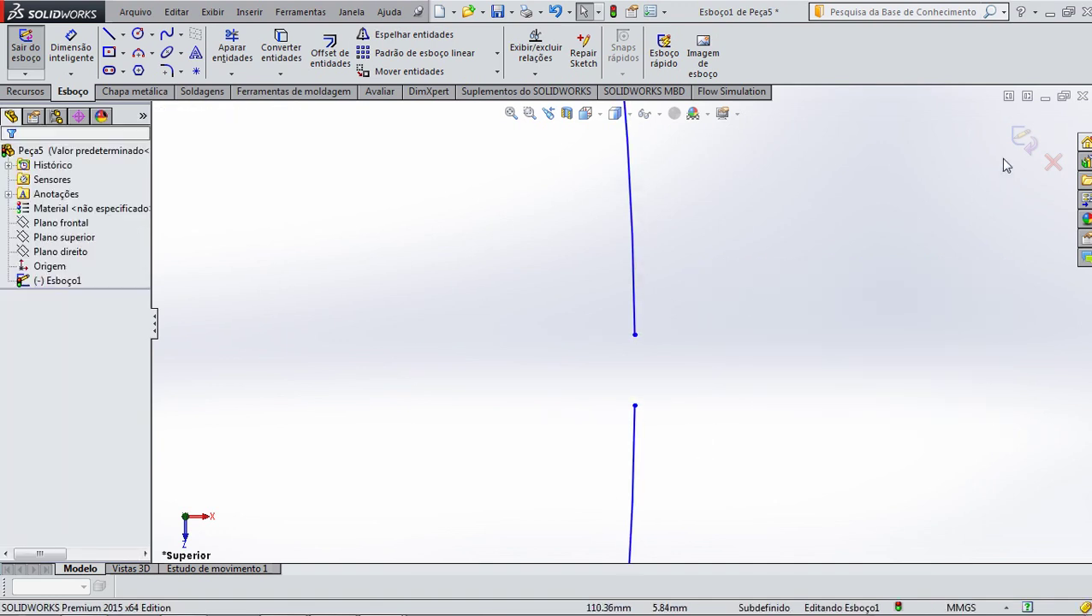
key(ctrl+b)
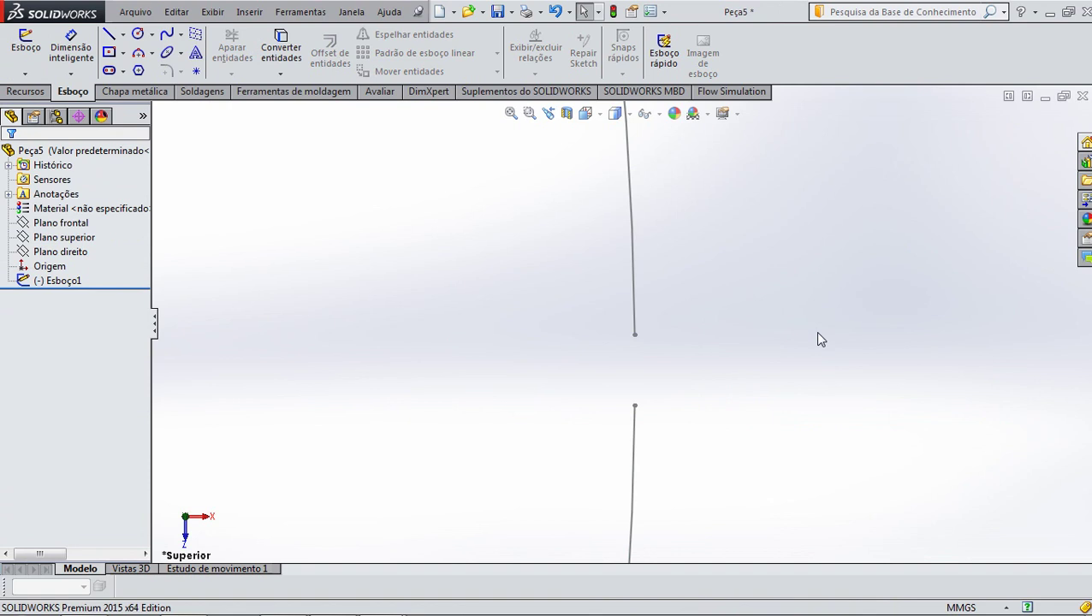
key(Left)
key(Right)
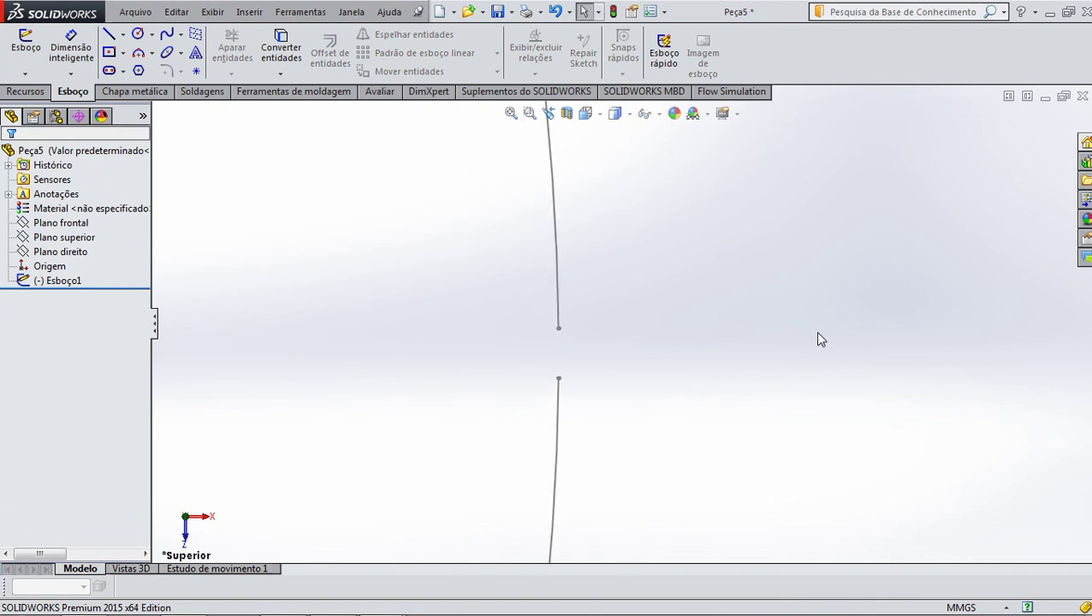
scroll(821, 324, up, 3)
scroll(821, 323, up, 2)
scroll(618, 324, up, 1)
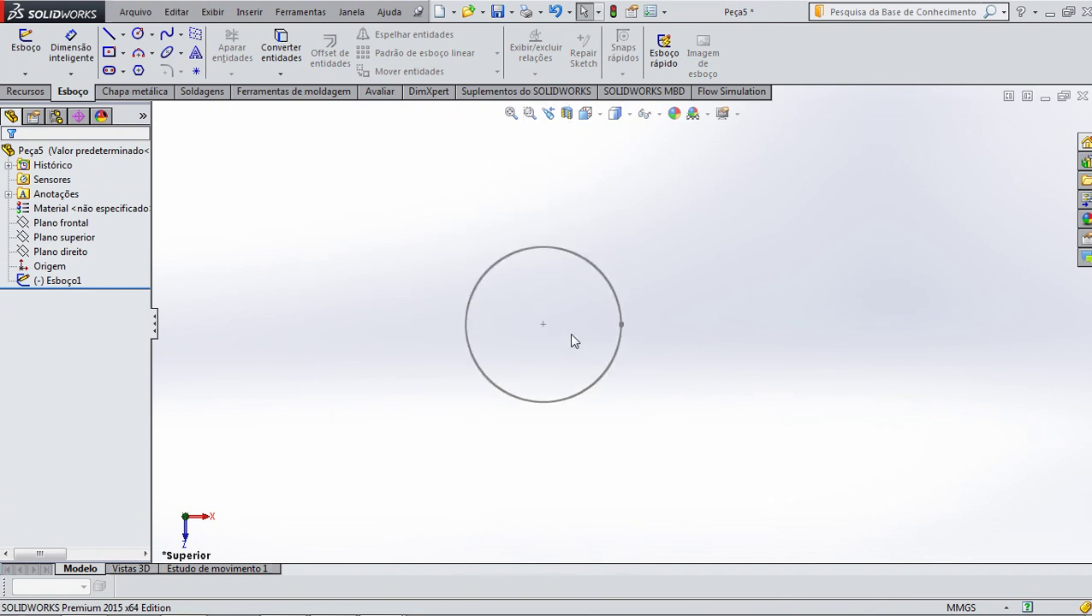
scroll(505, 304, down, 1)
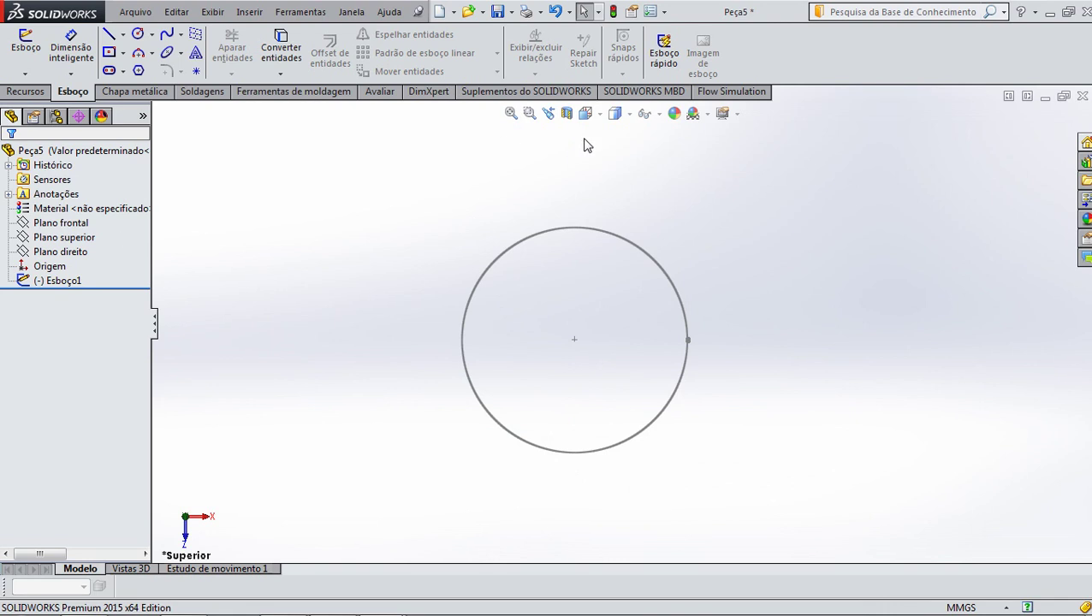
Switch to the Isométrica view to see the gapped Ø200 circle
click(604, 116)
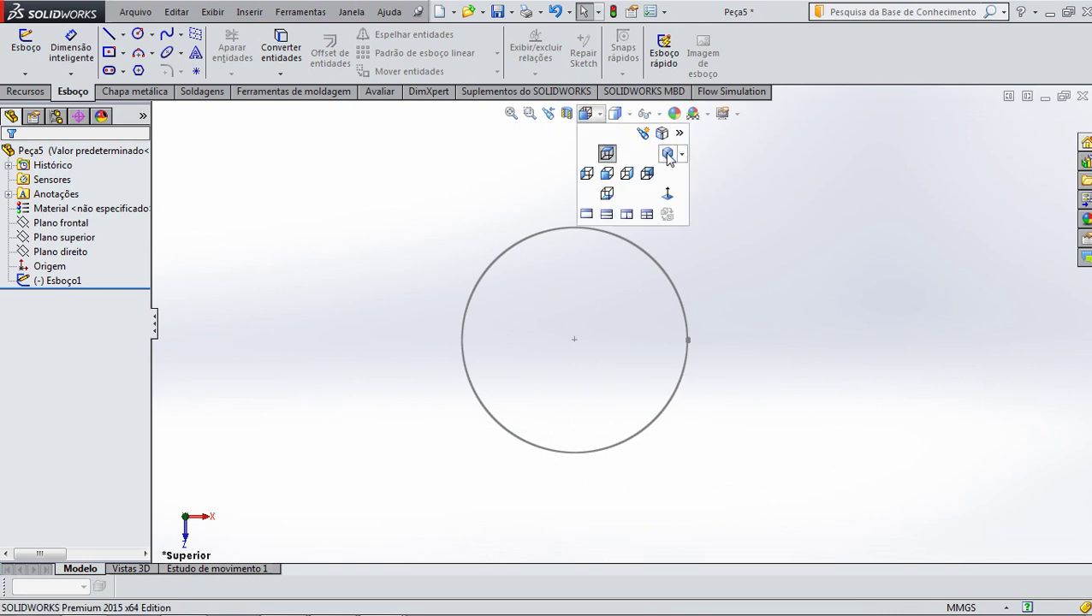
click(667, 154)
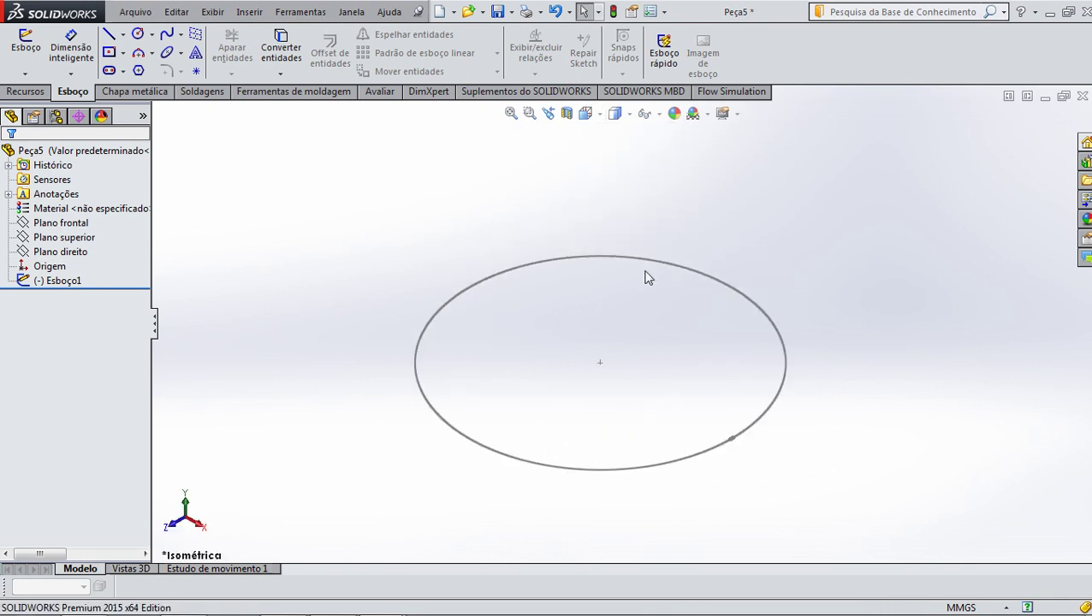
scroll(595, 318, down, 1)
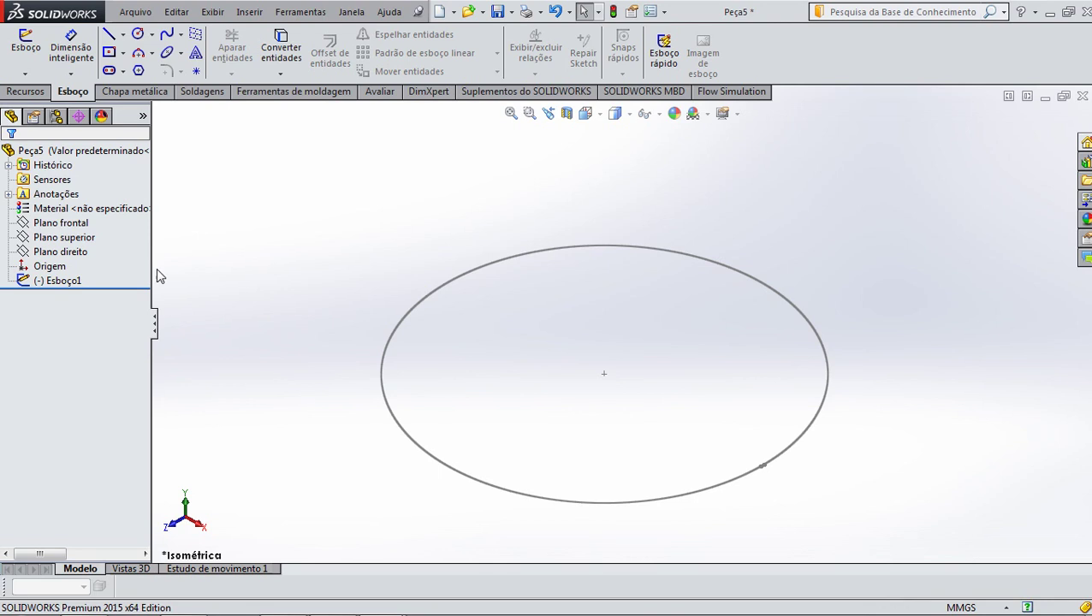
Create Plano1 as a reference plane offset 50 mm from Plano superior
click(64, 237)
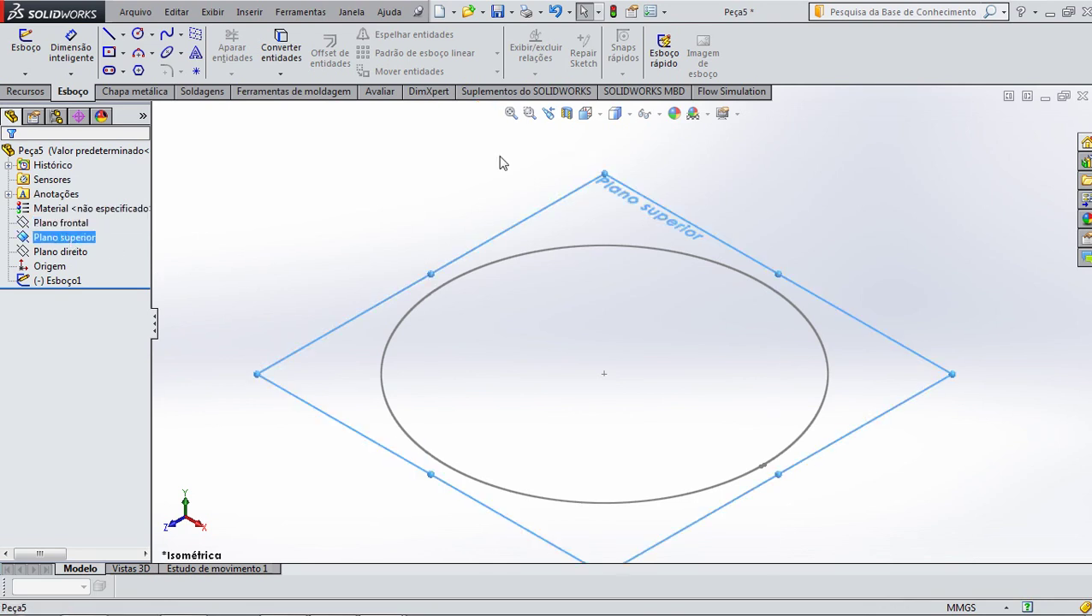
click(26, 91)
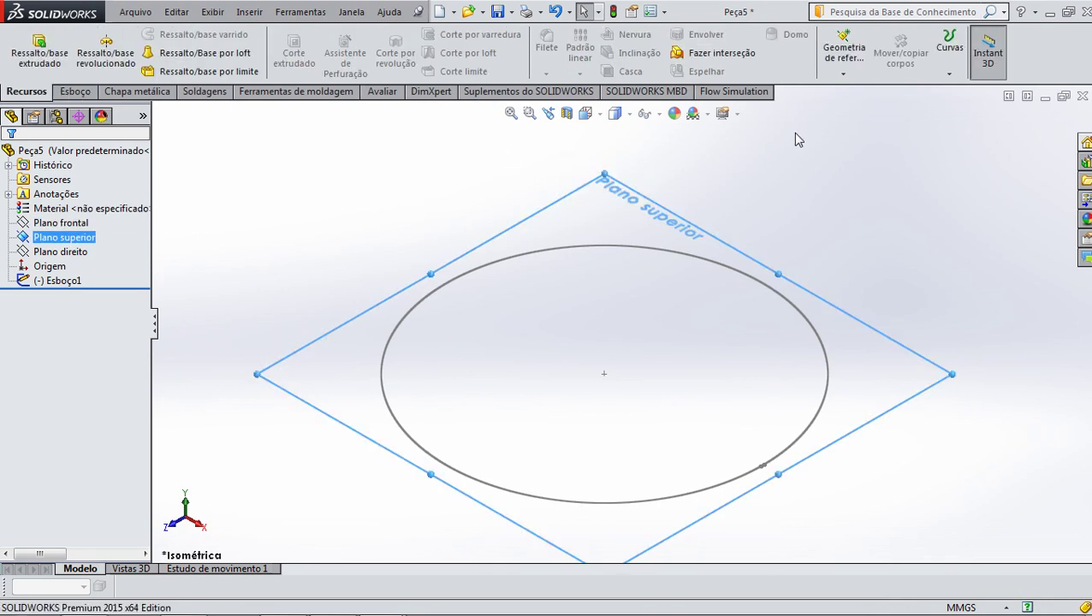
click(843, 75)
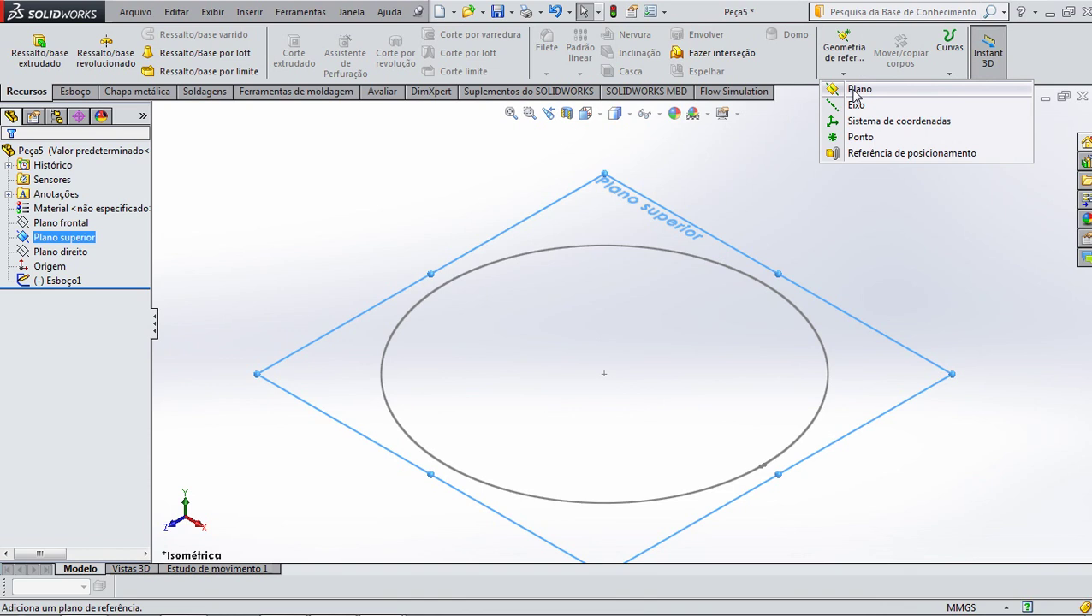
click(859, 90)
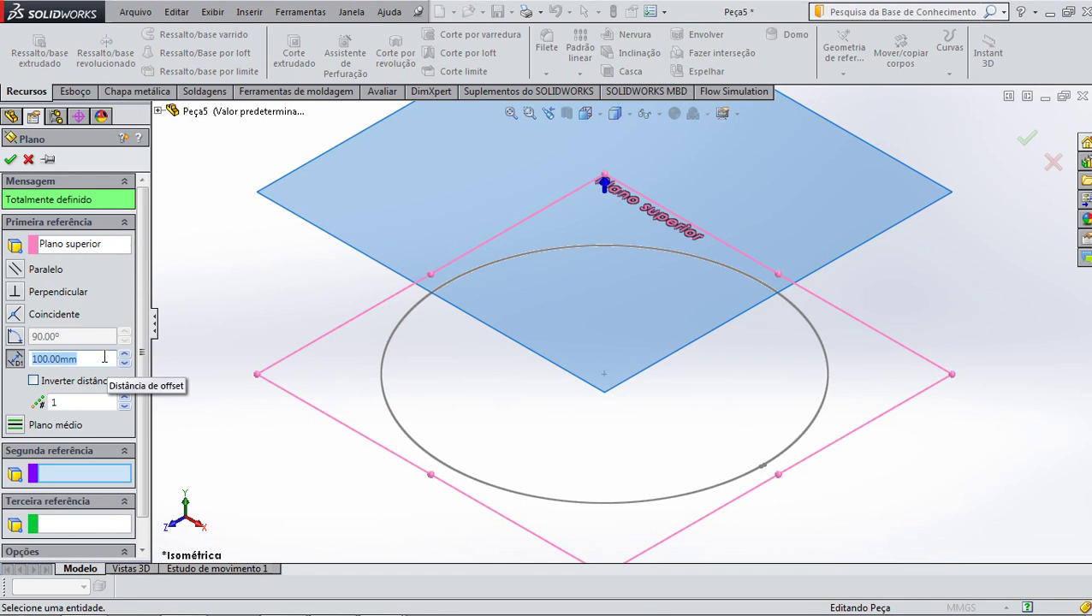
text(50)
key(Return)
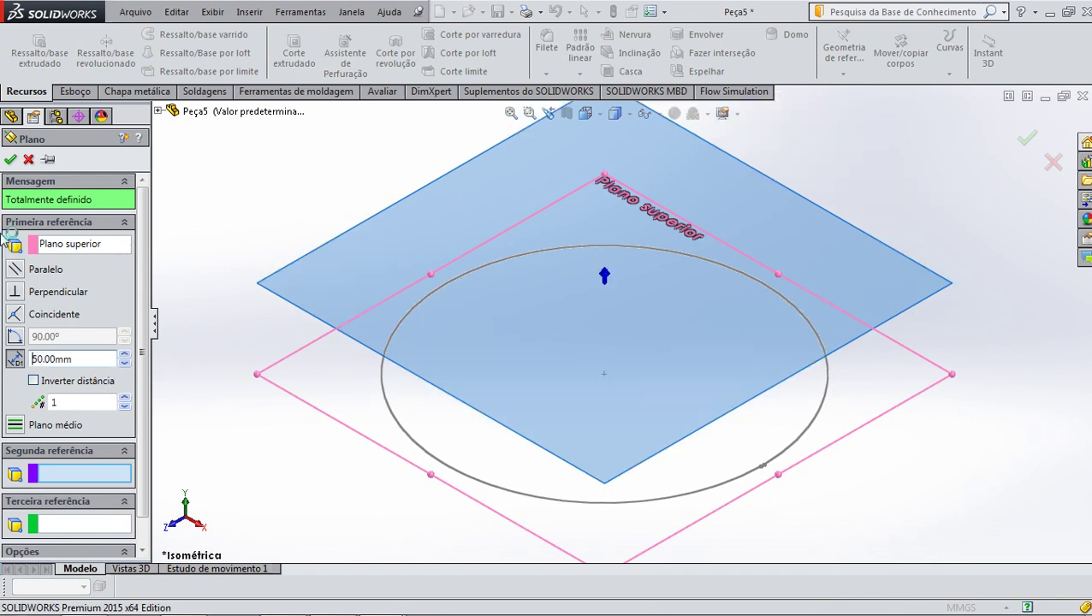
click(10, 161)
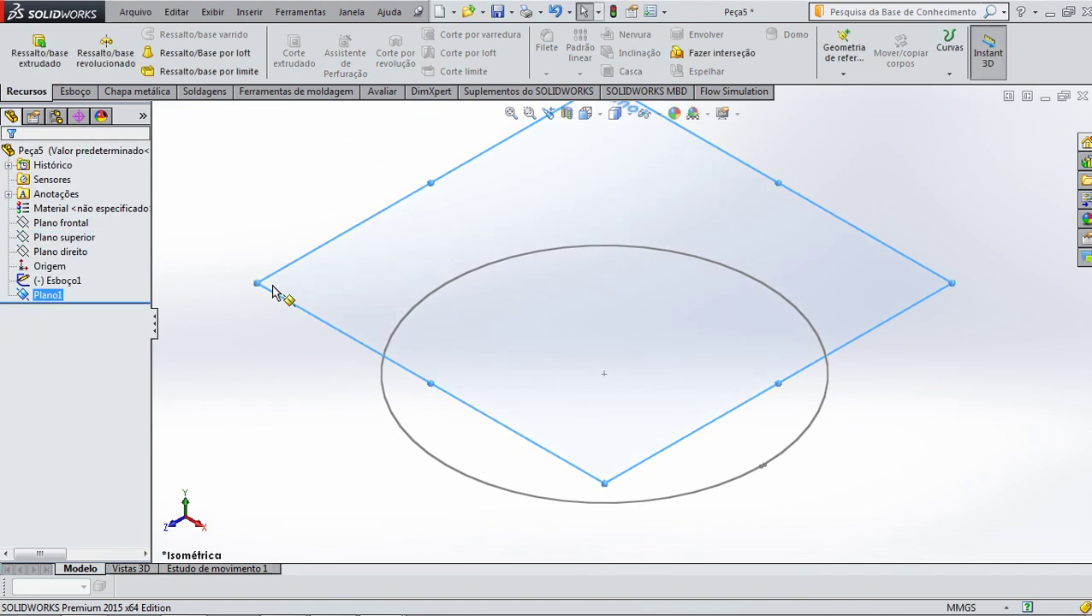
Look down onto Plano1 and sketch a circle centred on the origin
click(586, 114)
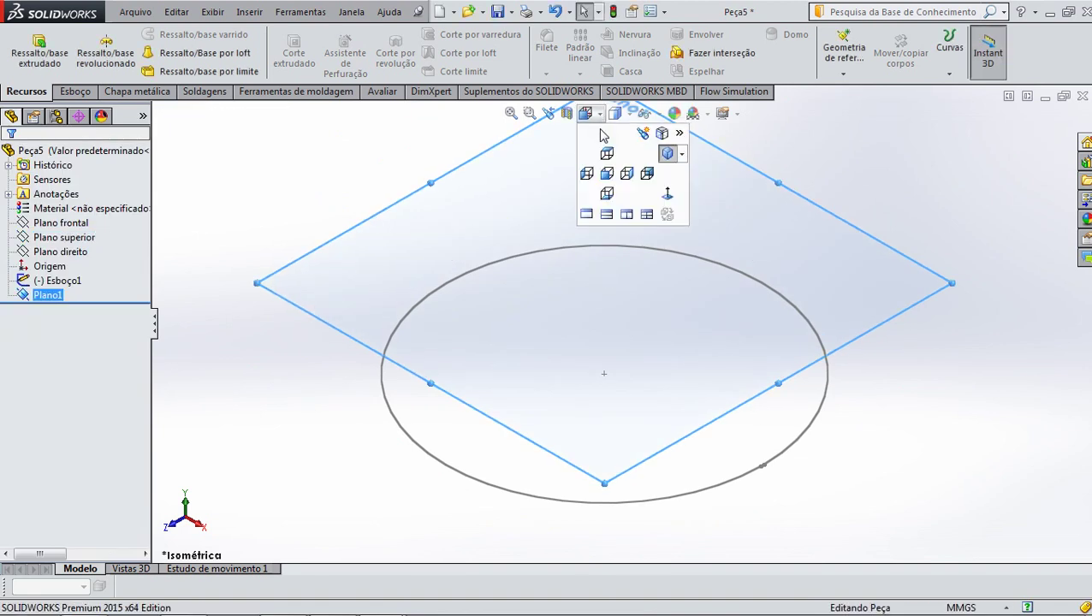
click(606, 155)
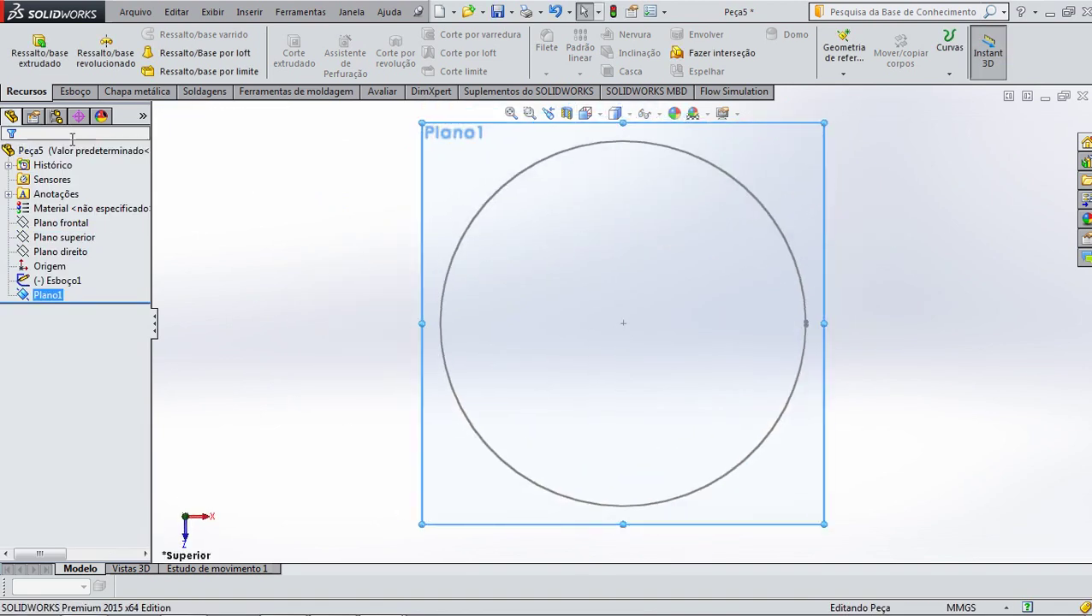
click(82, 92)
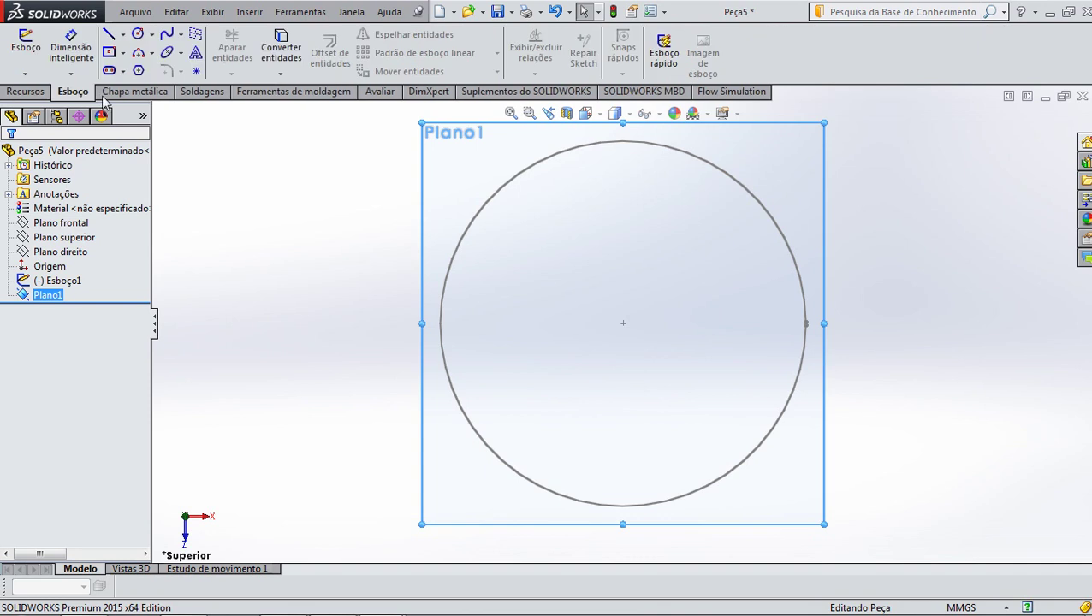
click(143, 34)
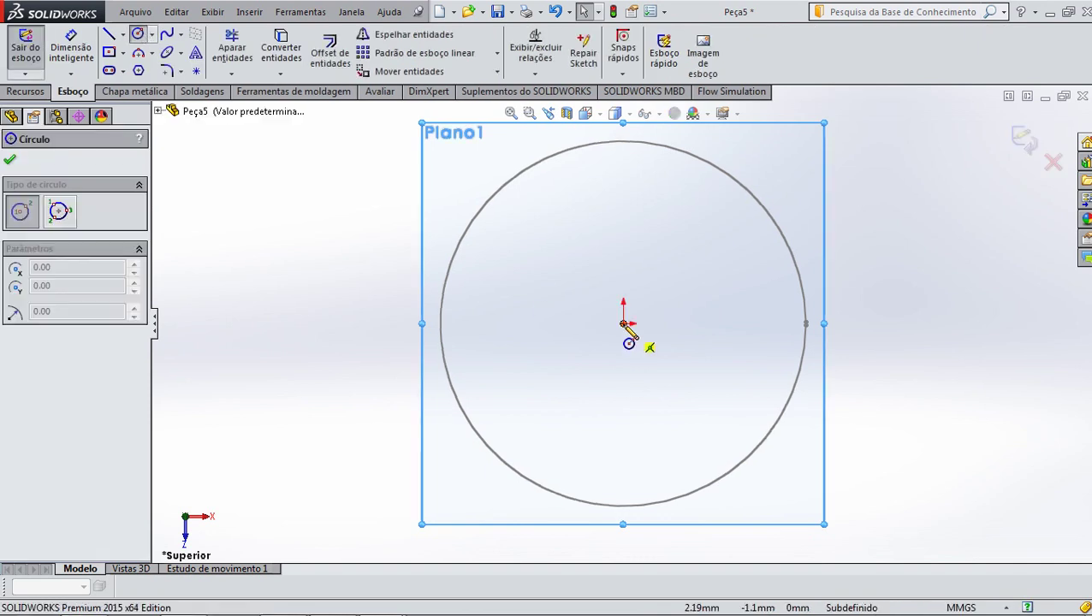
click(623, 324)
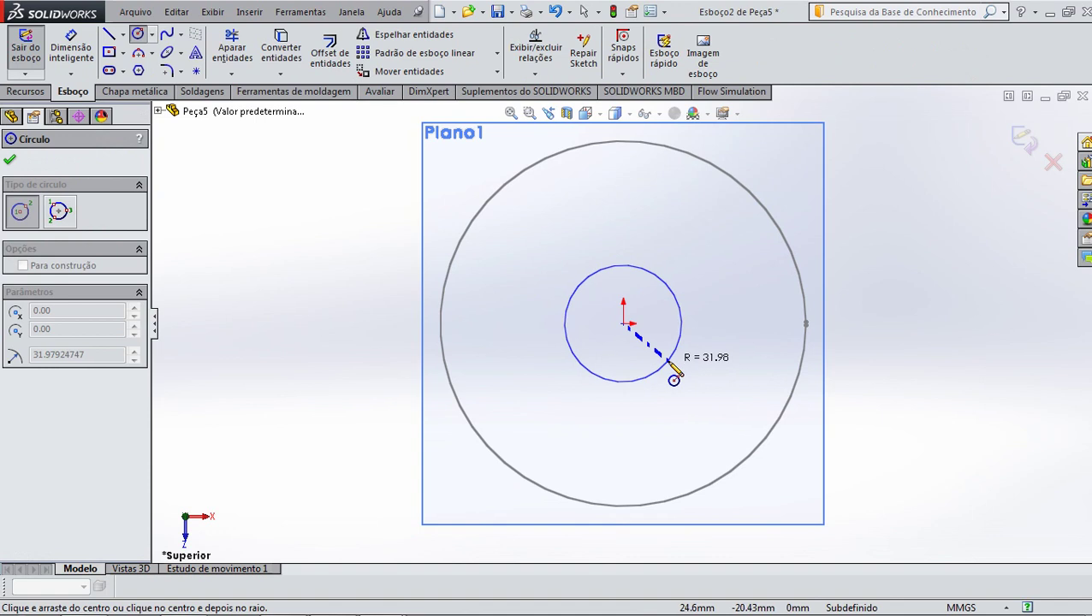
click(669, 360)
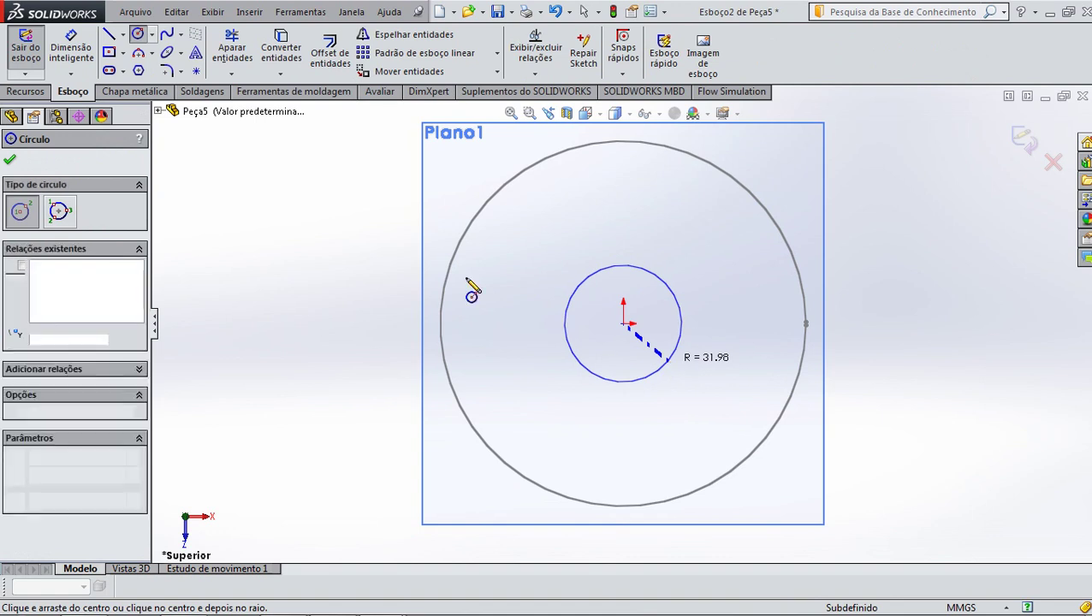
click(11, 159)
Dimension the inner circle's diameter at 60 mm
click(71, 47)
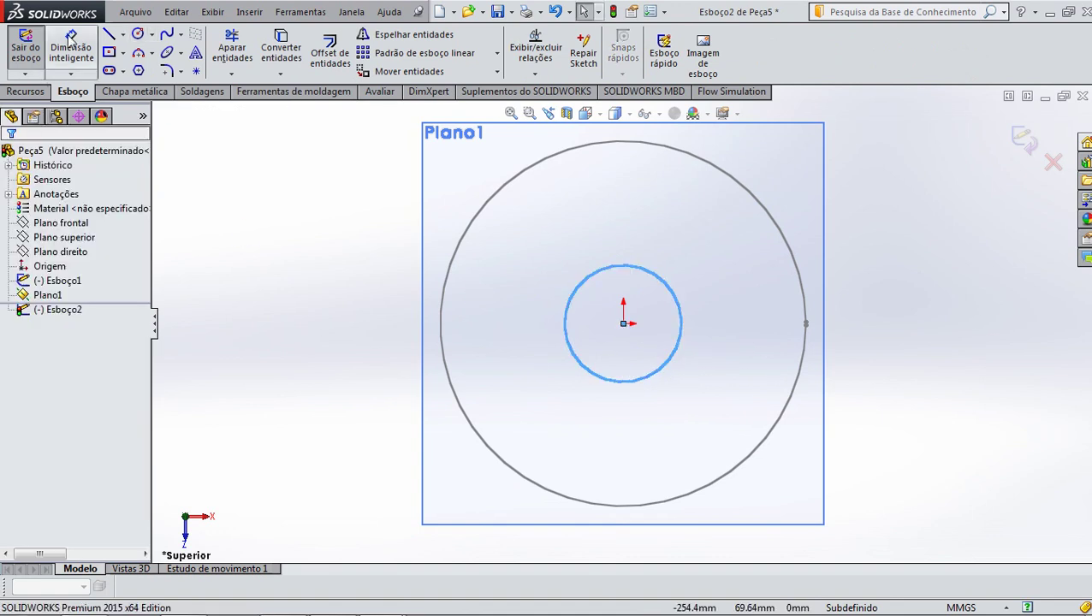
click(609, 377)
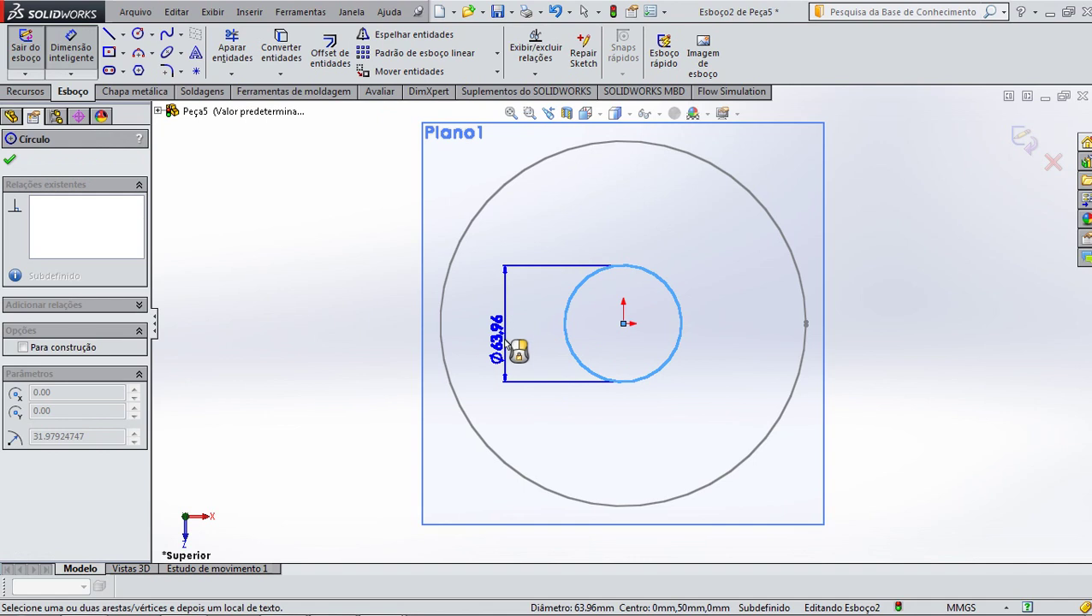
click(514, 342)
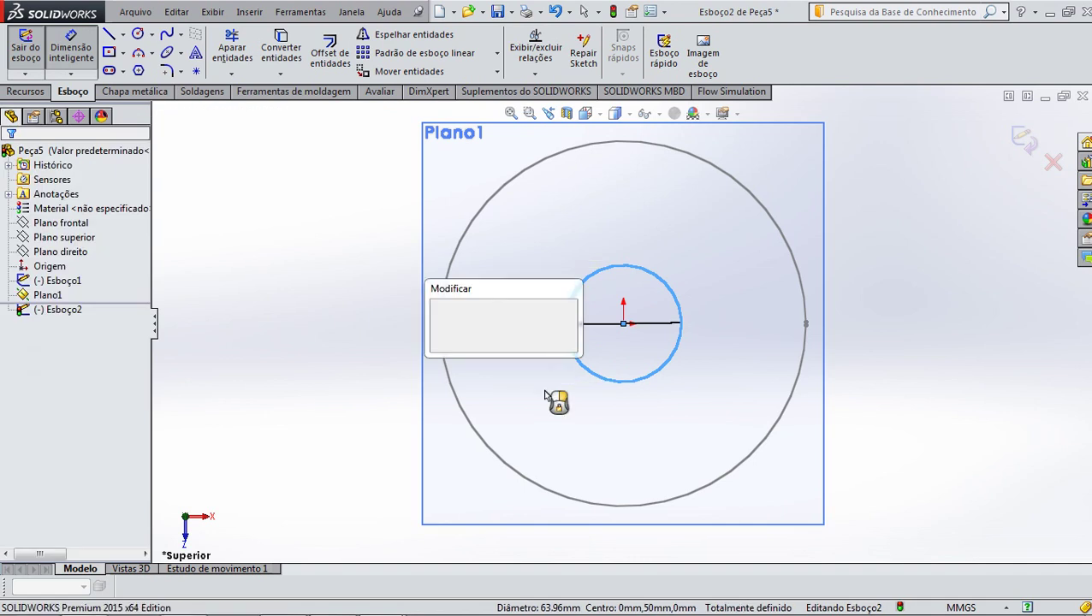
text(60)
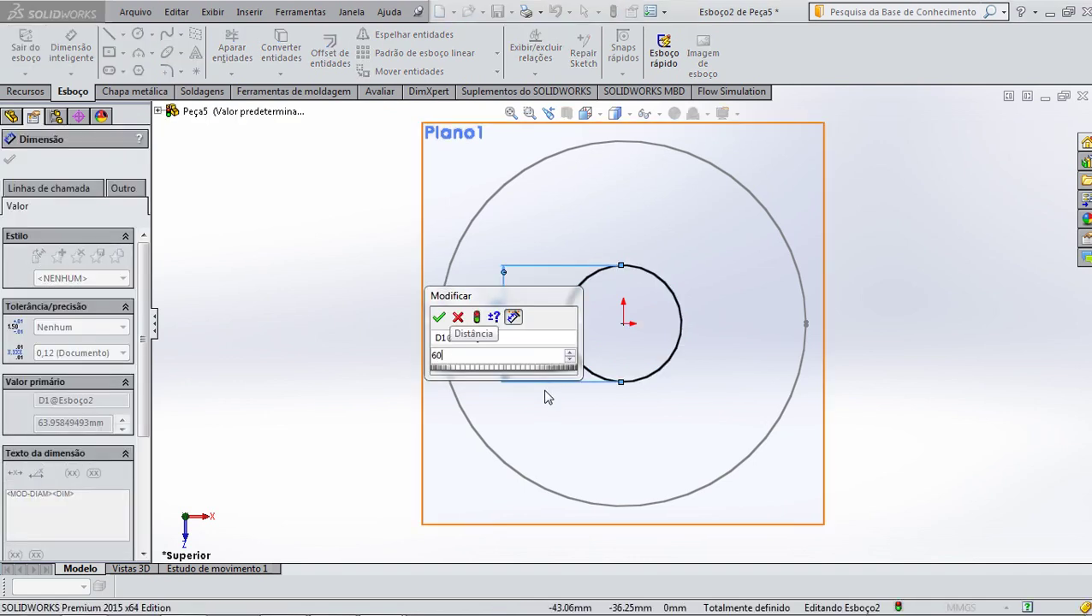
key(Return)
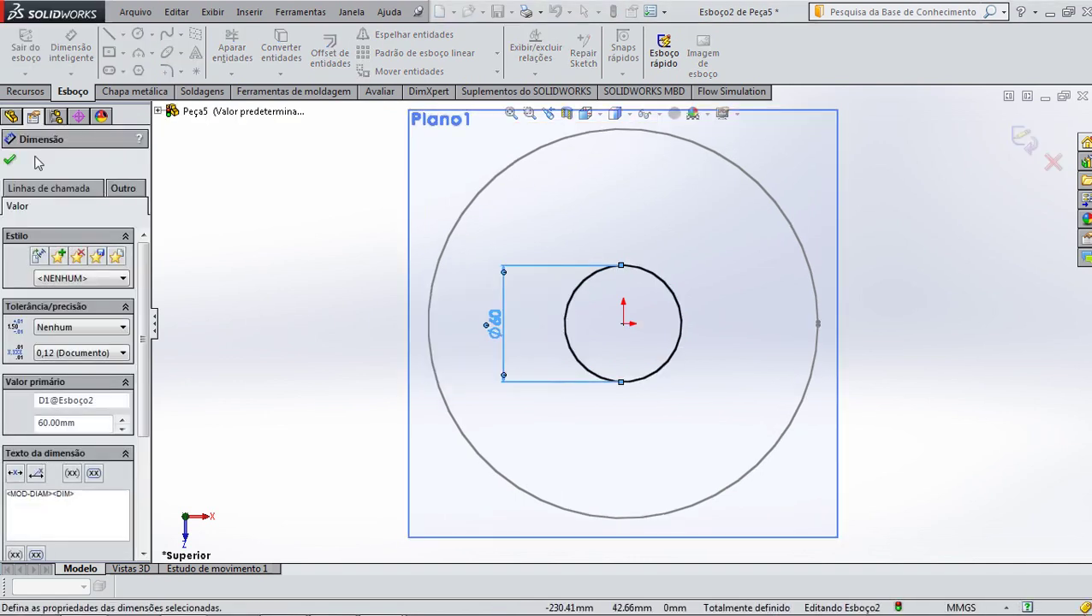
click(11, 160)
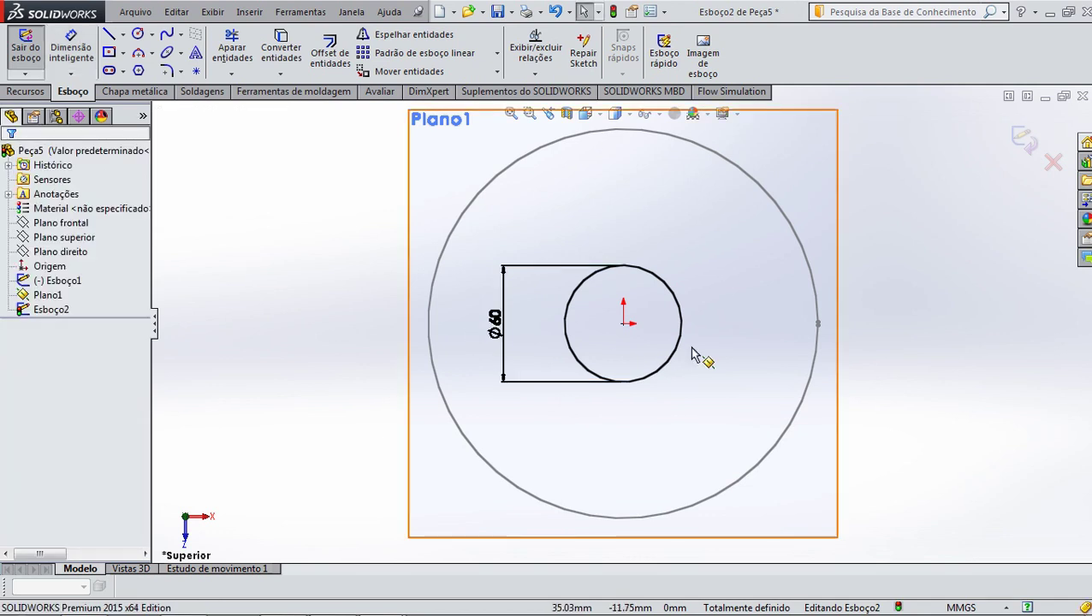
scroll(693, 354, down, 2)
scroll(695, 358, down, 1)
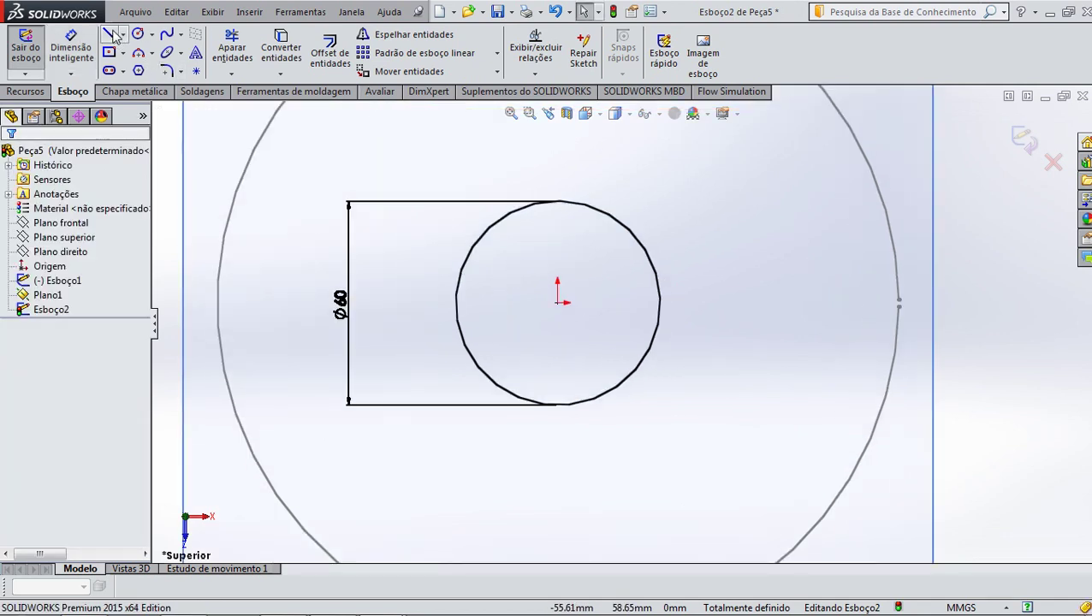
Draw a short line across the Ø60 circle's right edge and offset it both ways
click(111, 34)
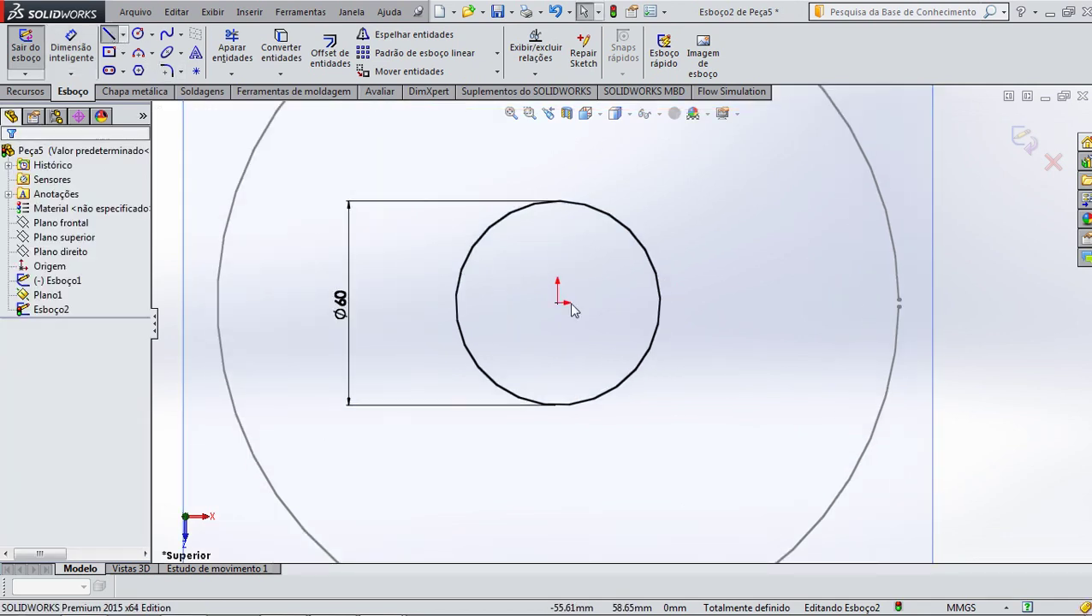
click(656, 304)
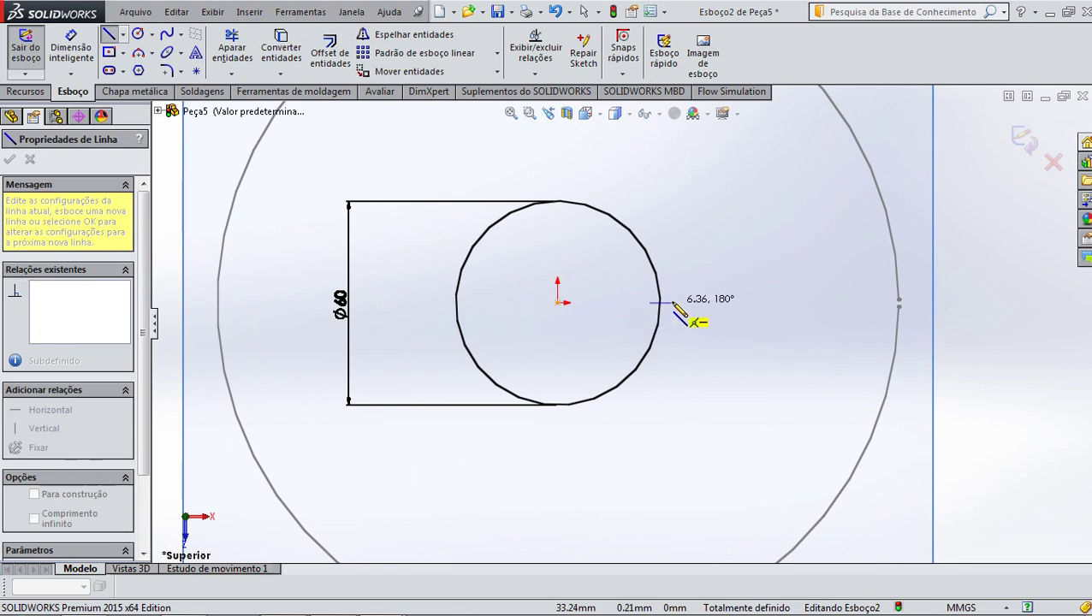
right_click(671, 303)
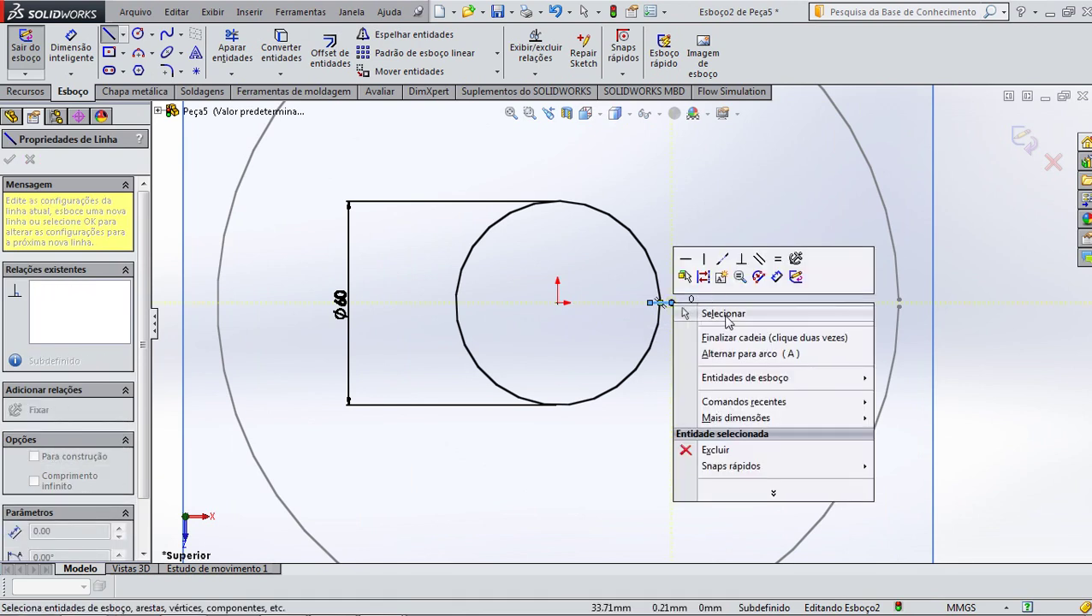
click(723, 314)
scroll(650, 301, down, 3)
scroll(599, 304, down, 3)
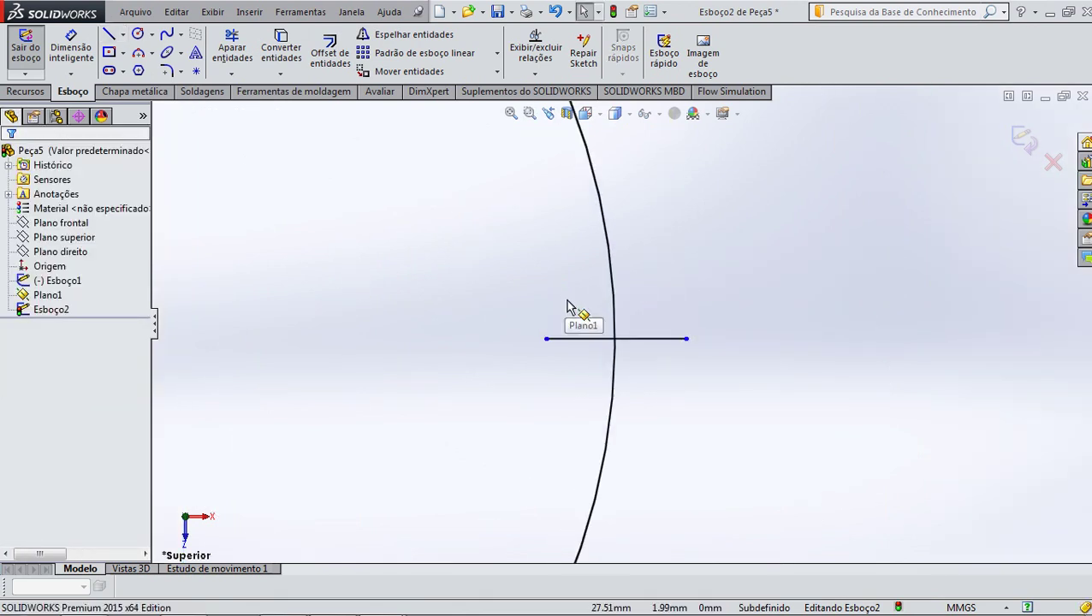
scroll(566, 306, down, 2)
click(330, 53)
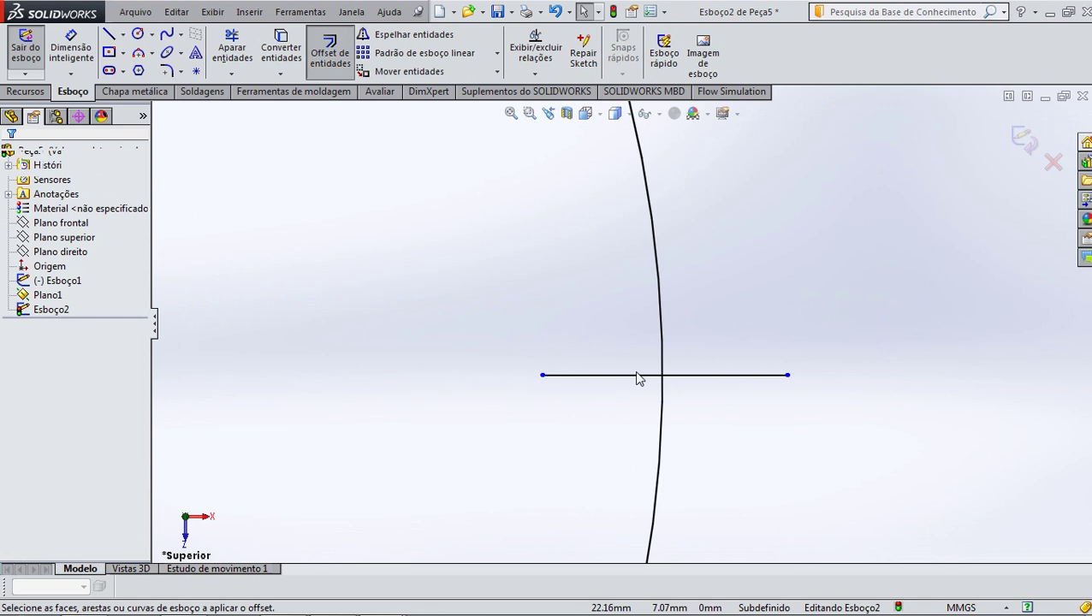
click(680, 376)
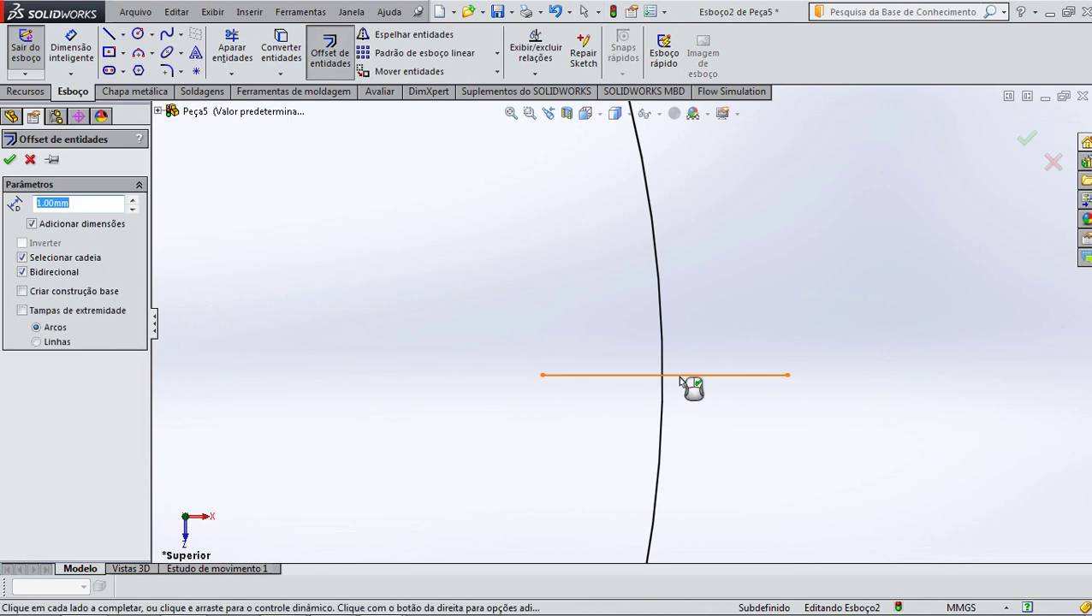
click(9, 160)
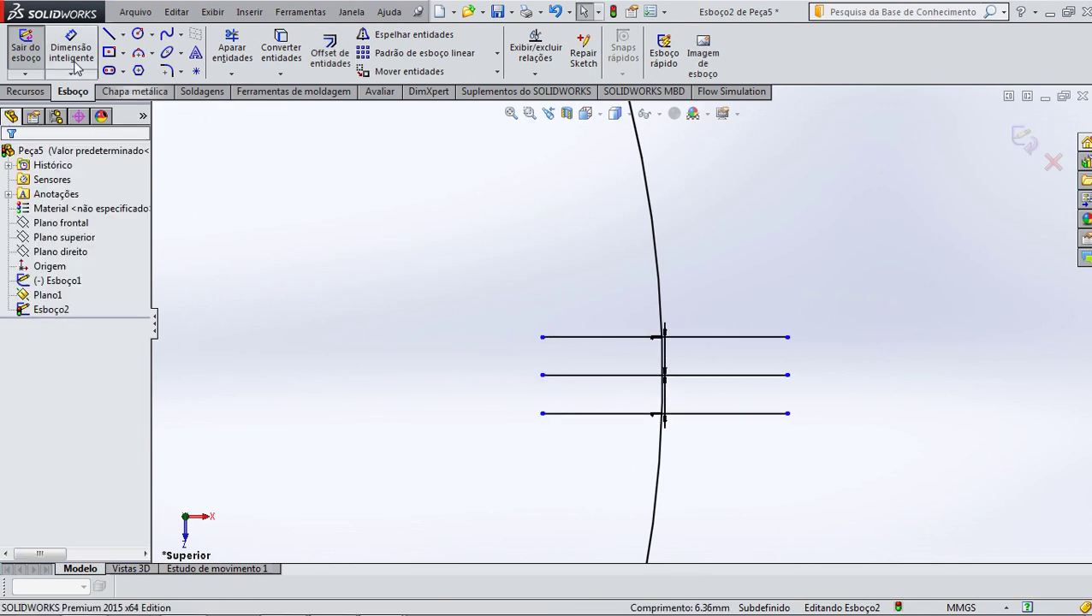
Trim the arc between the lines, delete the three helper lines and exit Esboço2
click(232, 50)
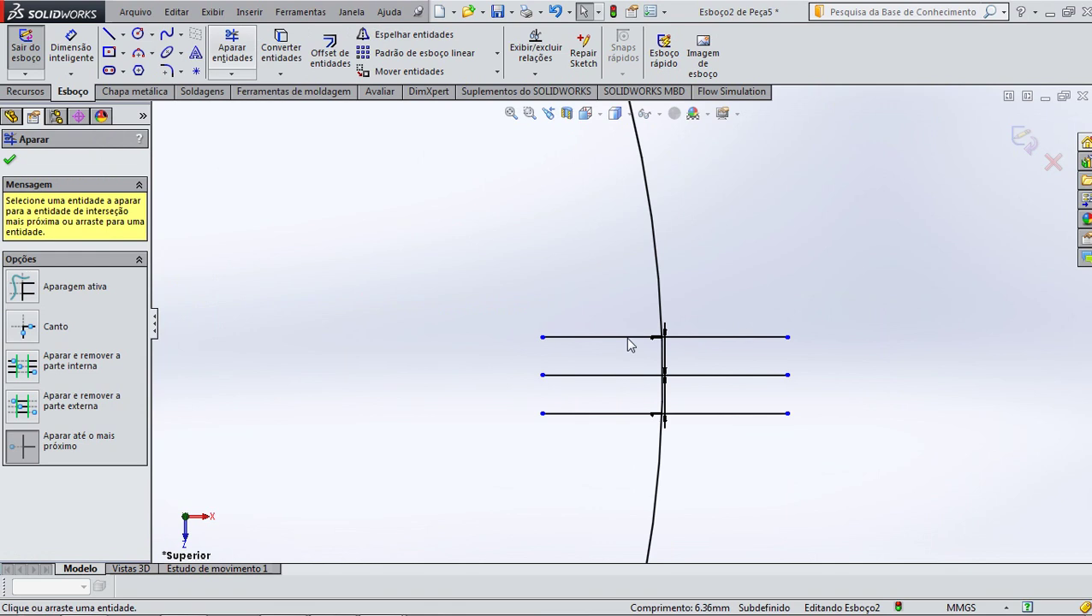
click(663, 397)
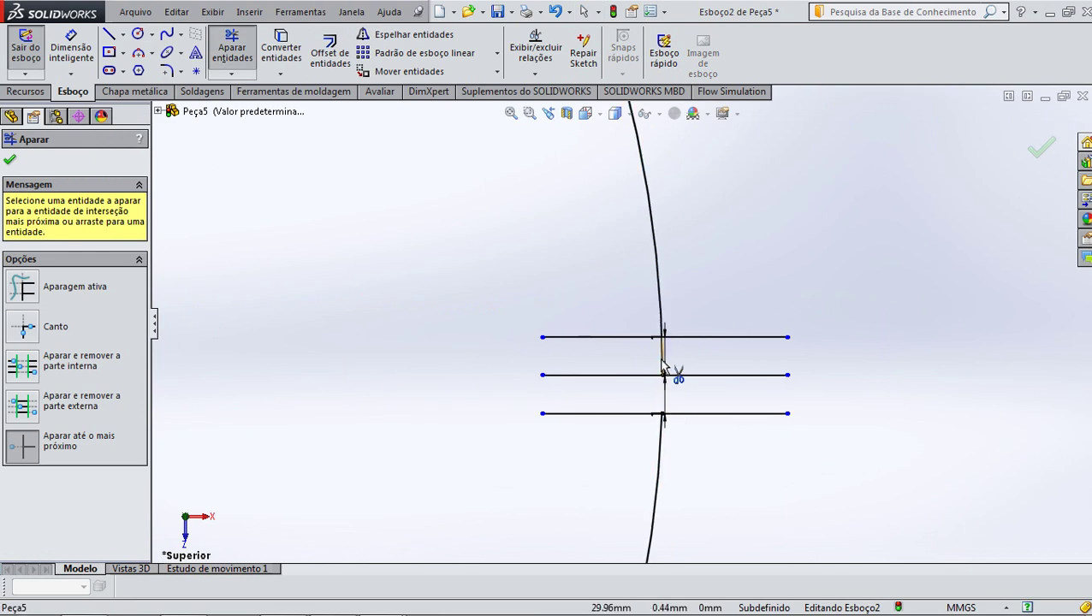
click(664, 364)
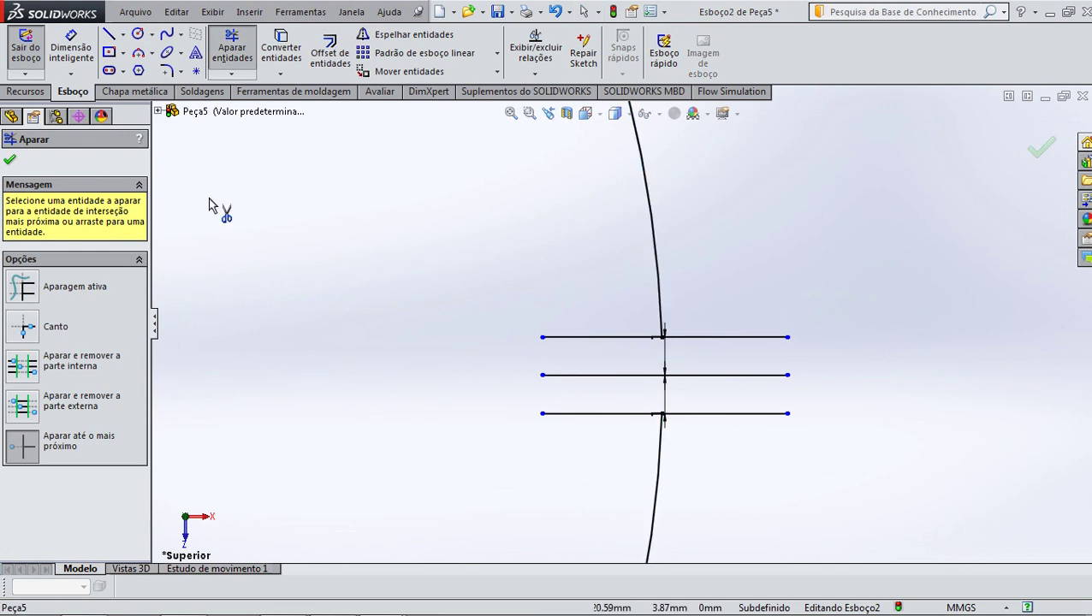
click(11, 162)
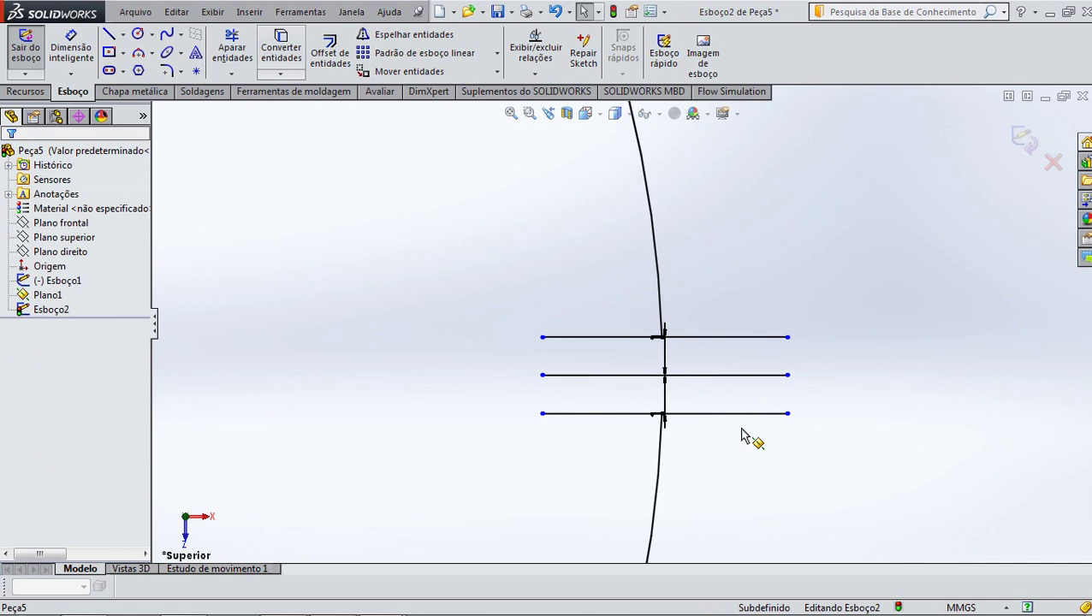
drag(811, 222, 730, 434)
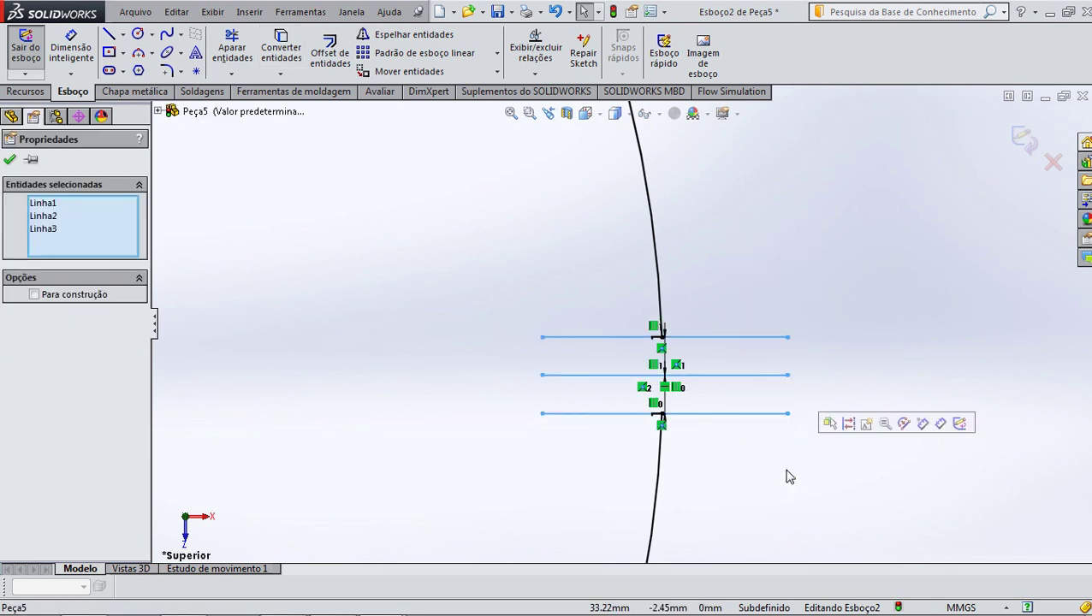
key(Delete)
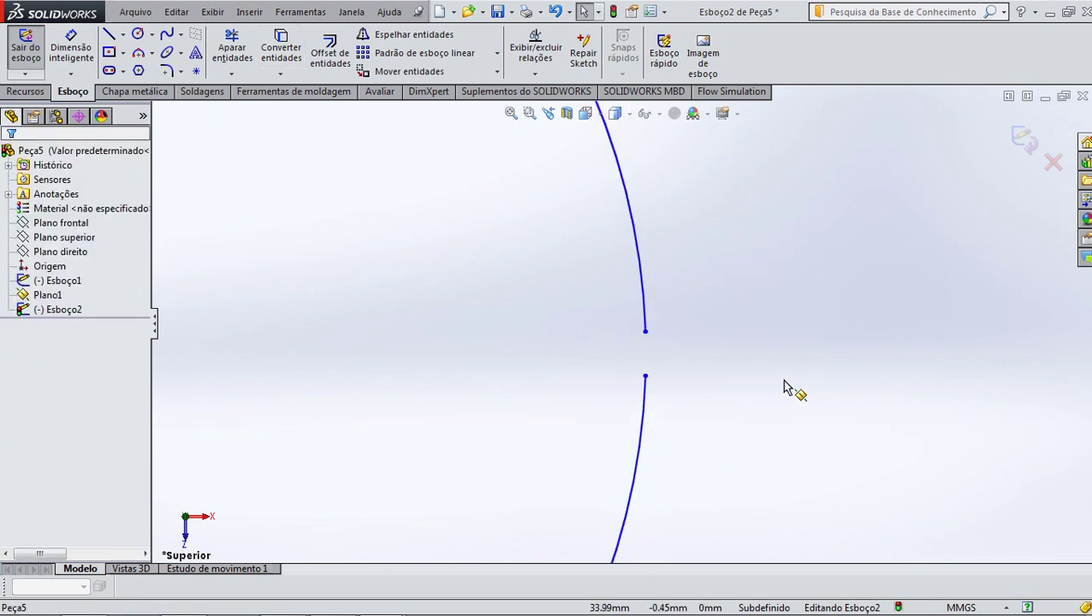
click(1018, 142)
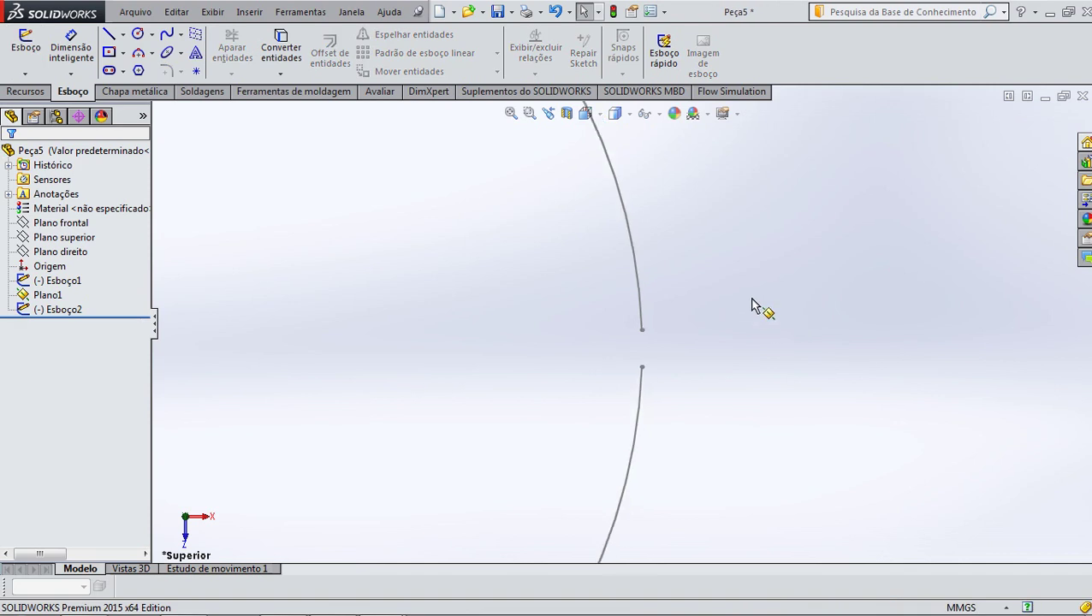
View the gapped Ø200 and Ø60 circles in isometric and bring up the Chapa metálica tools
scroll(736, 265, up, 2)
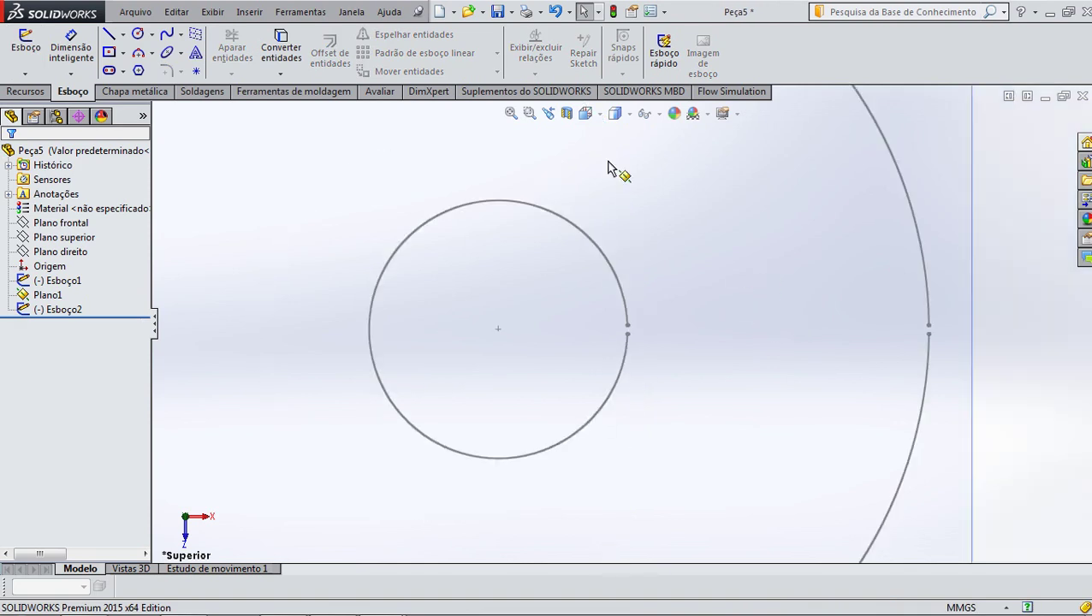
click(587, 113)
click(667, 154)
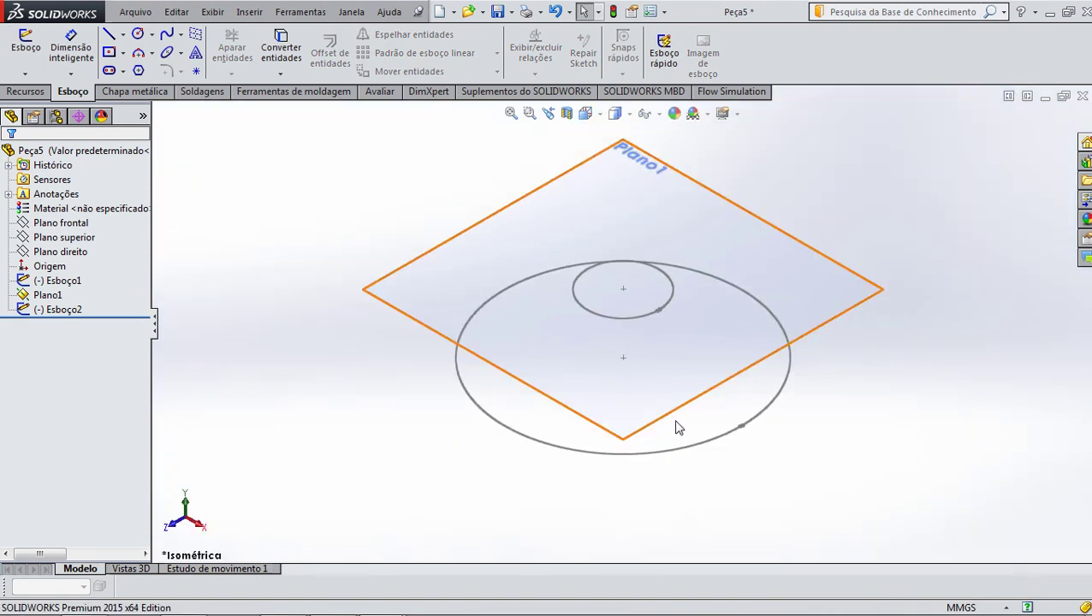
scroll(683, 342, down, 2)
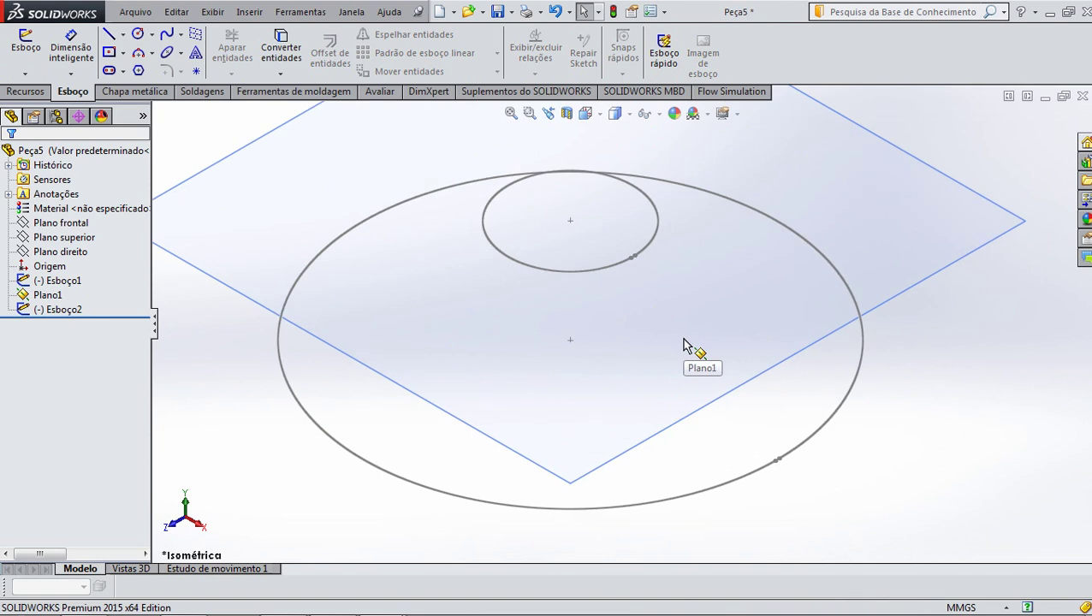
click(125, 93)
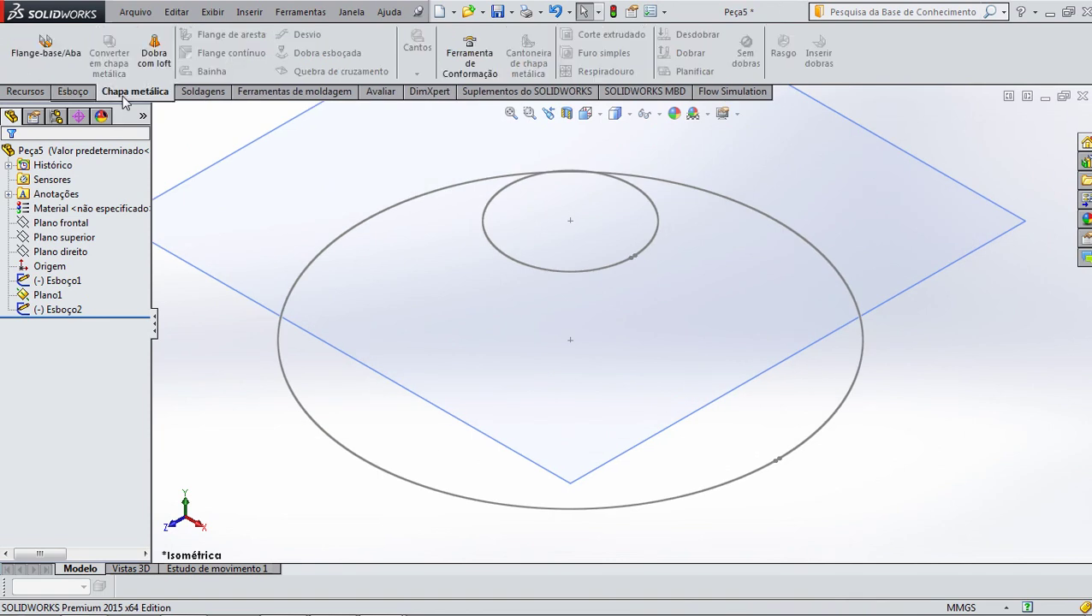
Begin a lofted bend using the gapped Ø60 circle Esboço2 and the large 200 mm circle as profiles
click(157, 60)
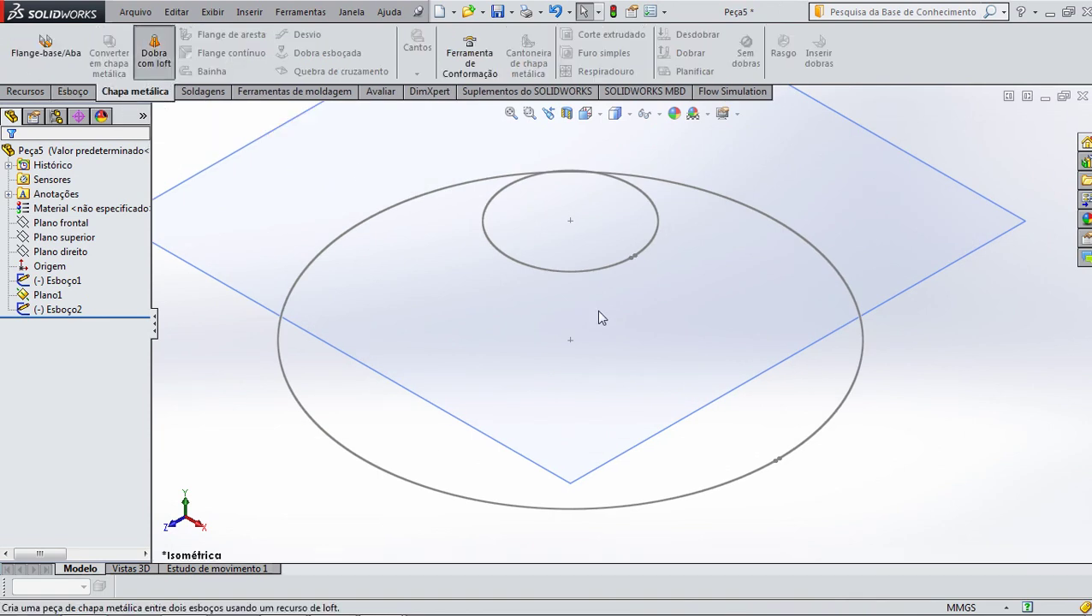
click(627, 265)
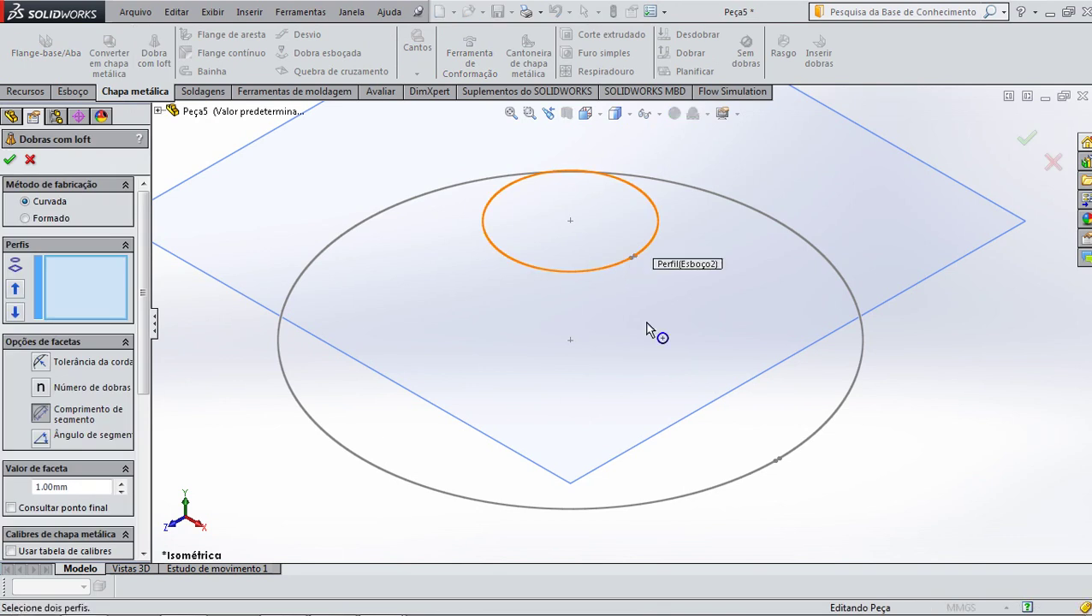
click(760, 471)
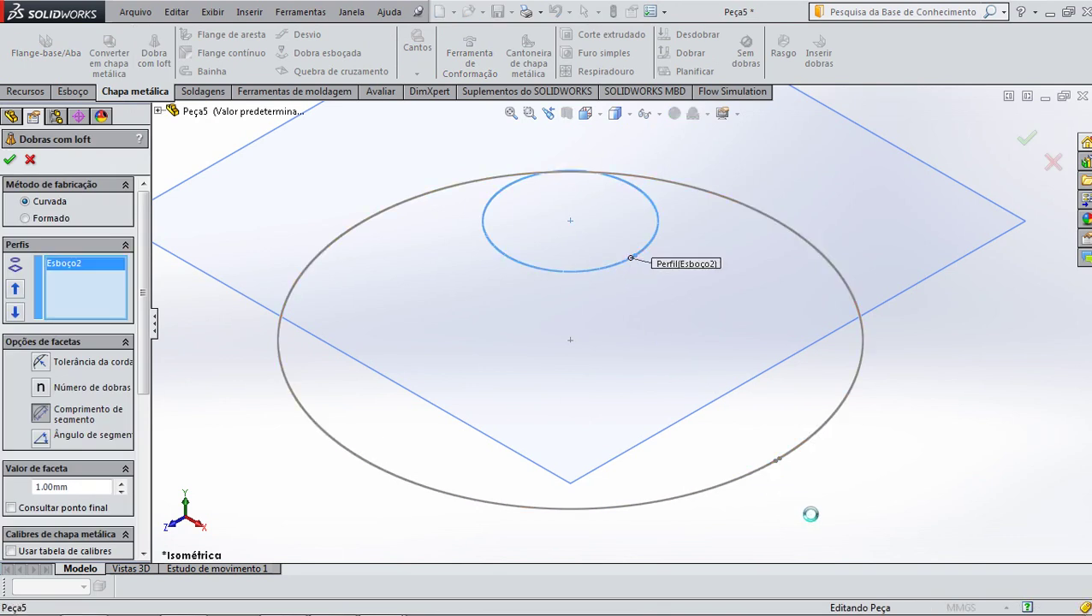
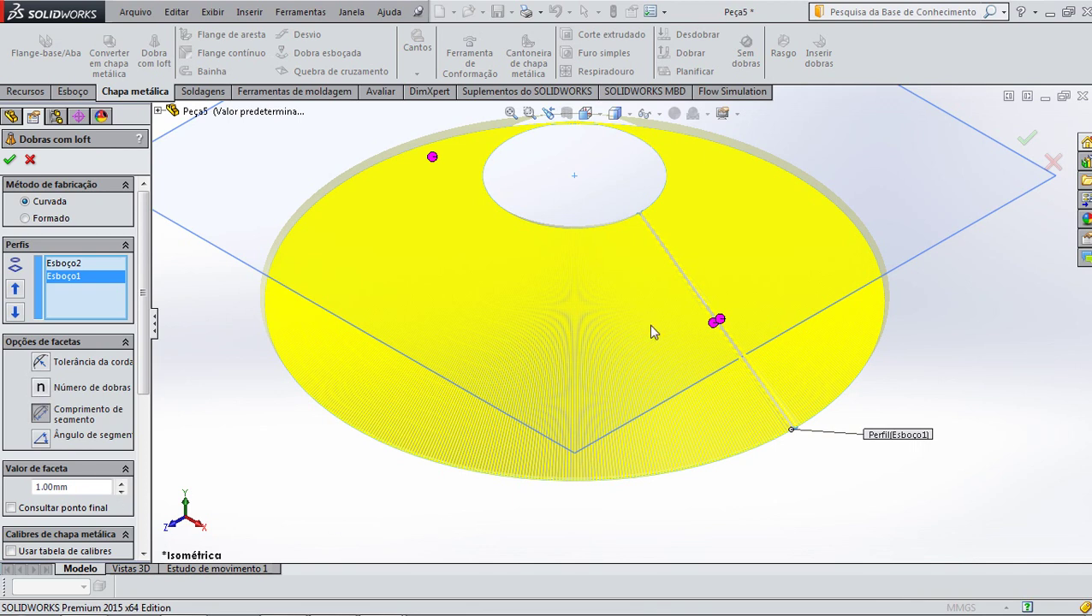
Facet the outer profile point by number of bends and enter a new bend count
click(433, 156)
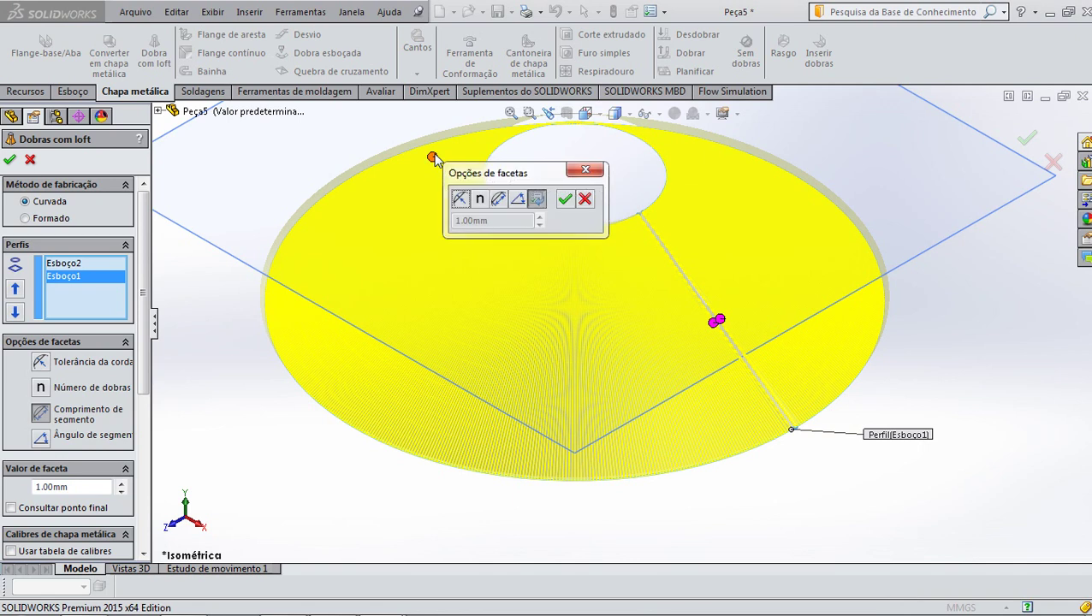
click(481, 203)
click(470, 221)
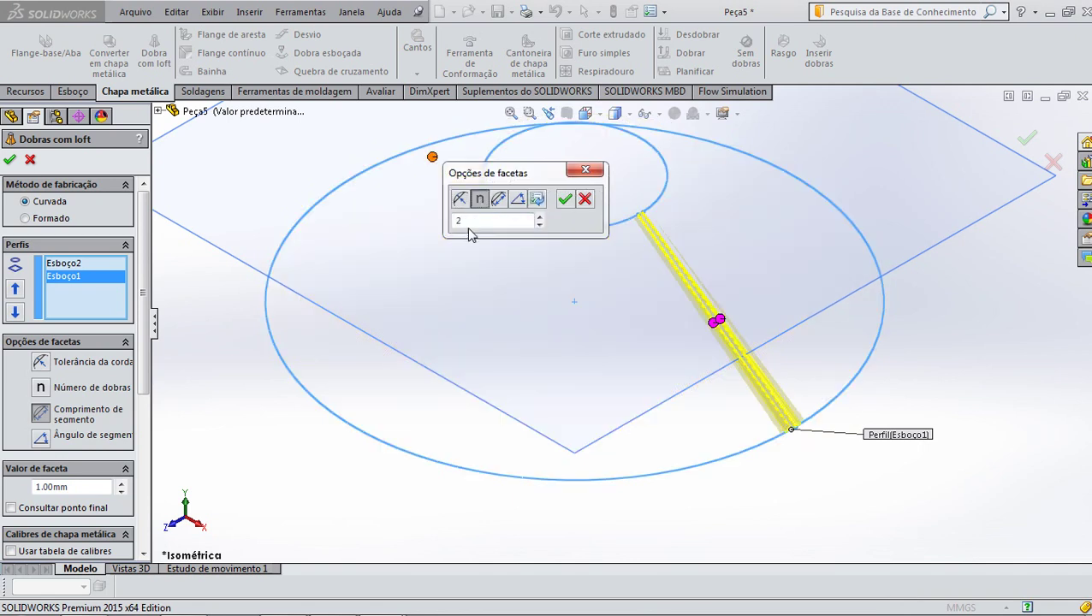
text(2)
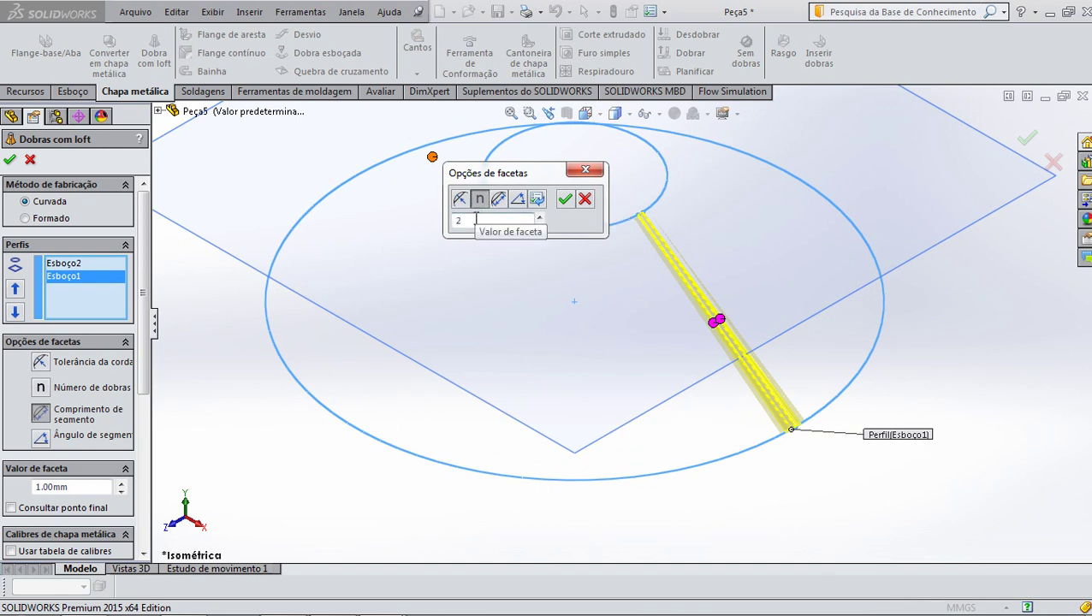
double_click(476, 220)
text(5)
key(Return)
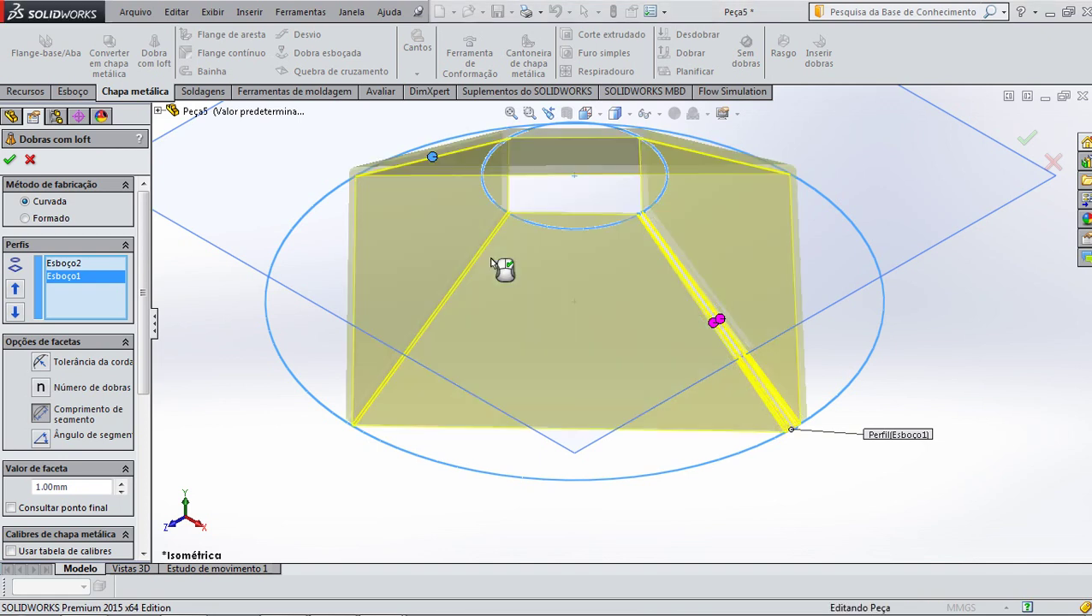
key(f)
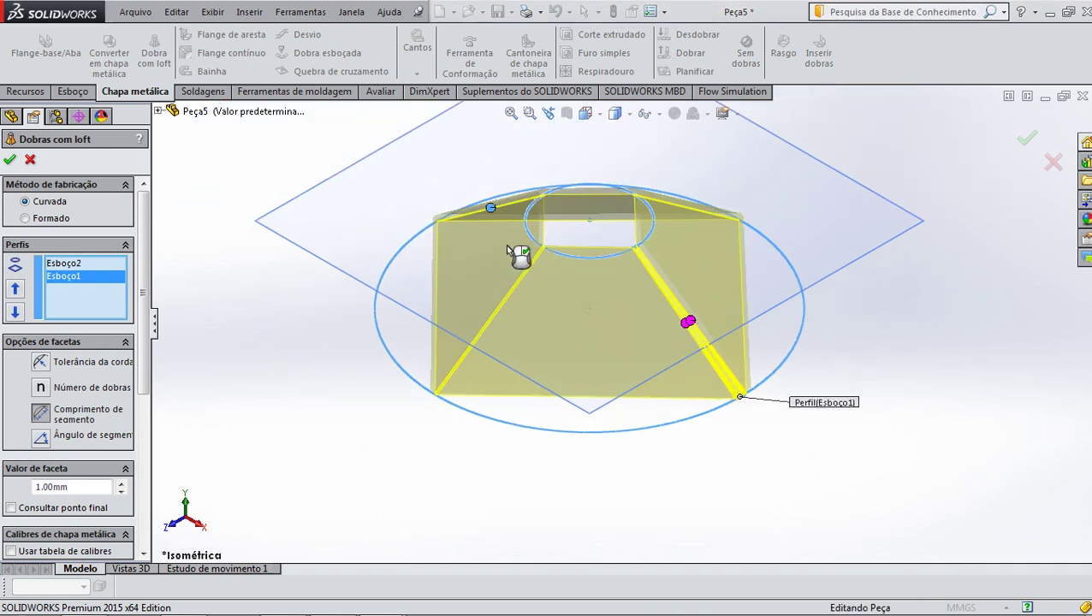
scroll(508, 249, down, 3)
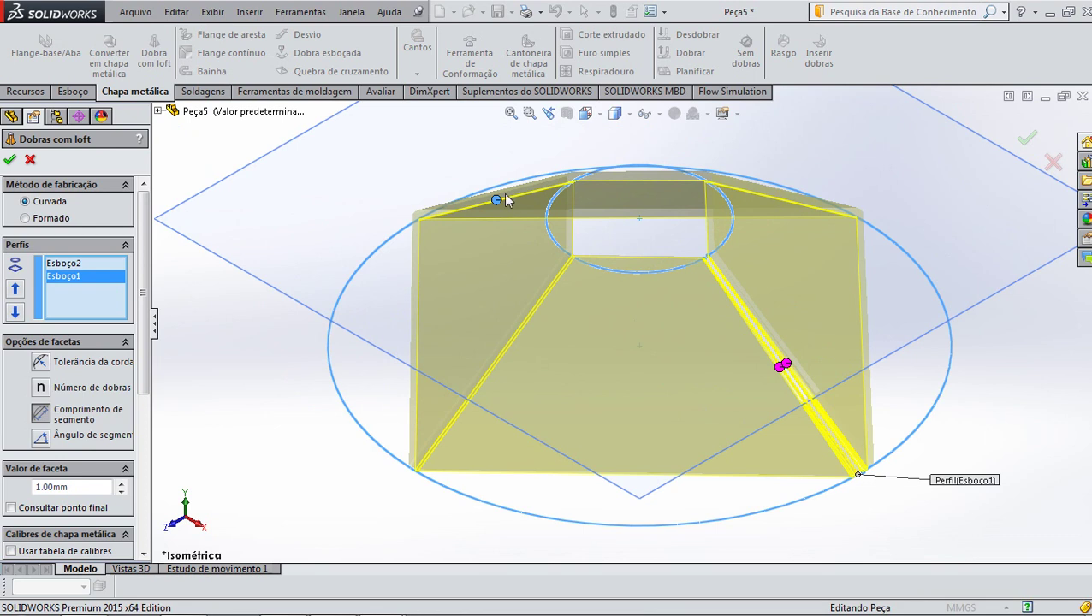
Enter a new facet count at the other profile point so the preview shows more facets
click(495, 204)
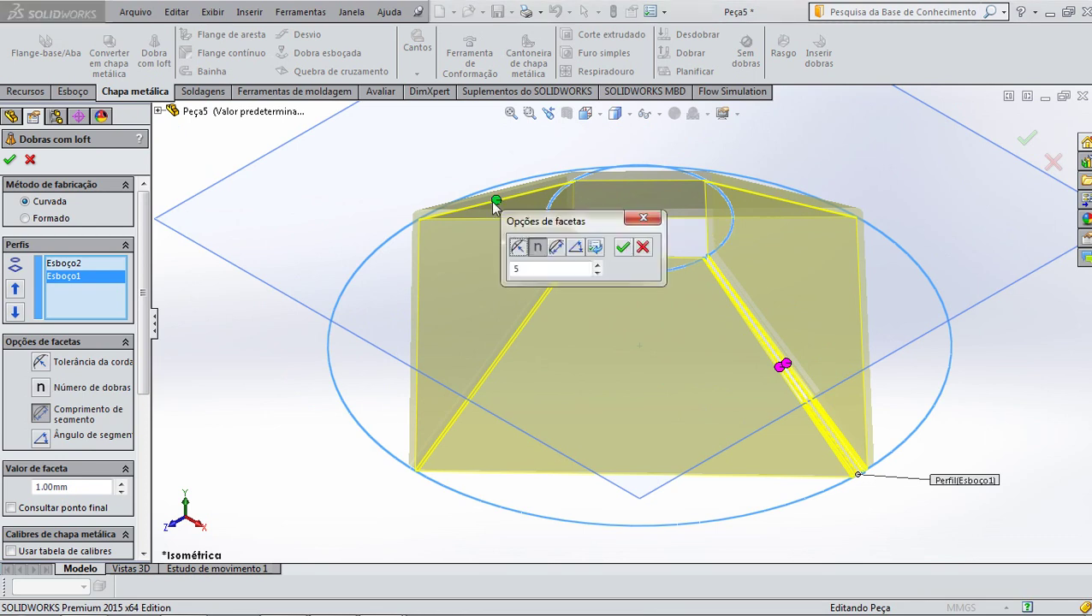
text(5)
double_click(527, 268)
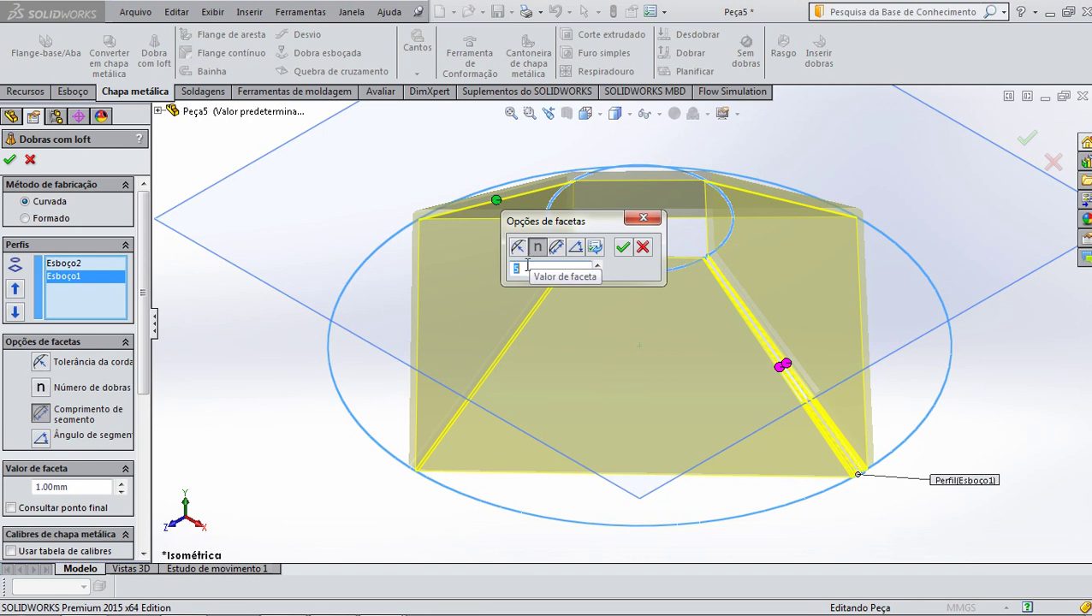
text(2)
key(Return)
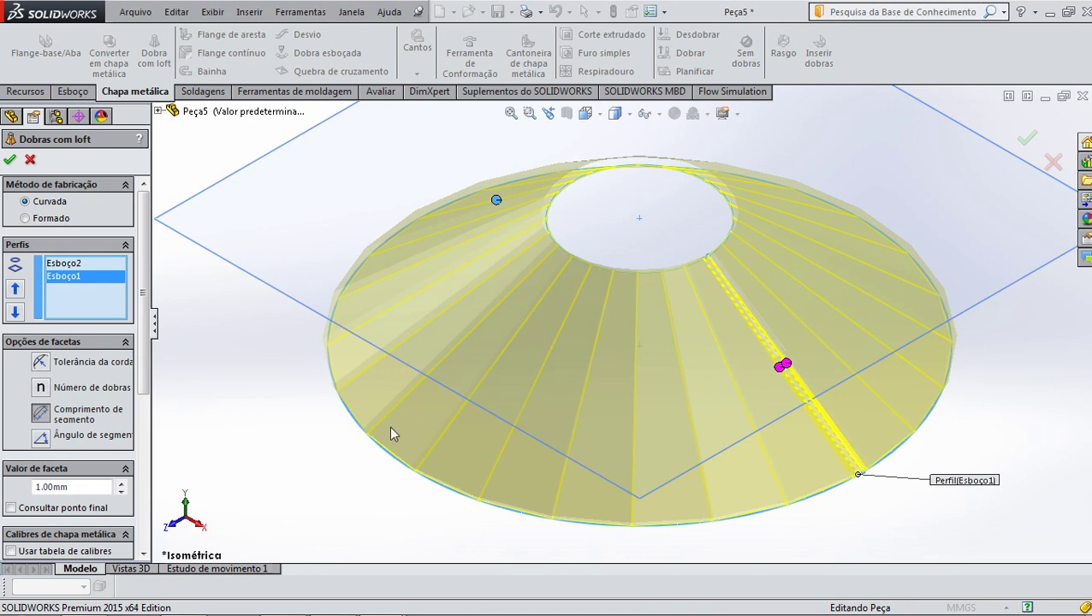
Change the Valor de faceta from 1.00mm to 10.00mm
double_click(91, 486)
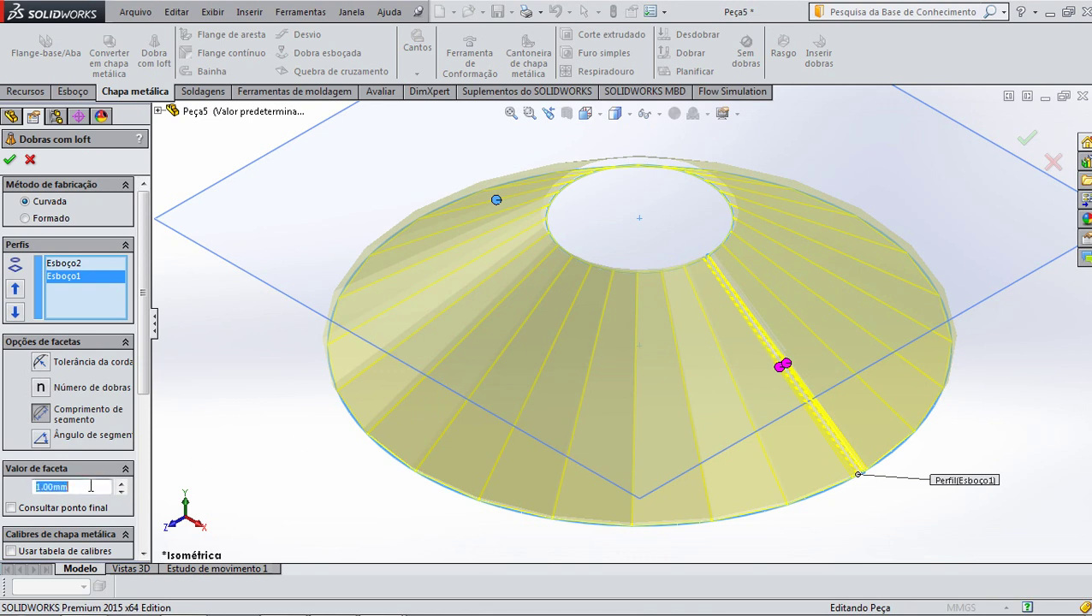
text(5)
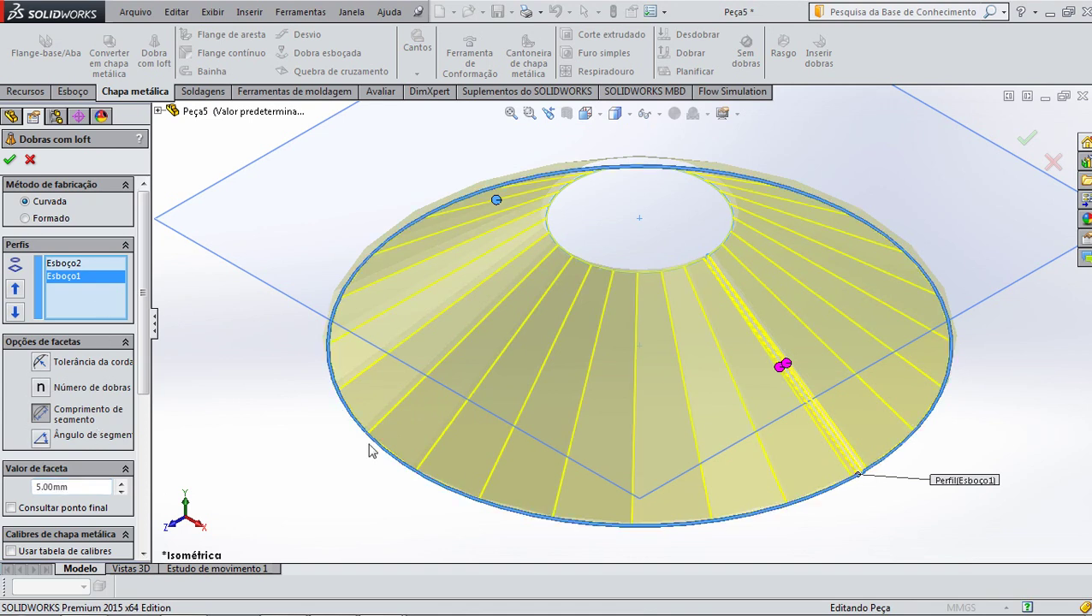
scroll(462, 466, down, 5)
scroll(629, 505, down, 2)
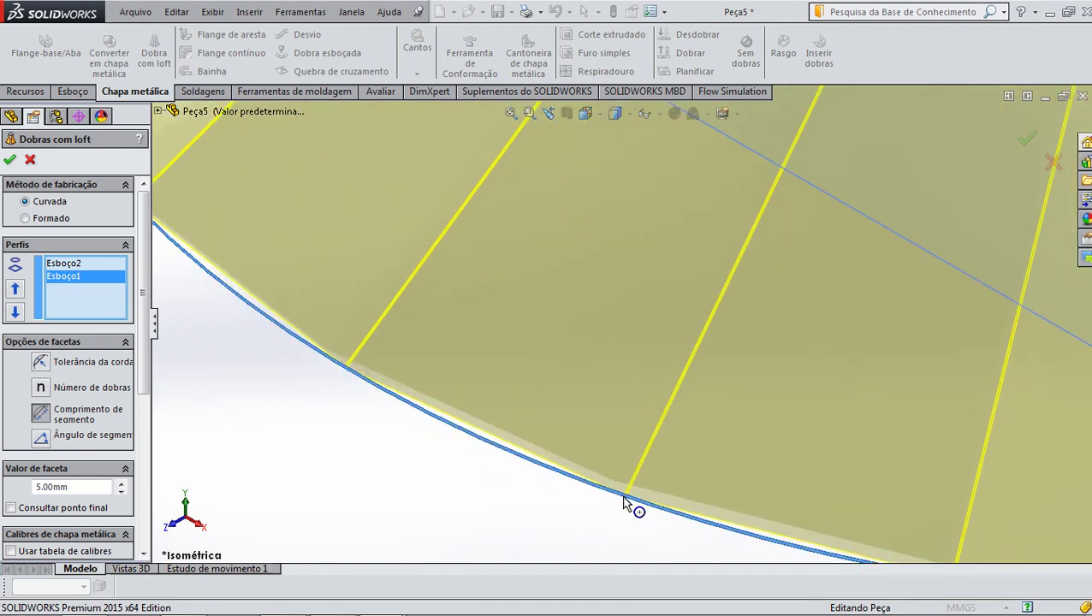
scroll(635, 497, down, 2)
scroll(638, 488, down, 2)
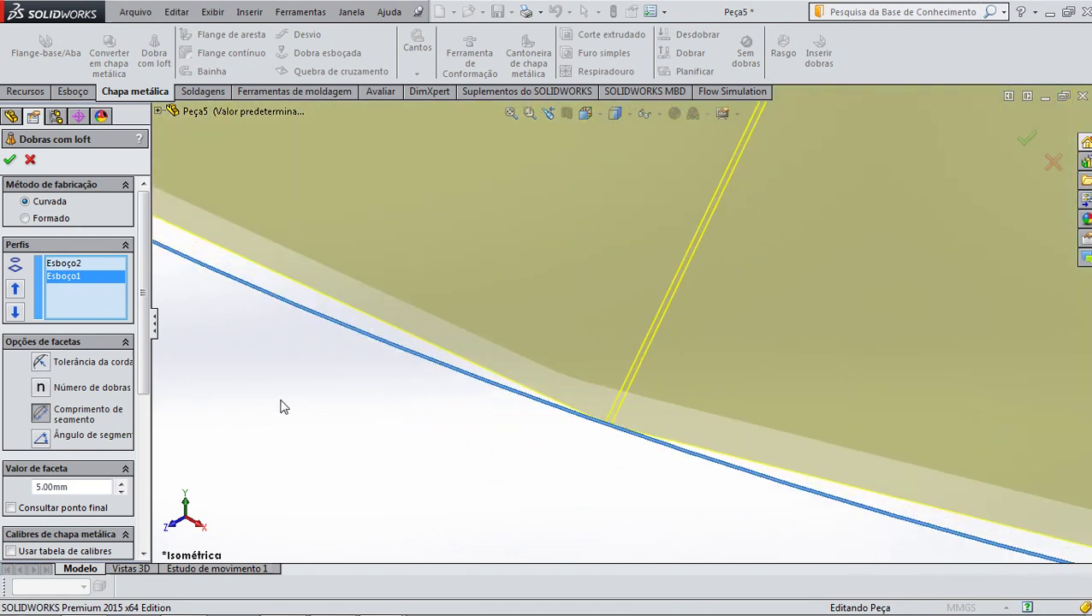
click(77, 488)
double_click(77, 489)
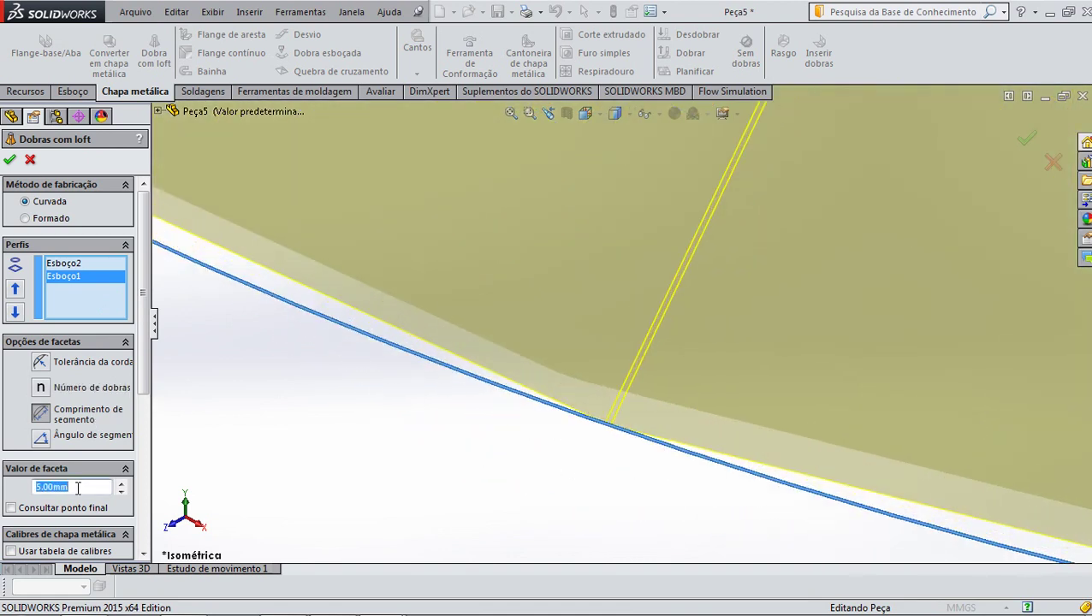
text(10)
key(Return)
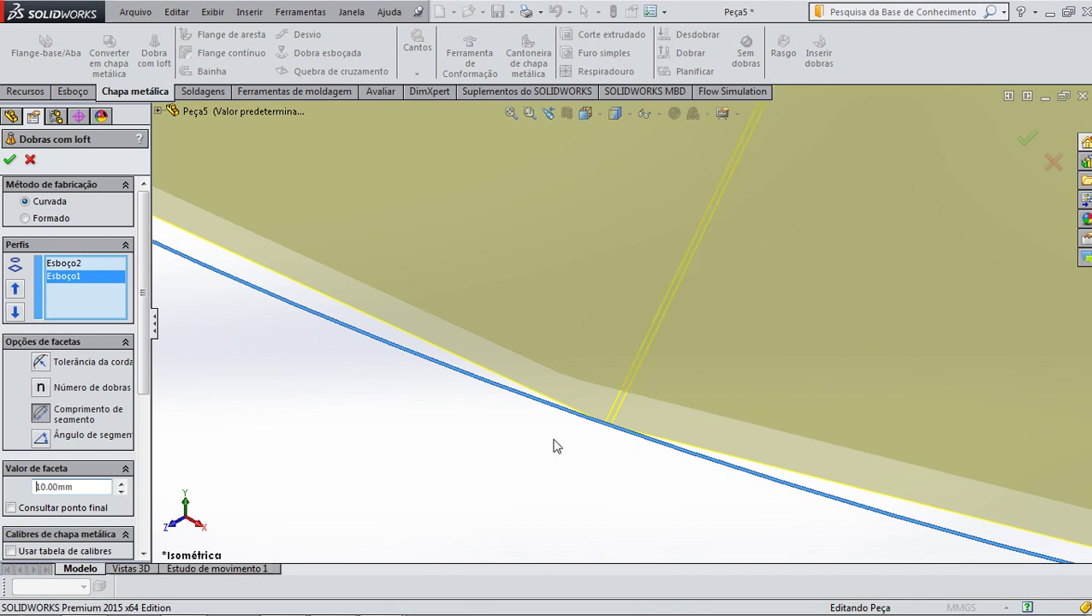
Inspect the faceted cone preview, looking down its hole and then from an oblique angle
scroll(560, 447, up, 2)
scroll(577, 416, up, 1)
scroll(580, 415, up, 1)
scroll(580, 416, up, 2)
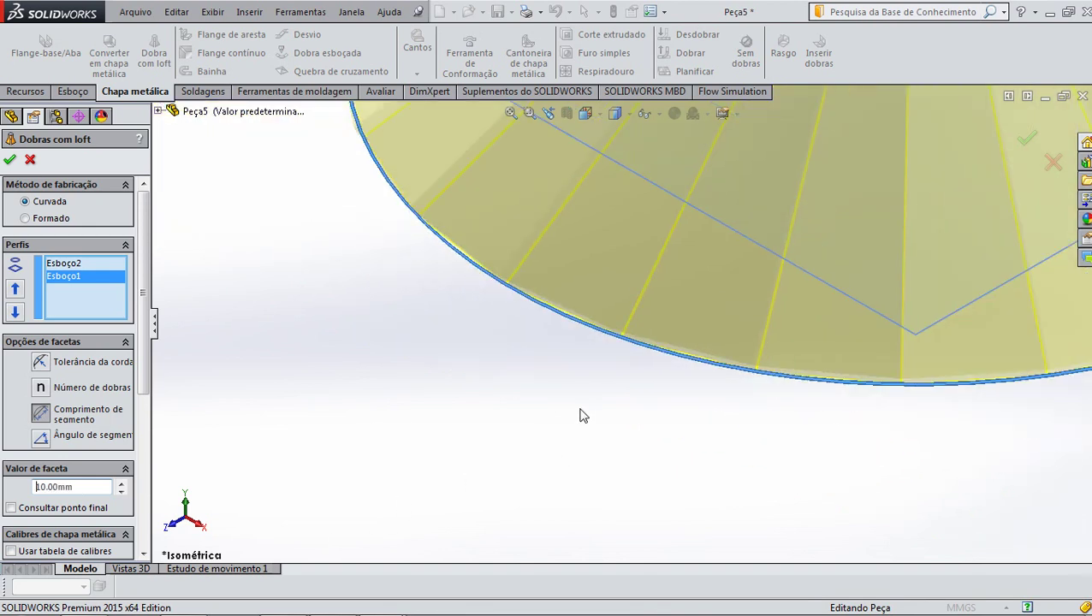
scroll(580, 415, up, 1)
scroll(582, 416, up, 2)
scroll(587, 417, up, 1)
scroll(729, 226, down, 2)
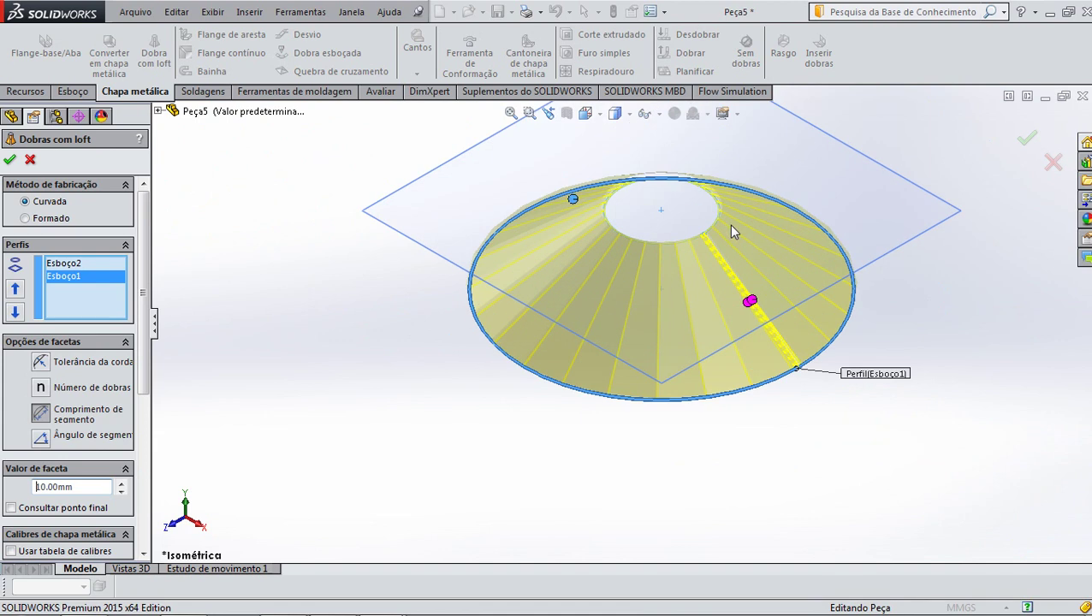
scroll(715, 225, down, 2)
scroll(661, 232, down, 1)
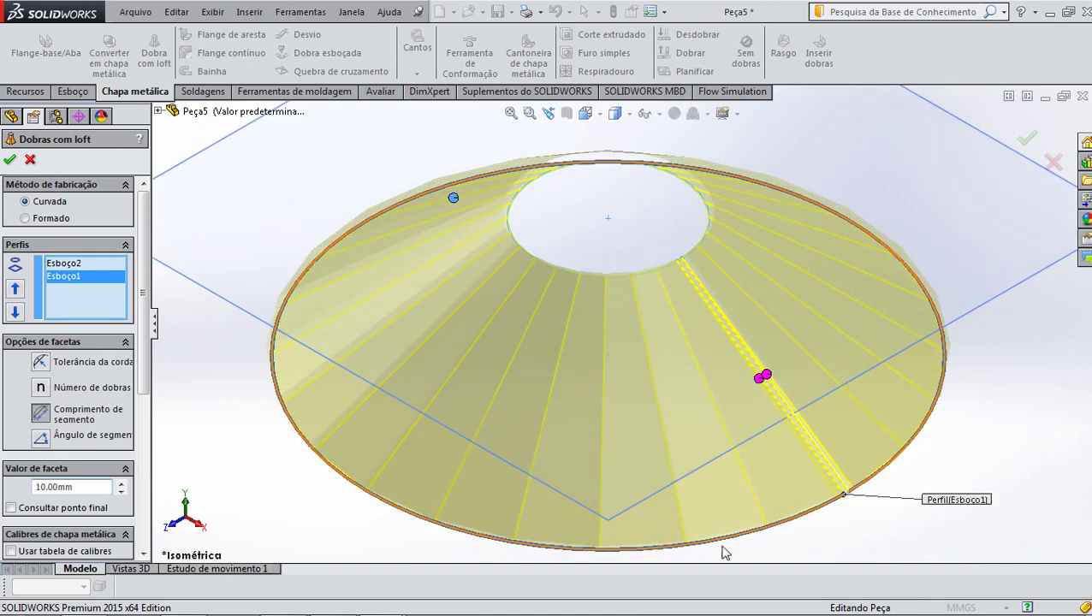
scroll(866, 544, down, 2)
scroll(805, 462, down, 1)
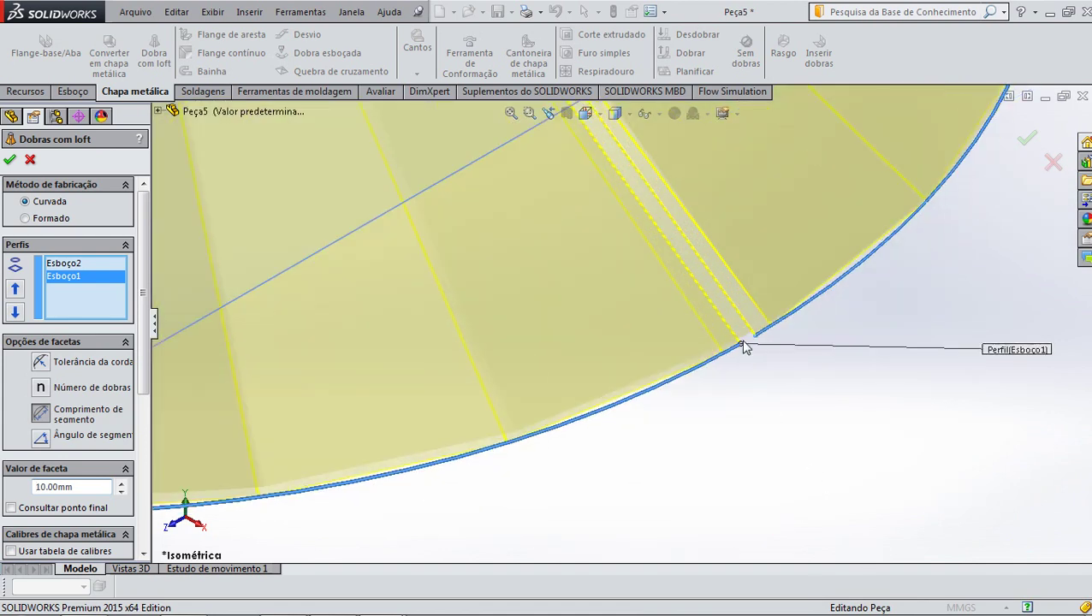
scroll(742, 347, down, 1)
scroll(743, 346, down, 1)
scroll(743, 347, down, 1)
scroll(743, 346, up, 1)
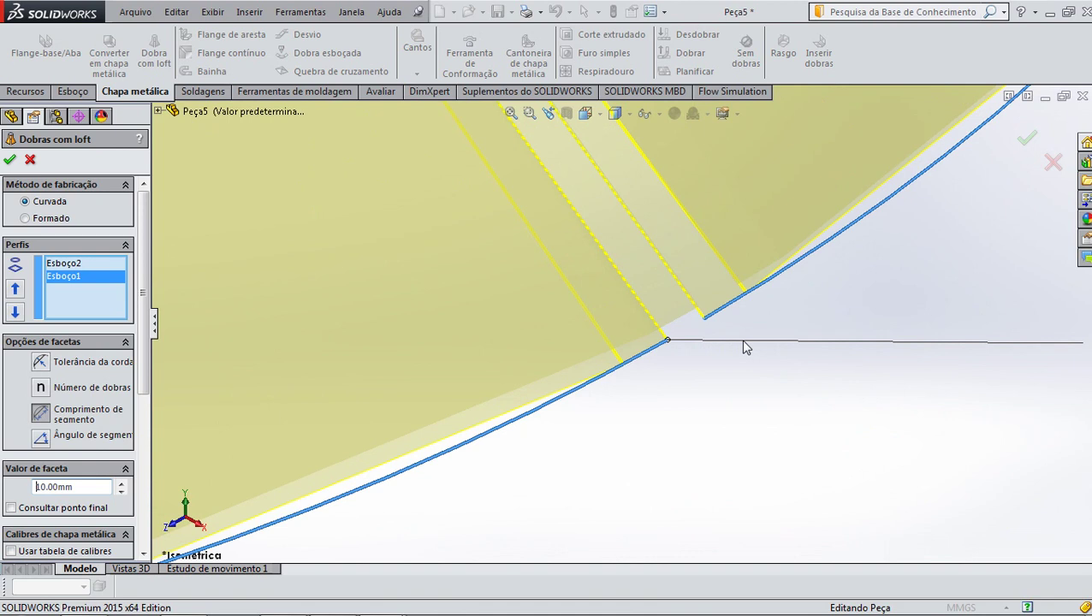
scroll(743, 347, up, 1)
scroll(744, 347, up, 1)
scroll(745, 347, up, 1)
scroll(744, 347, up, 2)
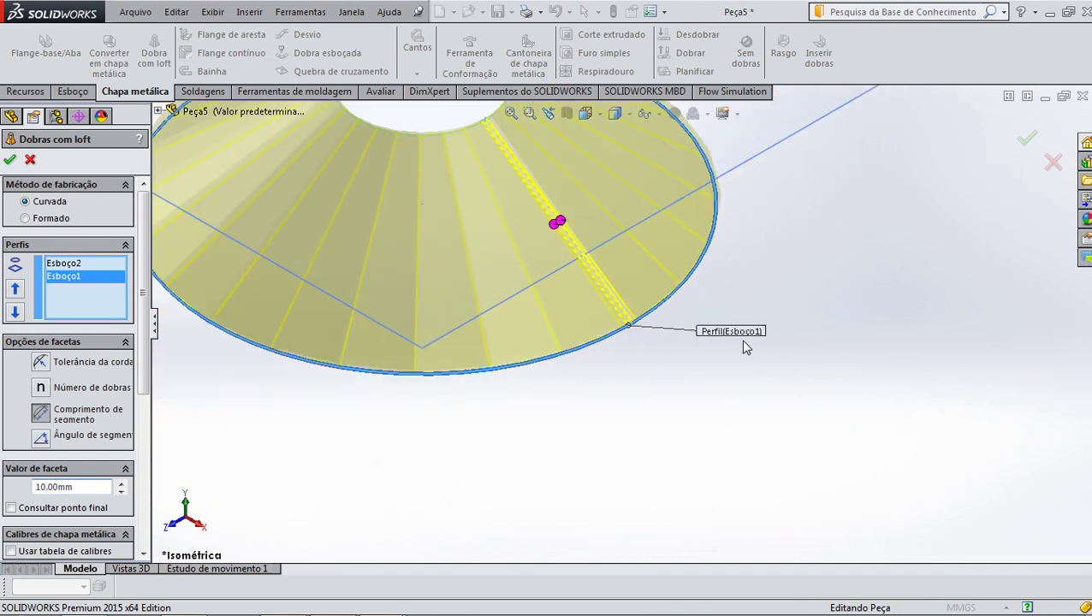
scroll(744, 347, up, 1)
scroll(481, 163, down, 2)
middle_drag(481, 163, 502, 268)
scroll(512, 227, down, 1)
scroll(520, 184, down, 2)
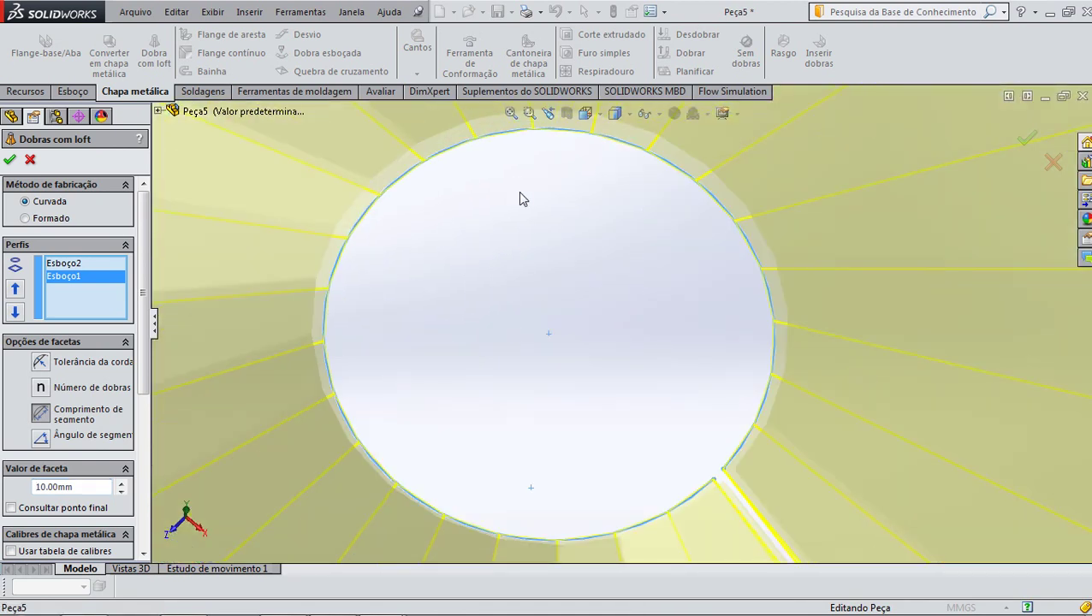
key(f)
mouse_move(579, 344)
middle_down()
mouse_move(575, 241)
mouse_move(521, 440)
mouse_move(492, 373)
mouse_move(363, 302)
mouse_move(451, 480)
mouse_move(436, 477)
middle_up()
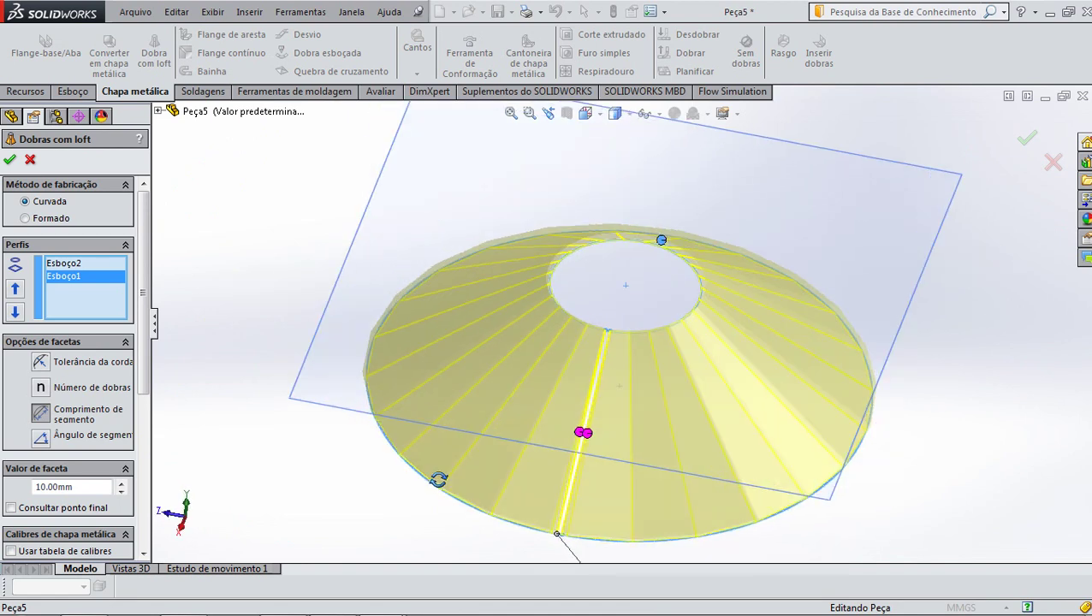
click(10, 159)
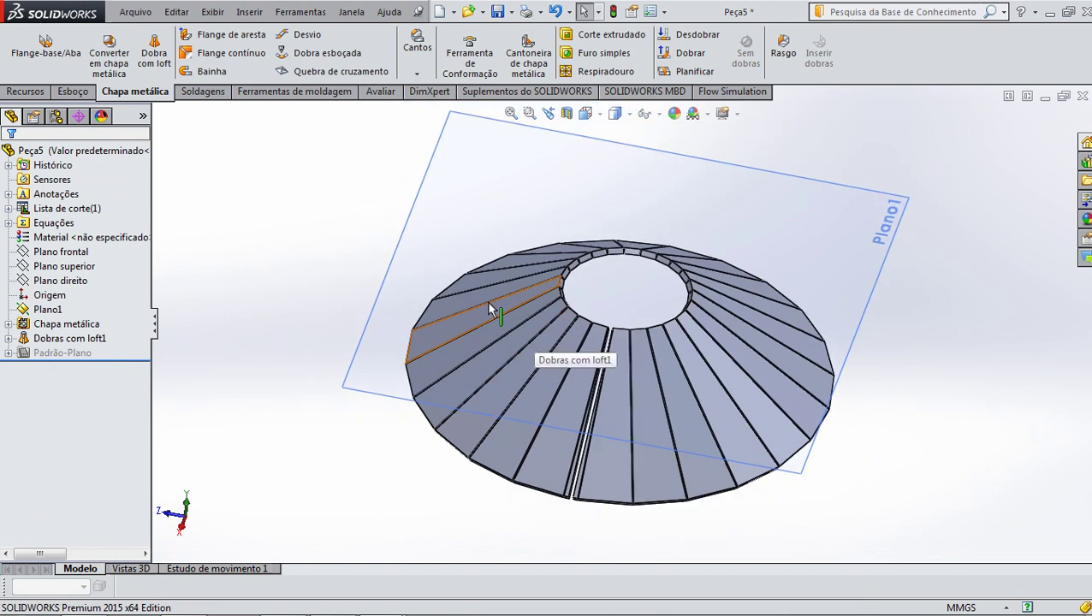
mouse_move(489, 303)
middle_down()
mouse_move(501, 333)
mouse_move(595, 371)
mouse_move(621, 419)
mouse_move(690, 360)
mouse_move(617, 253)
mouse_move(468, 207)
middle_up()
mouse_move(495, 310)
middle_down()
mouse_move(505, 217)
mouse_move(558, 311)
middle_up()
scroll(618, 437, down, 5)
scroll(586, 220, down, 5)
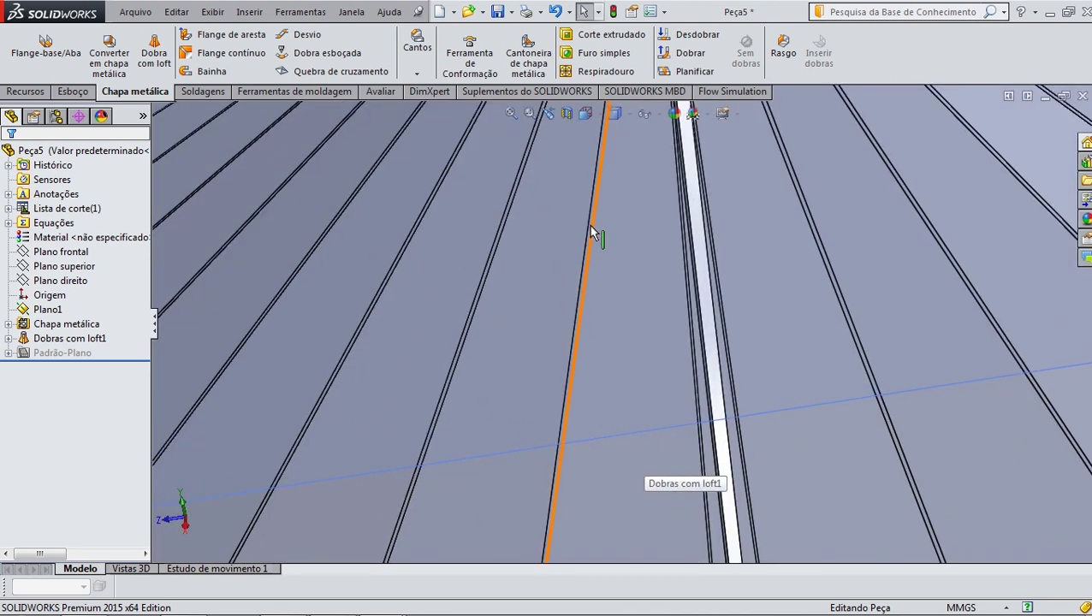
scroll(608, 259, up, 5)
scroll(608, 258, up, 4)
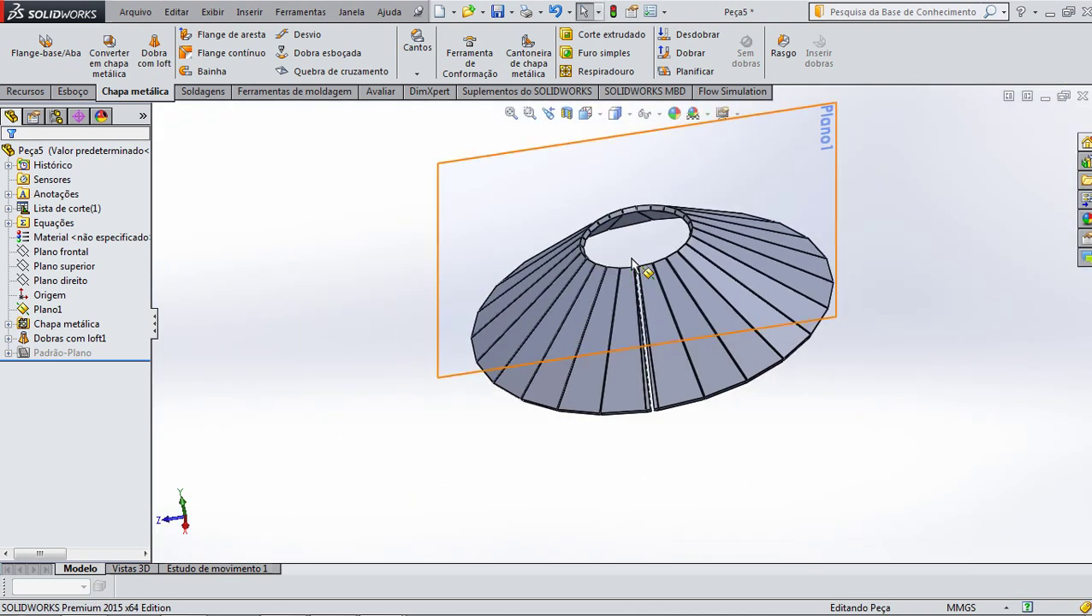
mouse_move(632, 263)
middle_down()
mouse_move(653, 311)
mouse_move(647, 239)
middle_up()
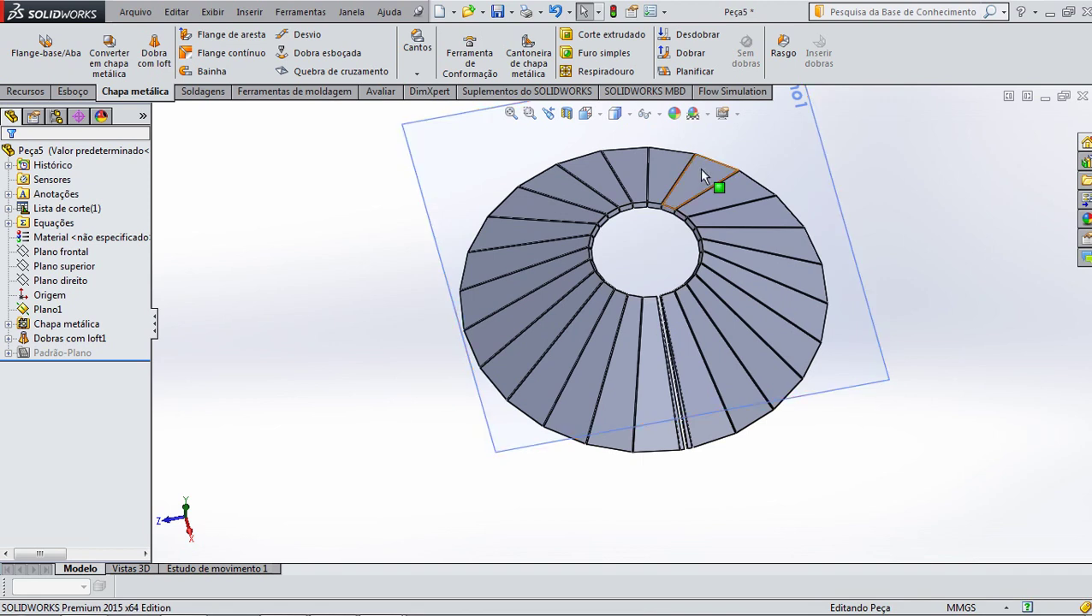
Flatten the slit cone with Planificar and zoom in on the flat pattern
click(695, 74)
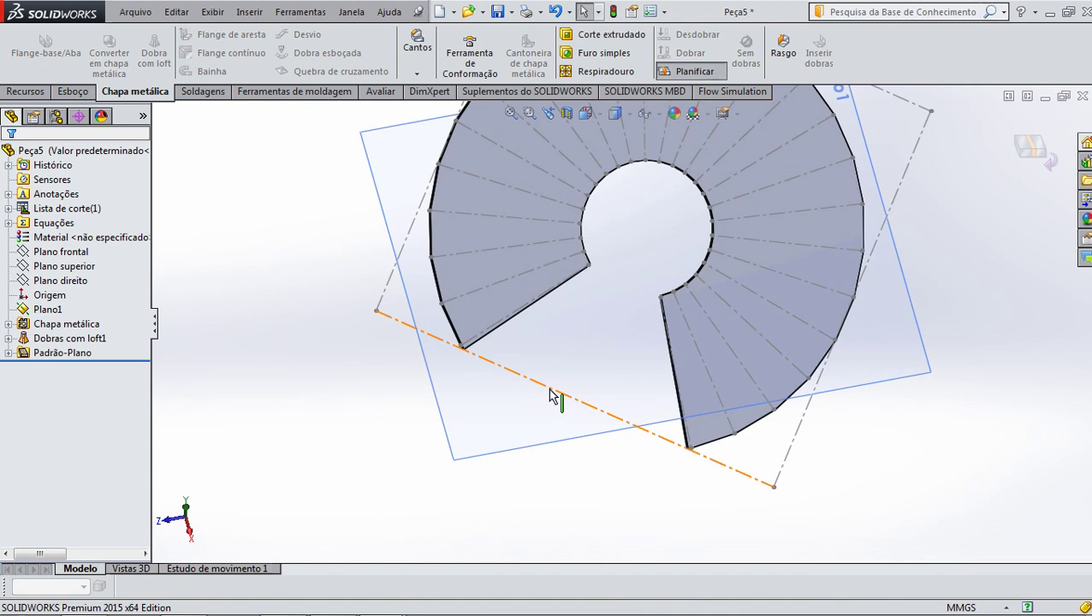
scroll(589, 296, up, 2)
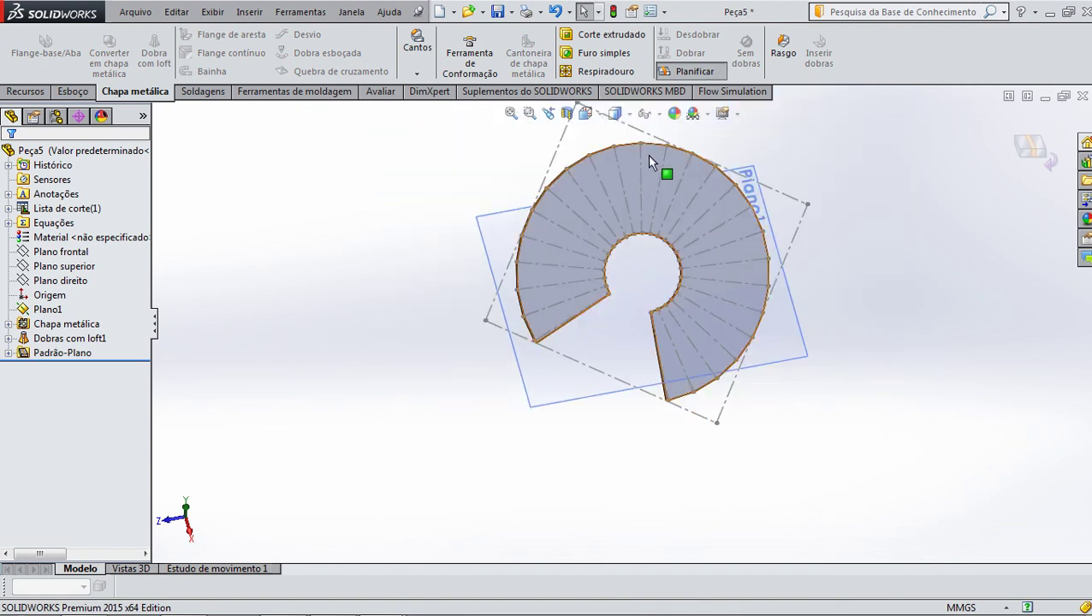
scroll(649, 161, down, 3)
scroll(572, 348, down, 1)
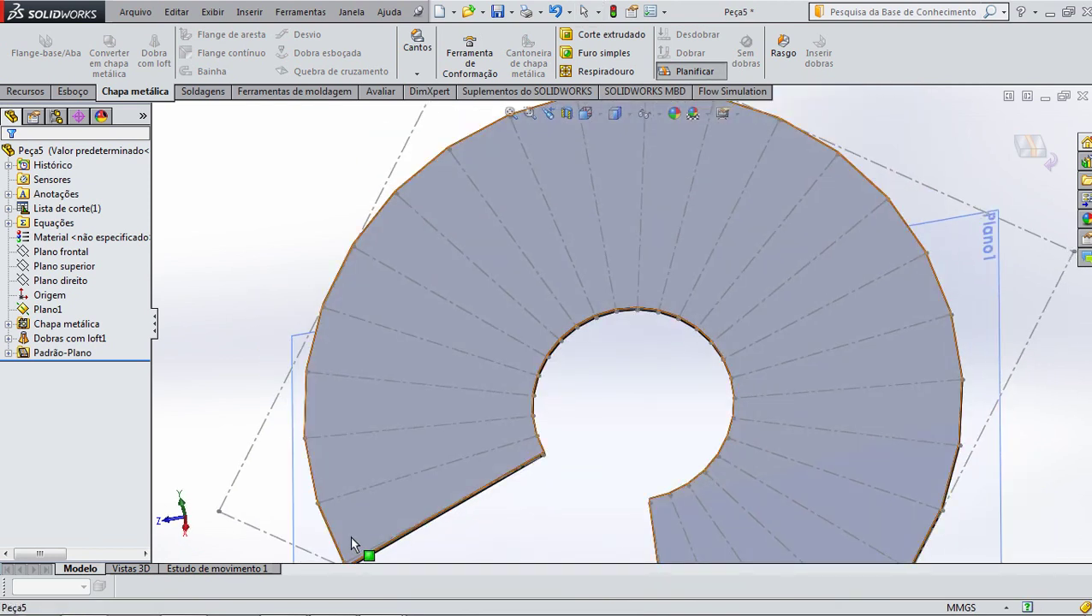
scroll(350, 539, down, 3)
scroll(402, 409, down, 2)
scroll(434, 334, down, 1)
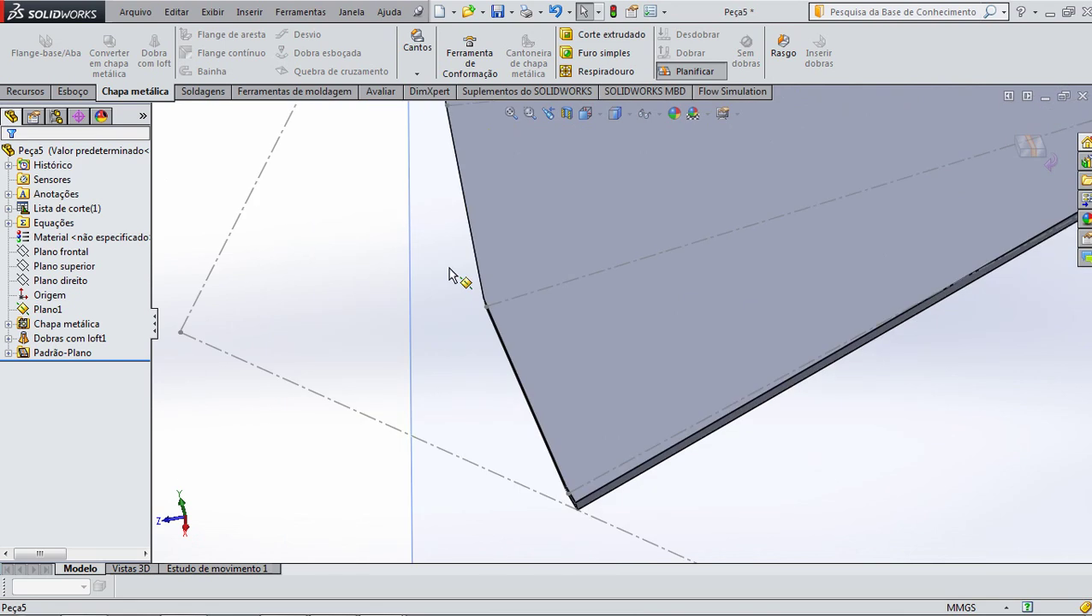
scroll(451, 273, up, 1)
scroll(495, 248, up, 1)
scroll(514, 295, up, 1)
scroll(507, 288, up, 1)
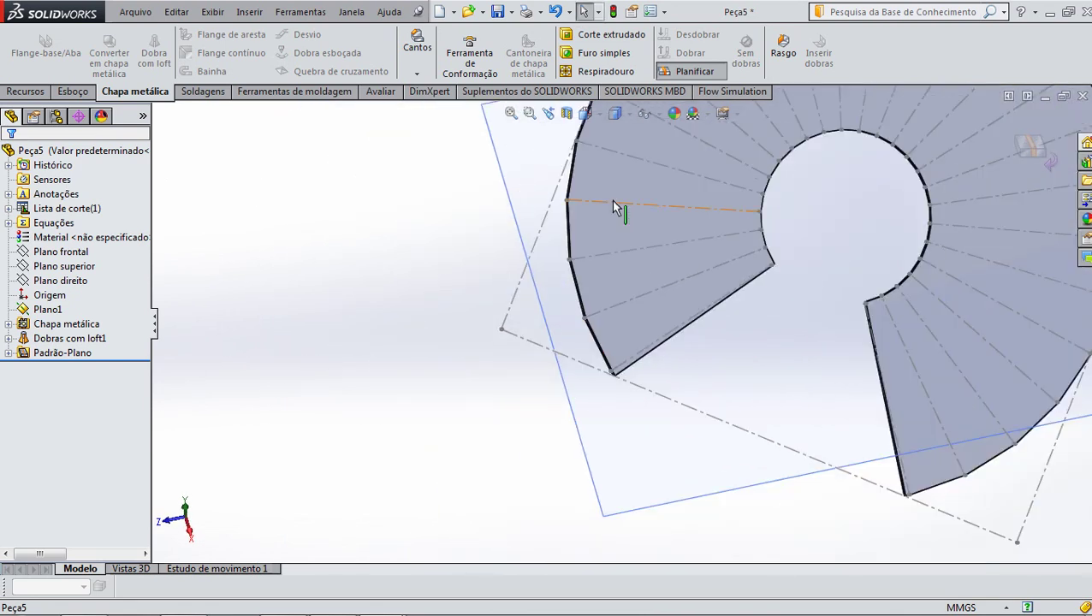
scroll(604, 203, up, 1)
scroll(599, 202, up, 1)
scroll(580, 224, up, 1)
scroll(589, 231, up, 1)
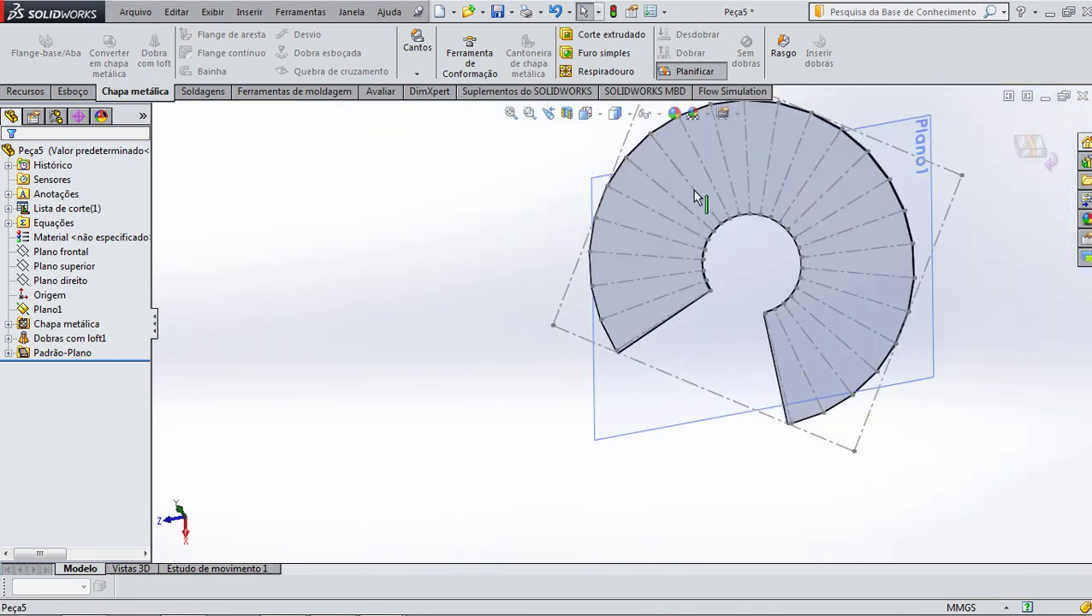
scroll(692, 190, down, 1)
scroll(727, 168, up, 3)
scroll(672, 198, down, 4)
scroll(672, 190, down, 4)
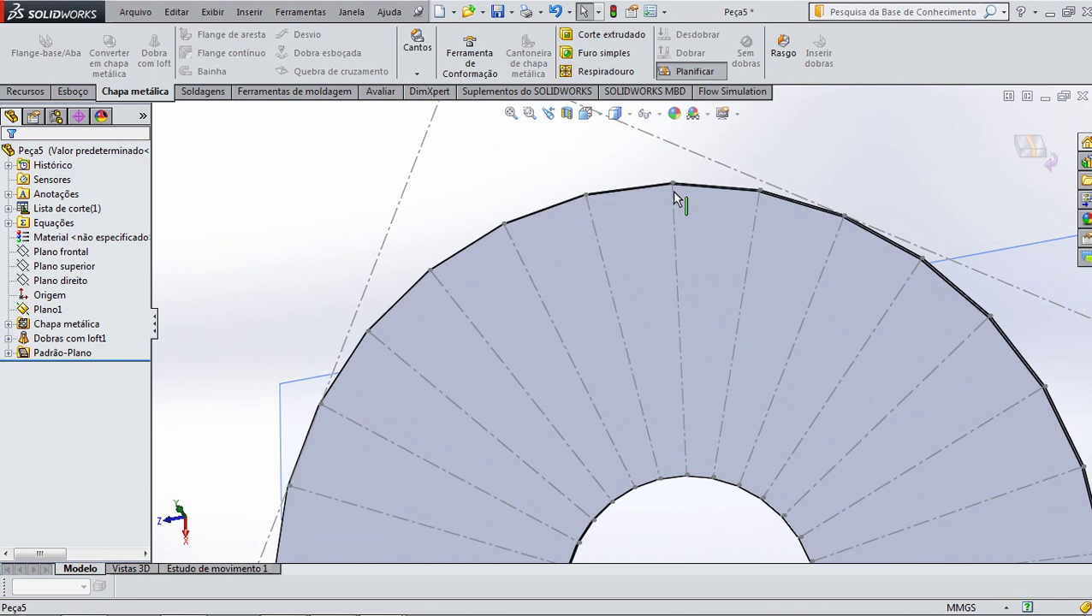
scroll(671, 190, down, 2)
scroll(682, 213, down, 2)
scroll(685, 230, down, 2)
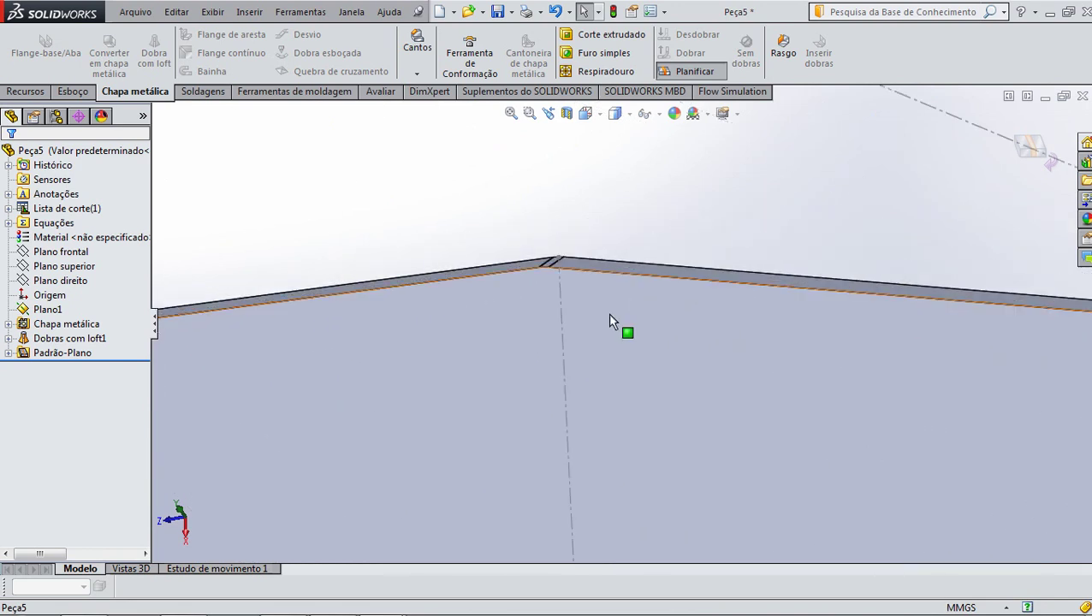
scroll(625, 311, up, 2)
scroll(621, 297, up, 2)
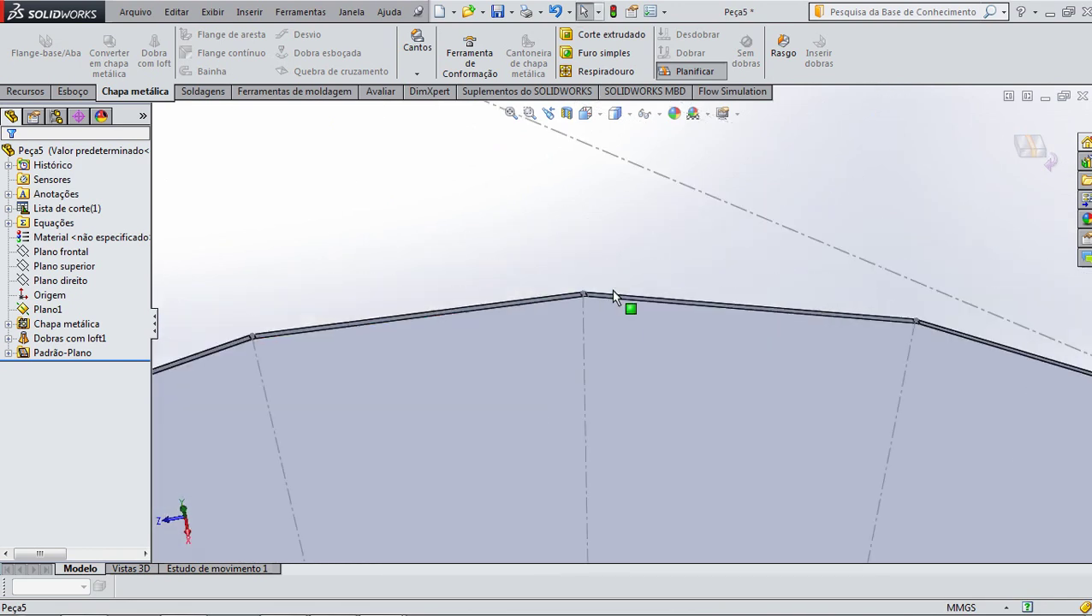
scroll(613, 294, up, 2)
scroll(613, 295, up, 3)
scroll(613, 295, up, 3)
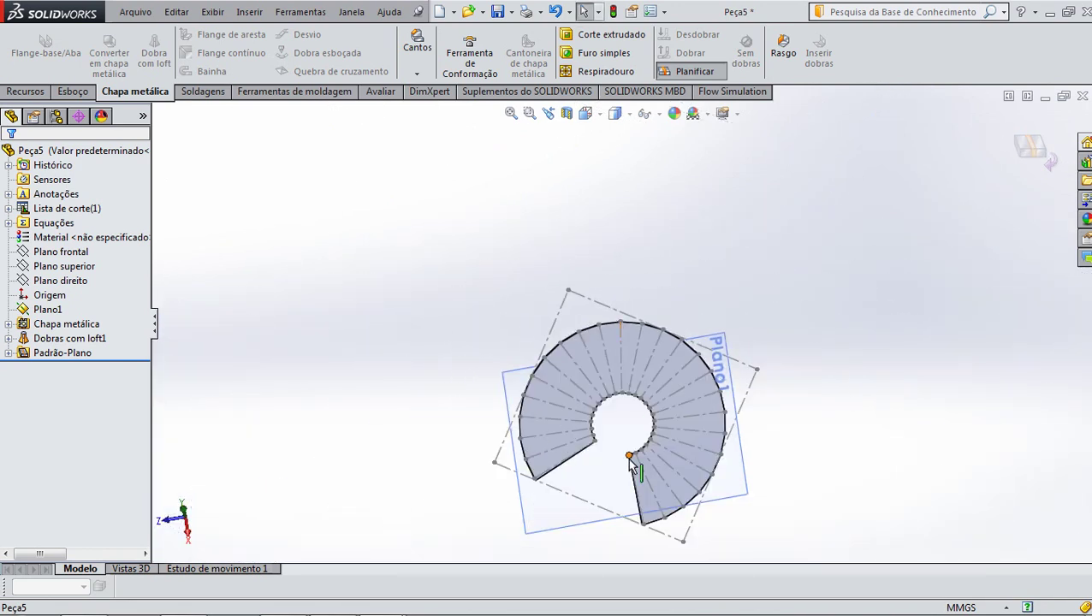
Tilt the C-shaped flat pattern into a 3-D view to inspect its radial bend lines
mouse_move(610, 432)
middle_down()
mouse_move(595, 273)
mouse_move(612, 319)
middle_up()
scroll(621, 410, down, 3)
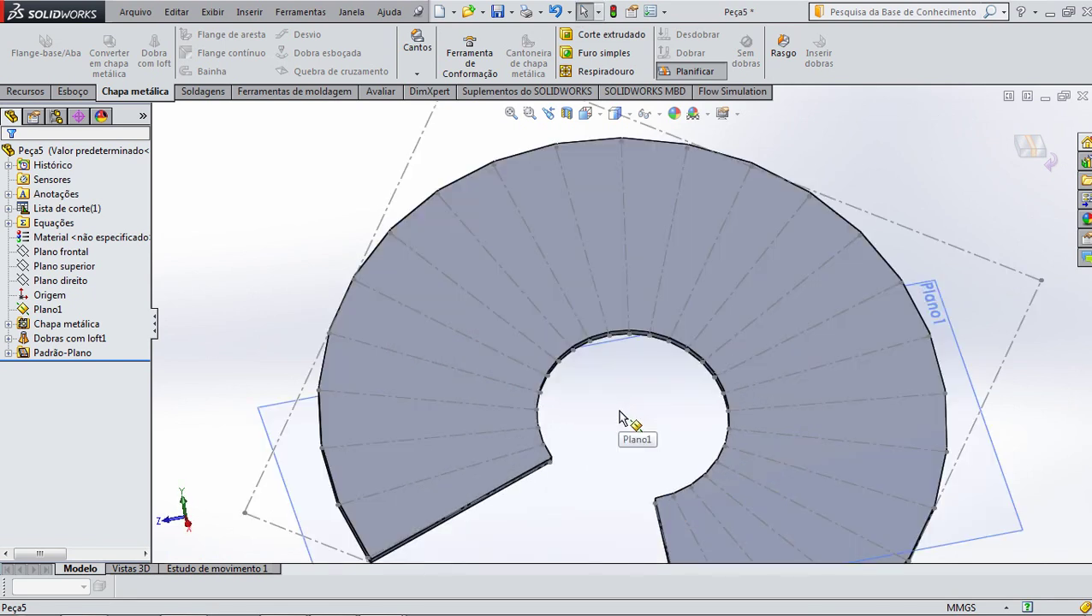
scroll(621, 418, down, 2)
scroll(617, 393, up, 3)
scroll(622, 395, up, 2)
mouse_move(622, 394)
middle_down()
mouse_move(607, 404)
mouse_move(609, 424)
middle_up()
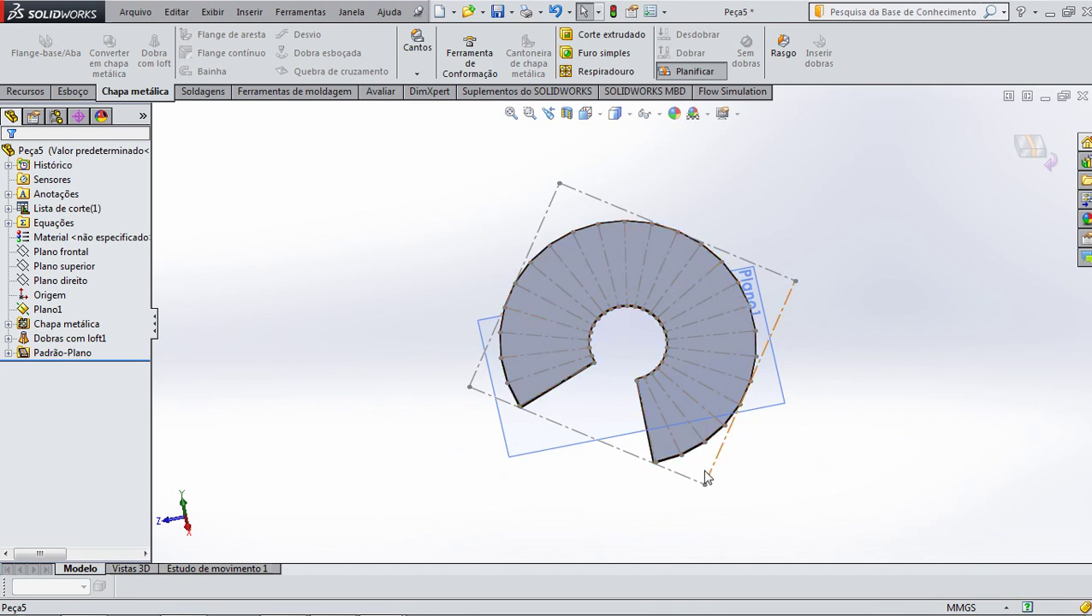
scroll(600, 279, down, 3)
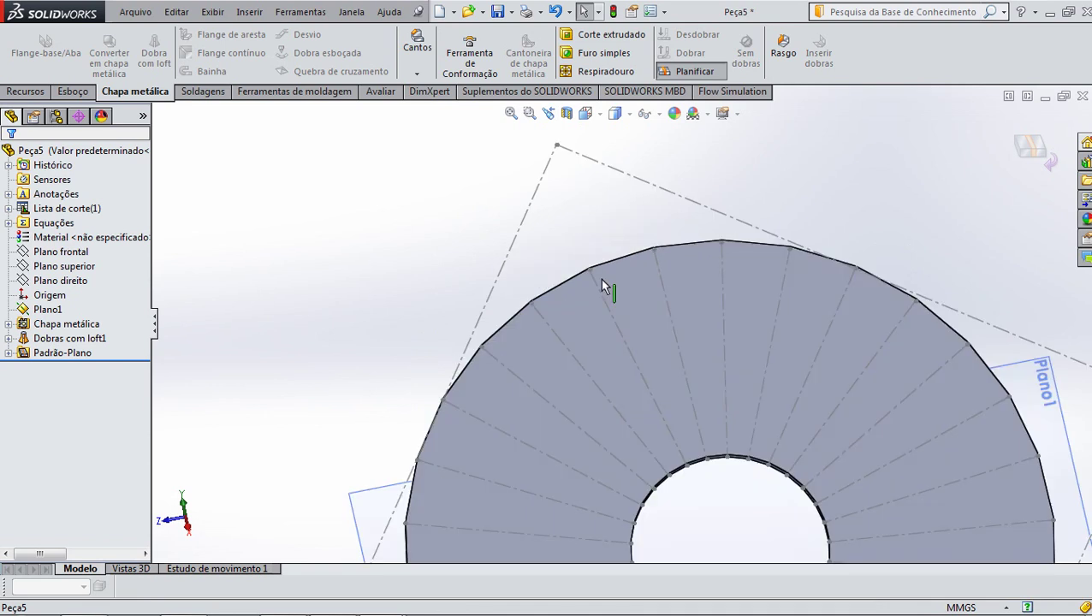
scroll(600, 279, down, 1)
scroll(729, 322, up, 3)
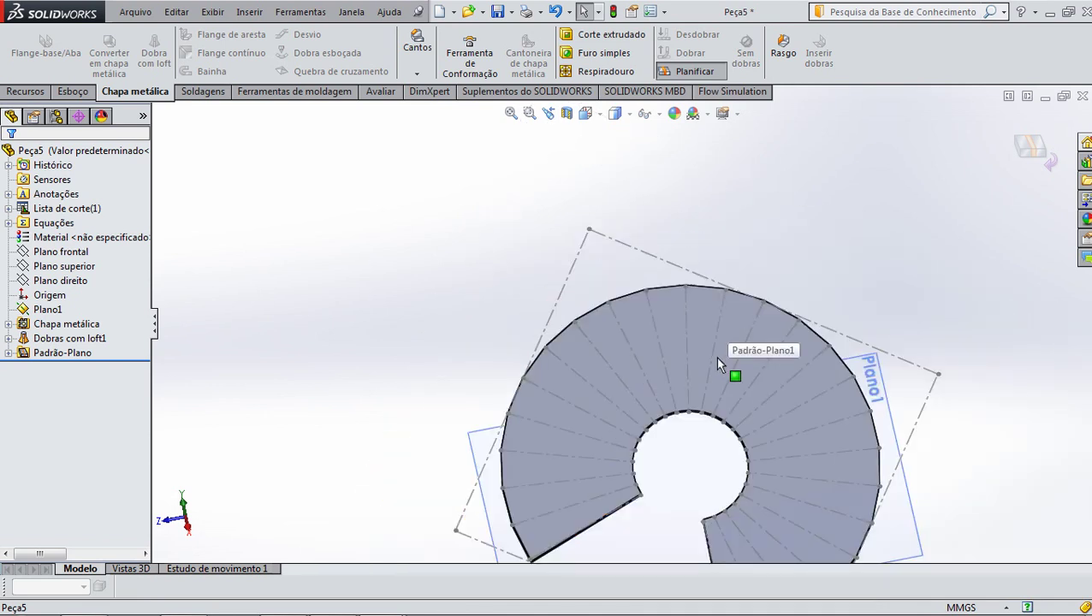
scroll(717, 362, up, 2)
scroll(633, 364, down, 1)
scroll(642, 376, down, 3)
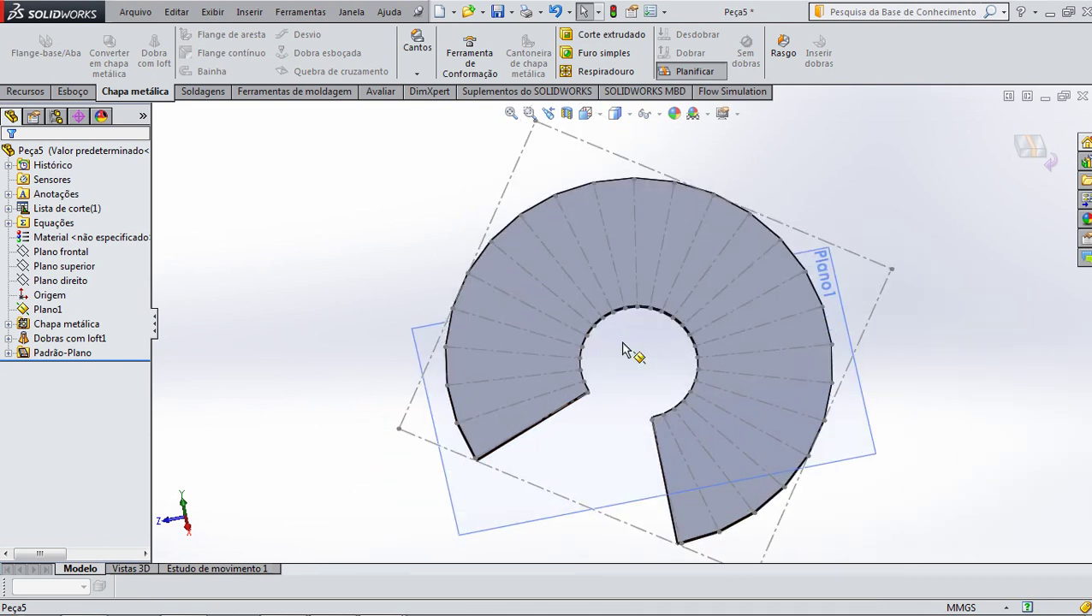
middle_drag(642, 376, 654, 322)
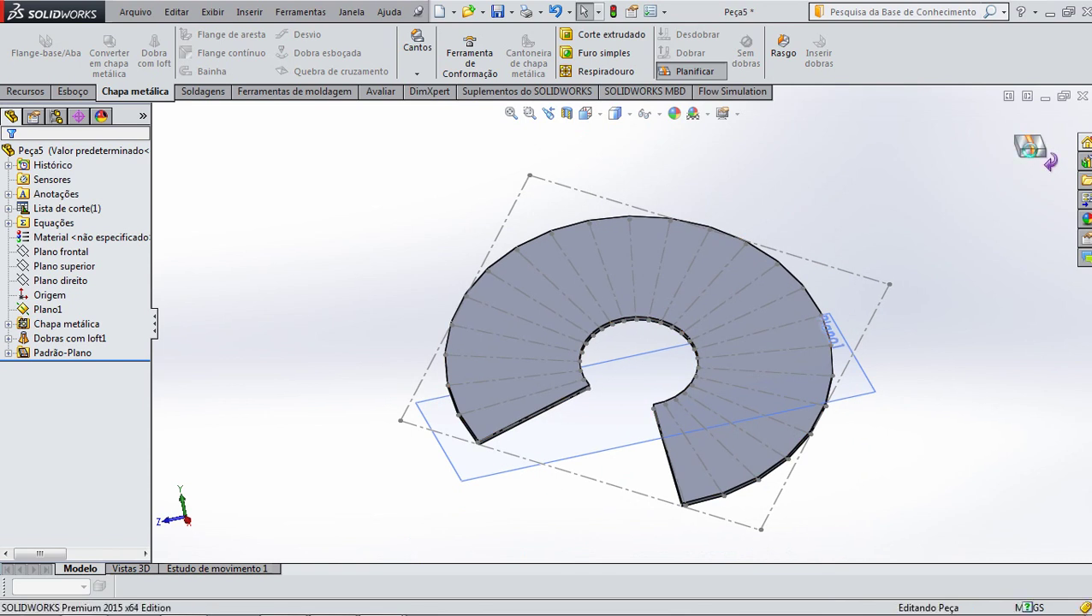
Fold the flat pattern back into the slit cone and select a lofted-bend face
click(1031, 150)
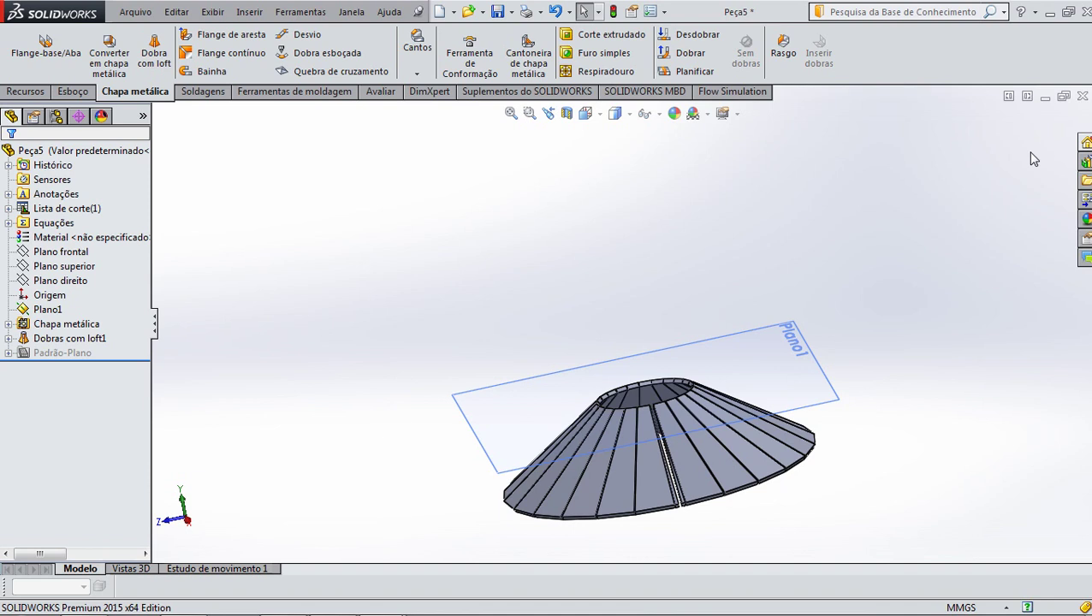
scroll(599, 501, down, 3)
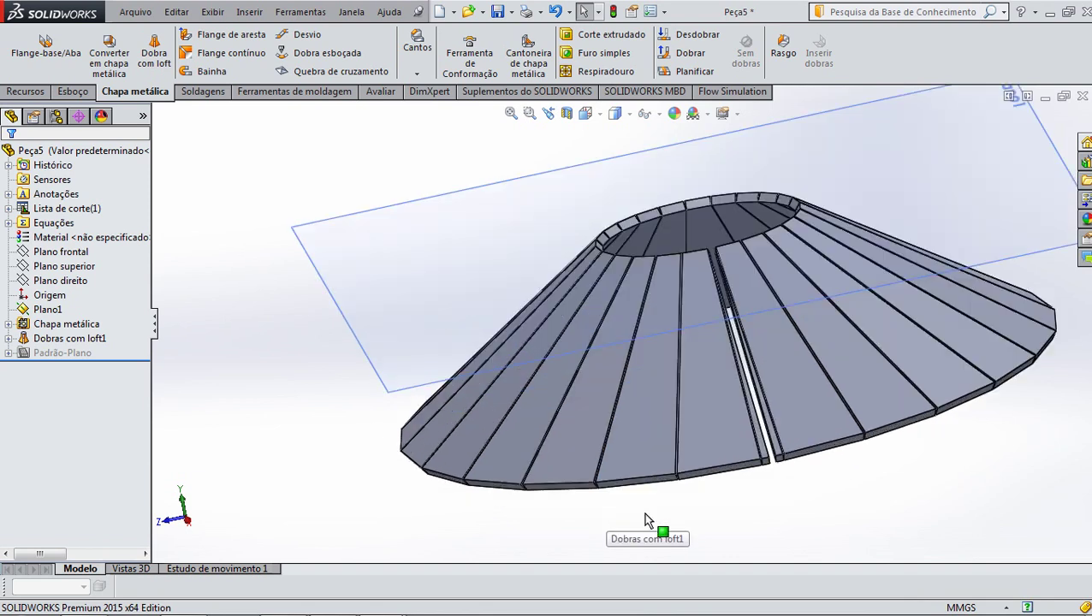
scroll(690, 434, down, 3)
scroll(690, 434, down, 2)
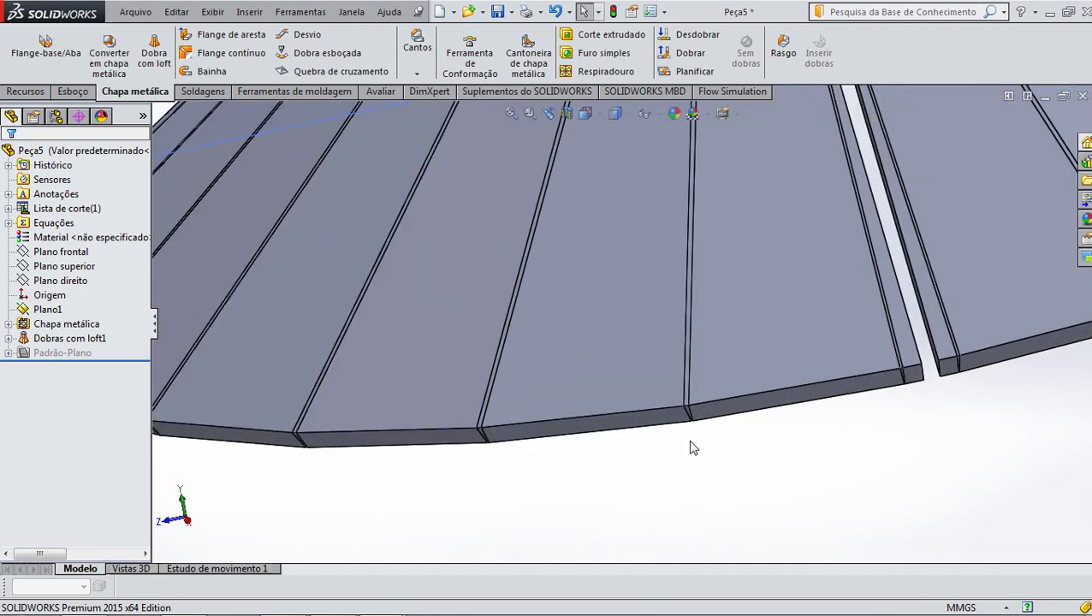
click(434, 312)
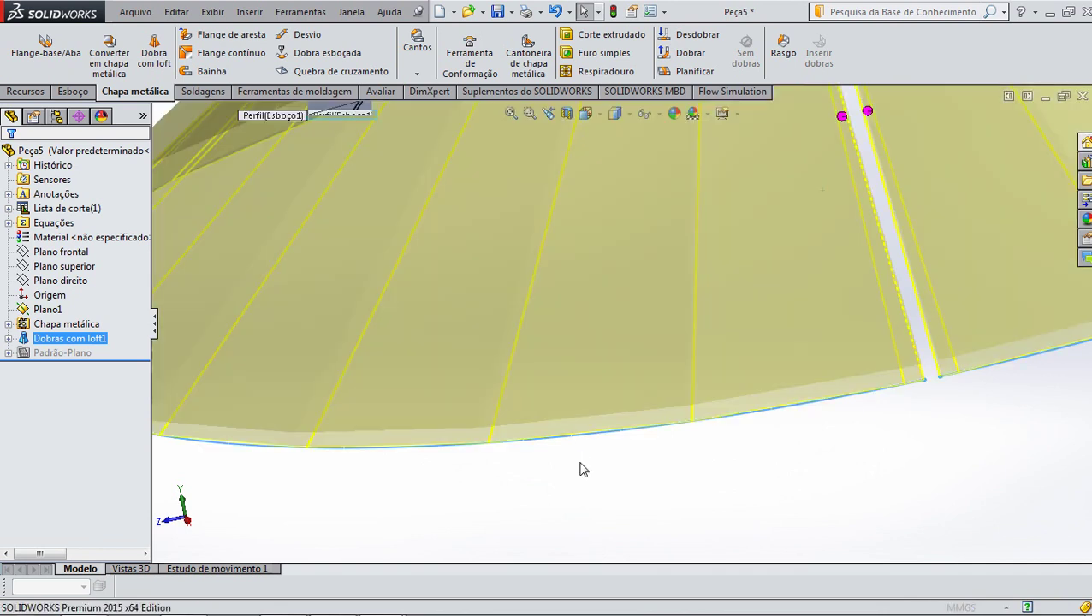
Replace the profile's bend count of 25 and regenerate the preview with more bend lines
scroll(659, 428, up, 5)
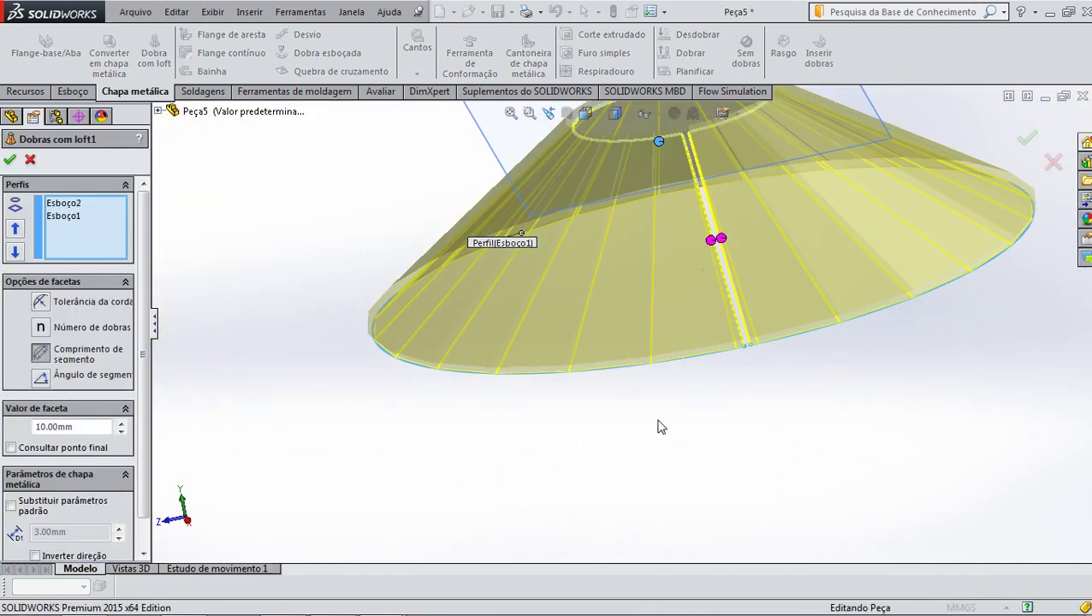
scroll(685, 359, up, 3)
middle_drag(707, 287, 728, 324)
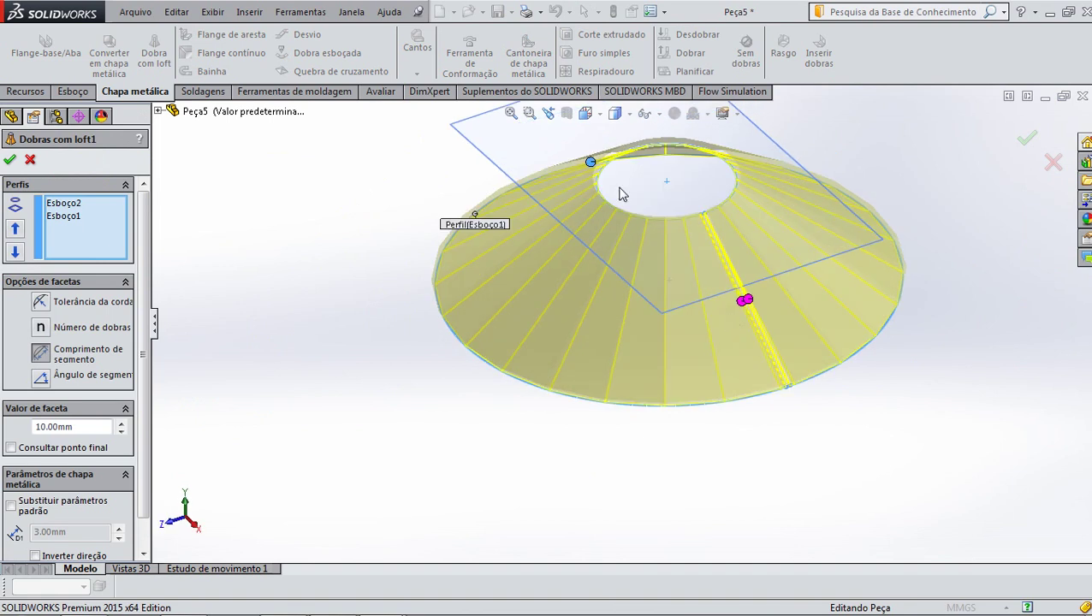
scroll(579, 174, down, 3)
scroll(587, 205, down, 2)
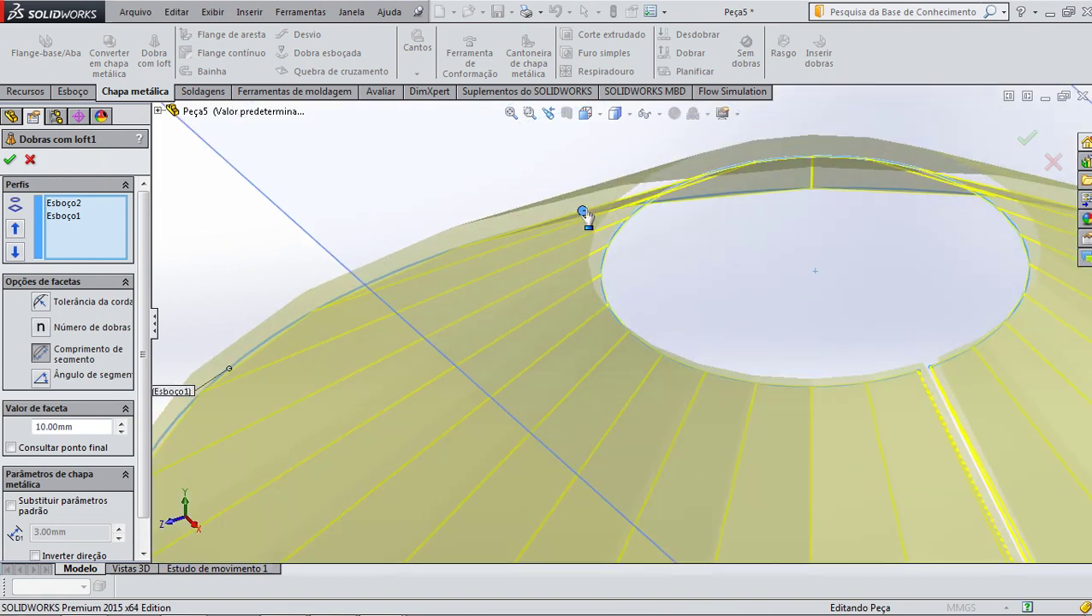
click(583, 212)
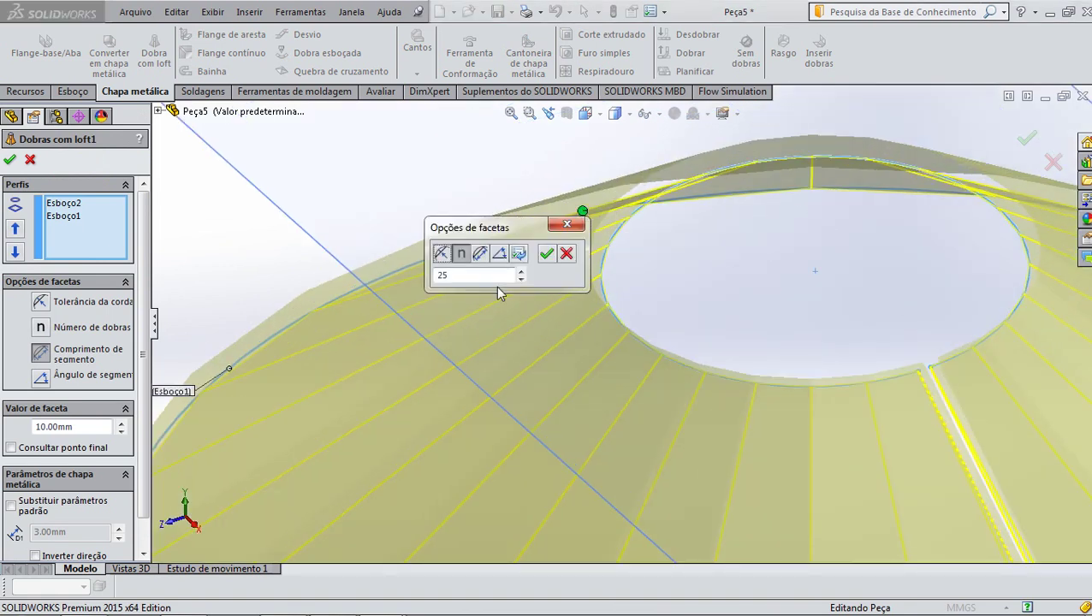
double_click(468, 275)
click(546, 253)
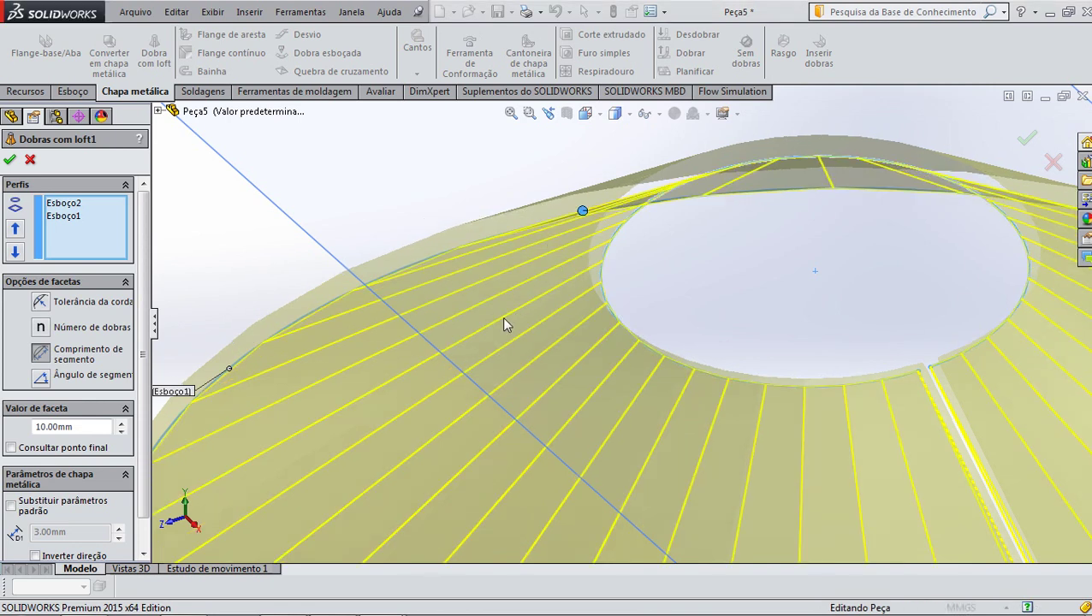
Set the Valor de faceta to ,1 and confirm the lofted bend
scroll(504, 324, up, 2)
scroll(539, 322, up, 2)
scroll(118, 443, down, 1)
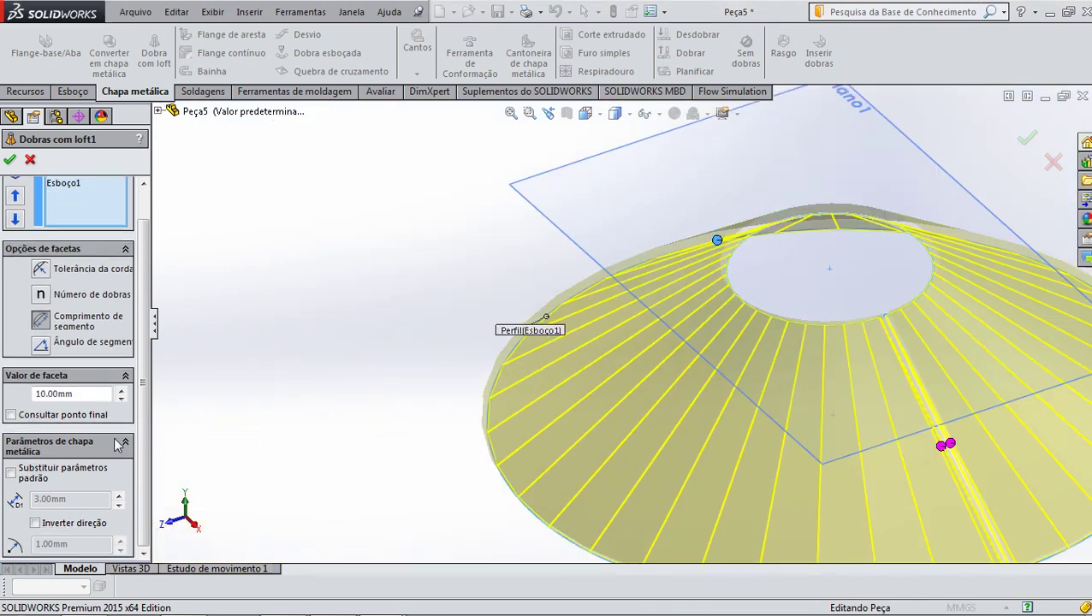
double_click(76, 394)
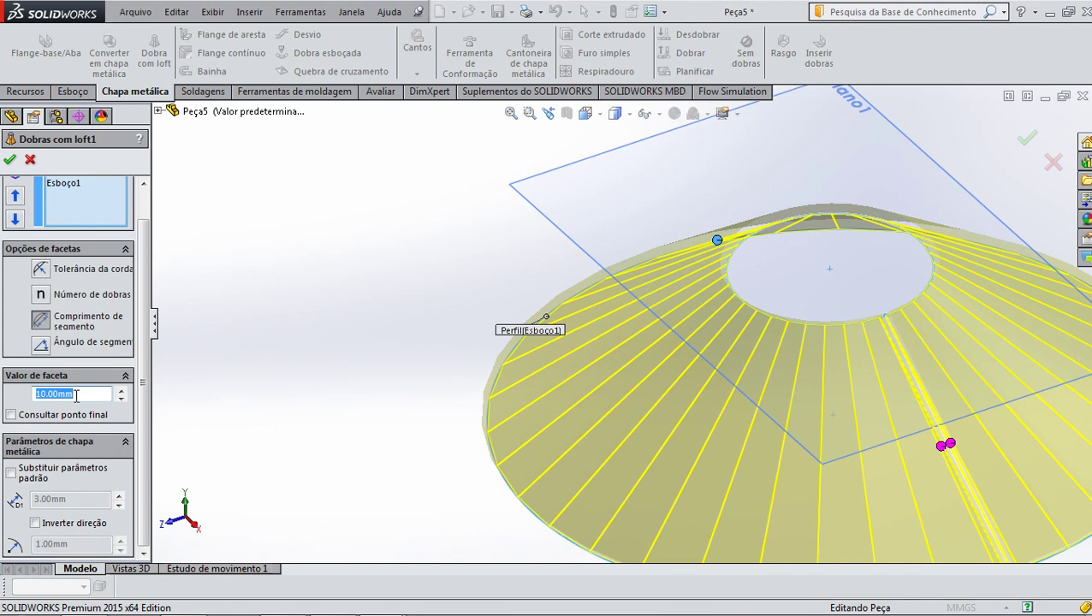
text(.)
click(8, 160)
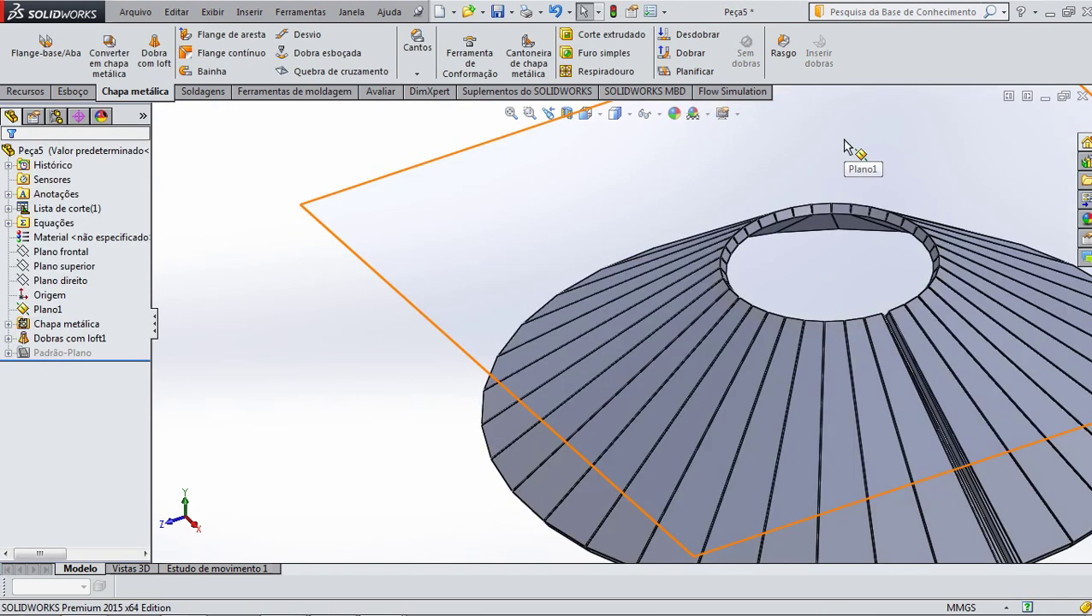
Switch to the Superior (Top) view and zoom to inspect the slit and narrow bend facets
scroll(813, 291, up, 5)
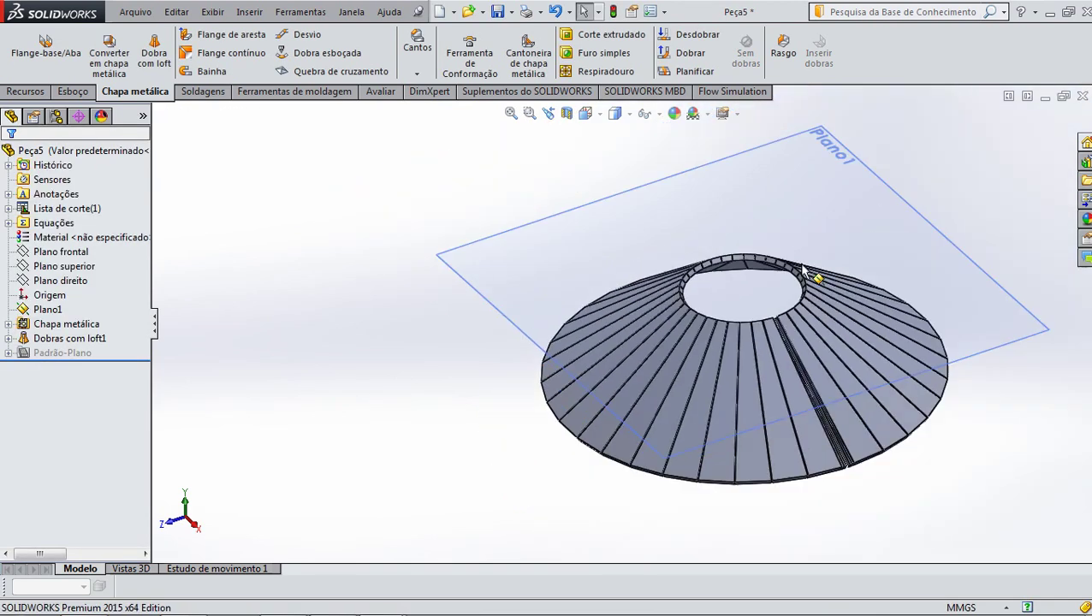
scroll(743, 434, down, 5)
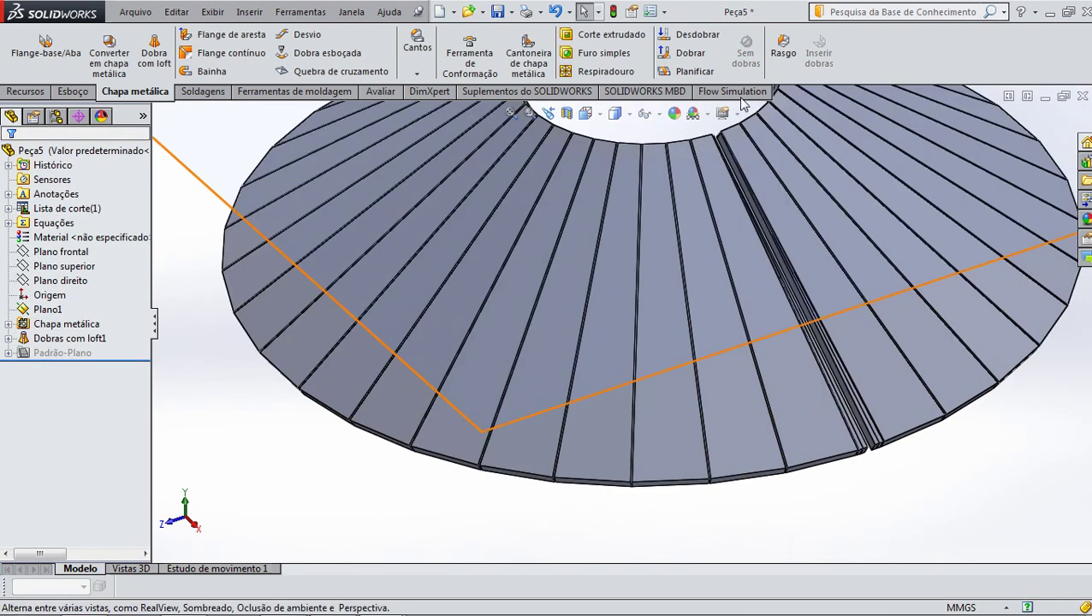
click(603, 117)
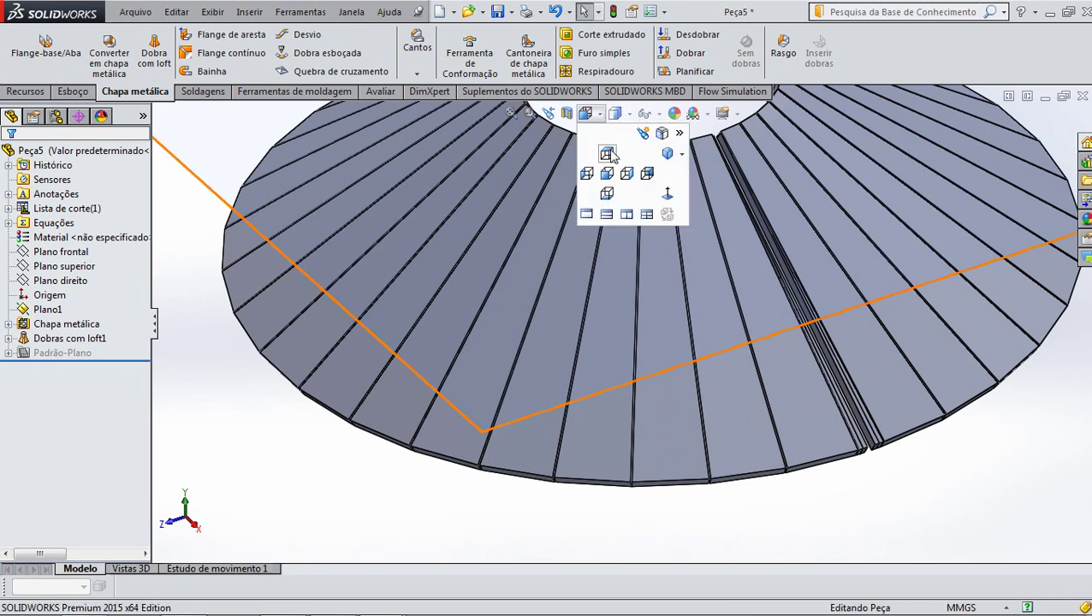
click(602, 152)
scroll(660, 402, down, 2)
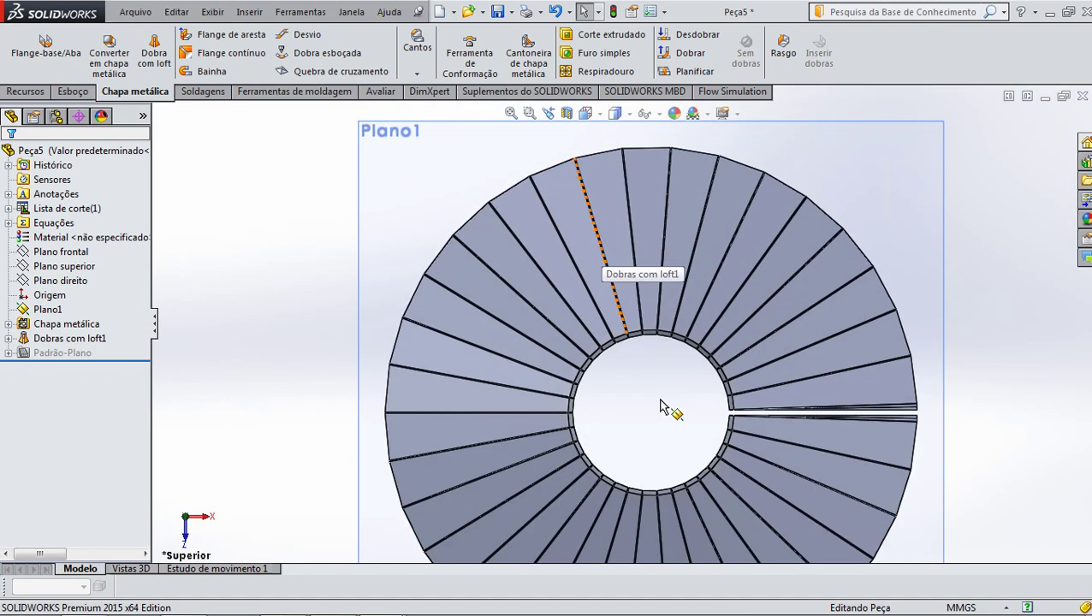
scroll(642, 342, down, 3)
scroll(636, 340, down, 3)
scroll(632, 325, up, 2)
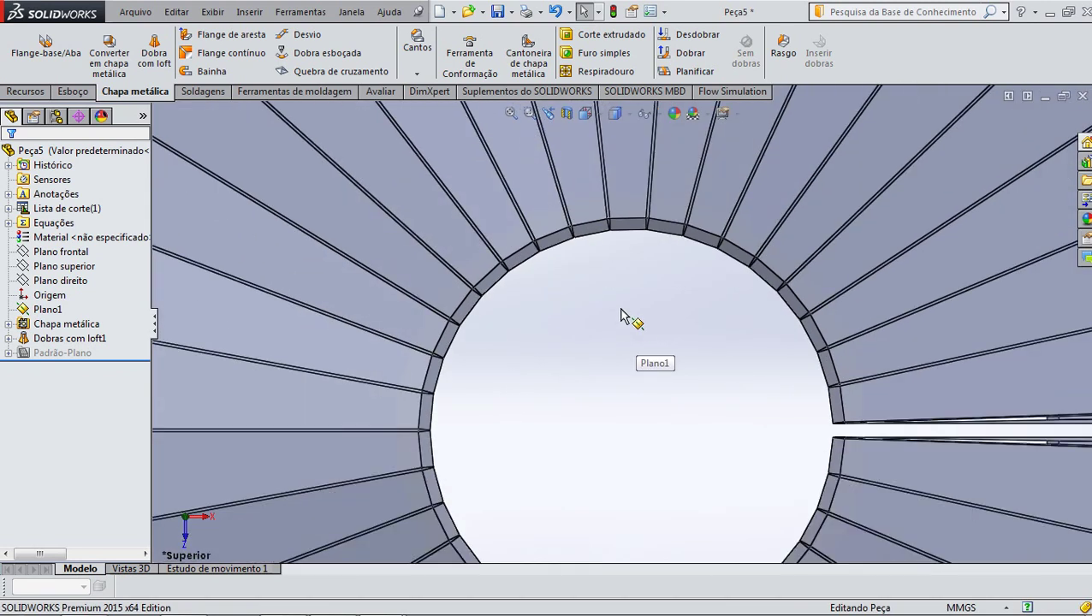
scroll(627, 318, up, 3)
scroll(623, 315, up, 2)
scroll(654, 416, down, 1)
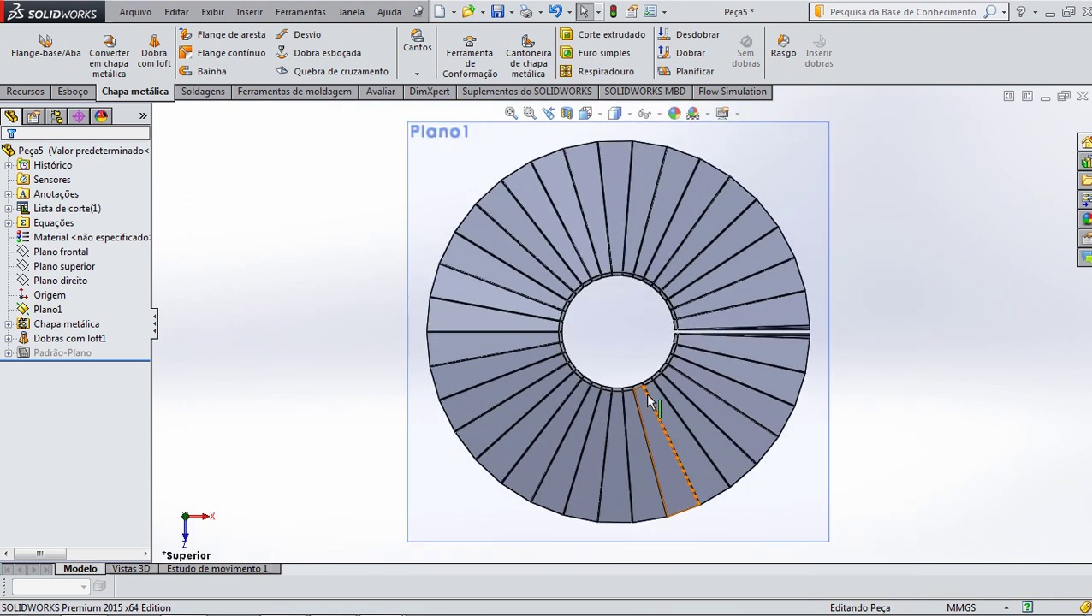
Flatten the cone, orbit the C-shaped pattern to check its bend lines, then refold it
click(691, 72)
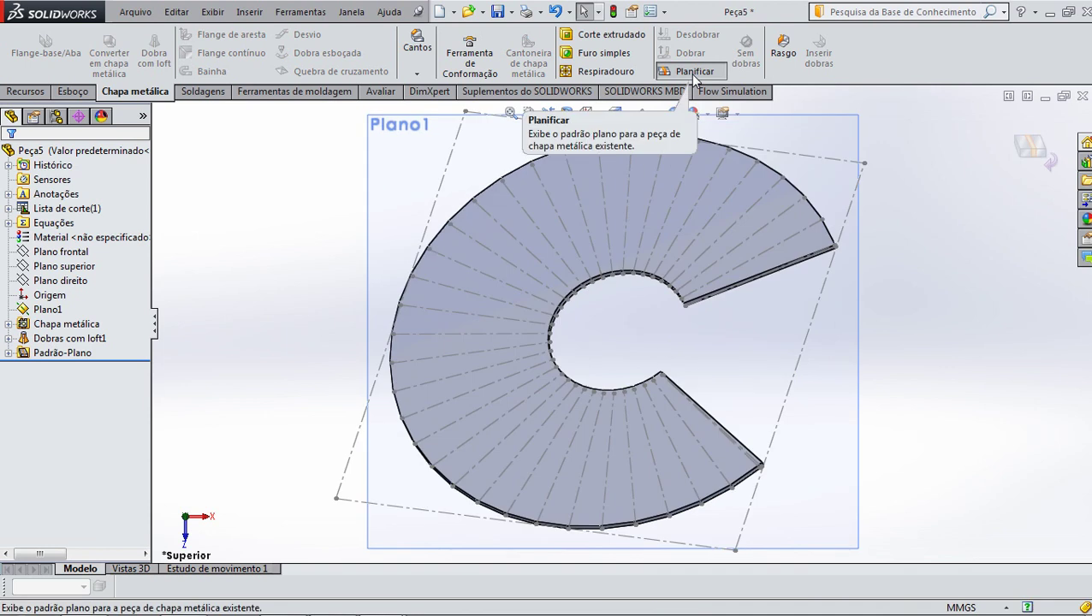
scroll(454, 227, down, 3)
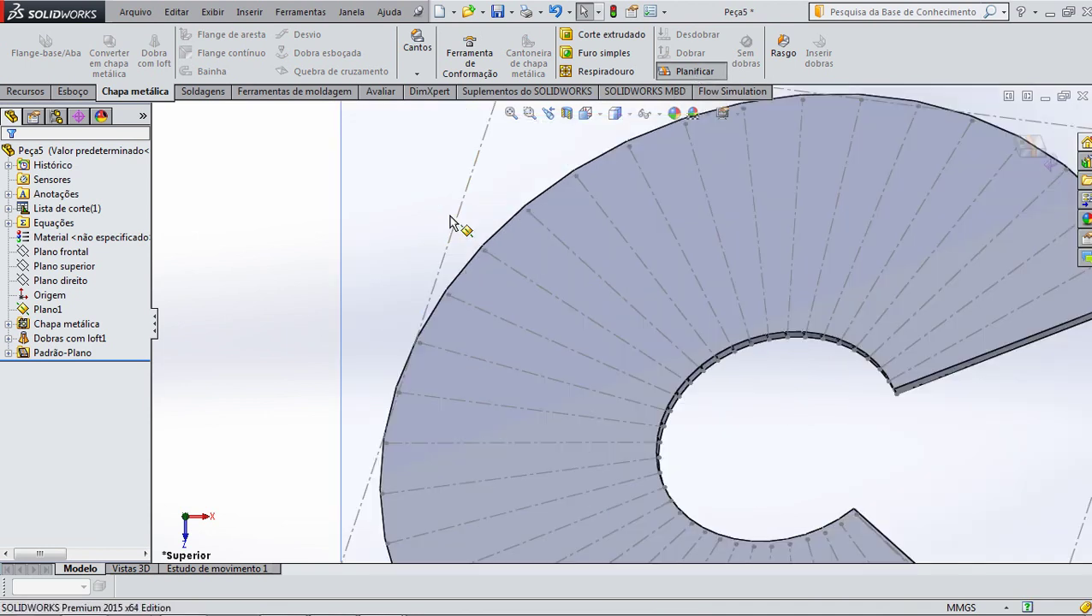
scroll(453, 227, down, 2)
scroll(629, 211, up, 3)
scroll(649, 261, up, 3)
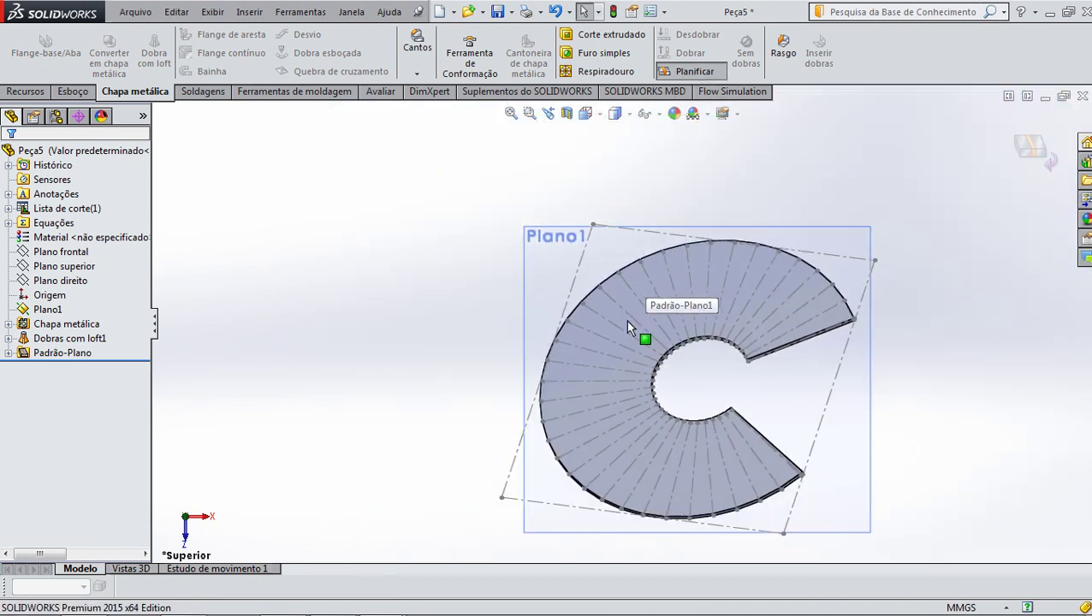
middle_drag(619, 383, 628, 449)
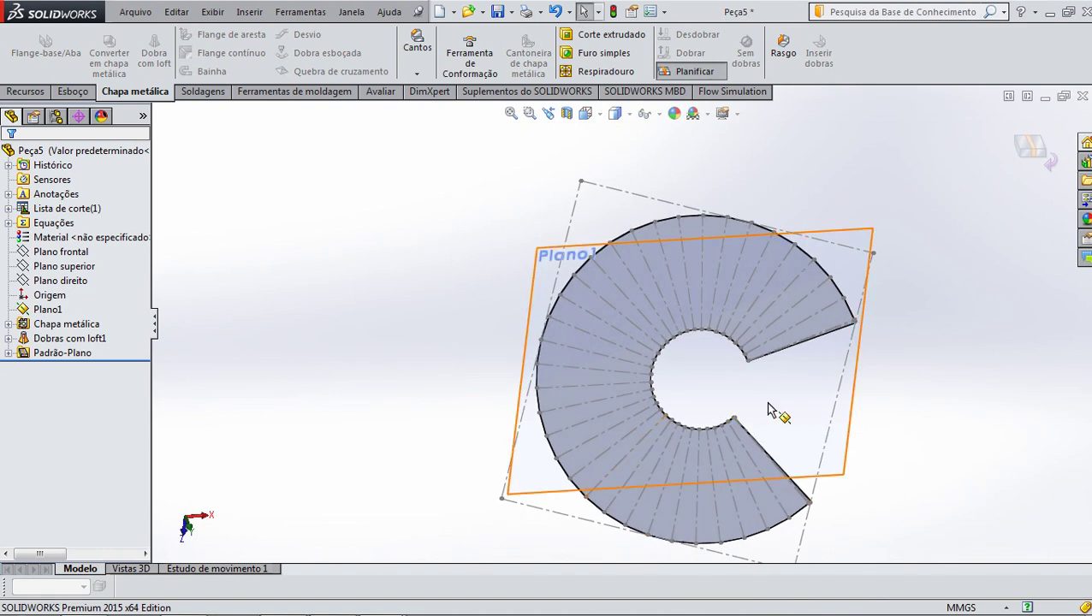
mouse_move(768, 409)
middle_down()
mouse_move(761, 431)
mouse_move(653, 383)
mouse_move(653, 297)
mouse_move(620, 283)
mouse_move(642, 337)
mouse_move(642, 316)
mouse_move(646, 325)
middle_up()
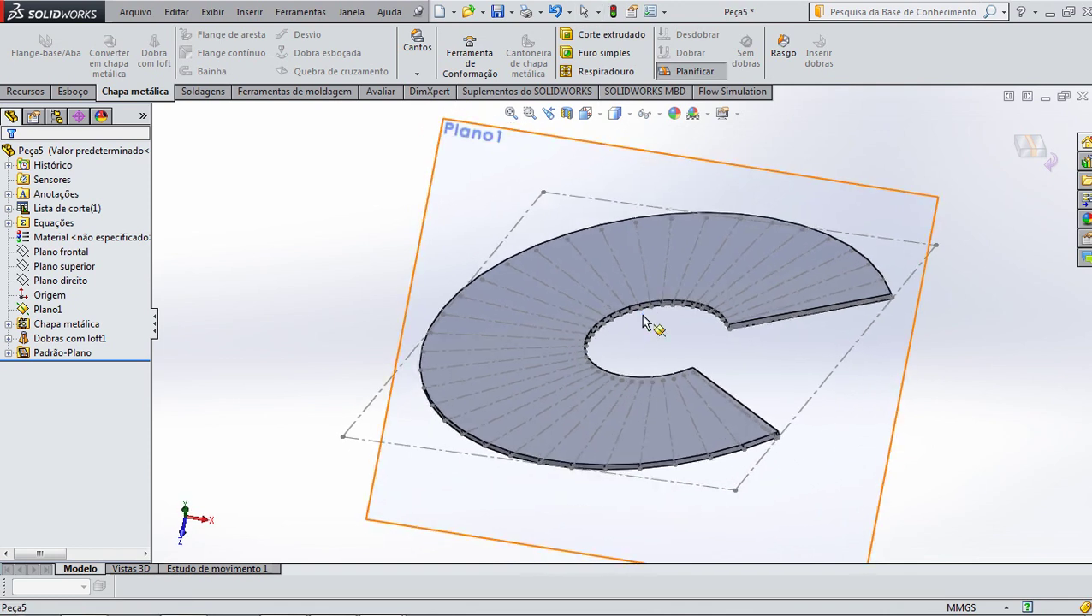
click(1038, 150)
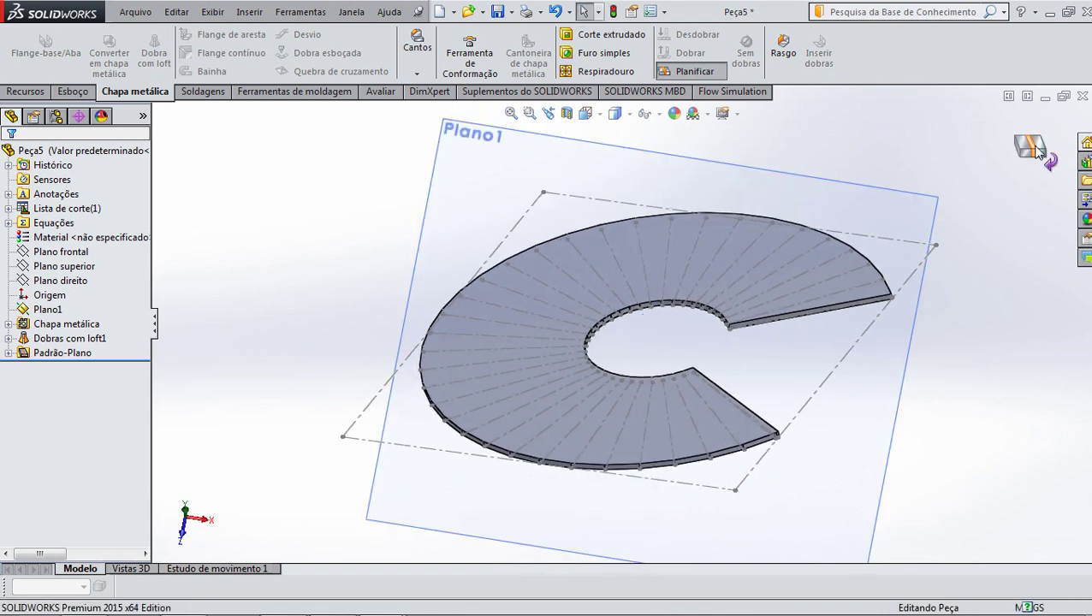
mouse_move(910, 347)
middle_down()
mouse_move(609, 256)
mouse_move(598, 238)
middle_up()
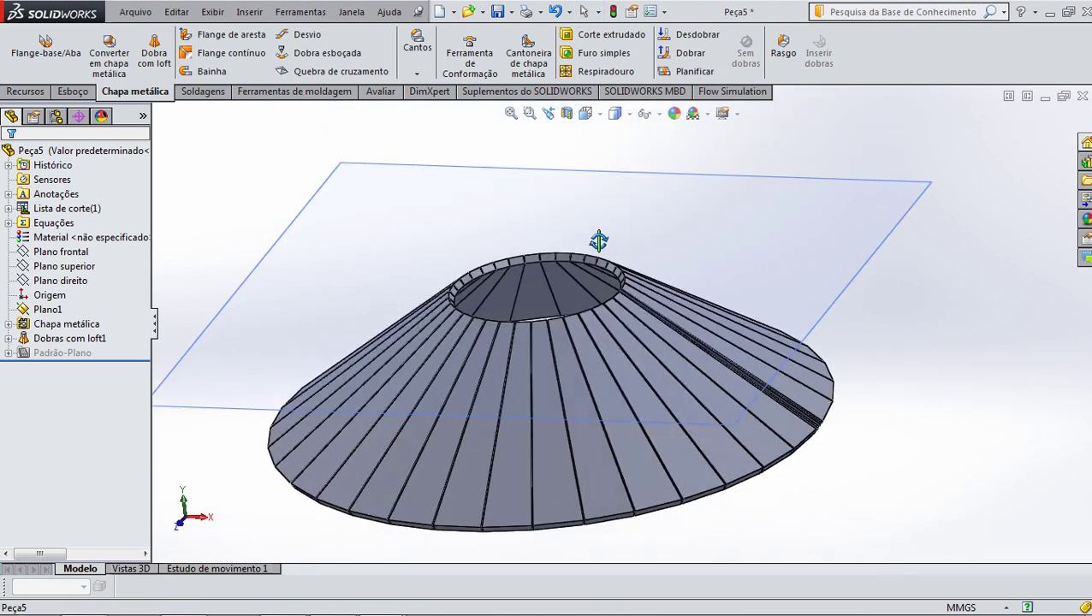
scroll(449, 382, up, 2)
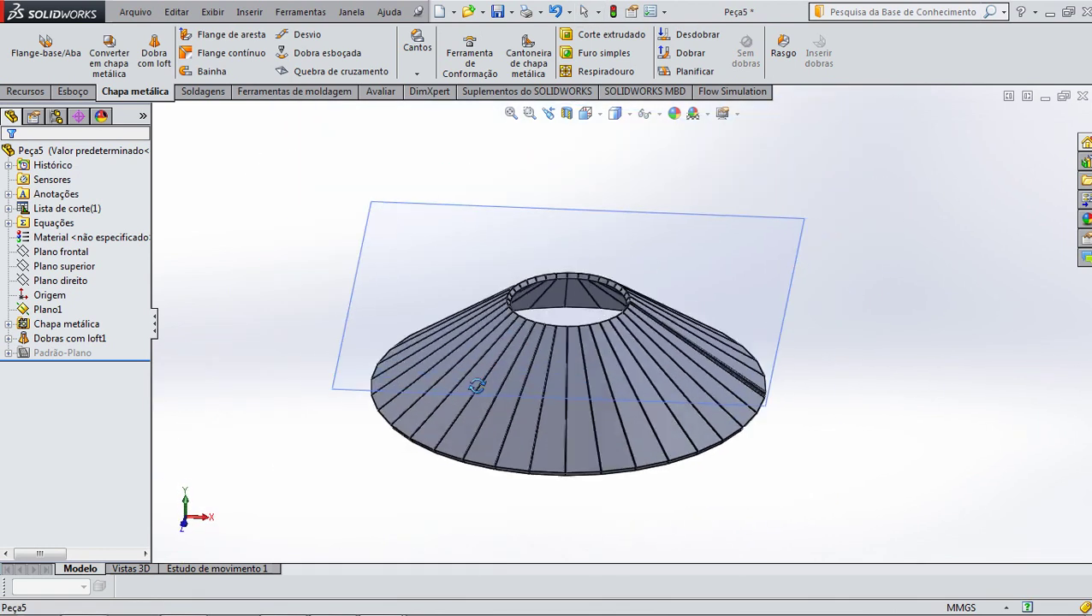
scroll(487, 389, down, 2)
scroll(512, 385, down, 2)
scroll(511, 380, down, 1)
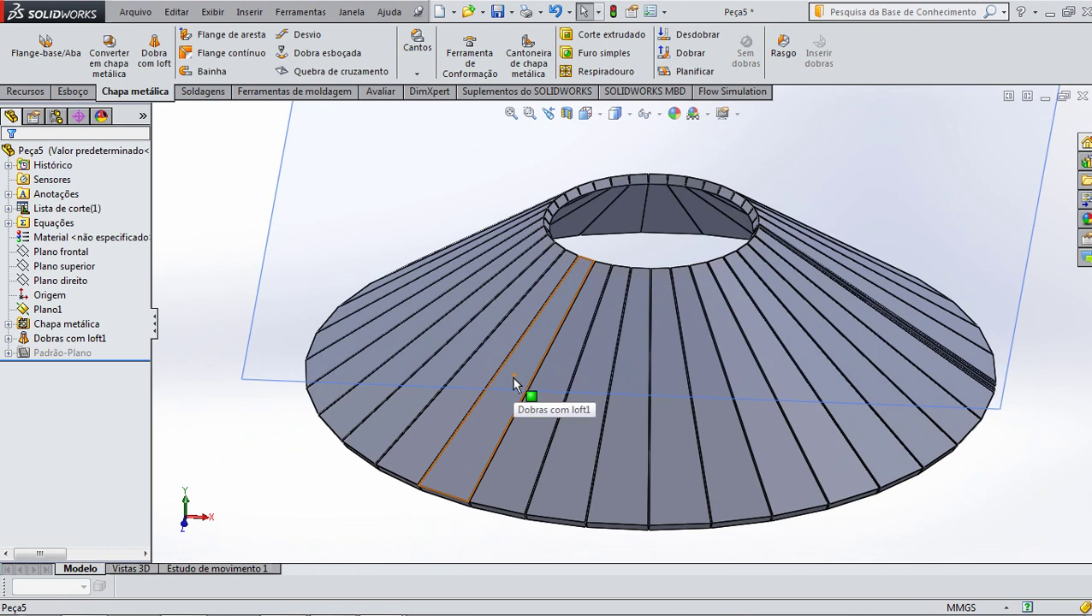
scroll(519, 390, up, 1)
mouse_move(622, 287)
middle_down()
mouse_move(616, 253)
mouse_move(592, 456)
mouse_move(463, 293)
mouse_move(402, 256)
mouse_move(437, 270)
mouse_move(414, 244)
mouse_move(434, 190)
mouse_move(498, 168)
mouse_move(607, 358)
mouse_move(658, 239)
middle_up()
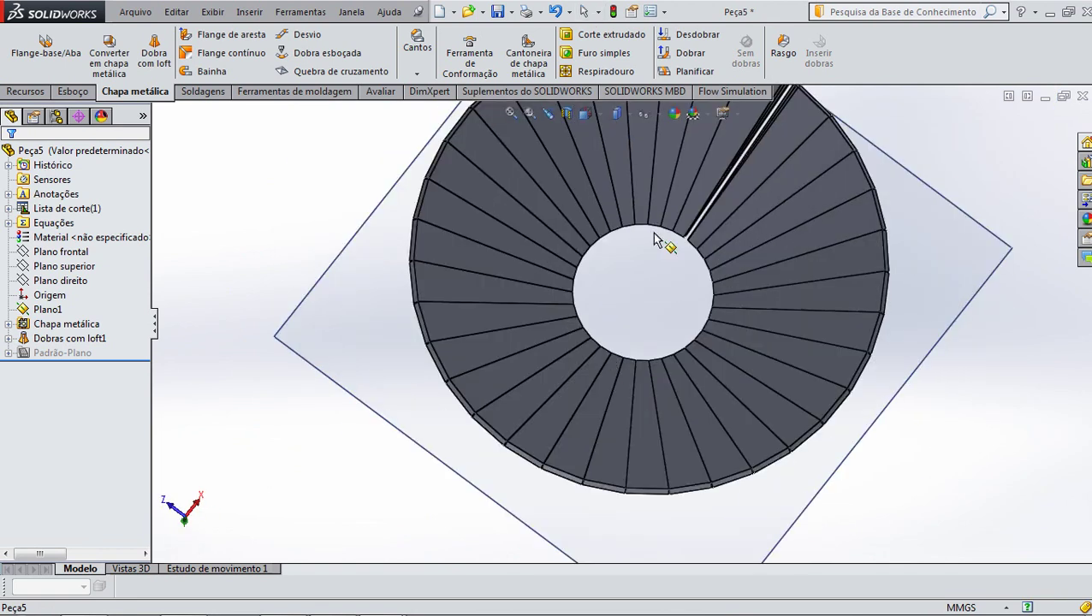
mouse_move(626, 297)
middle_down()
mouse_move(495, 439)
mouse_move(424, 384)
mouse_move(392, 372)
mouse_move(377, 389)
mouse_move(397, 363)
middle_up()
middle_drag(452, 272, 488, 263)
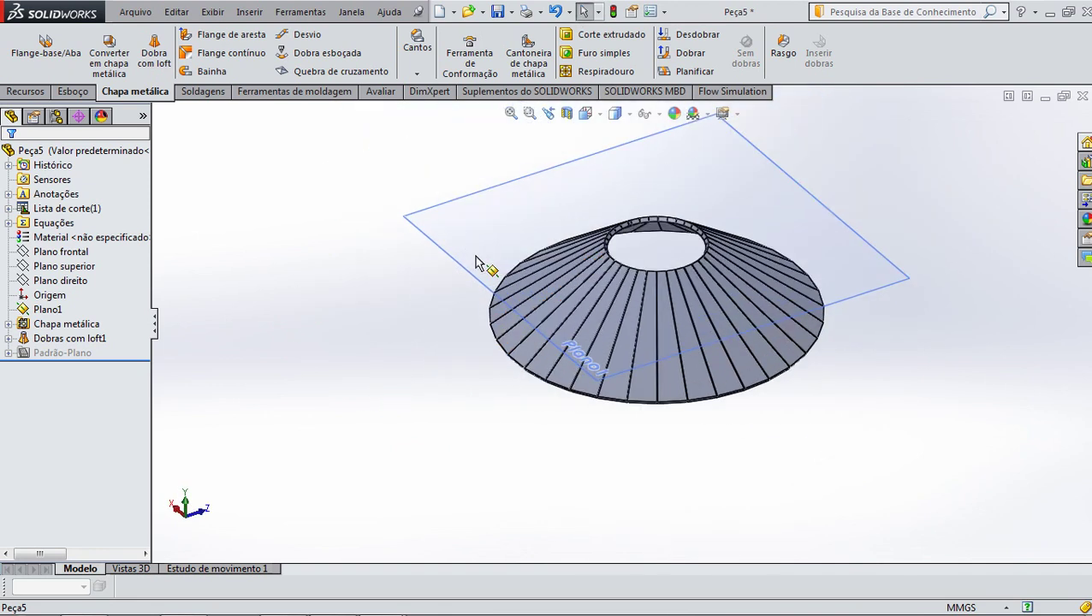
scroll(767, 329, down, 2)
scroll(700, 258, down, 2)
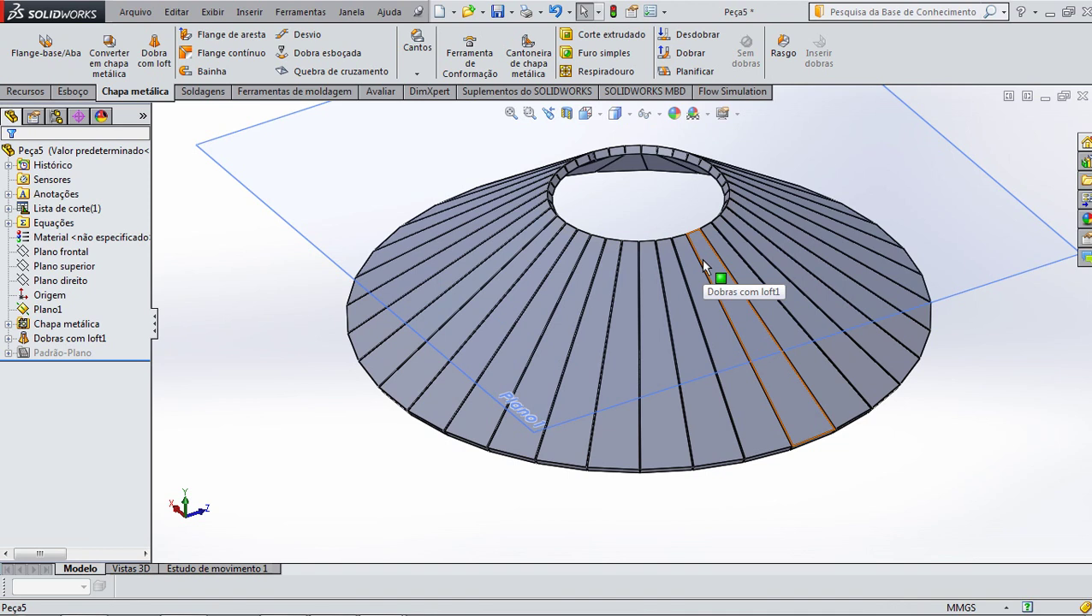
scroll(693, 248, up, 1)
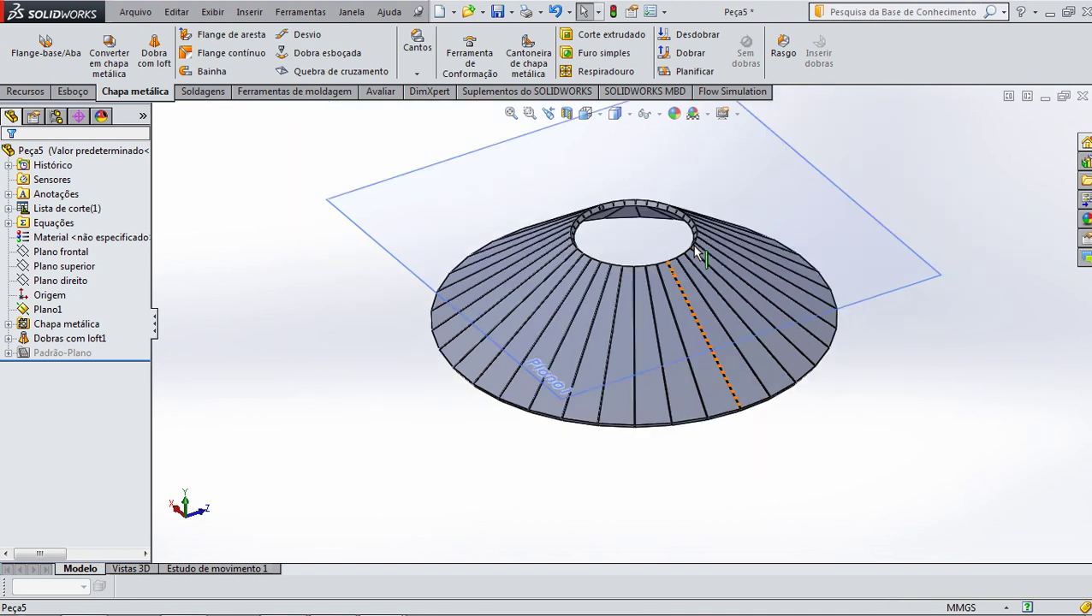
scroll(692, 249, up, 1)
scroll(645, 287, up, 1)
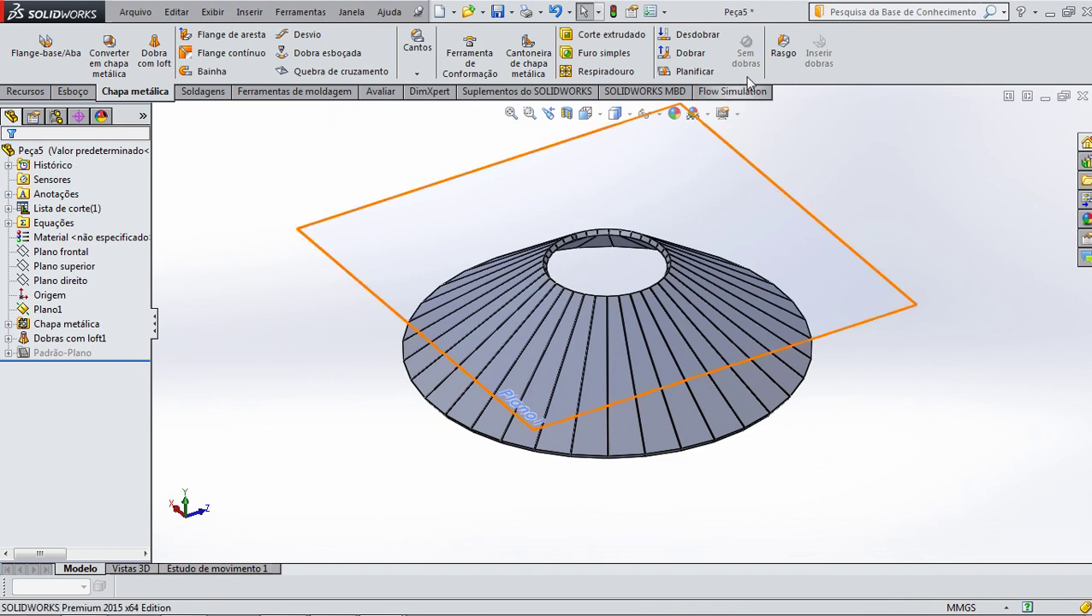
Flatten the finely faceted cone with Planificar and orbit the C-shaped pattern to an oblique view
click(686, 76)
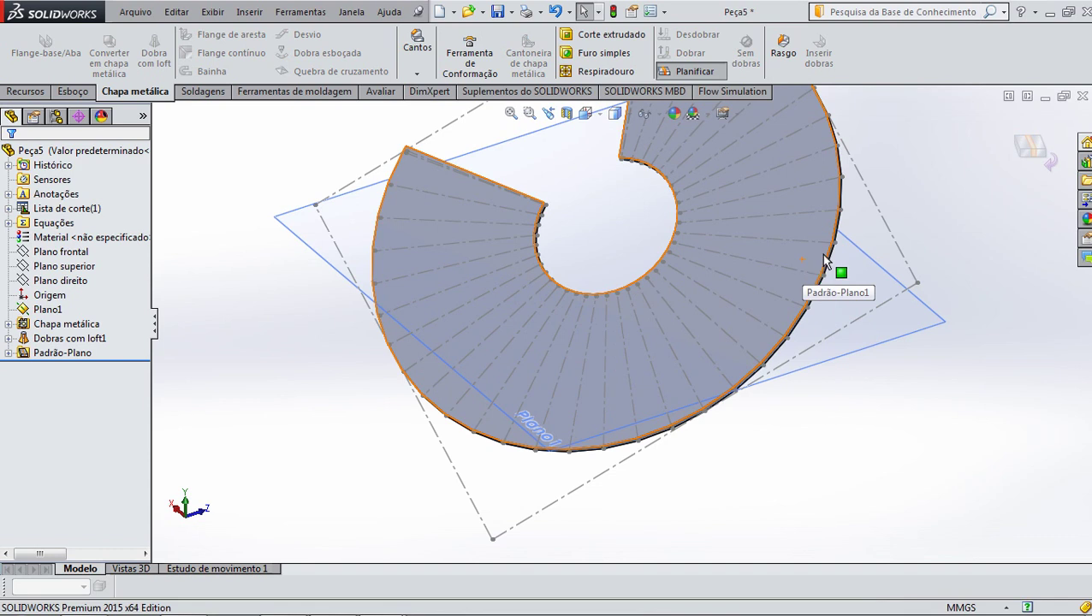
middle_drag(587, 317, 592, 276)
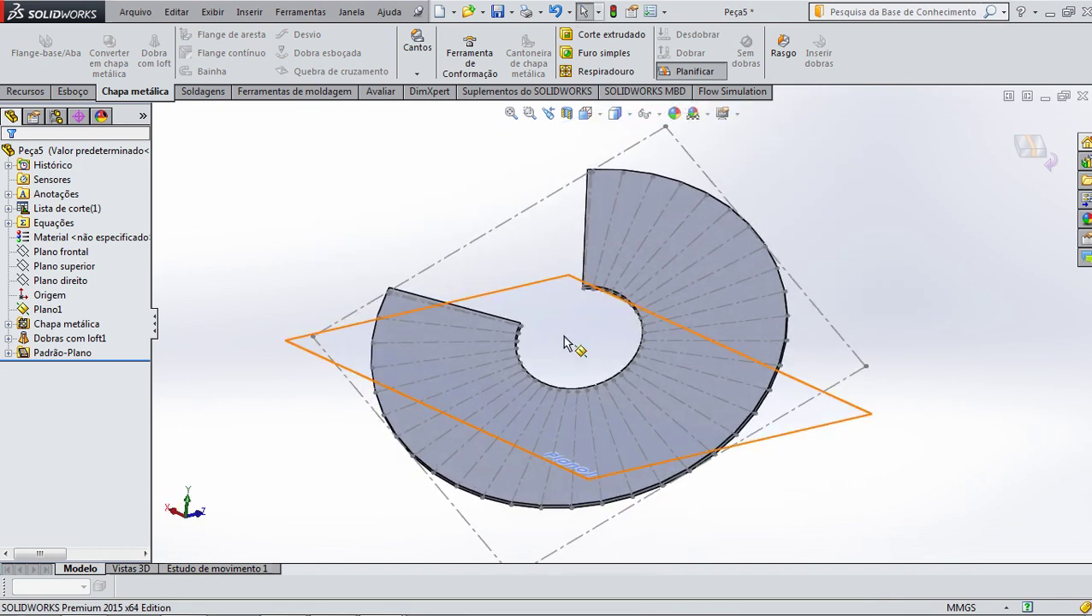